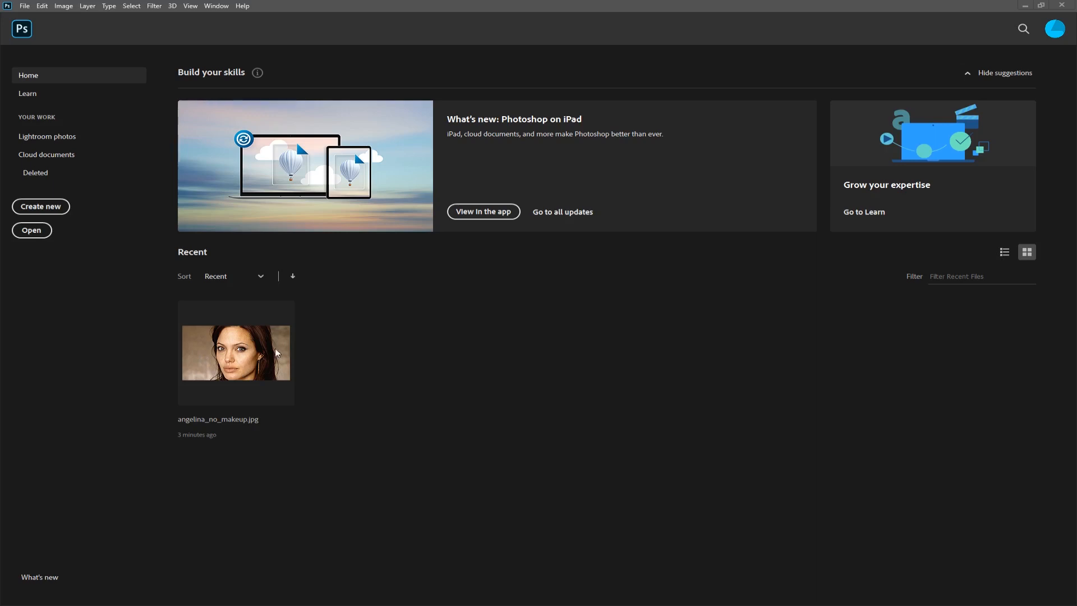
Open the recent photo angelina_no_makeup.jpg and convert its locked background into a regular layer with the default name
click(235, 361)
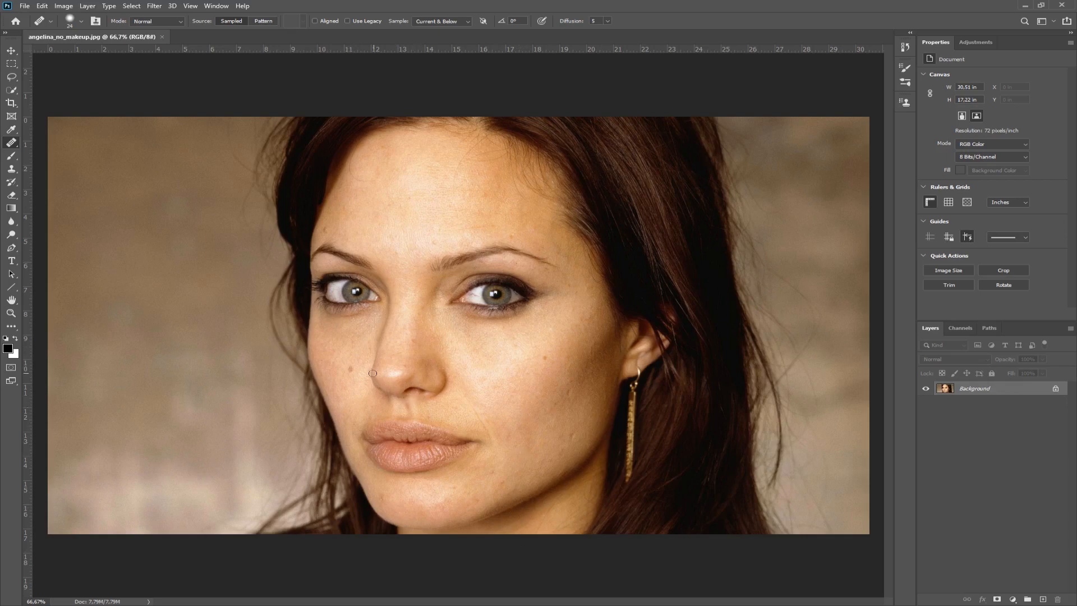
click(351, 369)
click(546, 359)
double_click(944, 389)
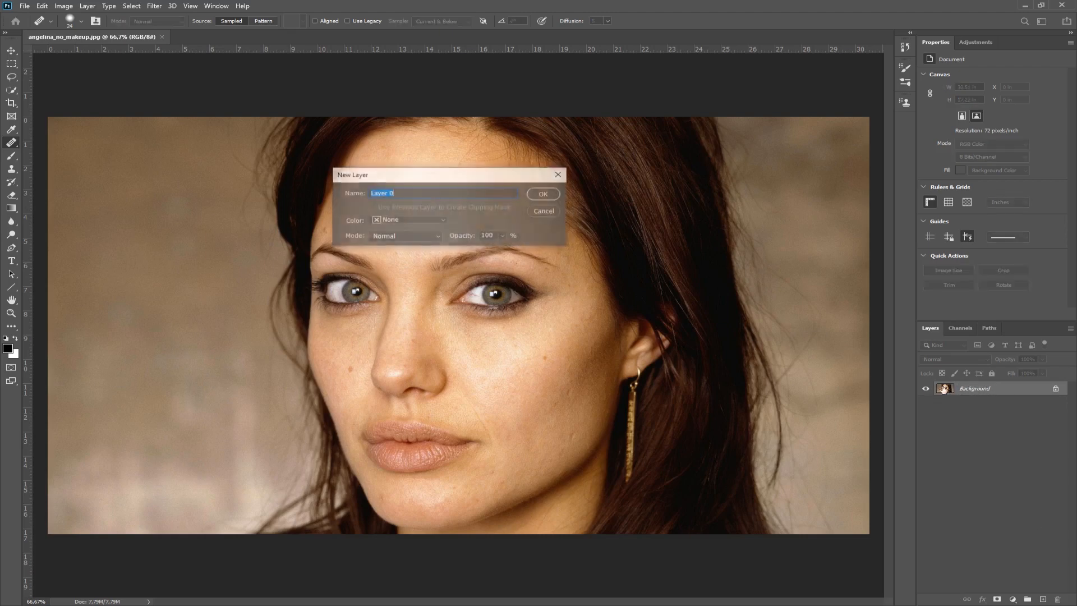
click(543, 189)
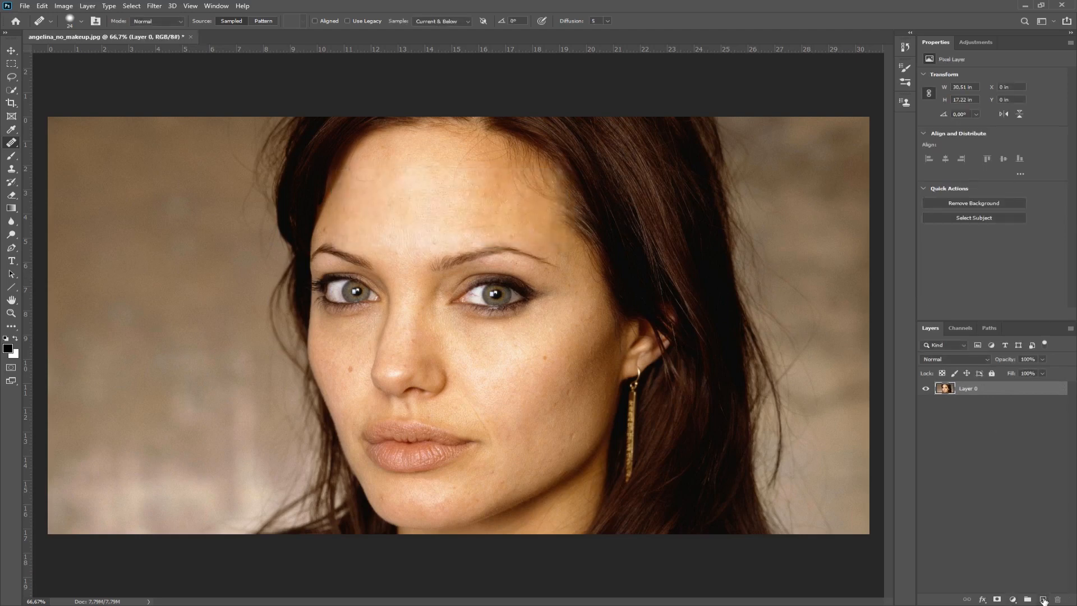
Add an empty layer above the photo and a Black & White adjustment layer on top of it
click(1043, 599)
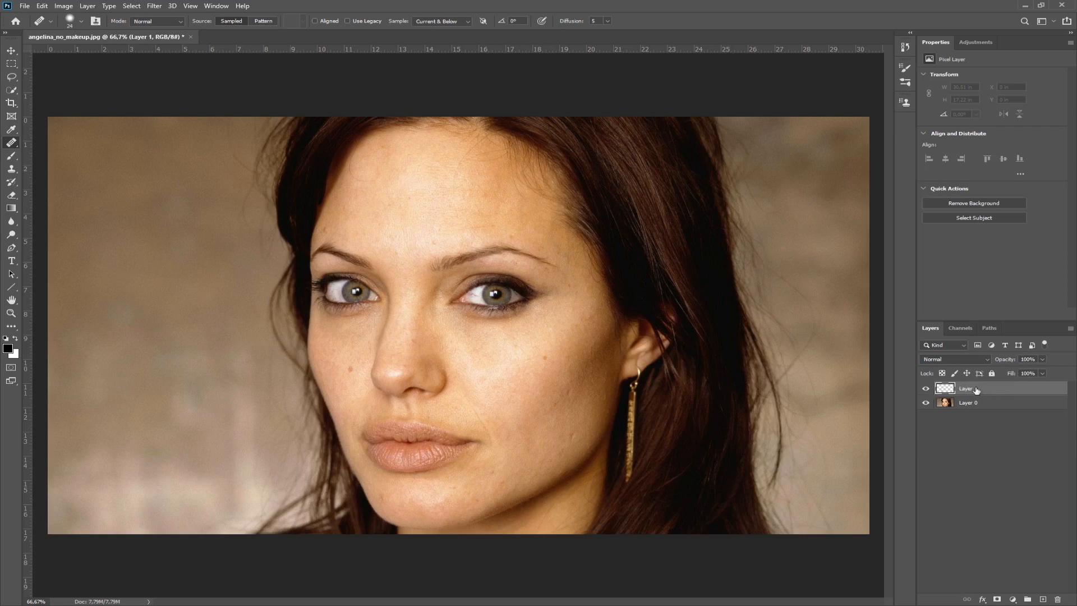
click(1013, 599)
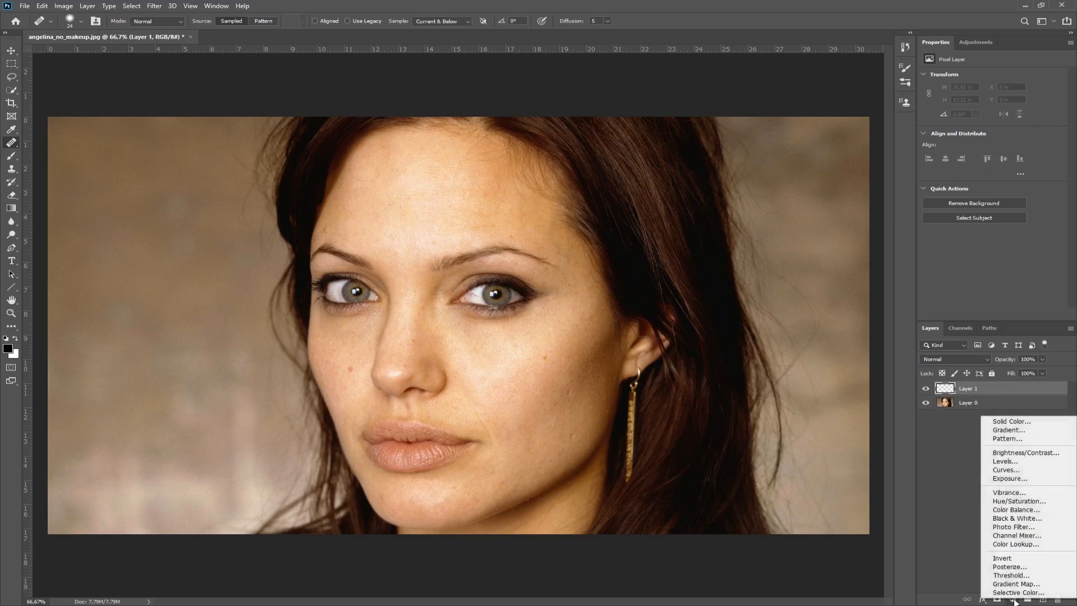
click(1023, 520)
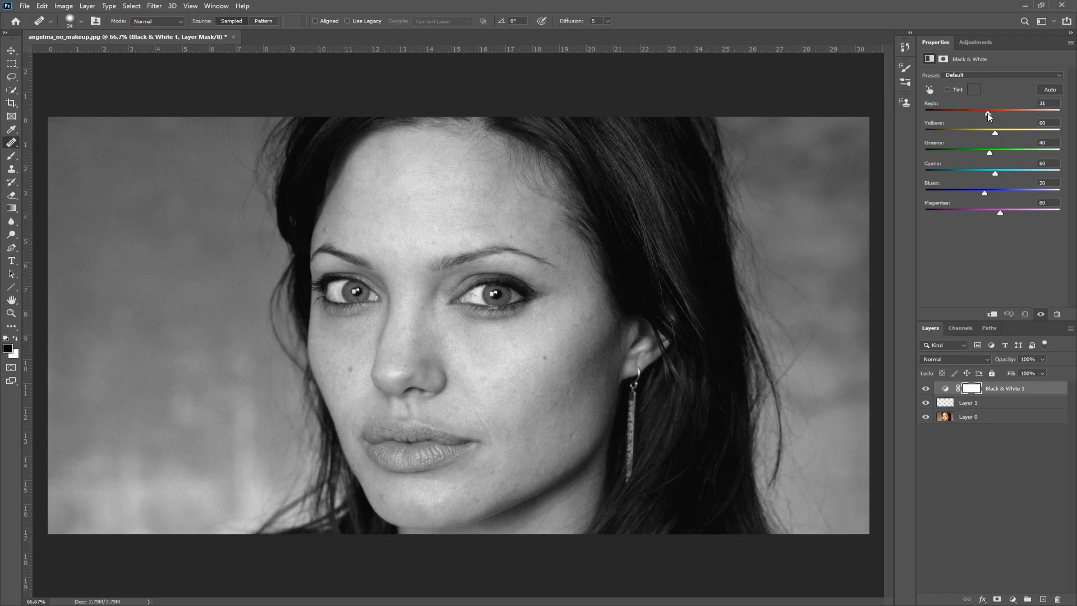
Set the Black & White adjustment's Reds to -131 and Yellows to 79 to emphasize the skin blemishes
drag(987, 114, 949, 113)
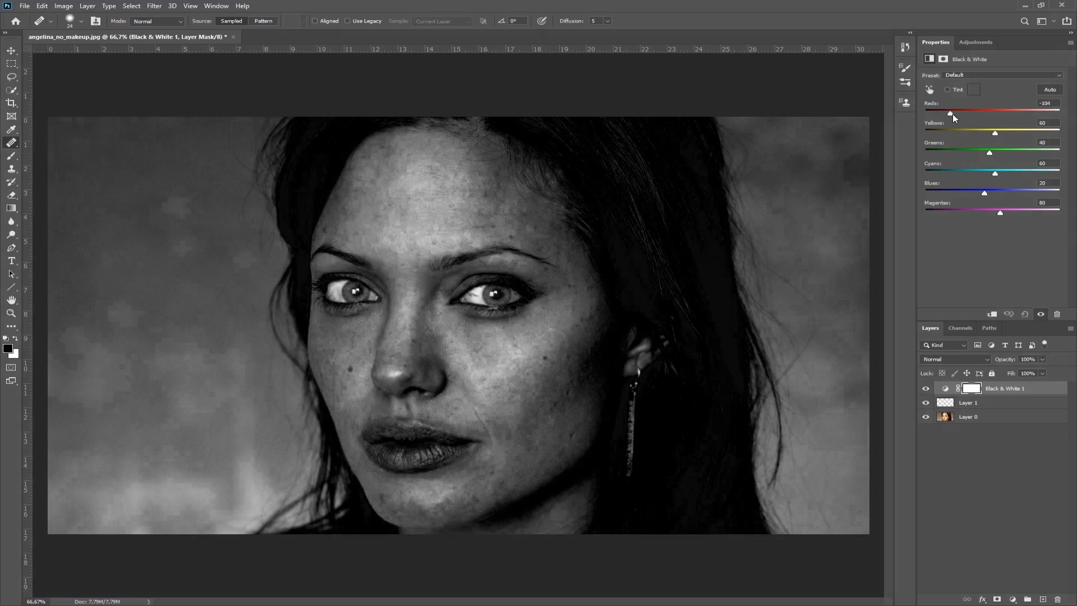
drag(952, 113, 949, 115)
drag(947, 112, 943, 113)
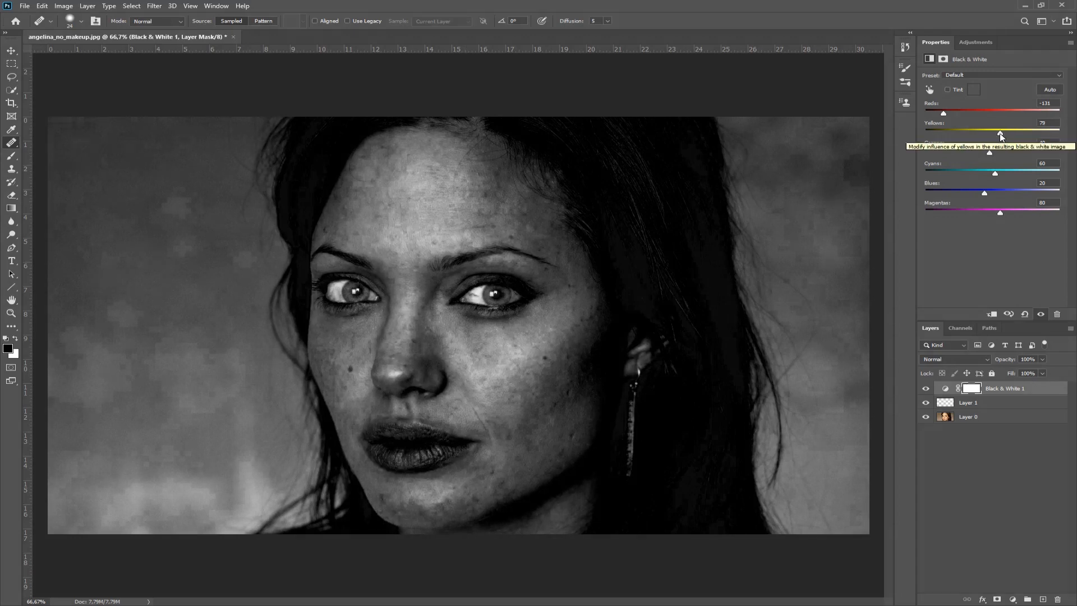
Make the empty Layer 1 active and compare the face at 100% with the Black & White adjustment hidden and shown
click(972, 404)
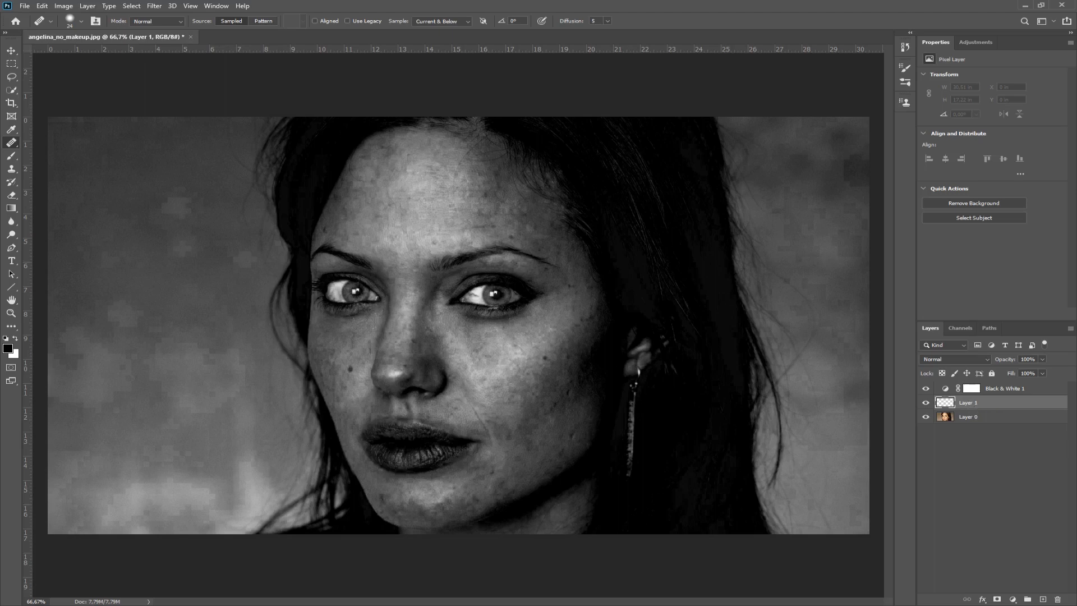
click(11, 313)
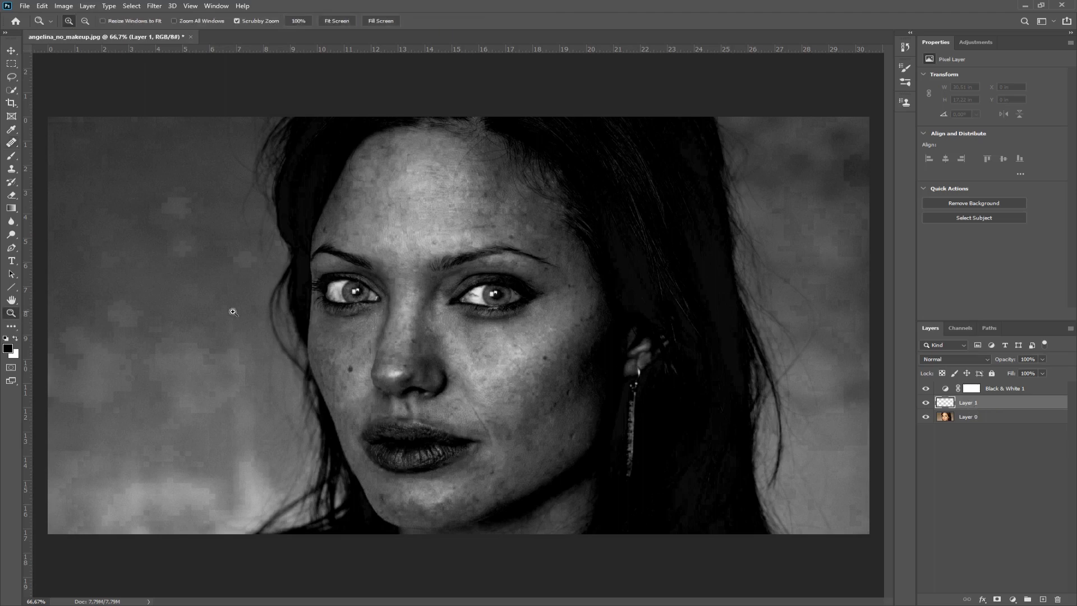
right_click(443, 374)
click(469, 389)
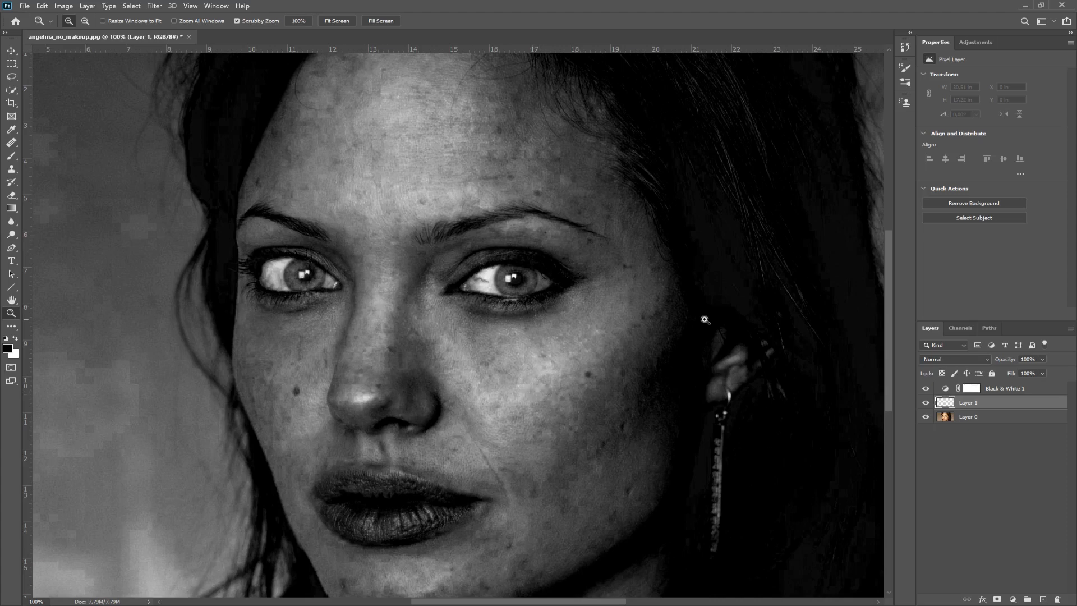
click(925, 388)
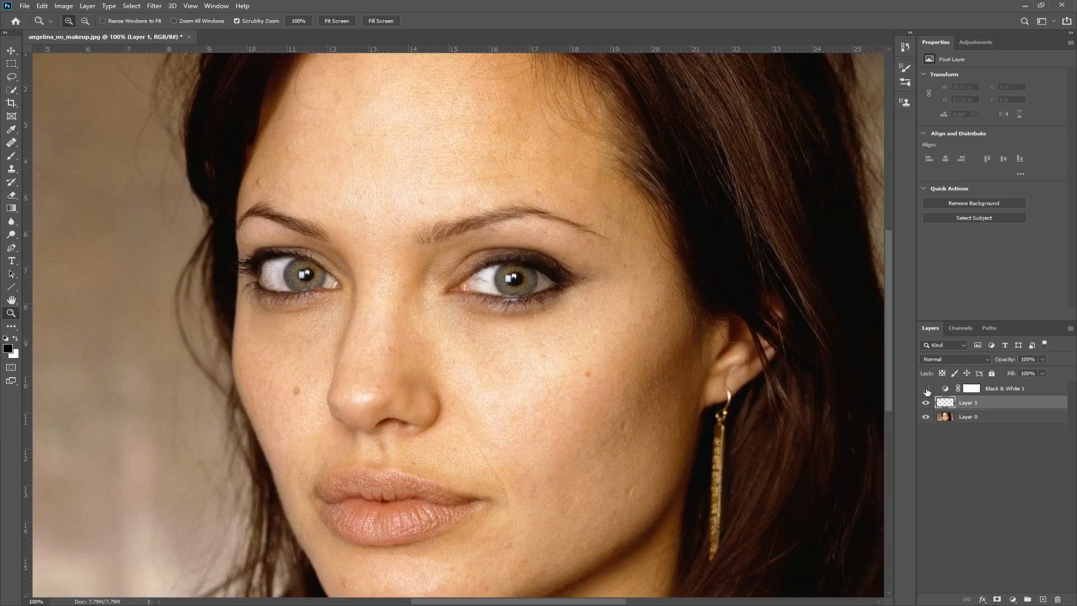
click(926, 389)
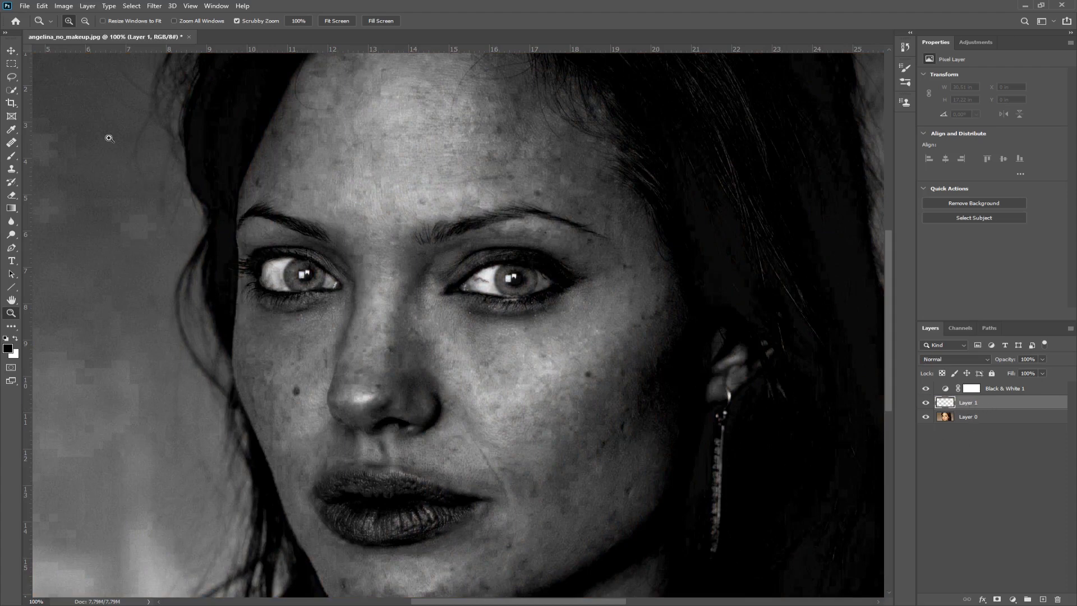
Choose the Healing Brush tool with Normal mode and sampling set to Current & Below
click(11, 144)
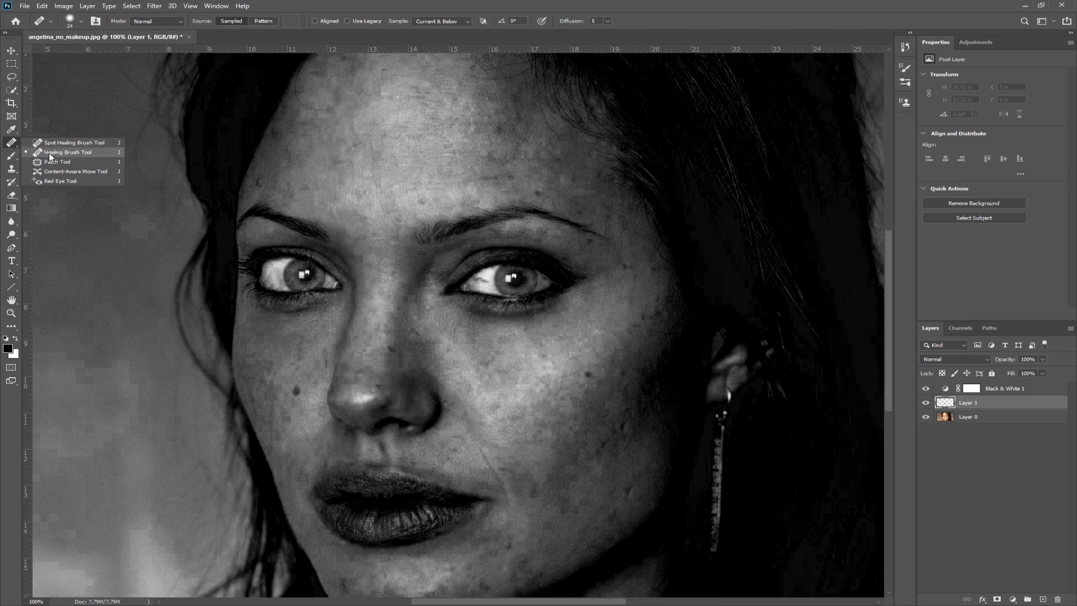
click(49, 153)
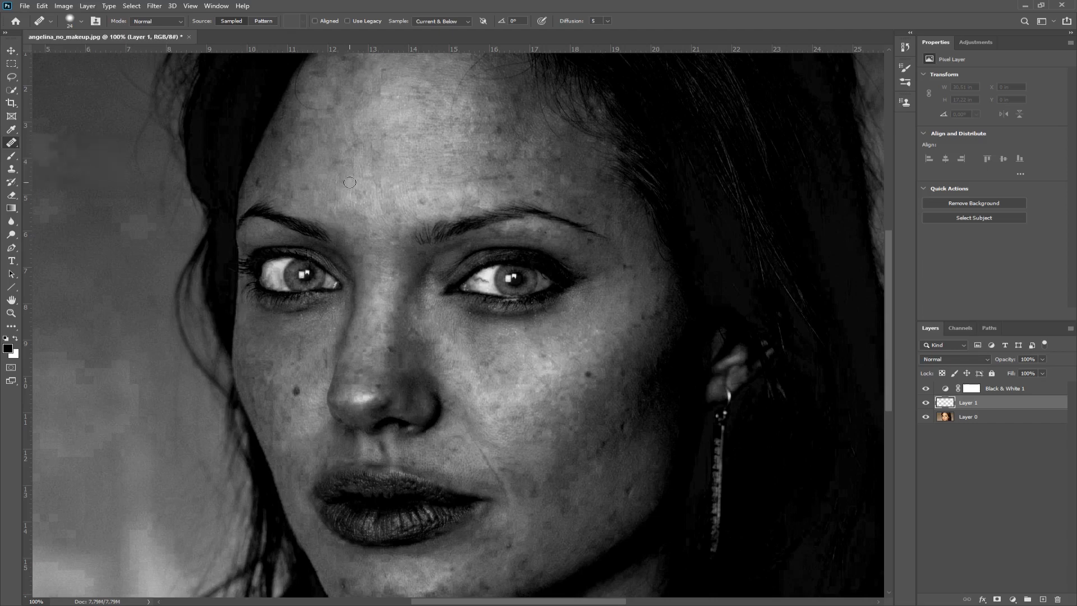
right_click(14, 141)
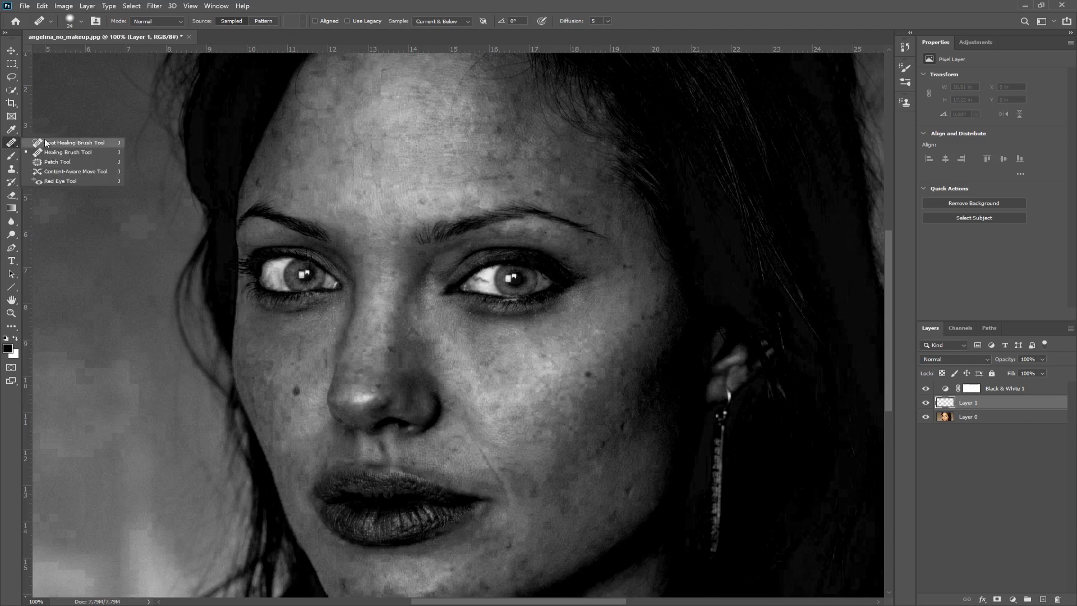
click(60, 153)
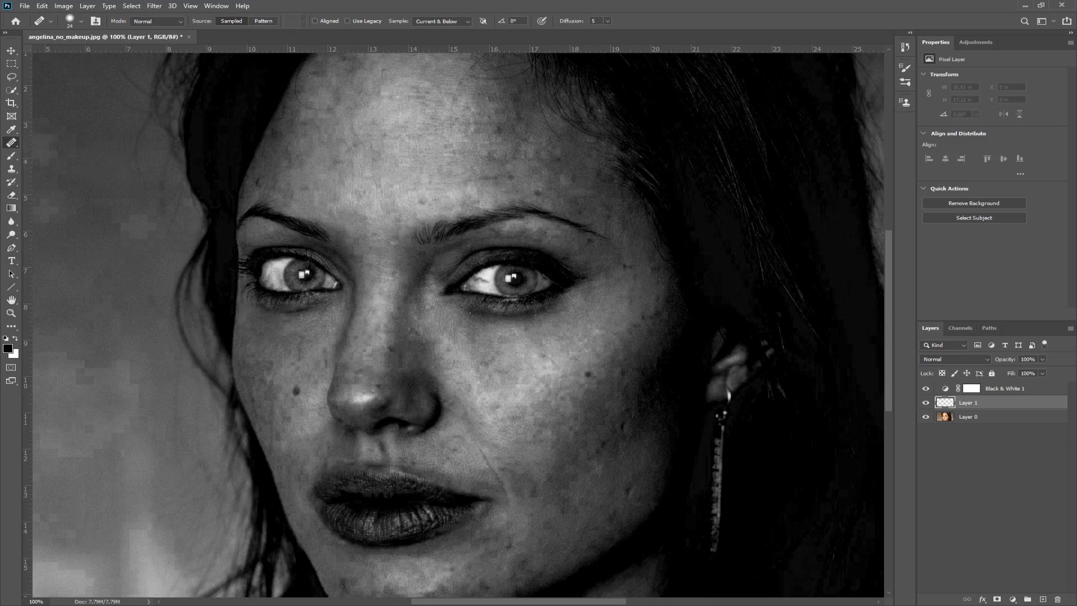
click(168, 21)
click(150, 31)
click(440, 22)
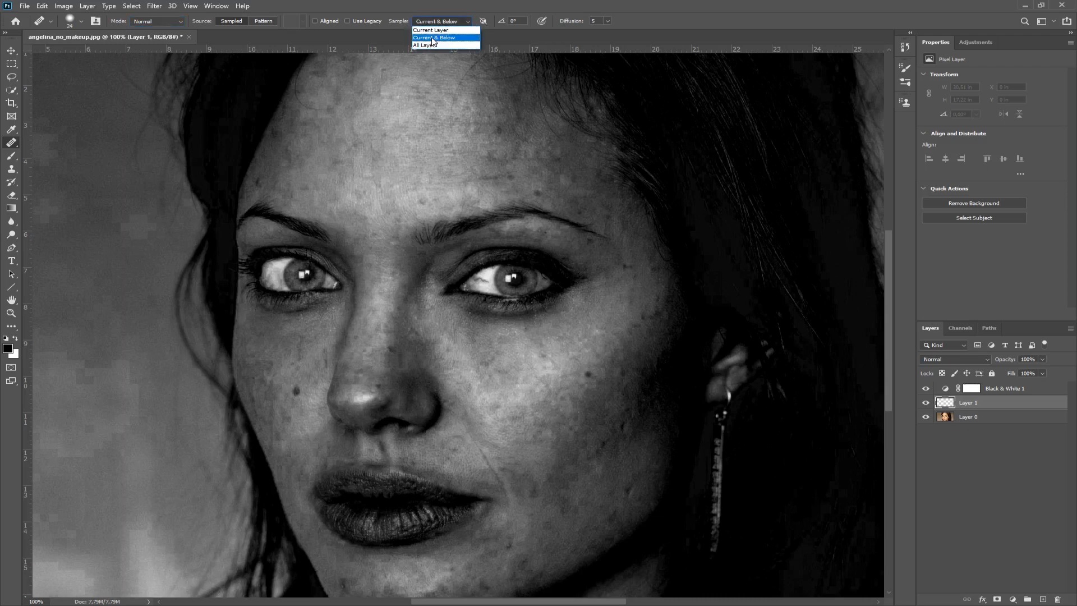
click(432, 39)
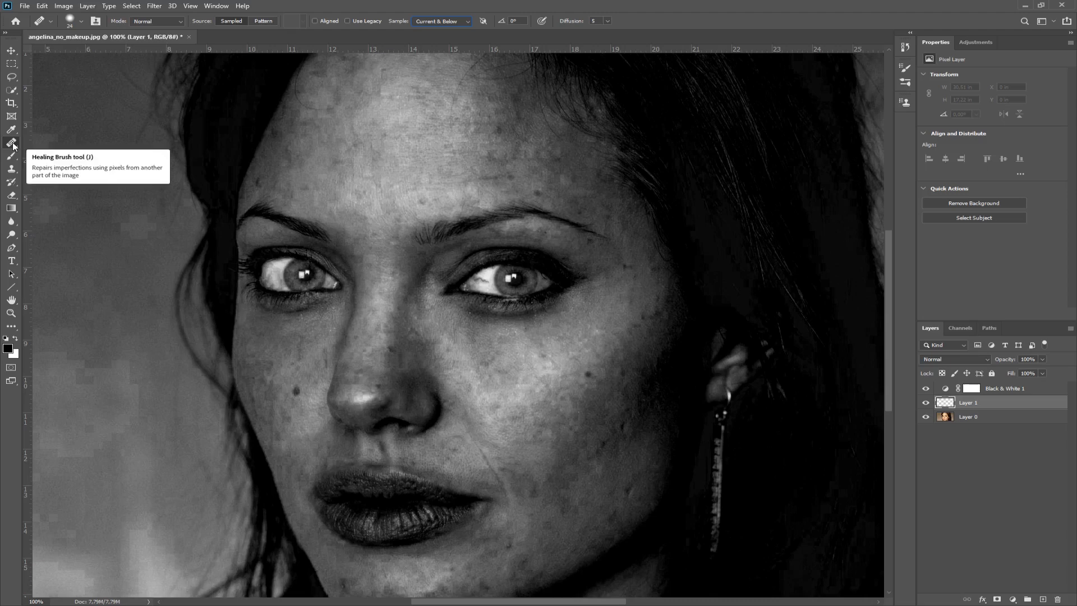
Set the Healing Brush size to 30 px and try it on the dark mole beside the nose
right_click(295, 390)
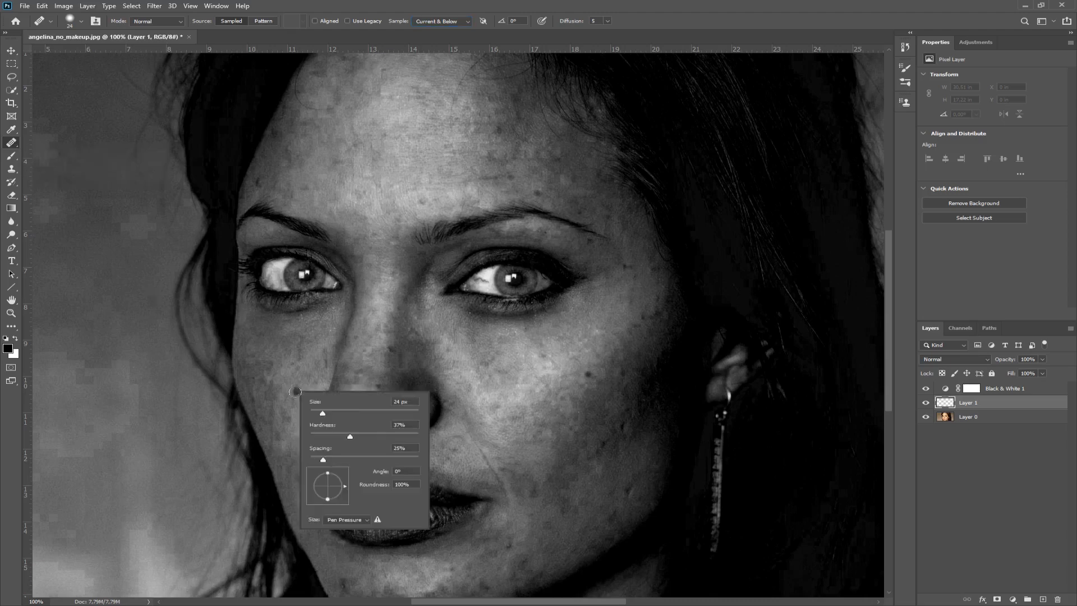
click(326, 412)
drag(325, 412, 326, 413)
click(297, 391)
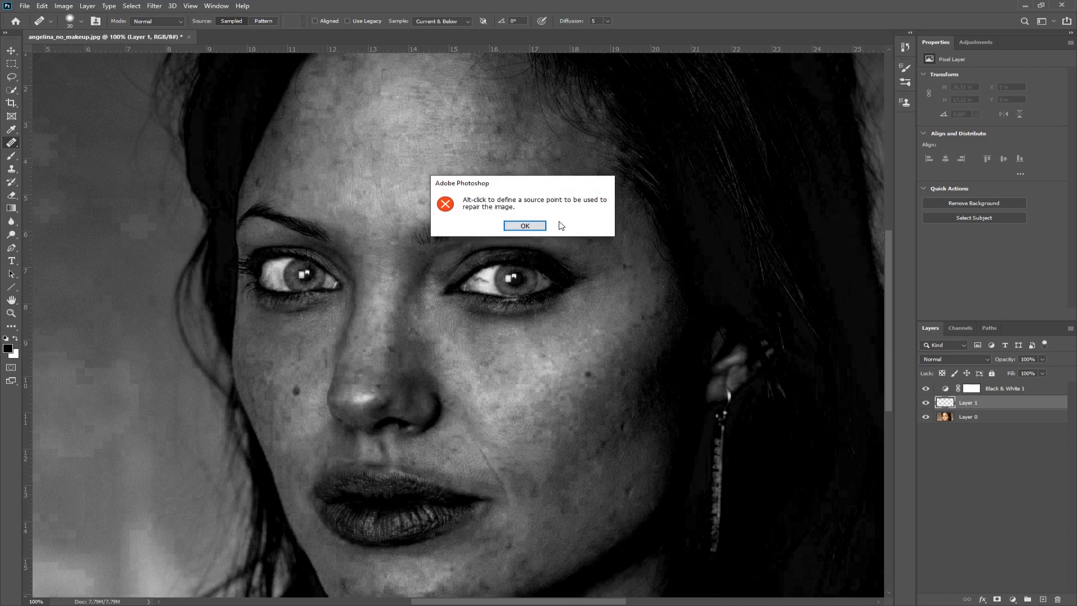
key(Return)
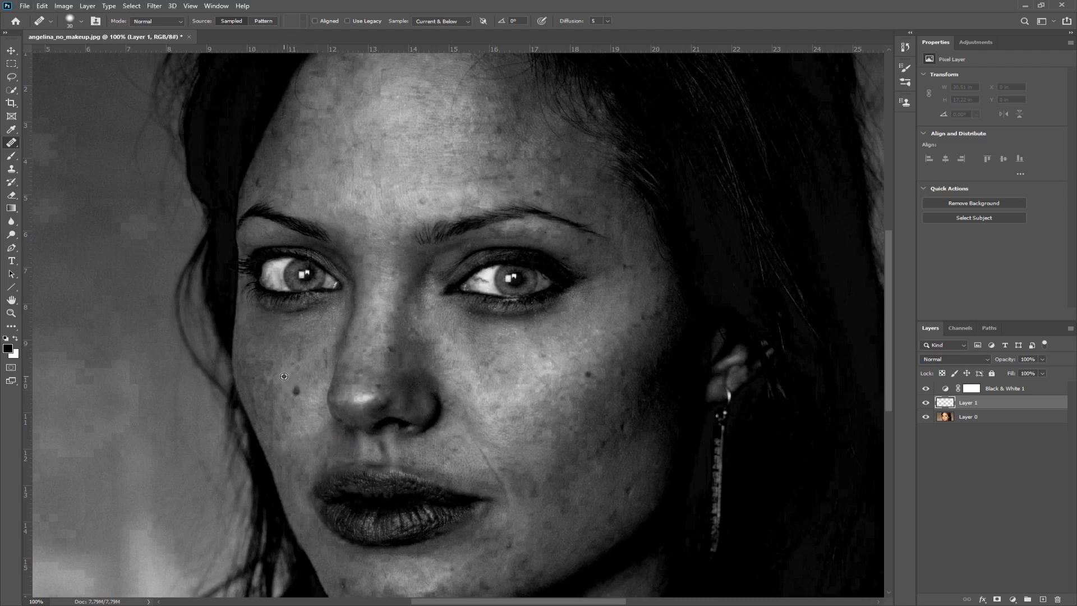
Heal the moles and dark spots on both cheeks using nearby clean skin as the source
drag(288, 379, 295, 399)
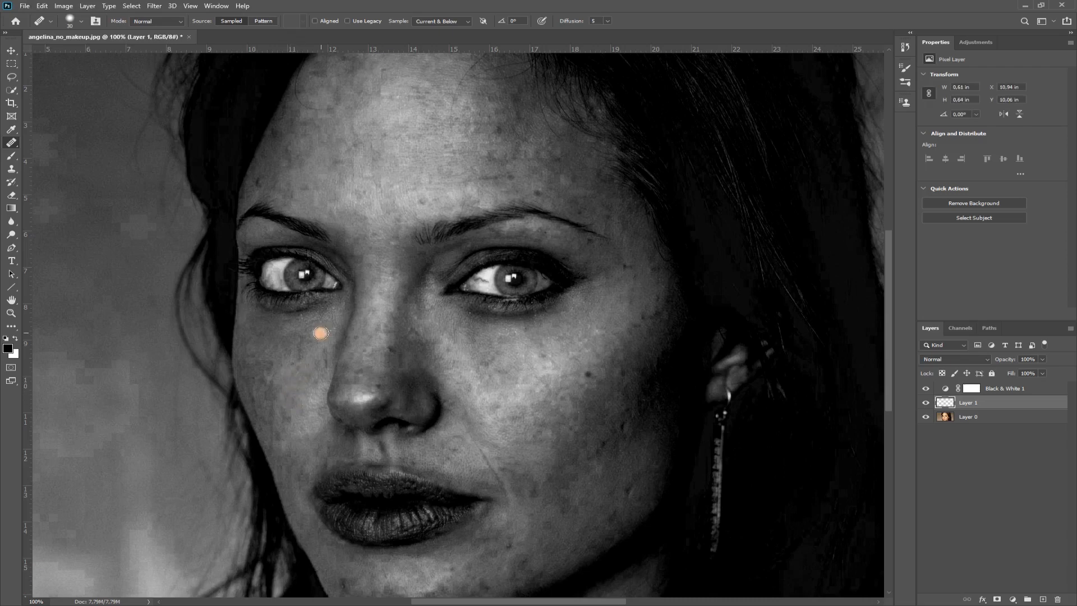
click(304, 373)
drag(326, 353, 322, 383)
click(588, 375)
click(589, 372)
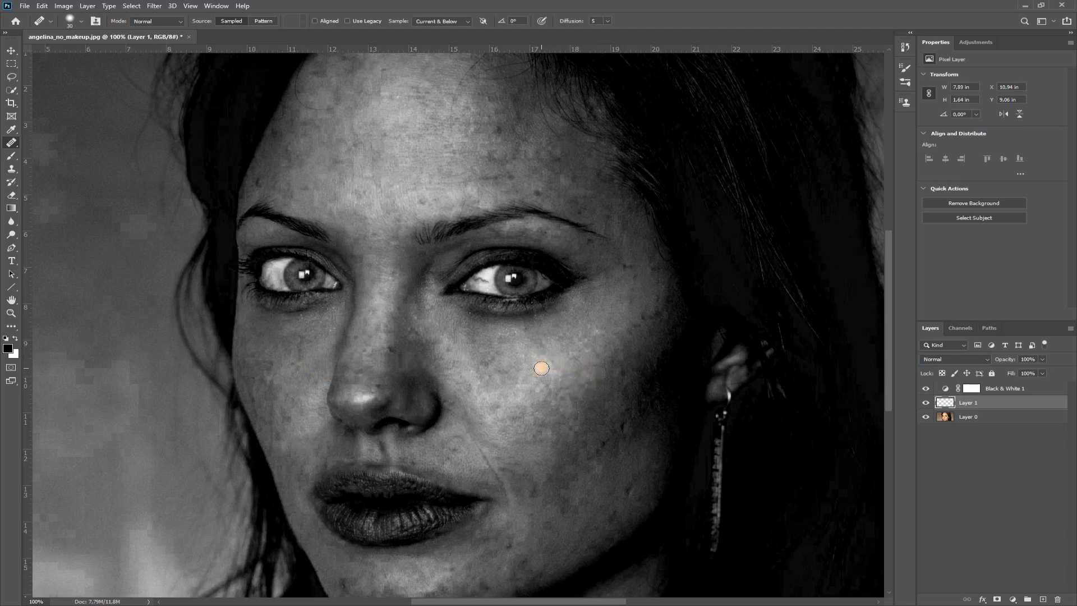
Heal the spots on the bridge of the nose and across the forehead, sampling clean skin near each area
alt+click(390, 332)
click(392, 347)
alt+click(267, 166)
click(257, 181)
alt+click(486, 120)
click(500, 128)
click(514, 177)
click(488, 168)
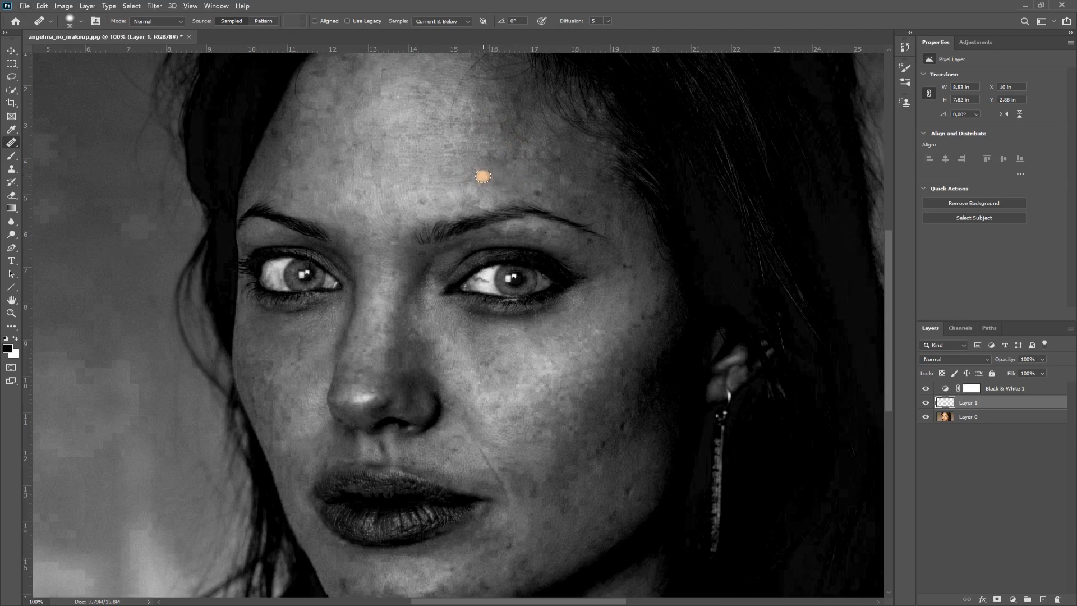
click(481, 173)
Heal the blemishes above the eyebrow and at the temple on the earring side, resampling clean skin for each area
alt+click(429, 189)
click(546, 181)
click(539, 191)
click(573, 200)
alt+click(596, 254)
click(590, 242)
mouse_move(599, 262)
mouse_down()
mouse_move(597, 254)
mouse_move(620, 281)
mouse_up()
Heal the dark spots on the lower cheek on the earring side, around the mouth and on the chin
click(622, 425)
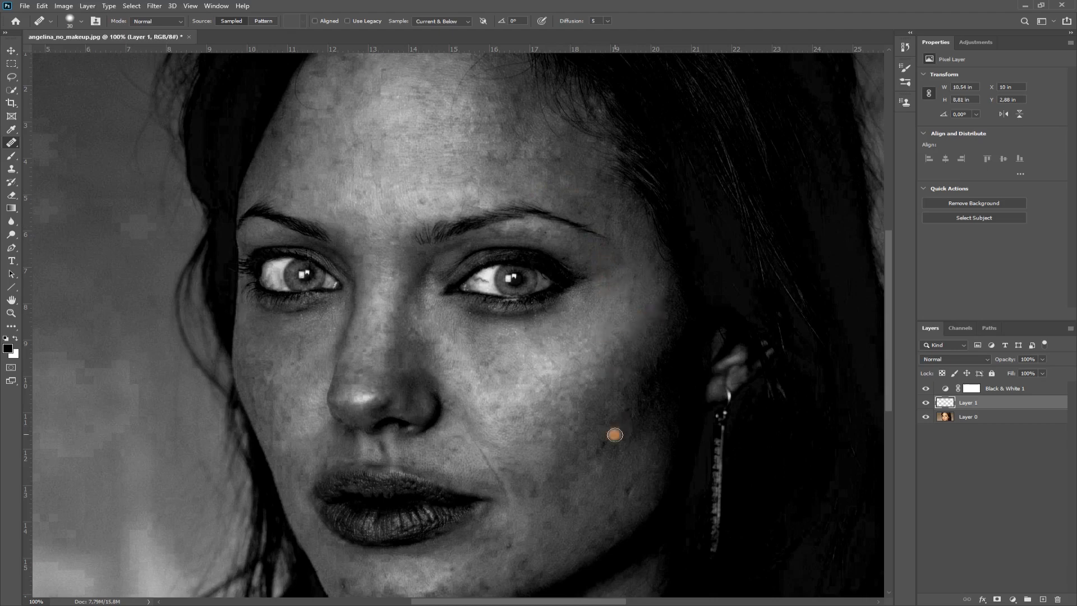
click(603, 444)
click(628, 490)
drag(538, 541, 571, 490)
click(528, 500)
click(465, 549)
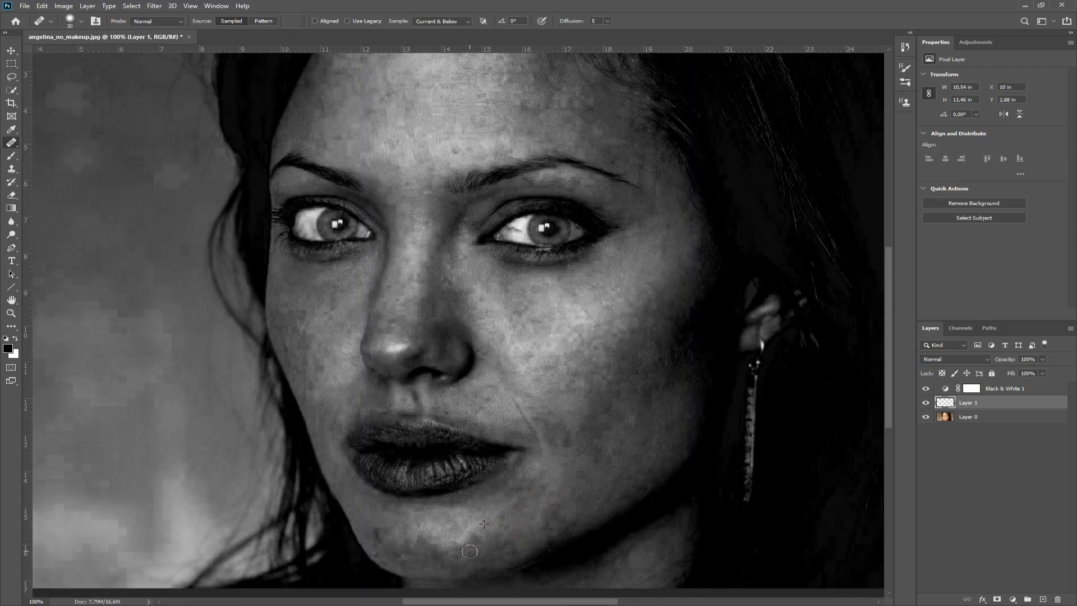
click(382, 535)
Heal the remaining spots on the upper forehead, the temple, around the eyebrow and on the cheeks
drag(445, 196, 455, 293)
click(439, 120)
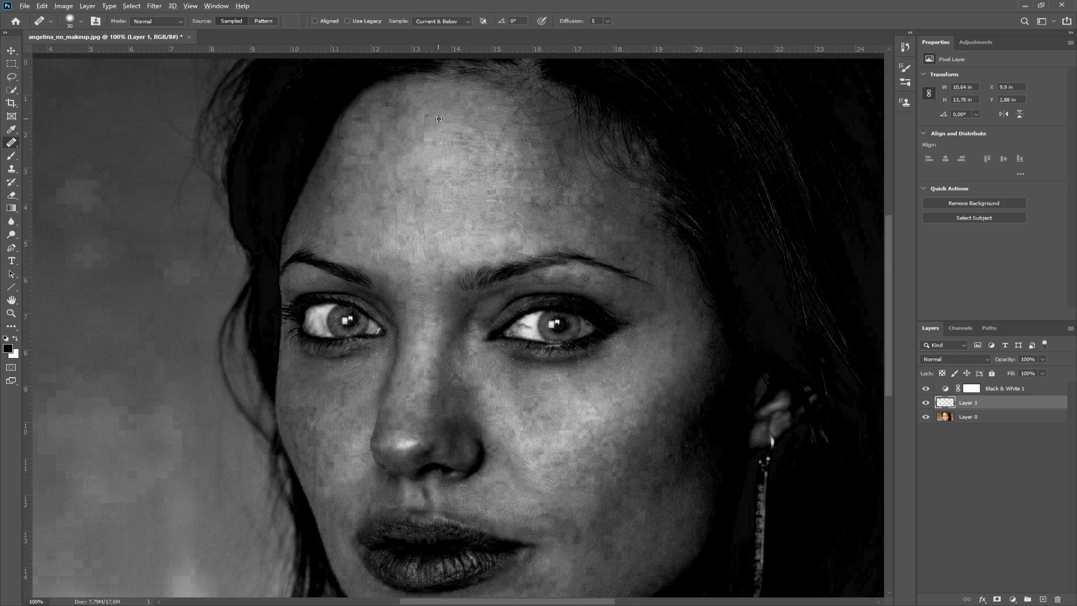
click(692, 312)
click(617, 246)
click(653, 252)
click(613, 287)
click(373, 406)
click(606, 468)
Hide the Black & White adjustment and toggle Layer 1's visibility to compare the skin before and after healing
click(926, 389)
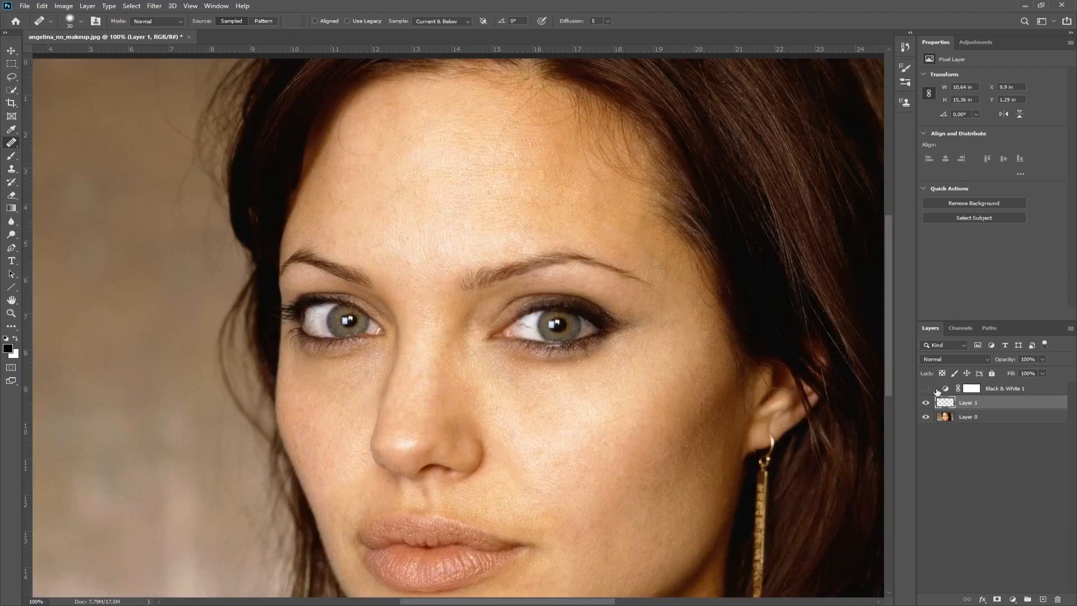
drag(620, 416, 607, 372)
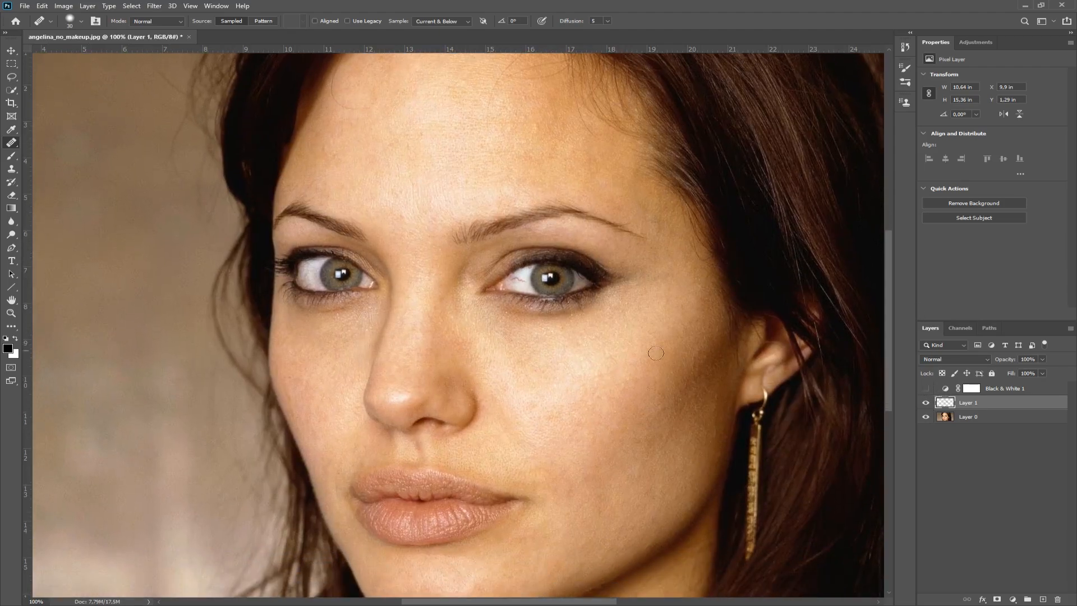
click(926, 403)
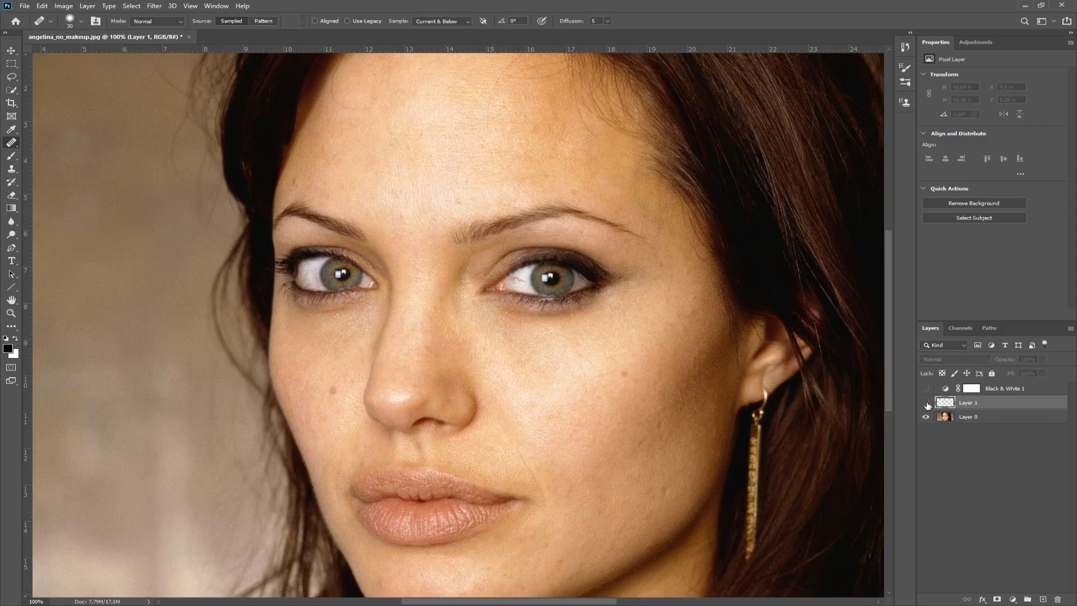
click(926, 403)
click(926, 402)
click(926, 403)
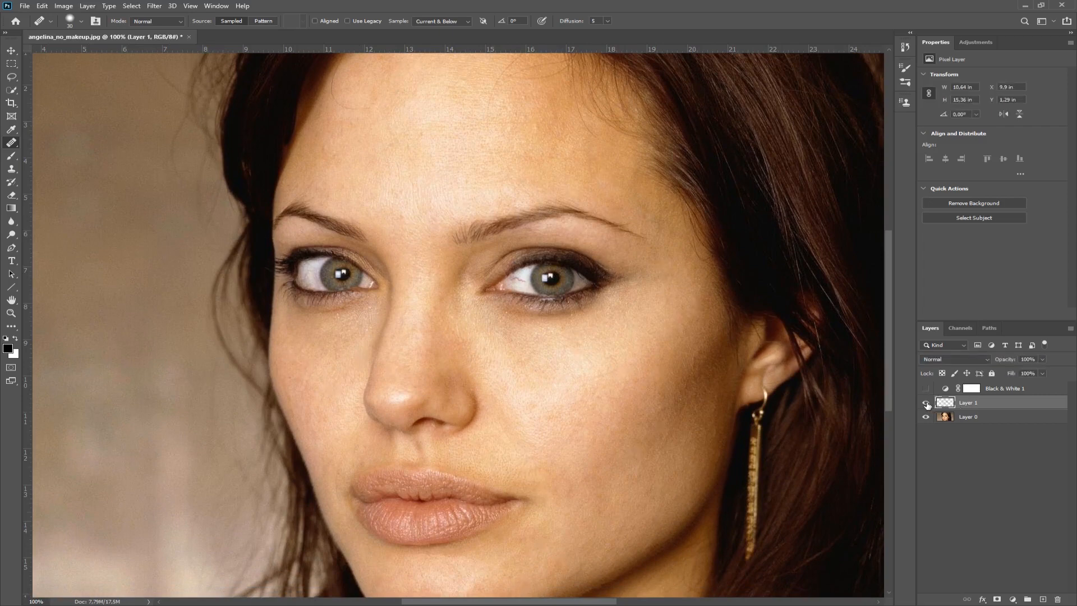
click(926, 402)
click(926, 403)
Delete the Black & White adjustment layer
click(620, 104)
click(998, 389)
drag(997, 389, 1058, 600)
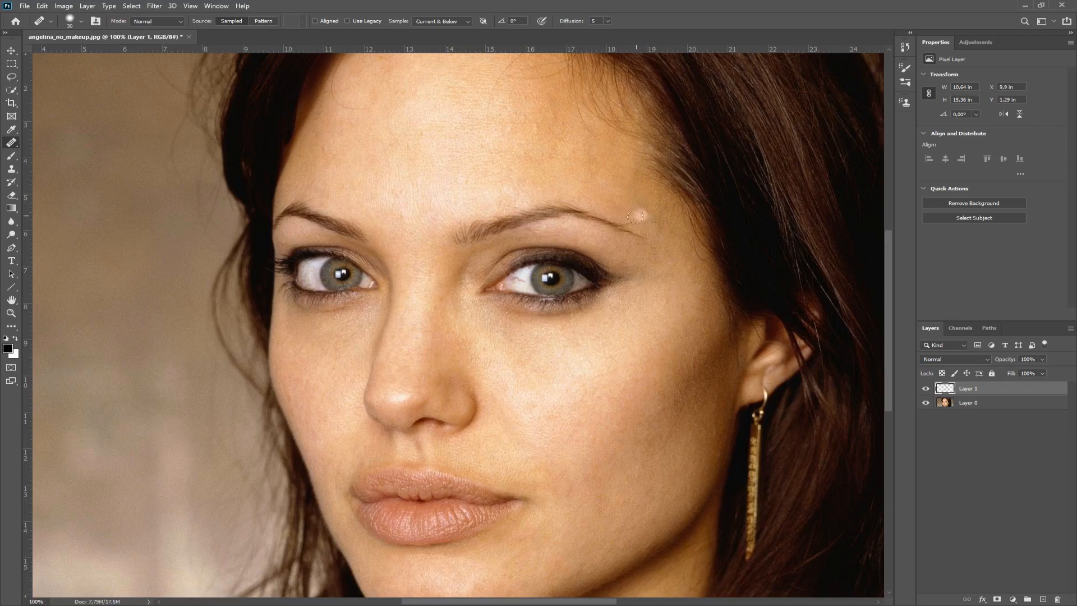
Zoom to 200% around the eyes and set the Clone Stamp tool to sample Current & Below
click(11, 313)
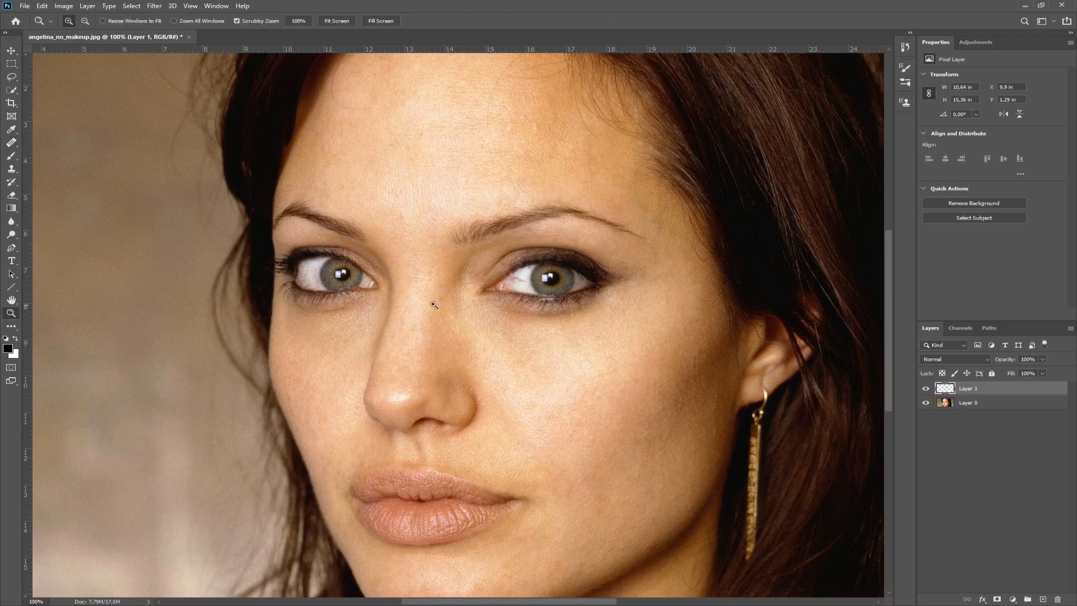
right_click(595, 235)
click(616, 247)
click(624, 231)
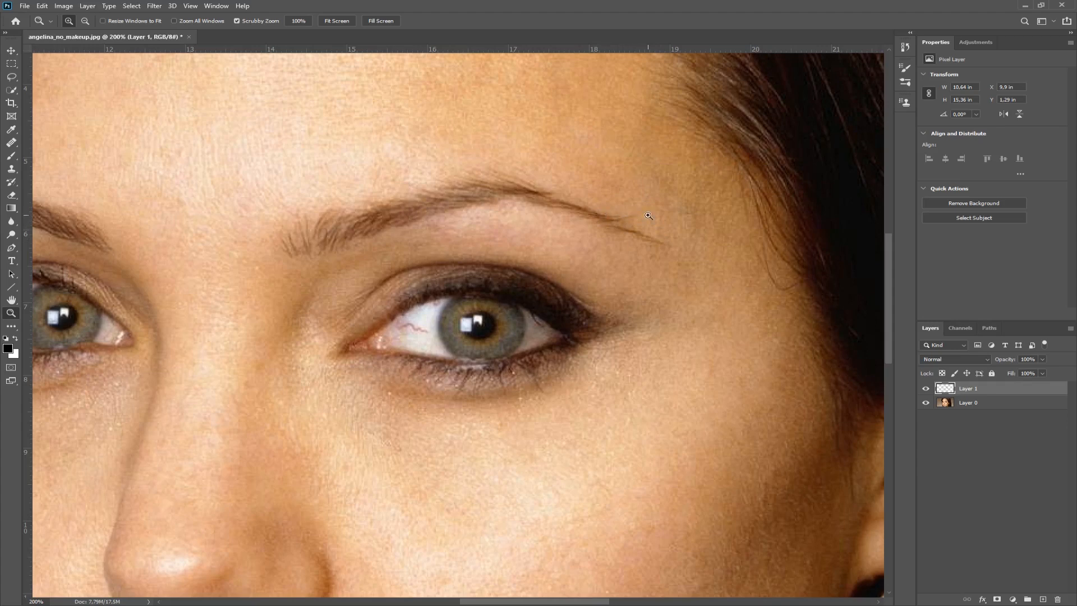
drag(377, 242, 685, 247)
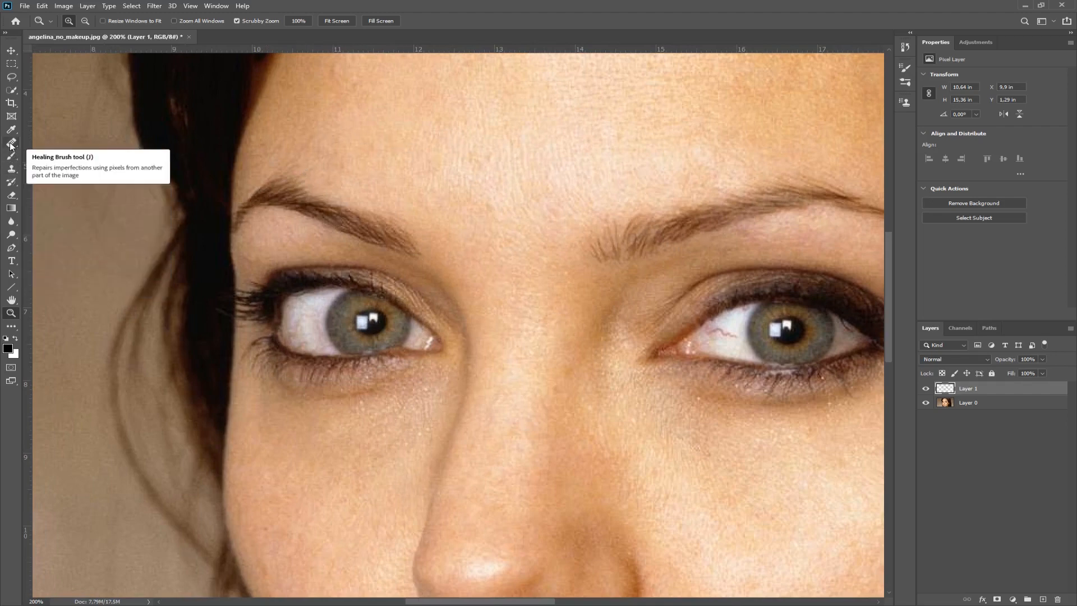
click(11, 169)
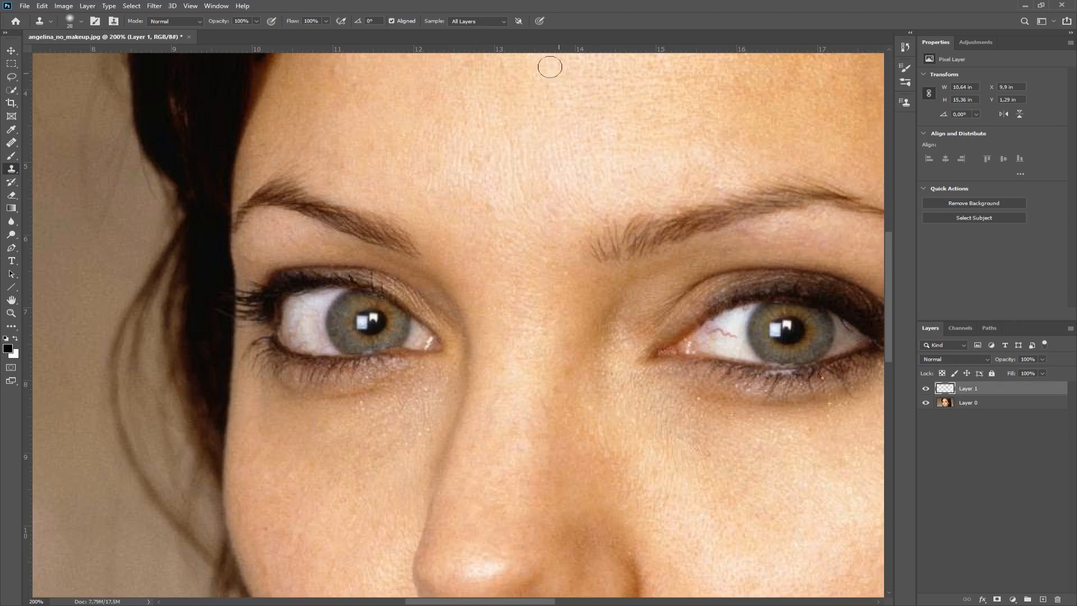
click(476, 21)
click(470, 38)
Clone clean skin over the stray hairs around the edges of both eyebrows with the Clone Stamp
drag(550, 125, 378, 173)
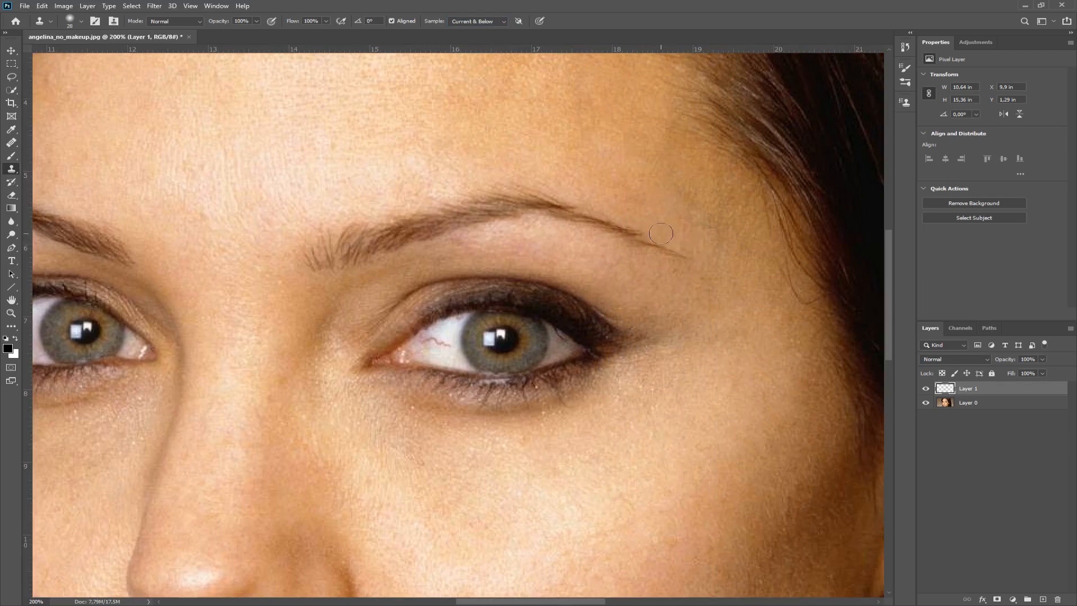
drag(435, 221, 673, 325)
drag(373, 252, 562, 295)
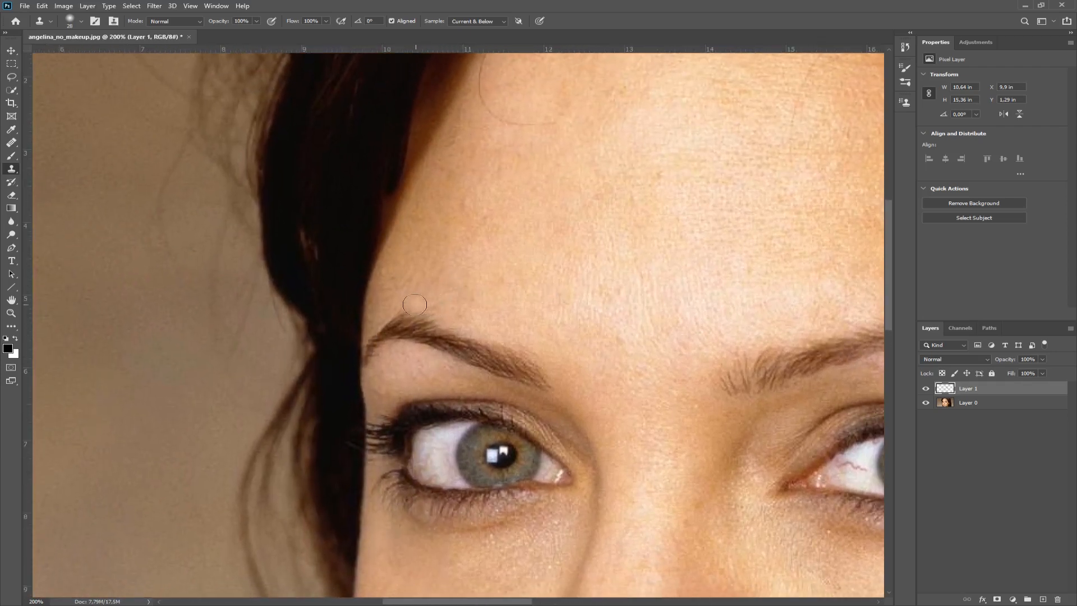
mouse_move(417, 304)
mouse_down()
mouse_move(430, 285)
mouse_move(397, 301)
mouse_move(446, 311)
mouse_up()
mouse_move(641, 300)
mouse_down()
mouse_move(592, 416)
mouse_move(415, 415)
mouse_up()
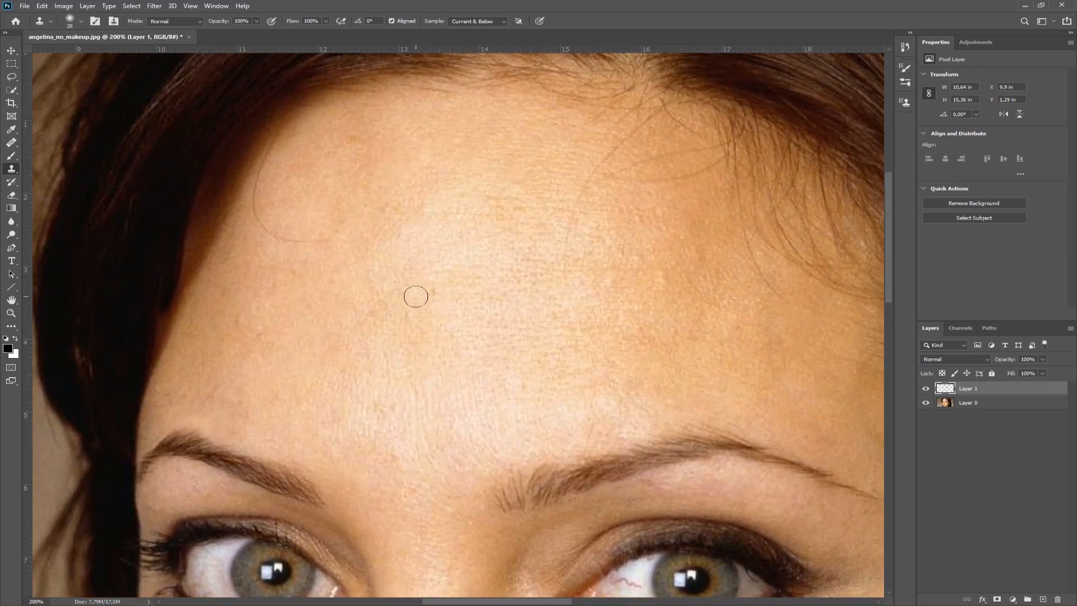
Remove the thin curved hair on the forehead beside the dark hairline with a slightly larger Healing Brush
click(12, 144)
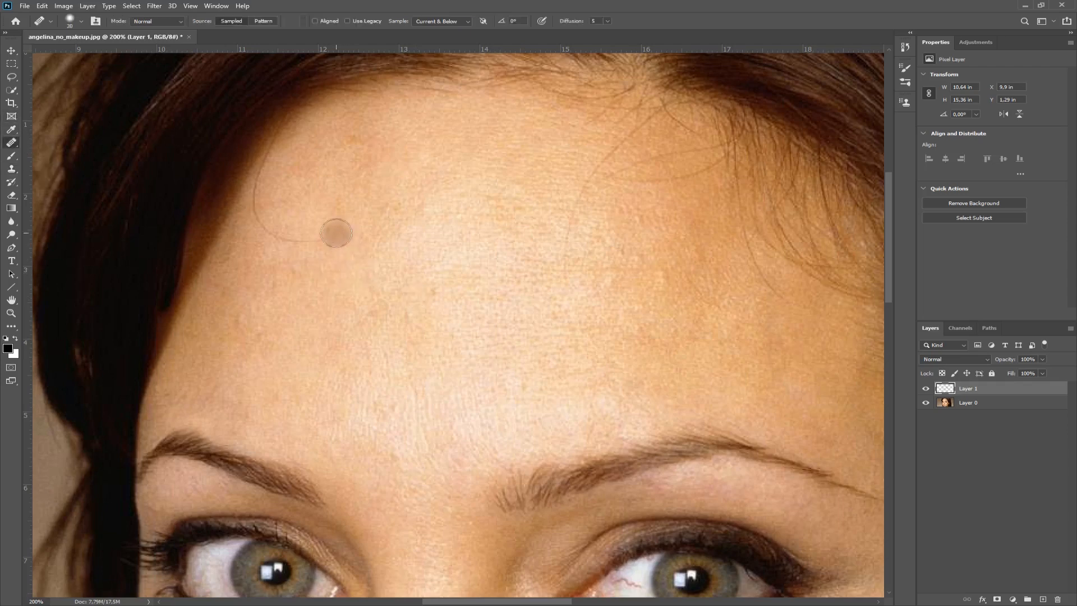
key(bracketright)
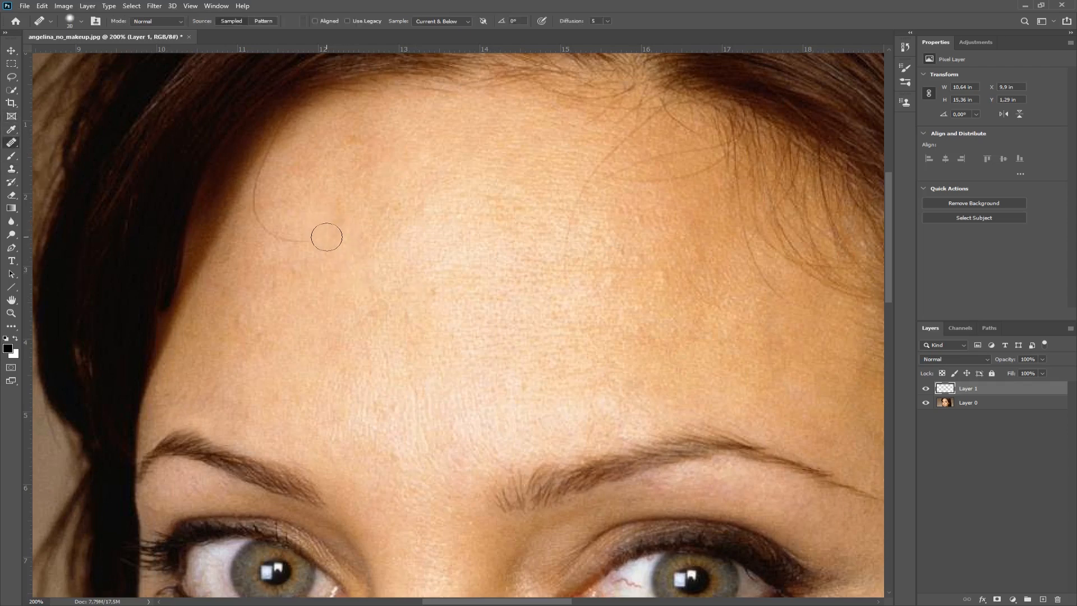
mouse_move(285, 223)
mouse_down()
mouse_move(256, 211)
mouse_move(269, 193)
mouse_move(268, 167)
mouse_up()
click(262, 182)
Undo the last two healing strokes near the hairline by stepping back through the document history
click(41, 7)
click(48, 16)
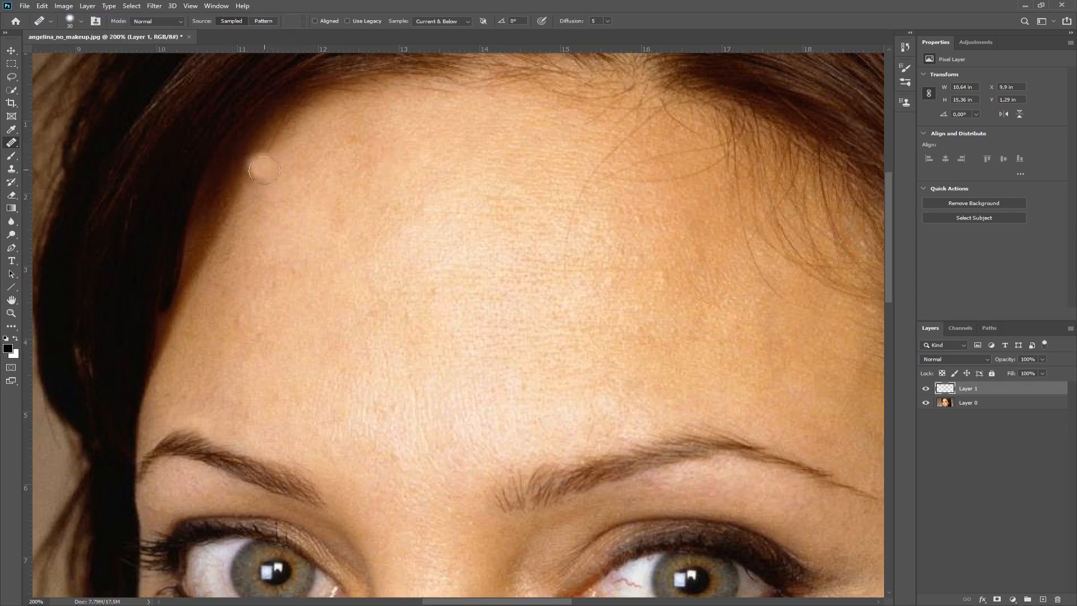
click(906, 48)
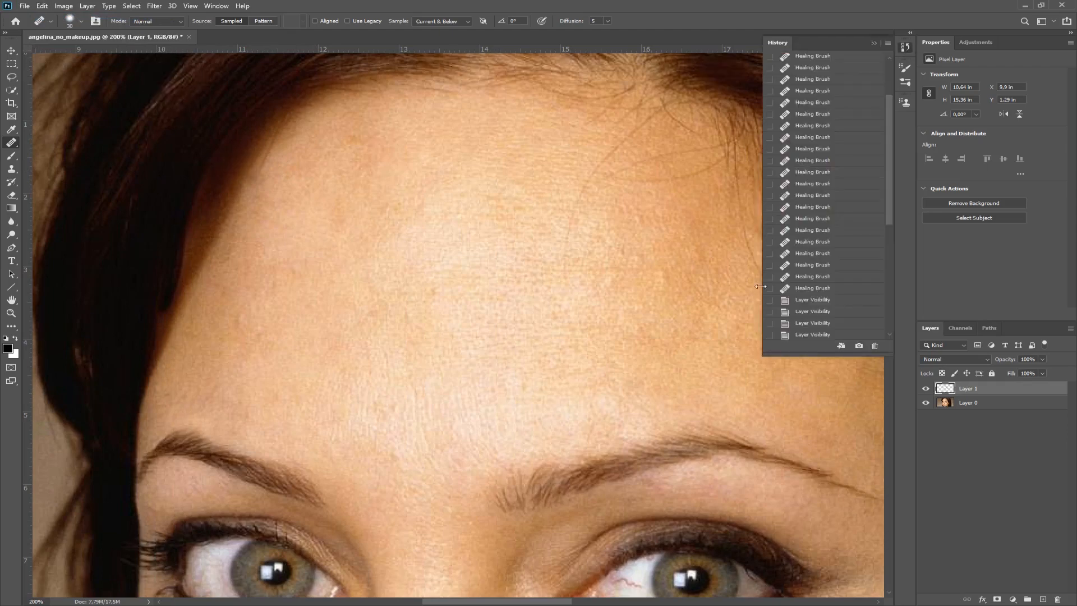
scroll(811, 300, down, 5)
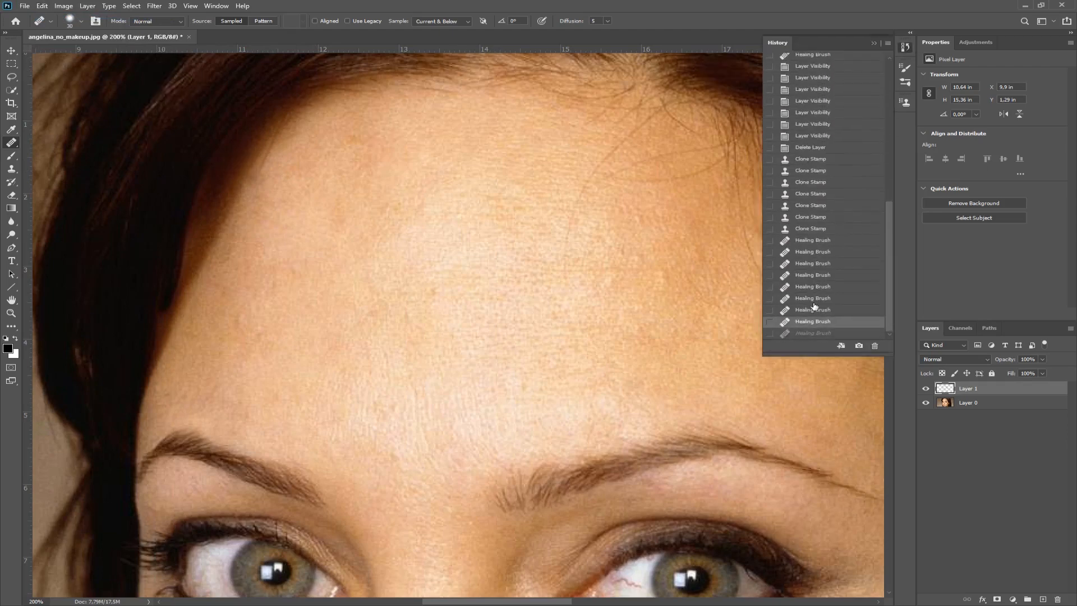
click(806, 310)
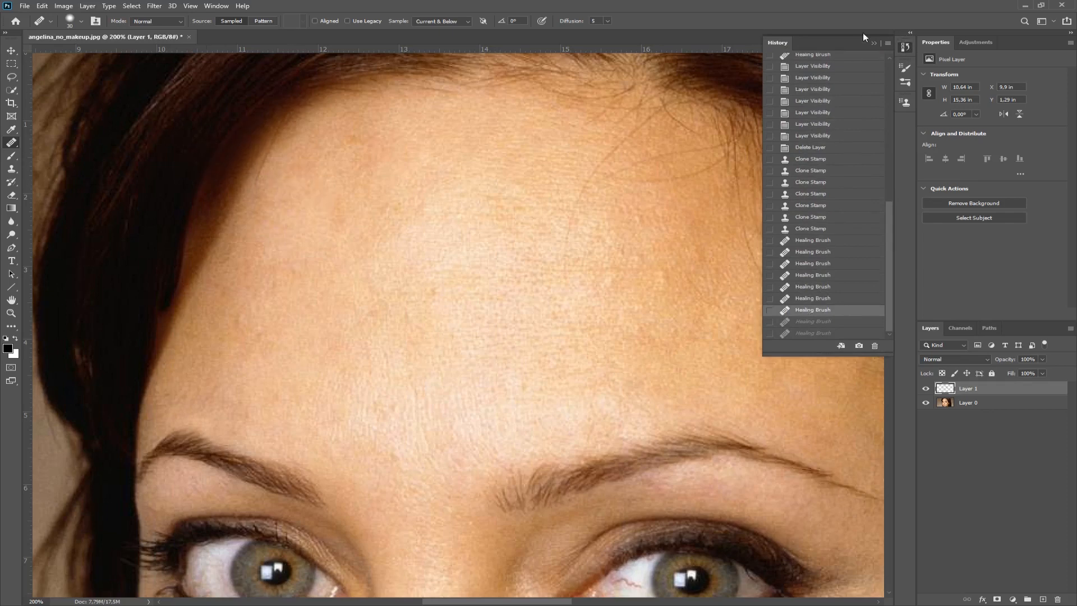
click(874, 43)
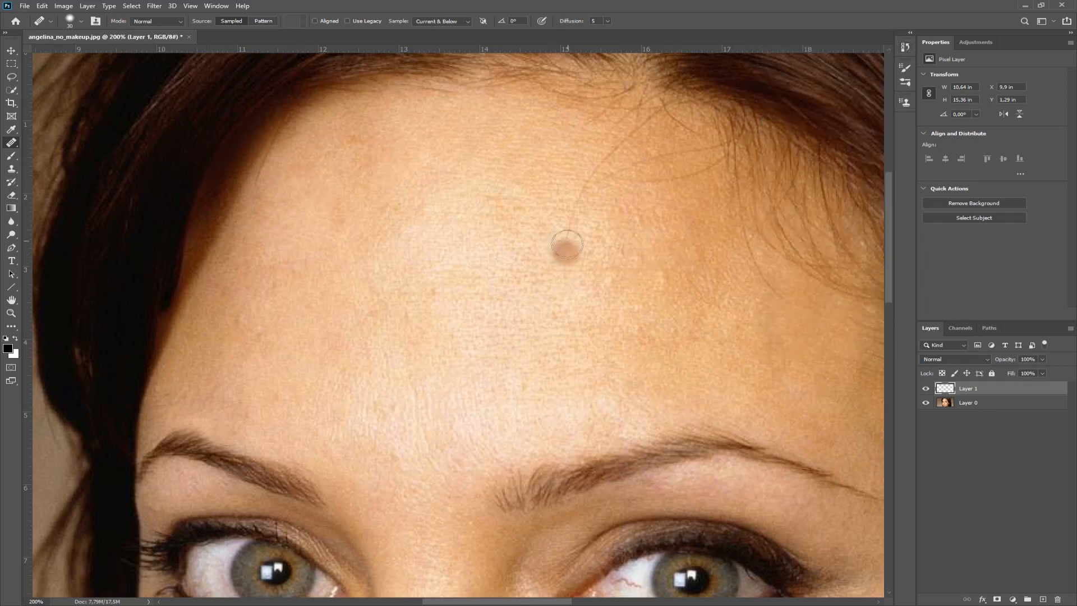
Heal the long loose hairs running from the hairline down the middle of the forehead
click(550, 270)
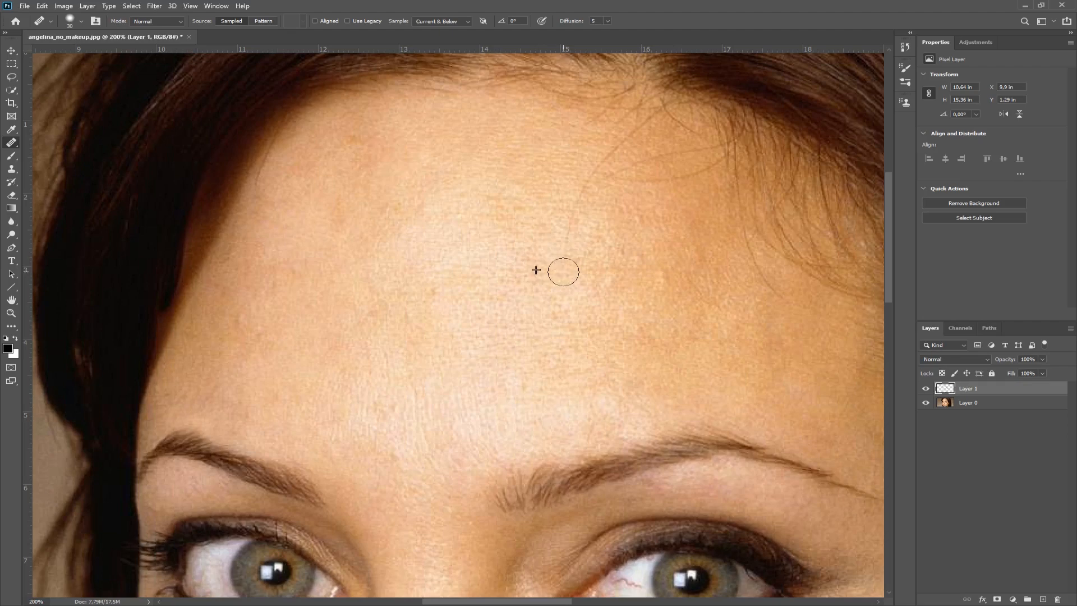
click(582, 151)
drag(599, 156, 608, 151)
mouse_move(629, 184)
mouse_down()
mouse_move(661, 179)
mouse_move(640, 181)
mouse_move(629, 174)
mouse_move(648, 161)
mouse_up()
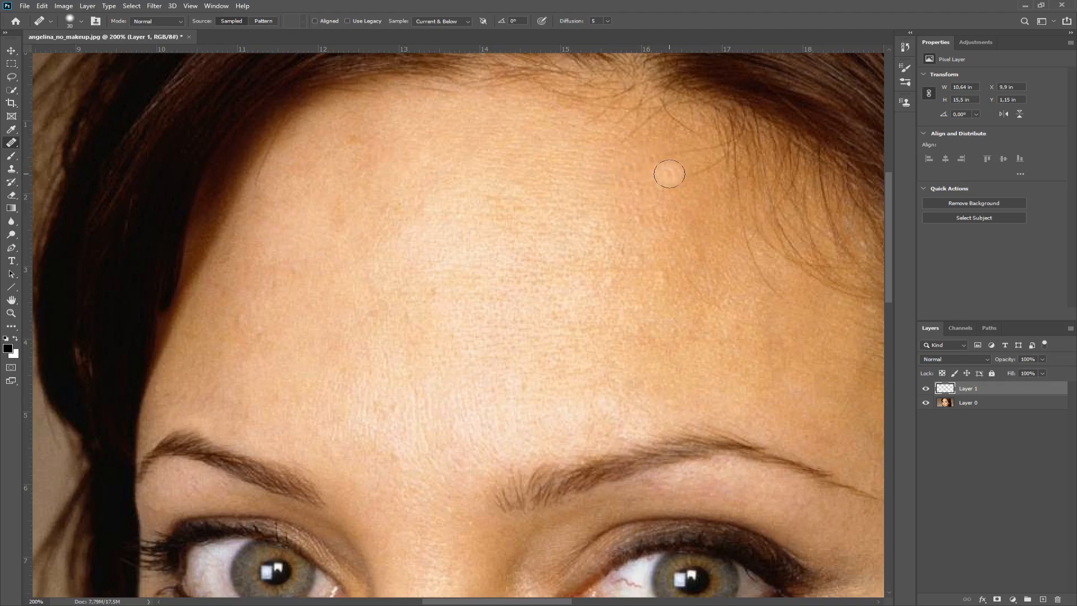
click(667, 175)
Heal the stray hair ends on the side of the forehead above the earring-side eyebrow
mouse_move(728, 311)
mouse_down()
mouse_move(378, 267)
mouse_move(390, 261)
mouse_up()
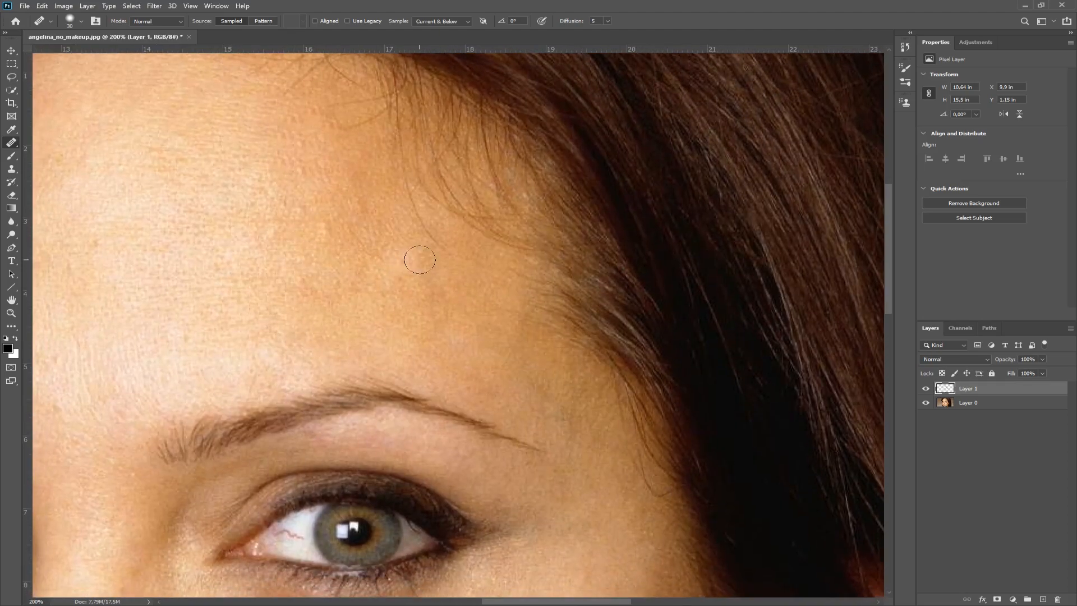
click(433, 252)
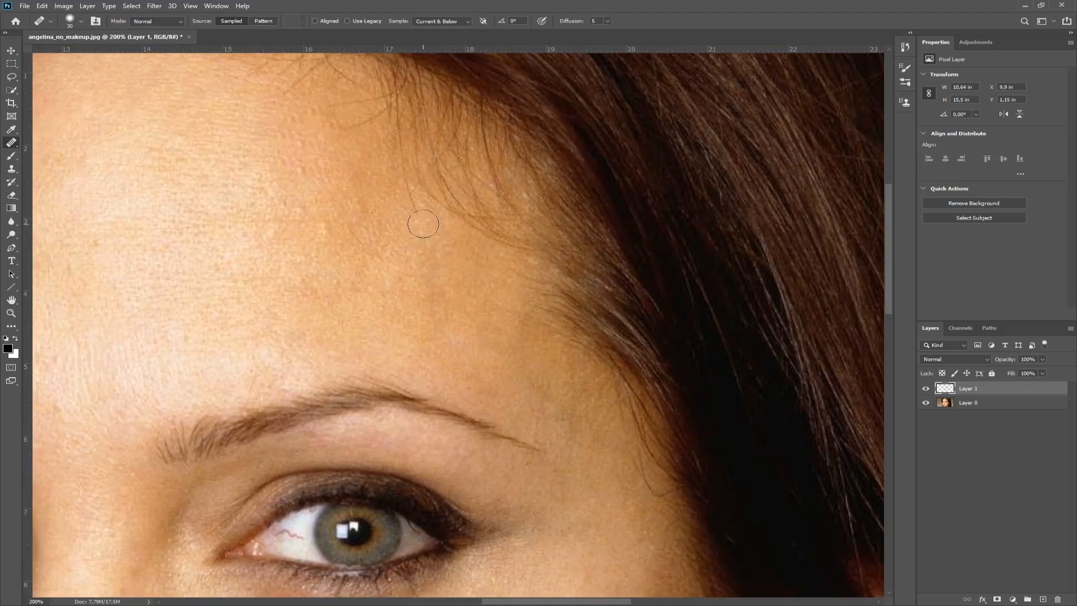
click(414, 210)
mouse_move(323, 225)
mouse_down()
mouse_move(305, 210)
mouse_move(301, 175)
mouse_up()
Zoom to 300% on the earring-side eye and sample the clean eye white beside the red vein with the Healing Brush
drag(394, 311, 609, 267)
drag(546, 283, 513, 139)
mouse_move(599, 445)
mouse_down()
mouse_move(596, 385)
mouse_move(619, 387)
mouse_up()
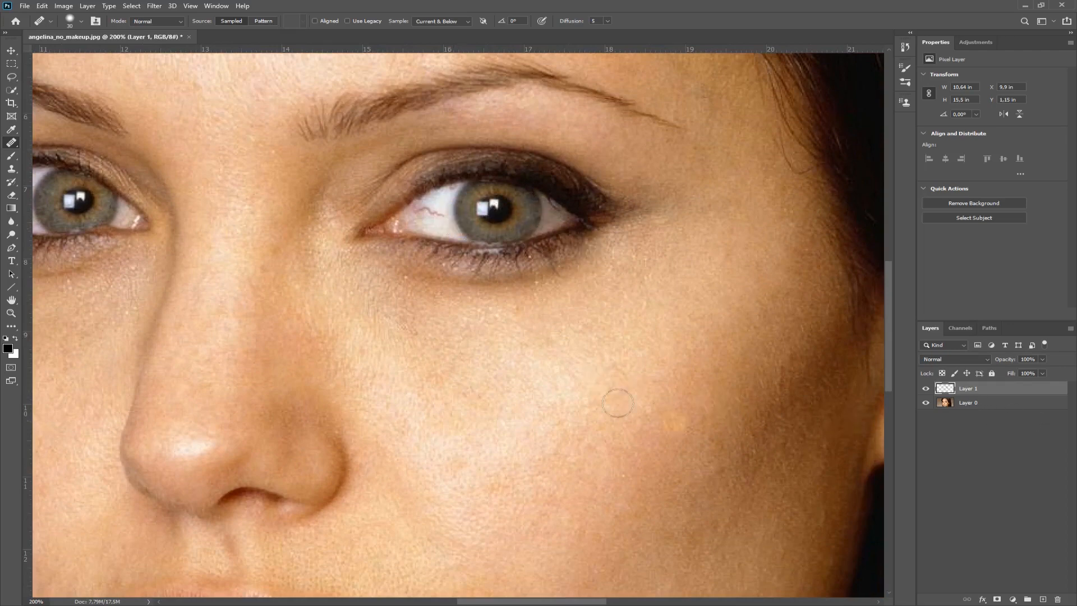
mouse_move(318, 358)
mouse_down()
mouse_move(479, 360)
mouse_move(462, 367)
mouse_up()
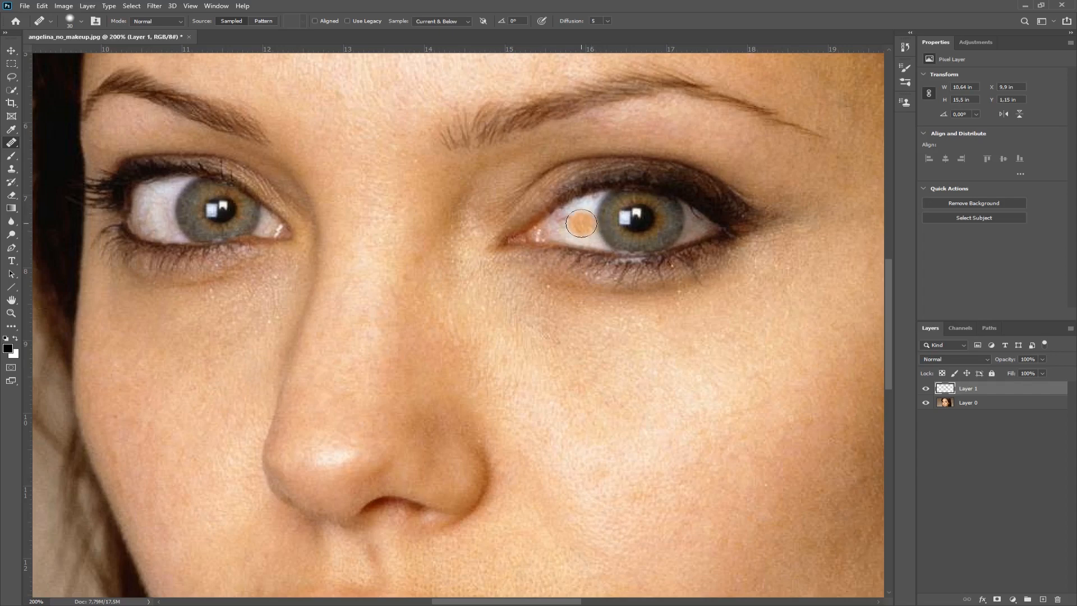
click(11, 52)
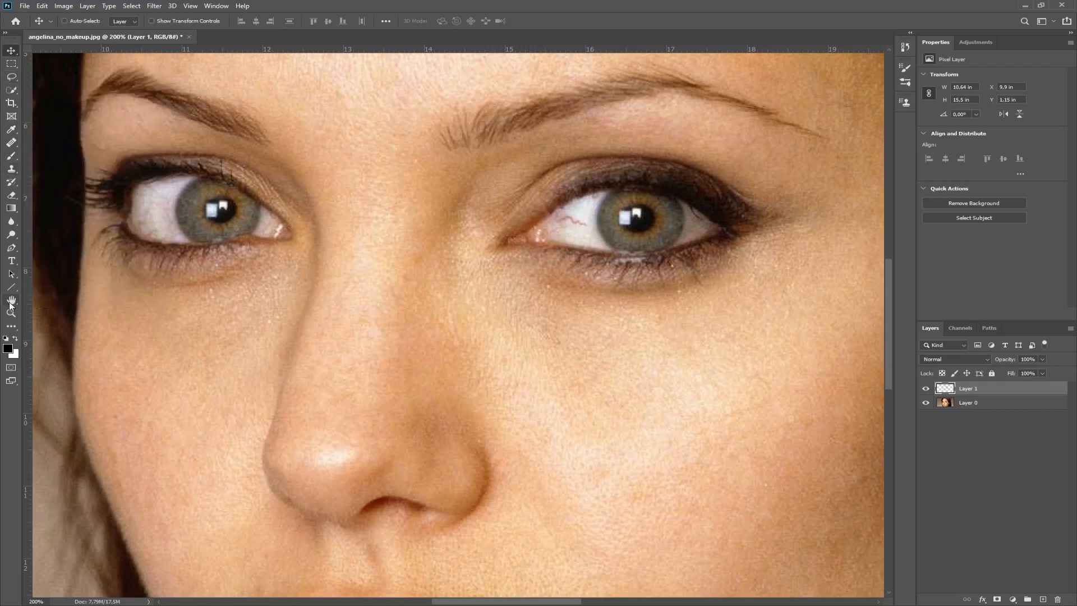
click(11, 313)
right_click(612, 235)
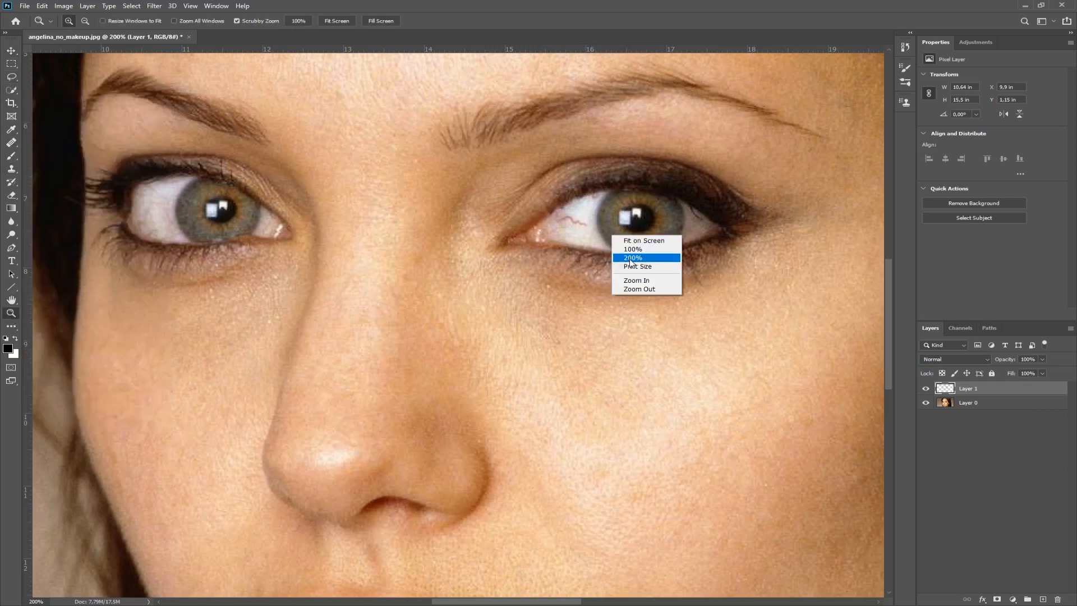
click(627, 257)
click(594, 230)
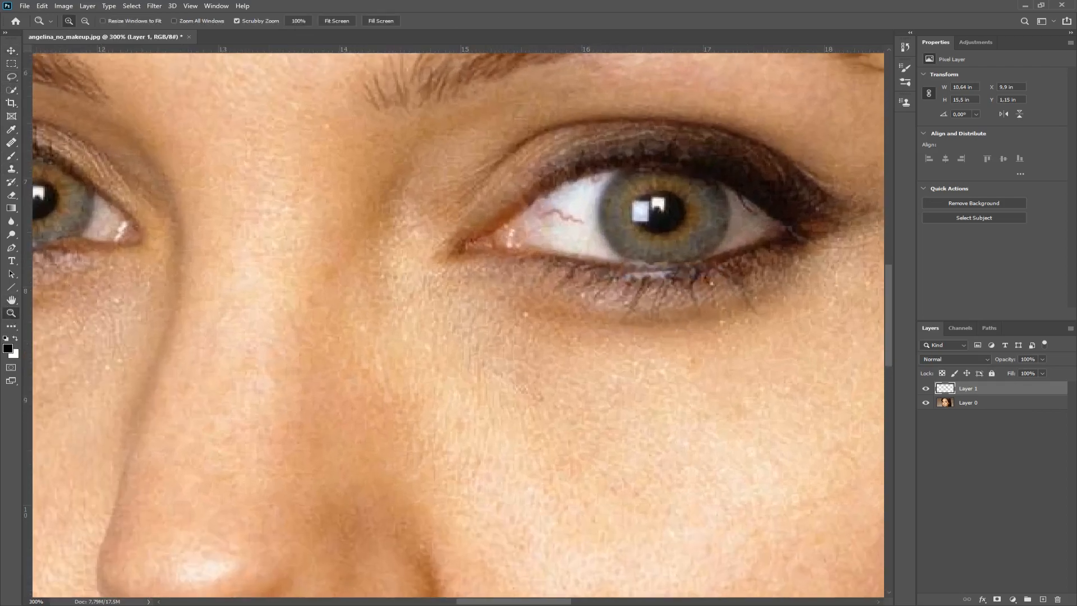
click(10, 144)
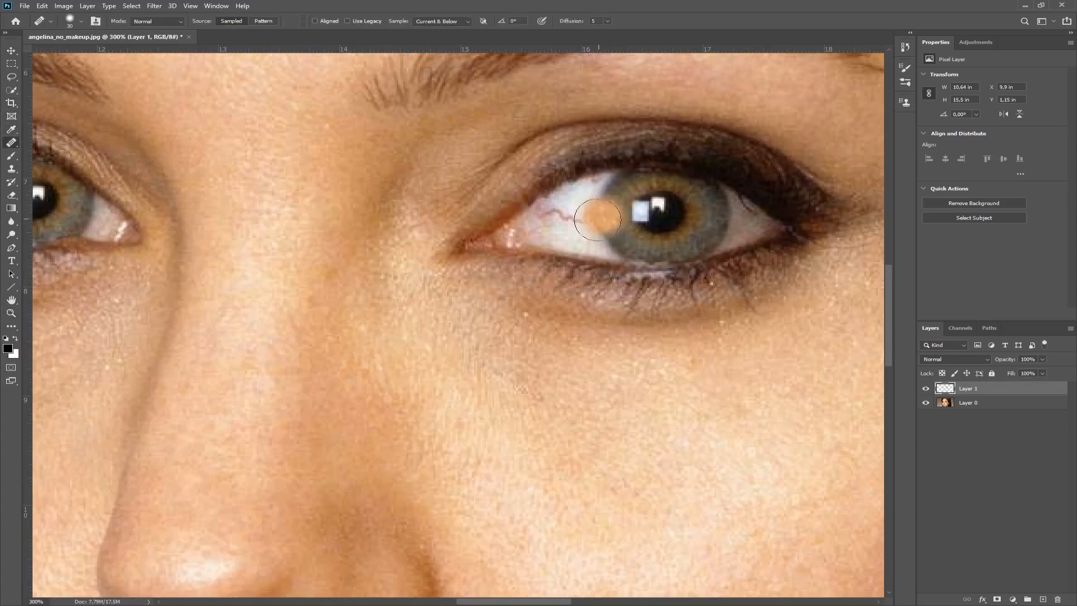
alt+click(580, 232)
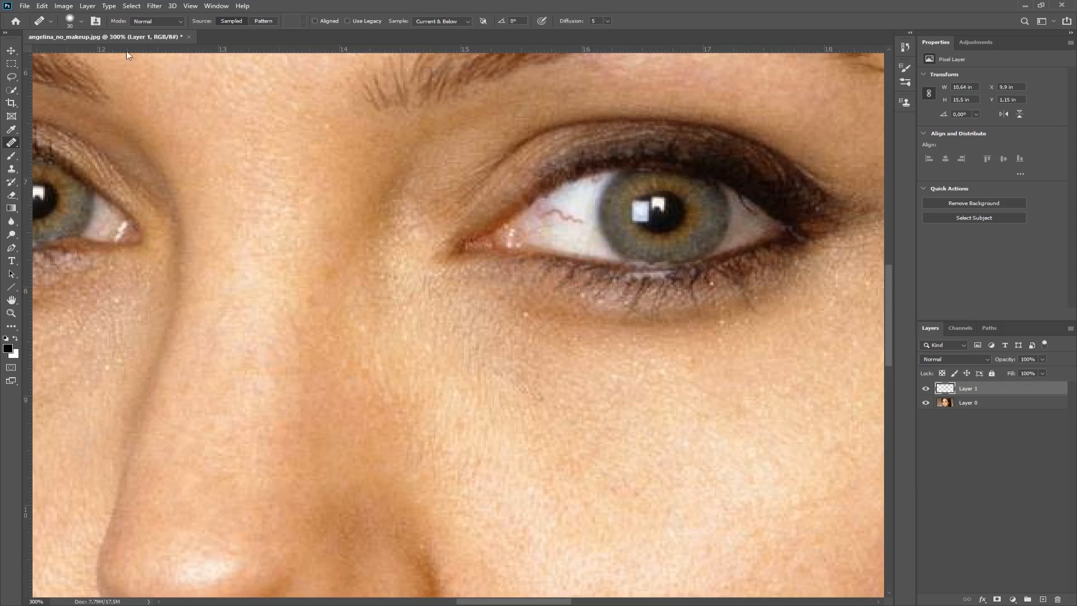
Set the Healing Brush size to 10 px and its mode to Lighten, and heal the red vein in the eye white
right_click(595, 275)
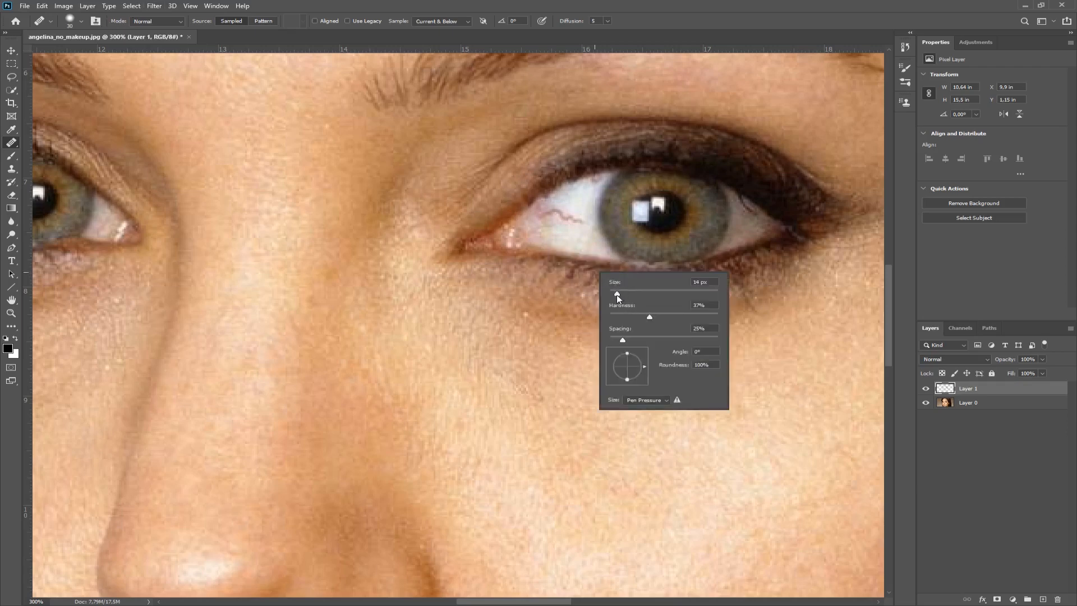
drag(617, 295, 614, 294)
key(Return)
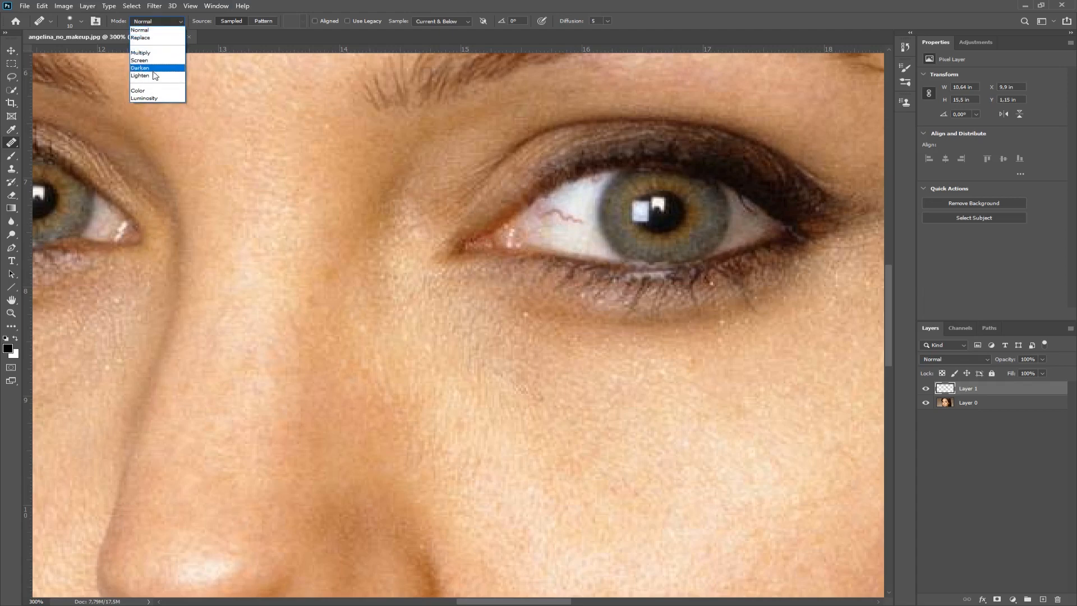
click(155, 77)
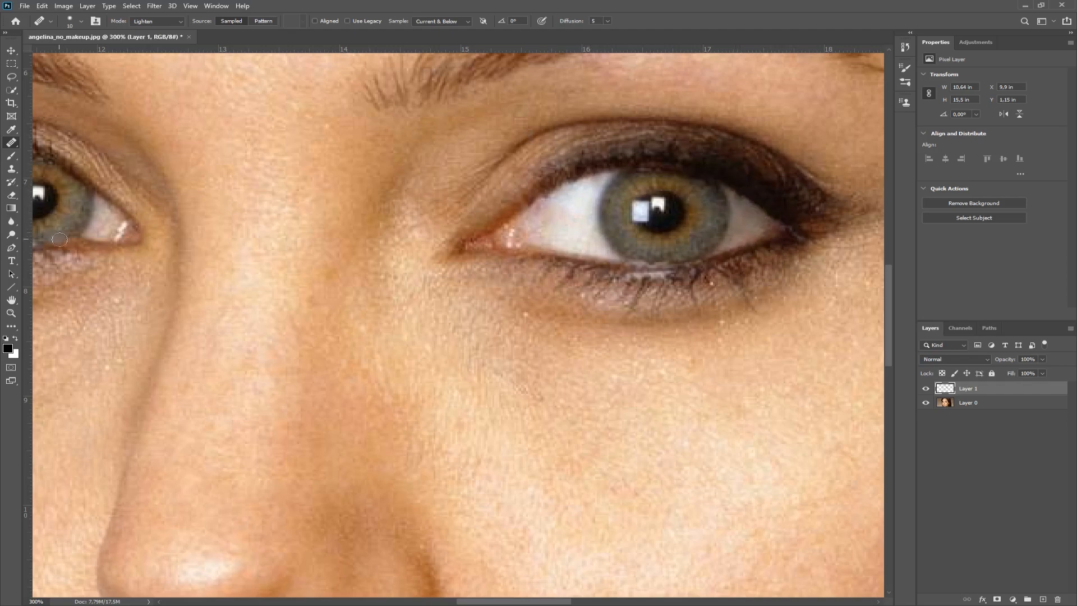
Move on to the other eye and set the Healing Brush mode back to Normal
scroll(526, 137, left, 5)
click(165, 21)
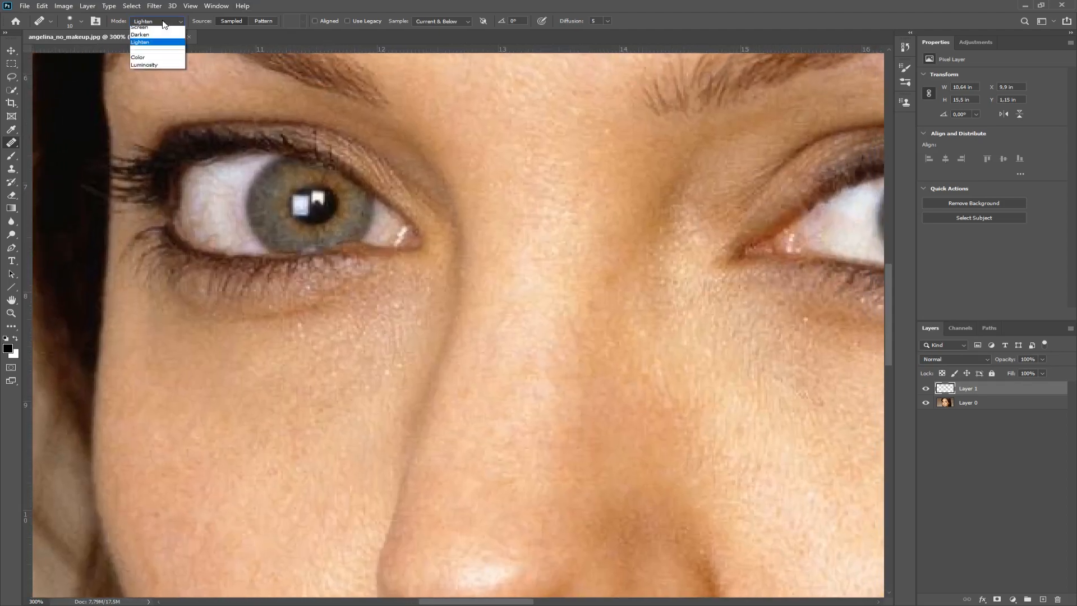
click(148, 35)
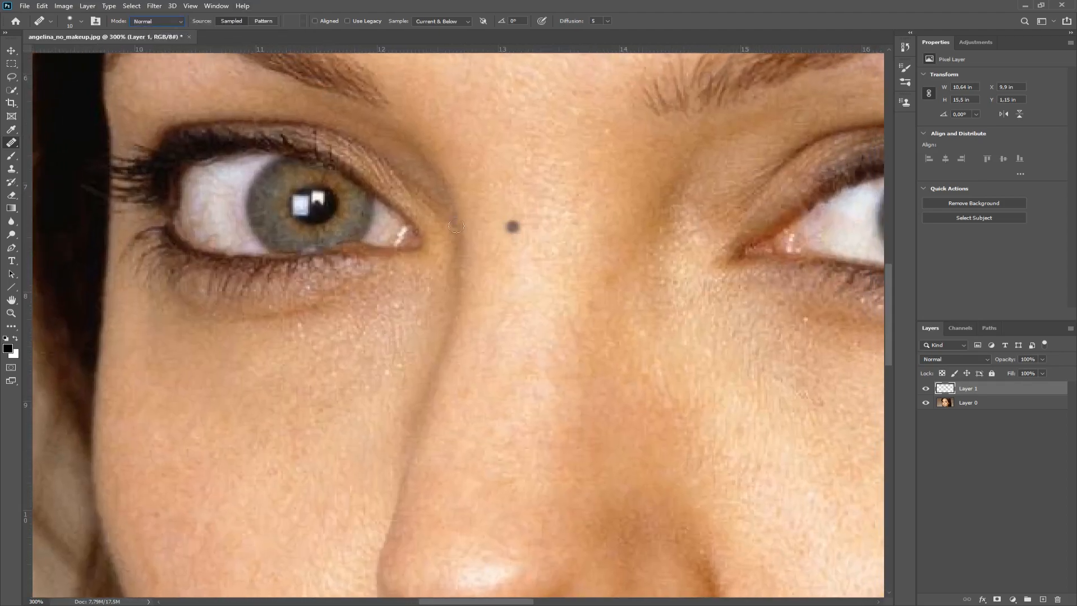
Zoom to 200% on the chin and cover the dark spot on the jaw edge with the Clone Stamp, sampling nearby skin
click(12, 315)
right_click(570, 304)
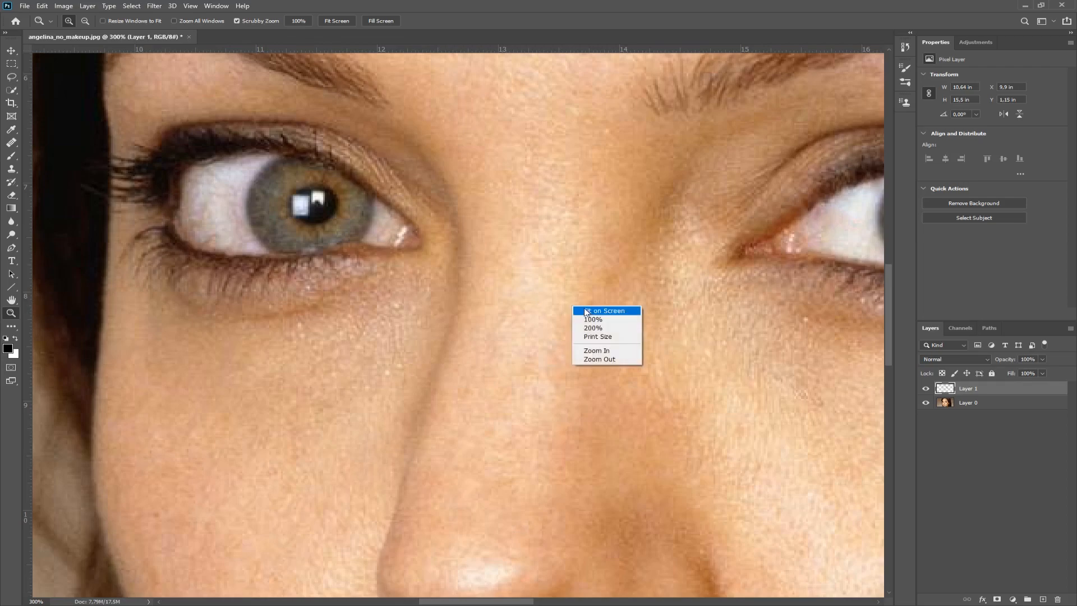
click(589, 308)
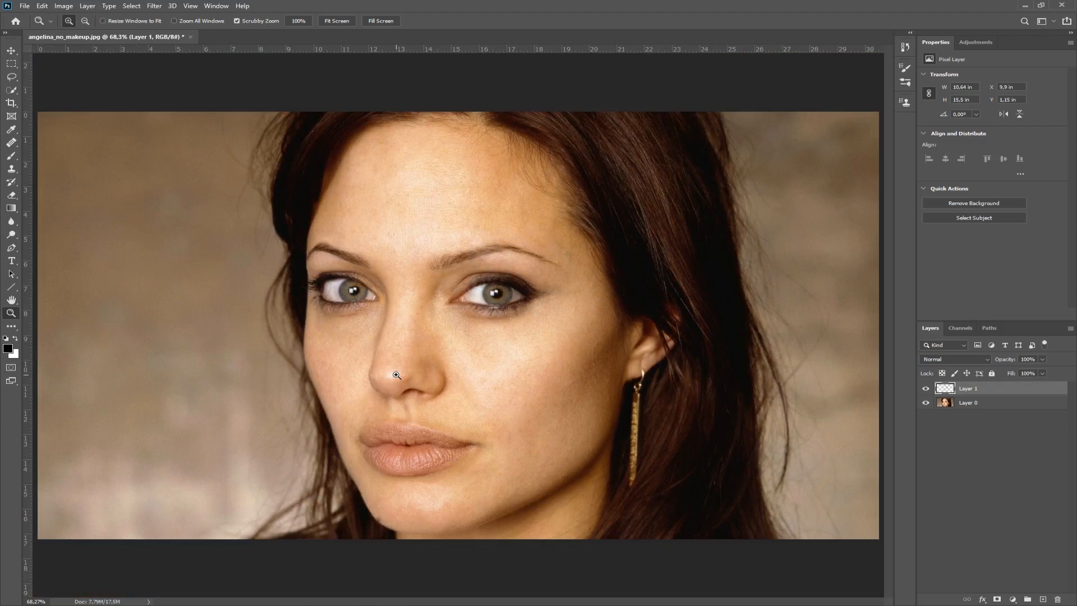
right_click(381, 523)
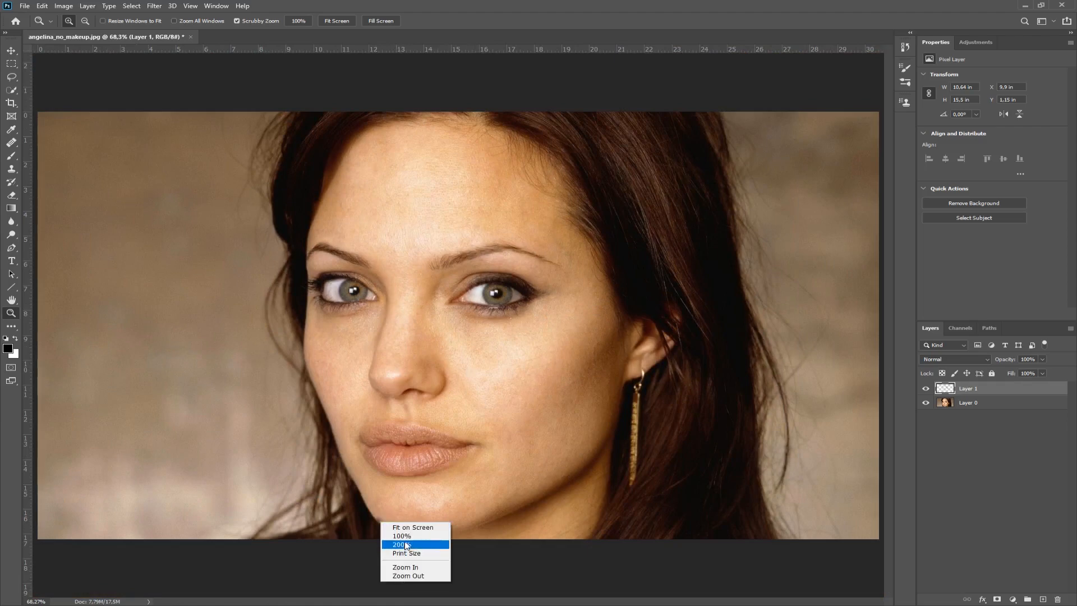
click(407, 549)
drag(394, 507, 547, 116)
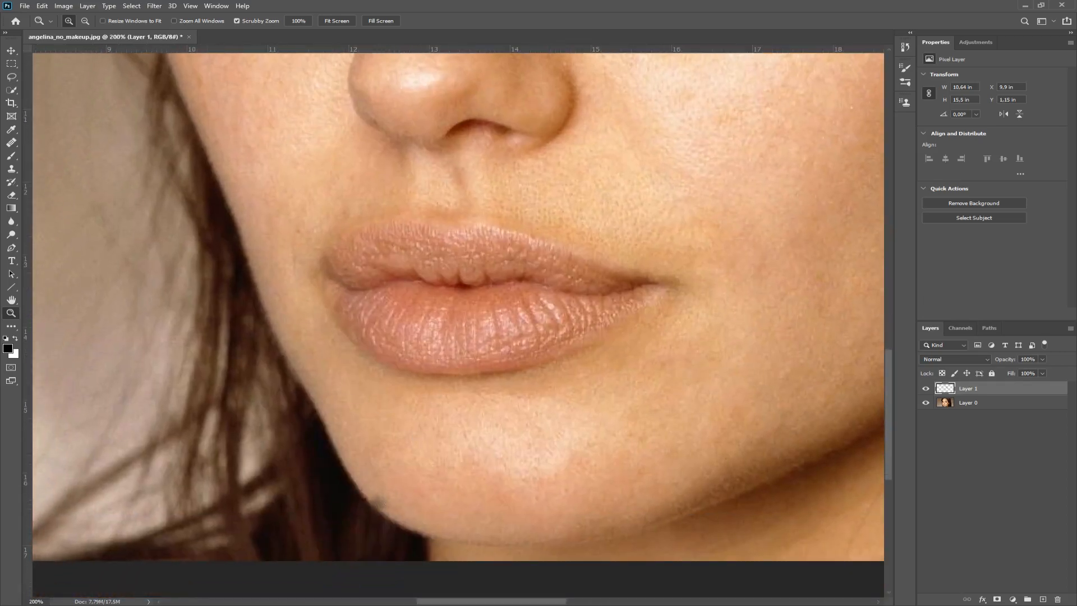
click(12, 170)
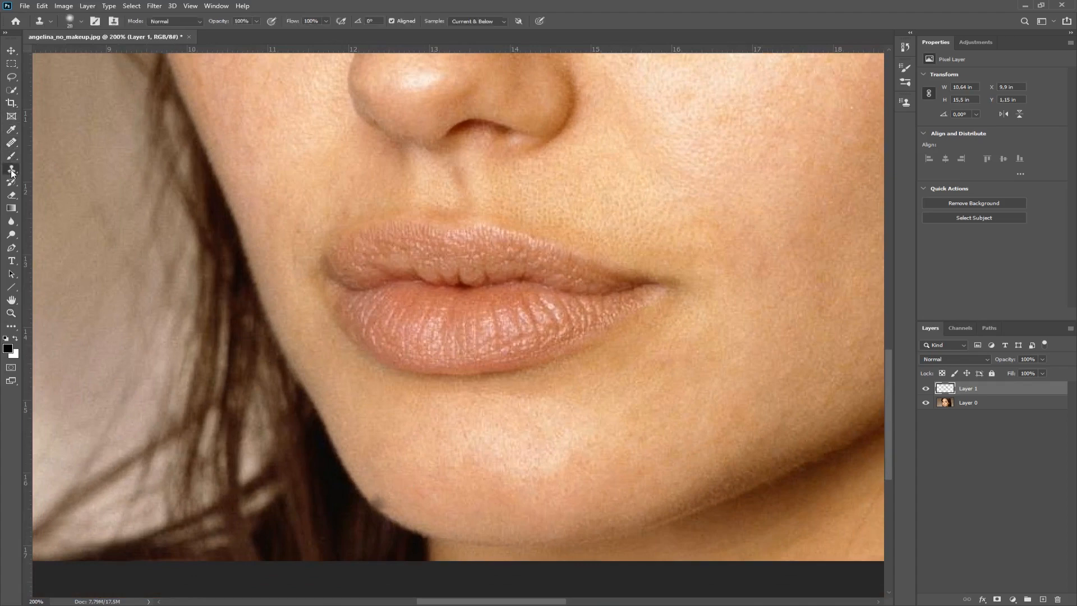
alt+click(401, 484)
click(384, 497)
drag(381, 499, 387, 503)
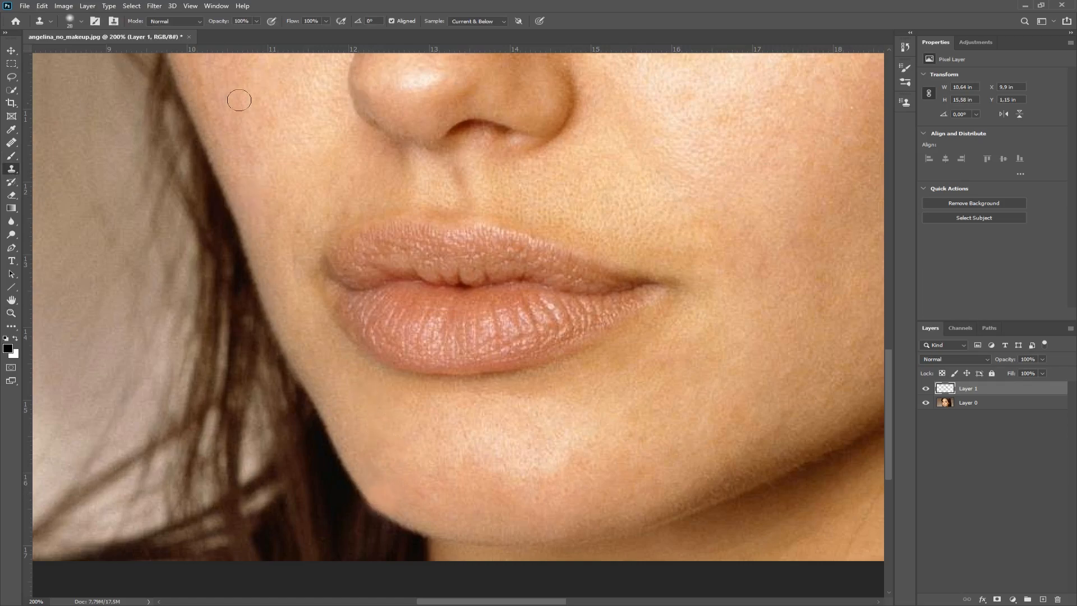
Examine the cheek edge beside the hair and fit the whole portrait on screen
drag(292, 174, 379, 312)
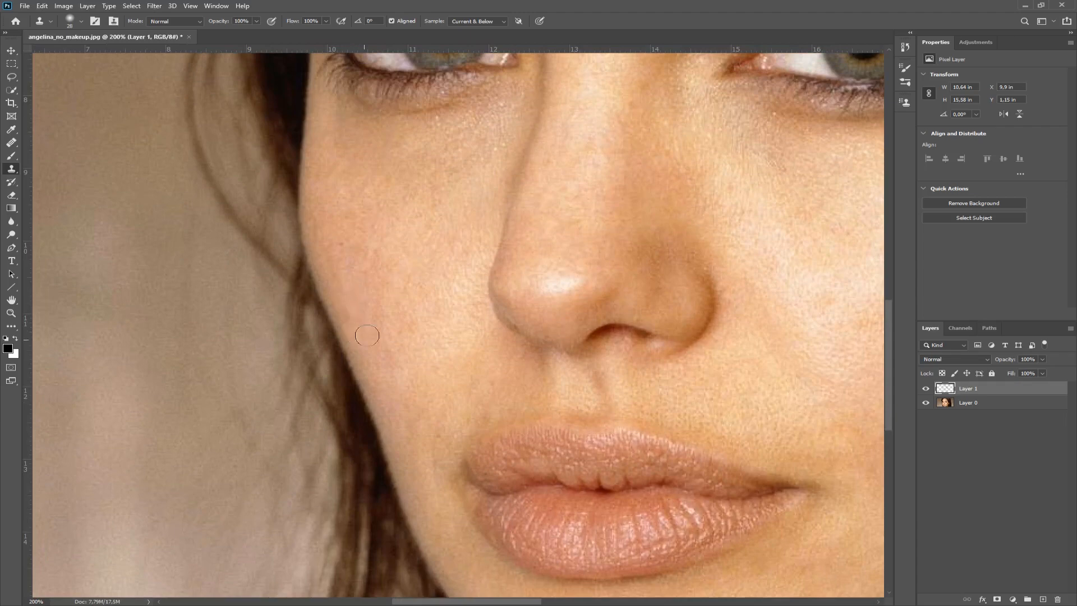
click(12, 312)
right_click(339, 305)
click(351, 311)
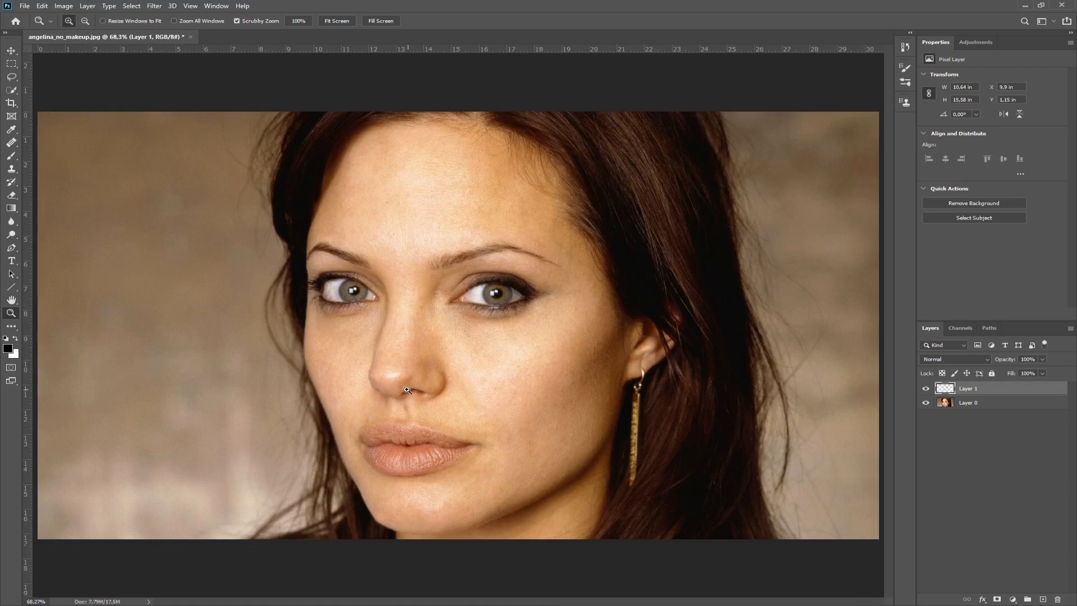
Rotate the canvas view upside down in two turns to examine the face, and reset the view rotation
key(r)
drag(447, 397, 439, 377)
key(z)
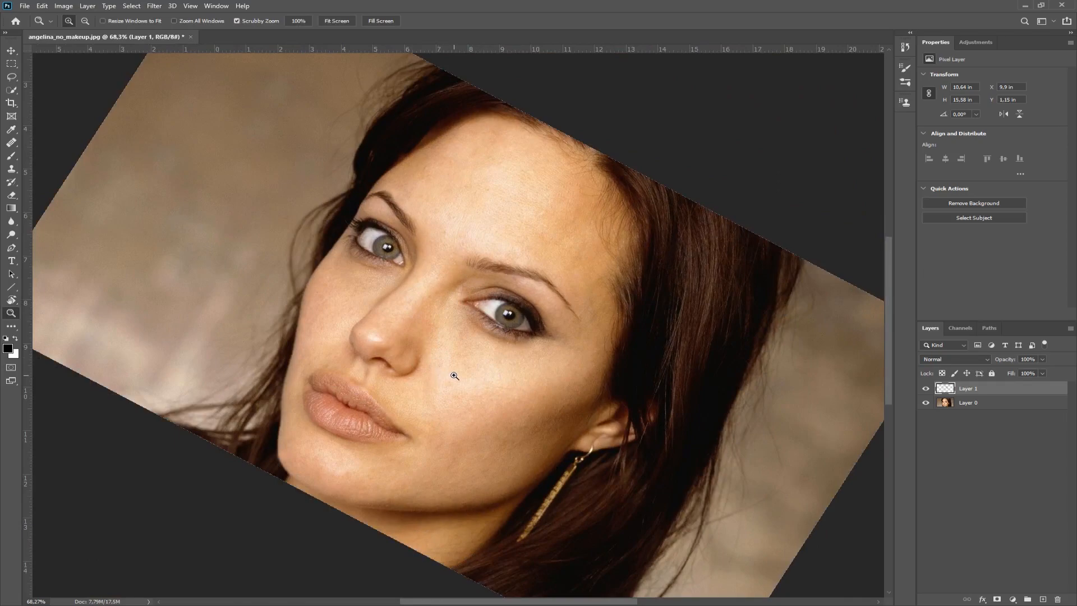
key(r)
drag(527, 409, 457, 415)
key(z)
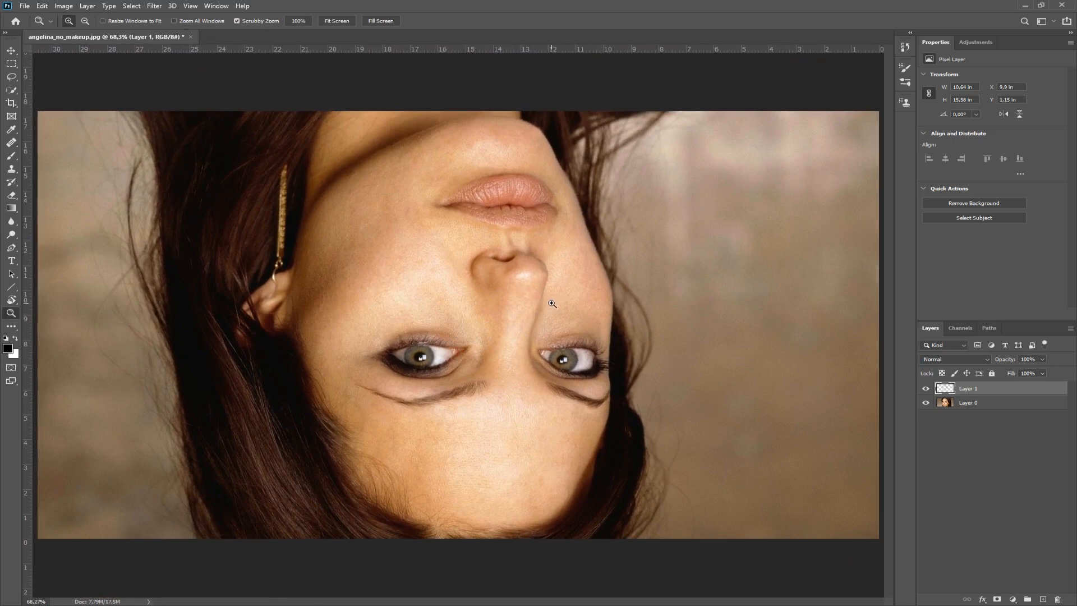
key(r)
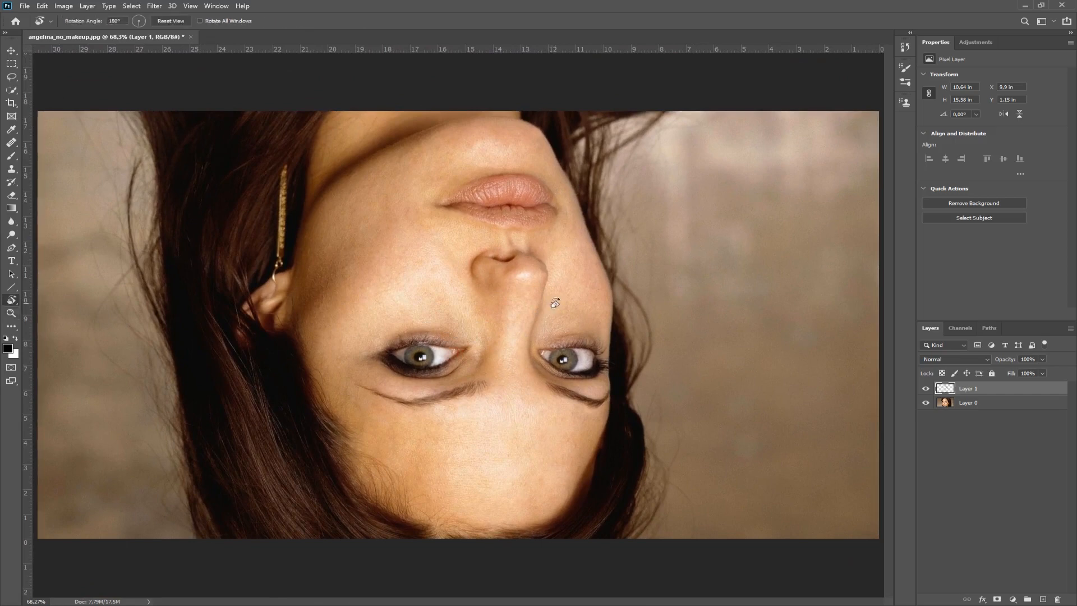
click(169, 21)
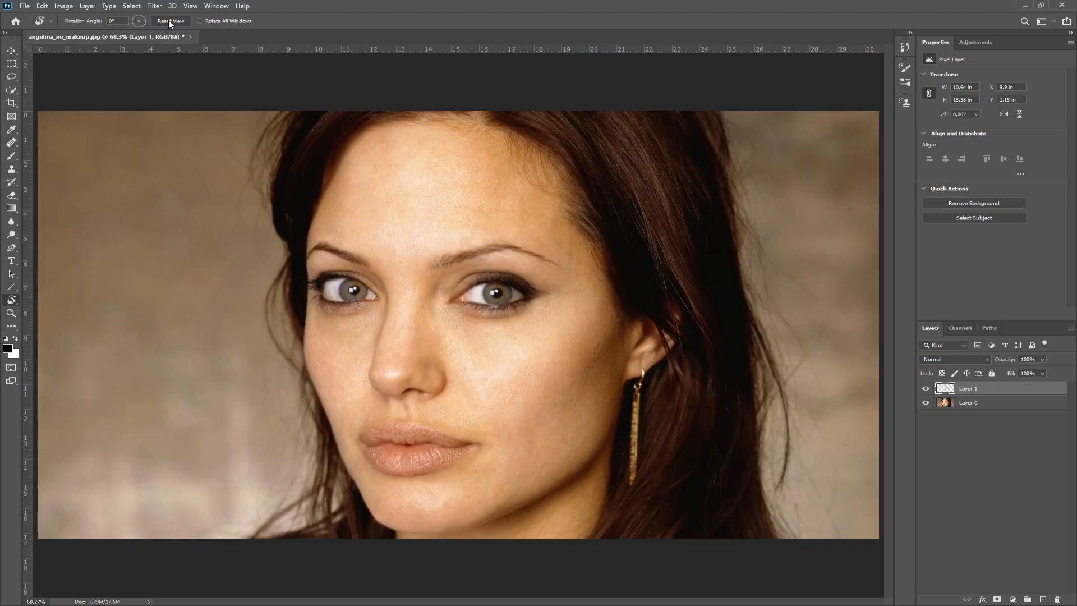
key(z)
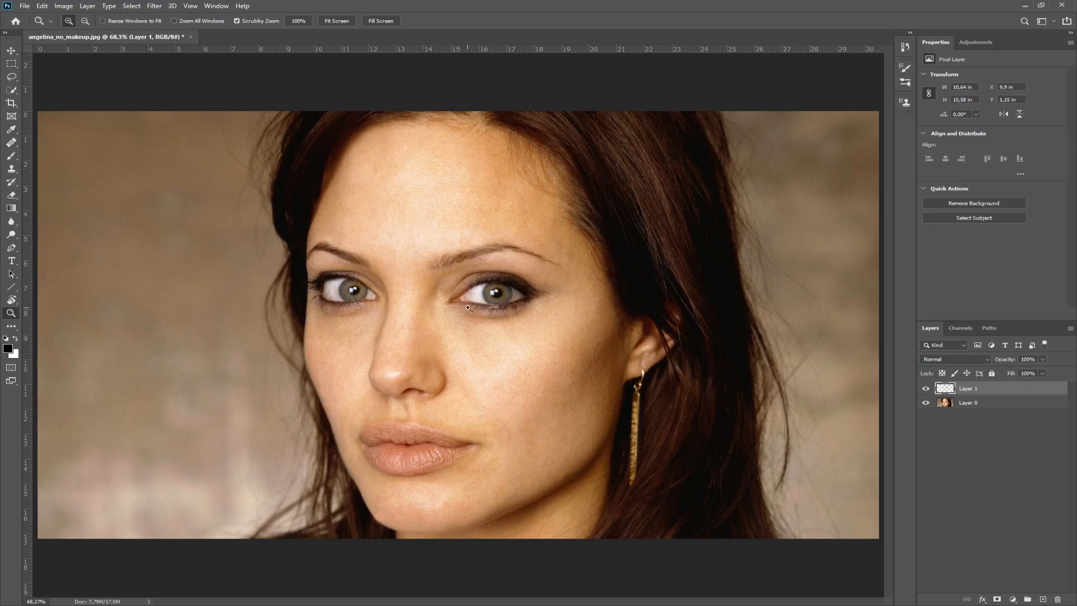
Turn the canvas view by 180° once more to check the retouching, and return it to upright
key(r)
drag(474, 318, 421, 337)
key(z)
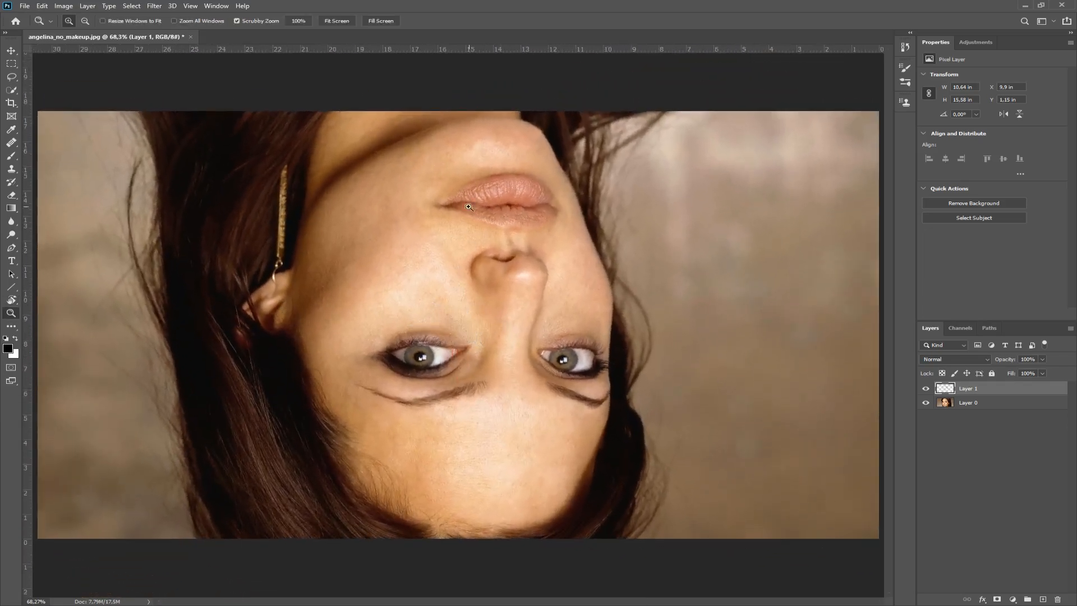
key(r)
click(167, 20)
key(z)
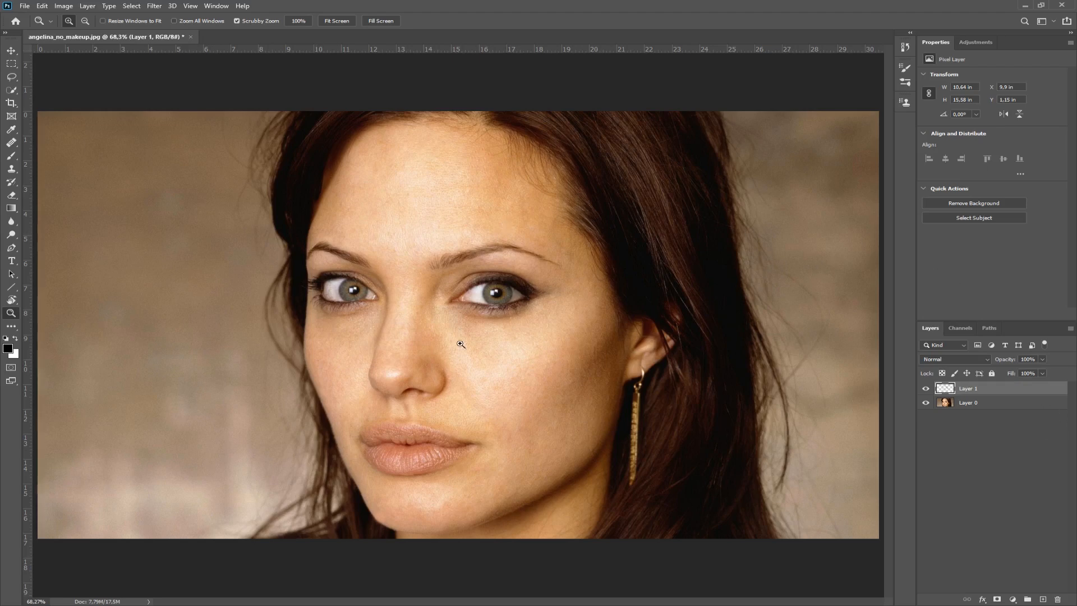
Duplicate Layer 0 and hide the original layer beneath the copy
click(967, 404)
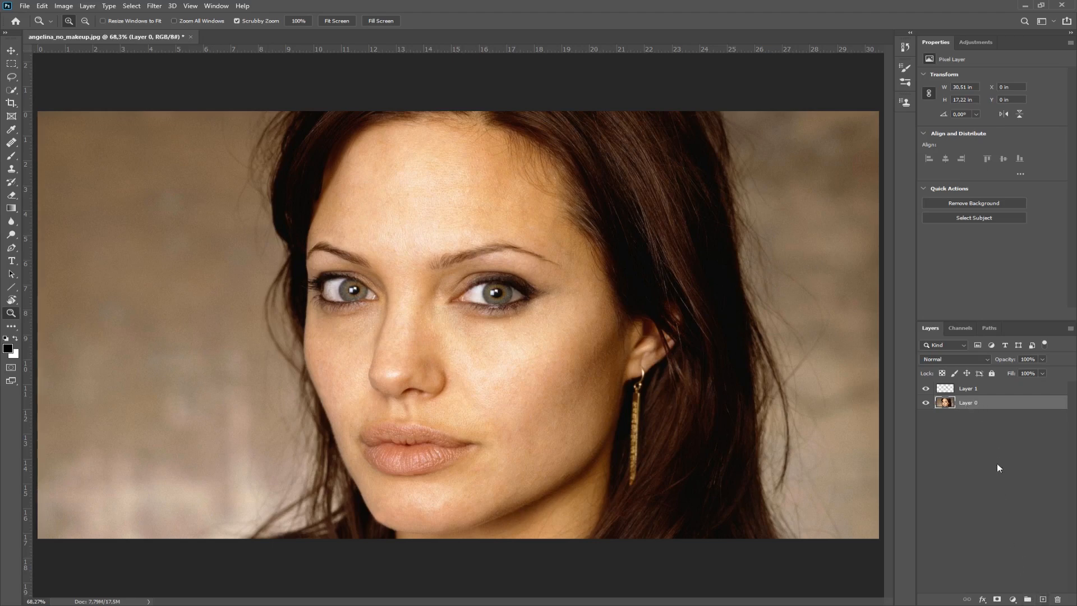
right_click(990, 404)
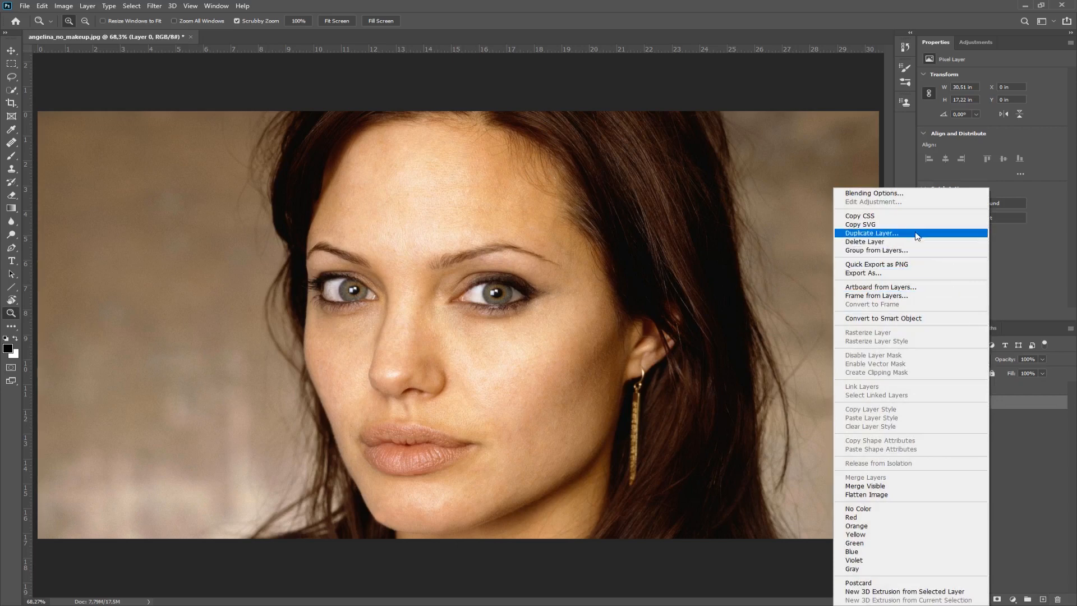
click(1022, 484)
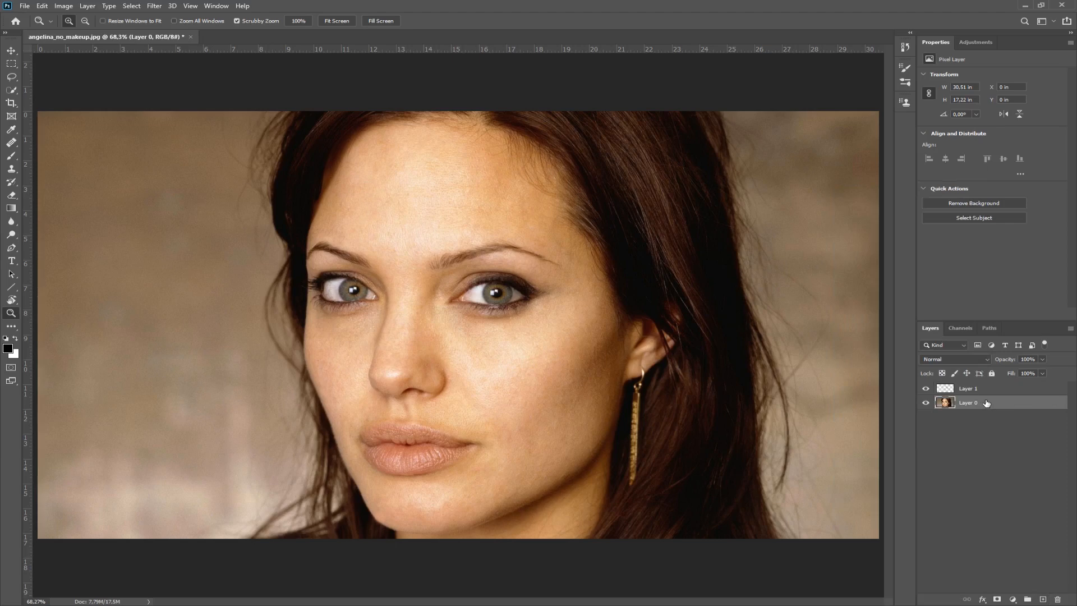
key(ctrl+j)
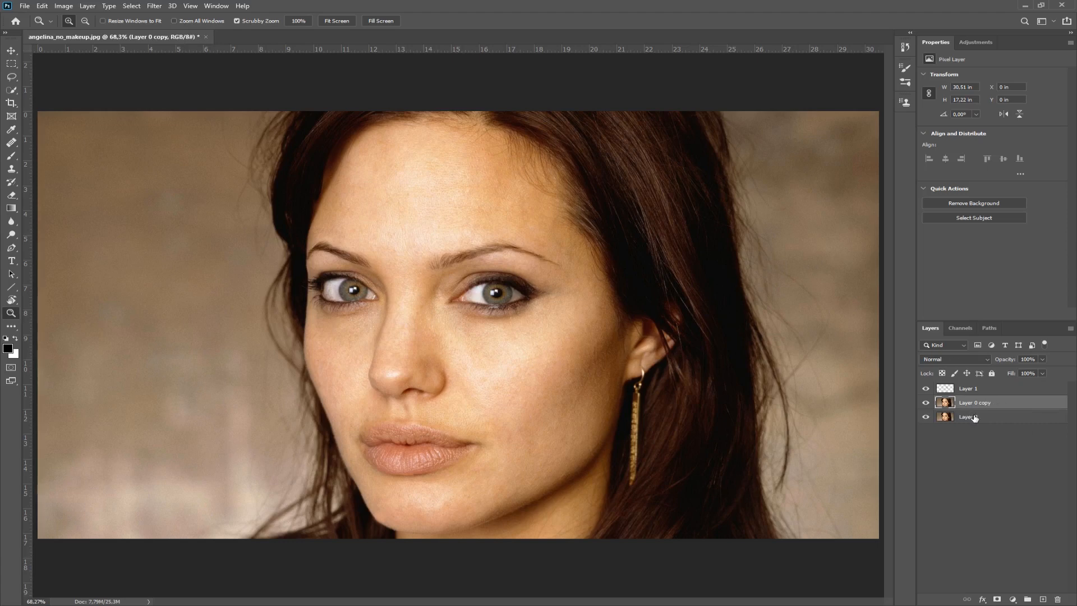
click(927, 417)
click(998, 417)
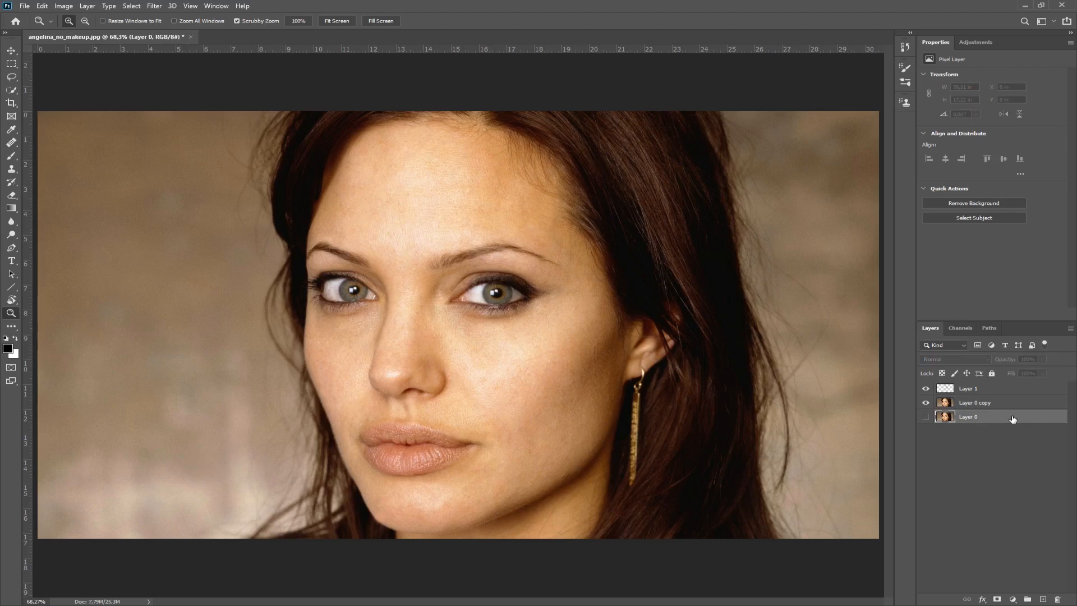
Hide and show the retouching Layer 1 to compare the portrait before and after
click(968, 389)
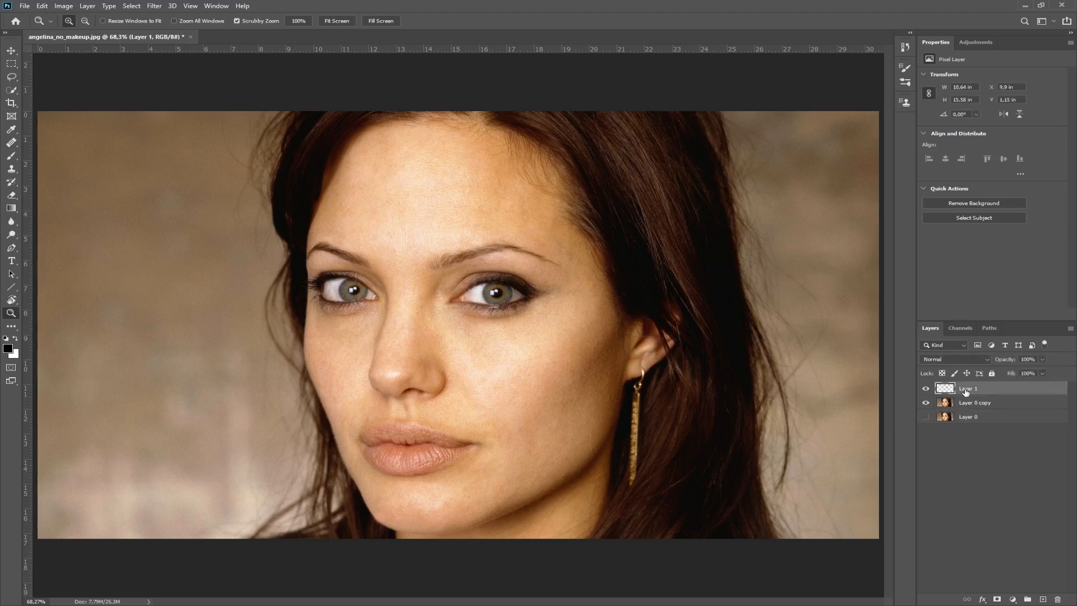
click(925, 389)
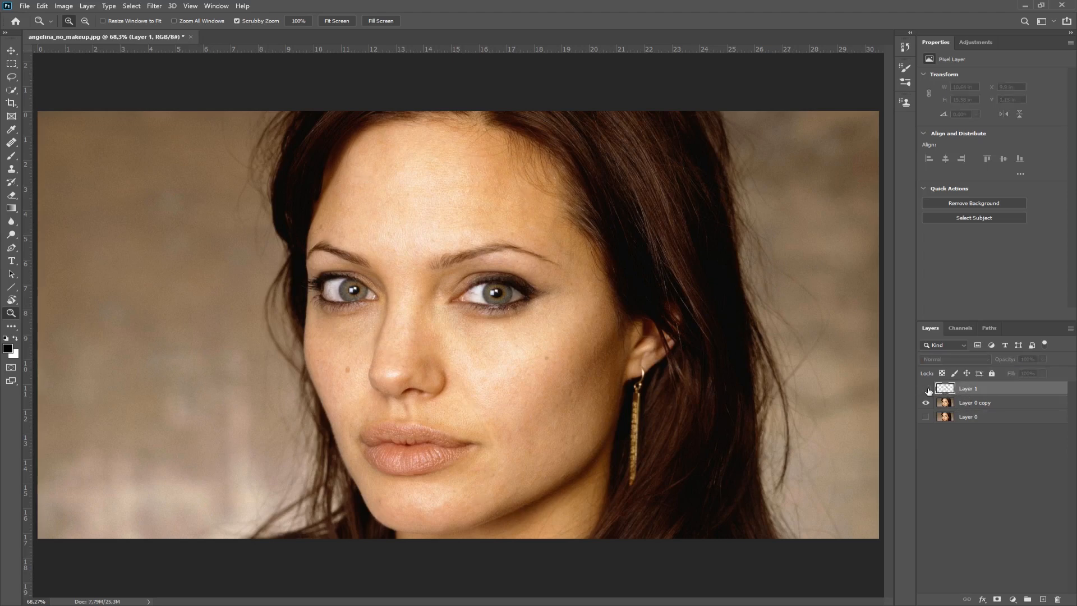
click(927, 389)
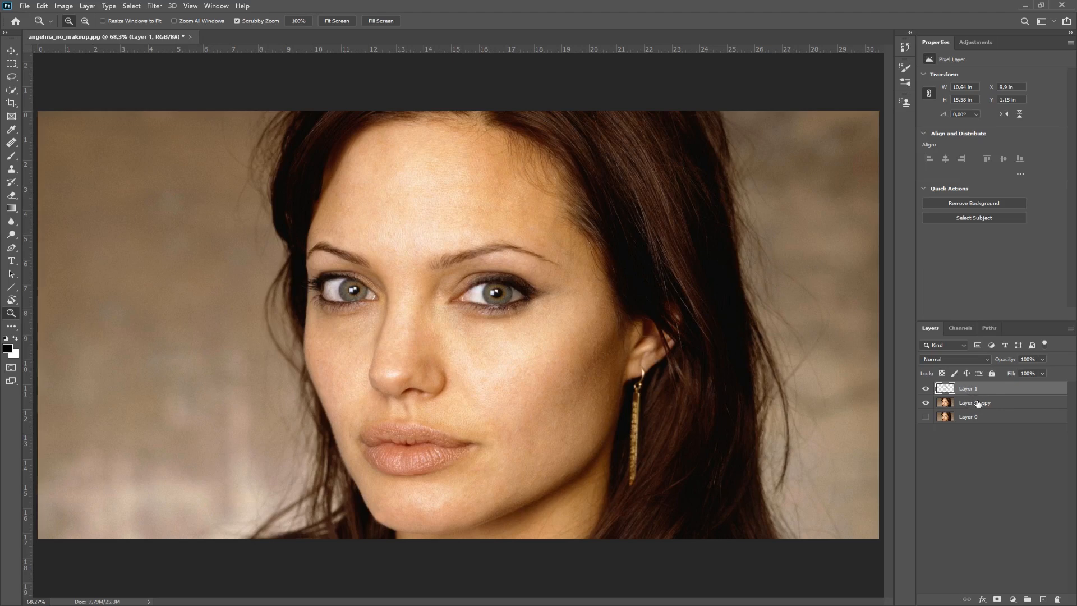
Merge the retouching Layer 1 down into Layer 0 copy
click(972, 404)
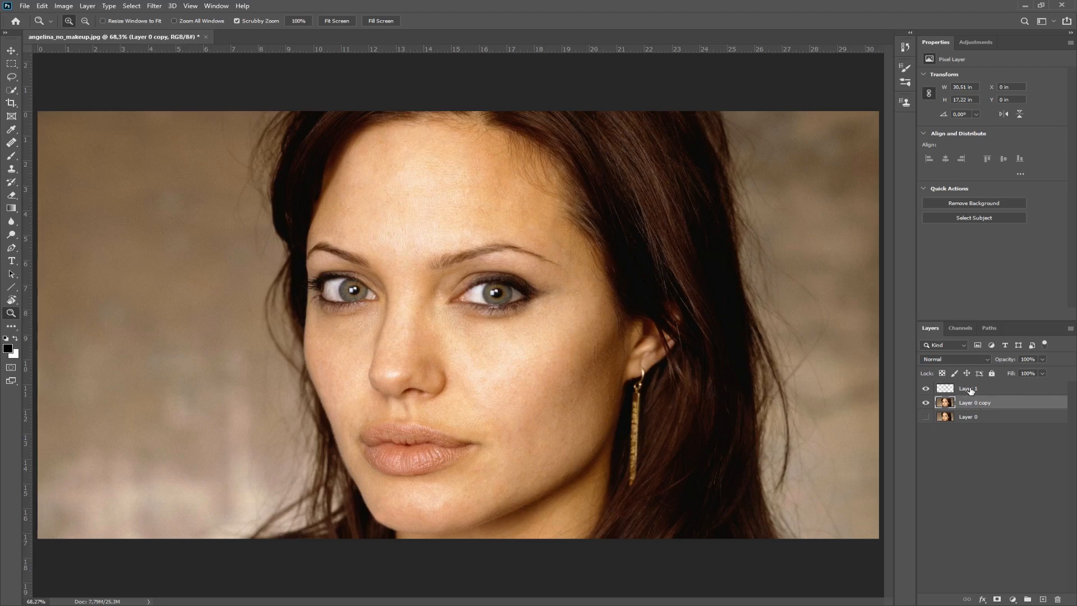
click(979, 390)
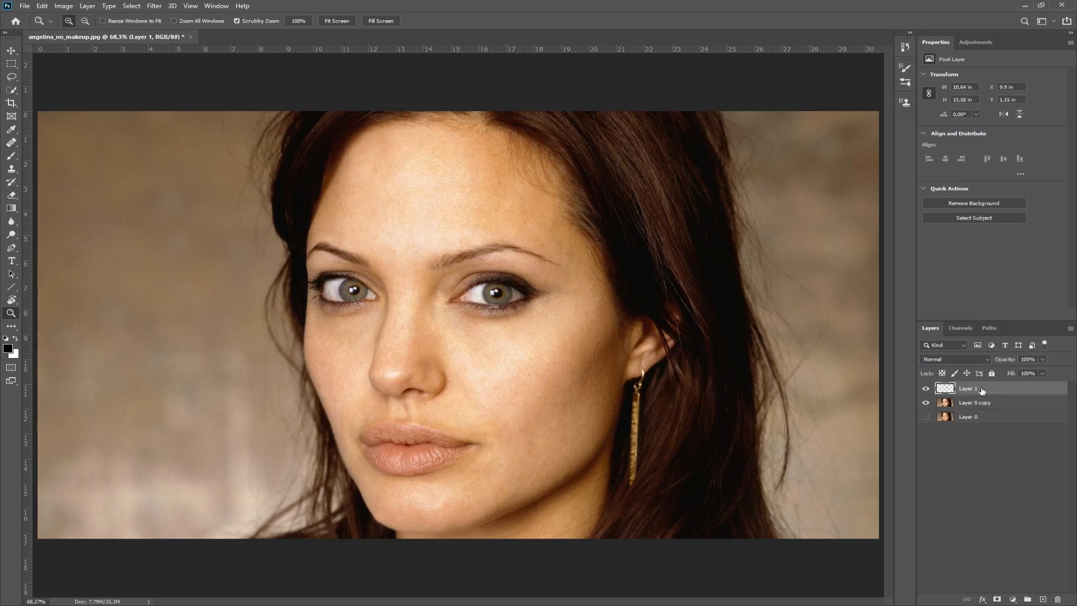
key(Delete)
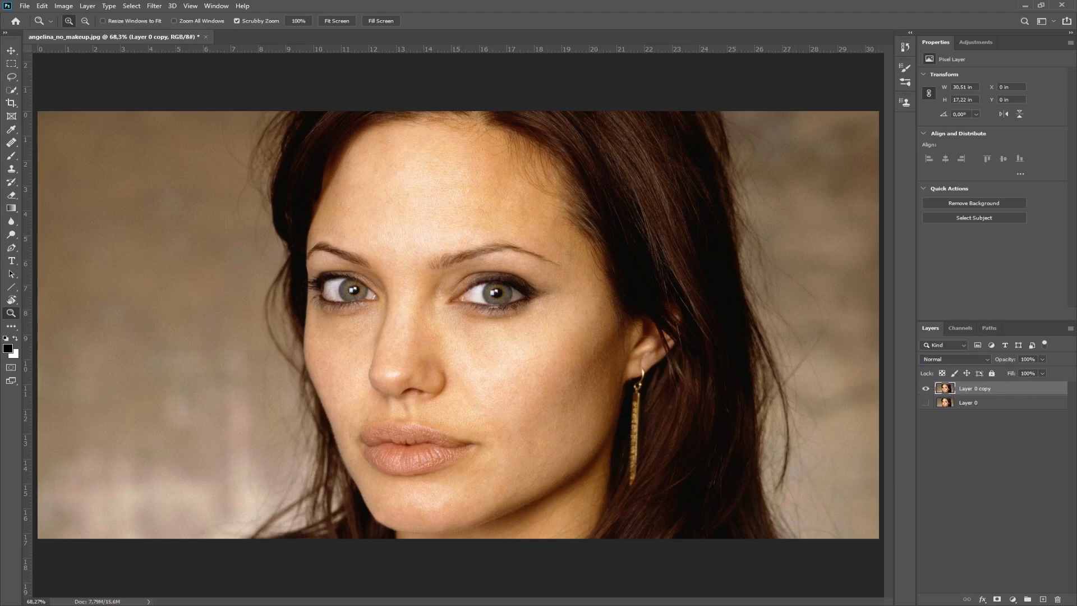
Create a new layer above Layer 0 copy and fill it with 50% Gray in Normal mode at 100% opacity
click(1043, 599)
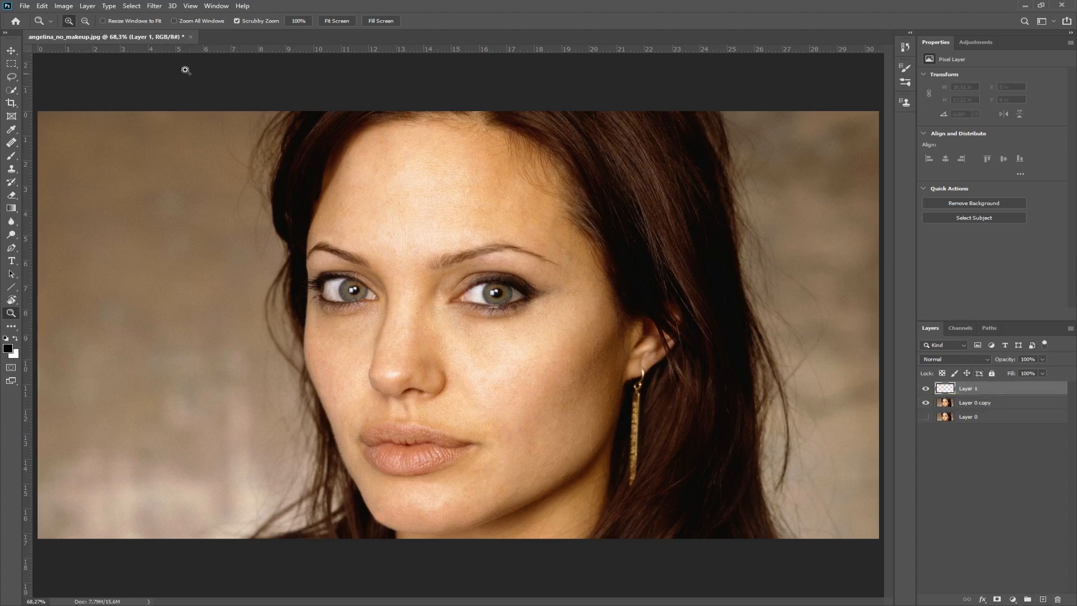
click(42, 6)
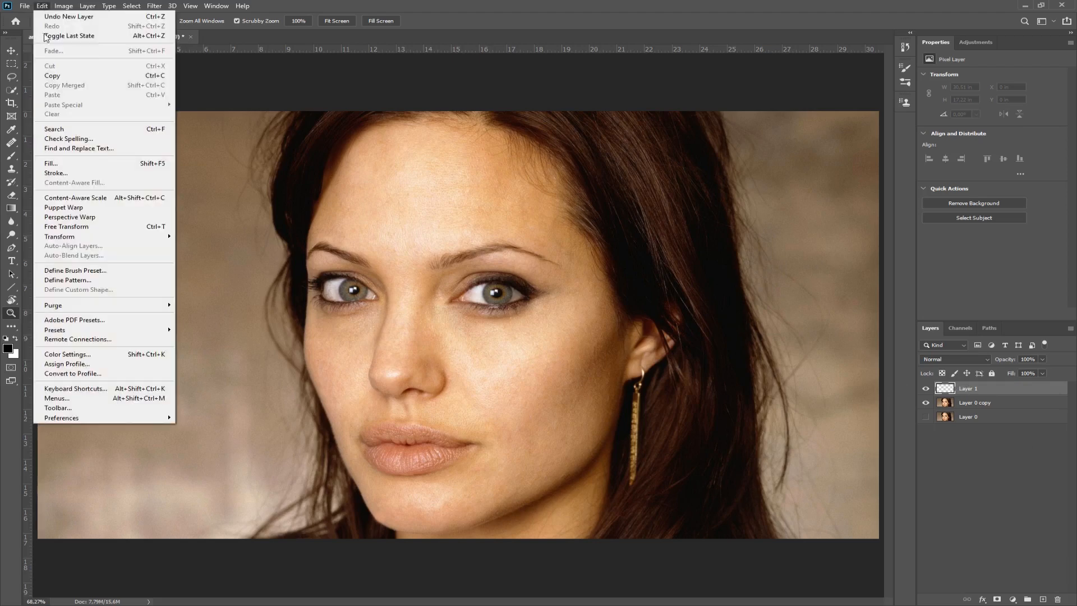
click(50, 164)
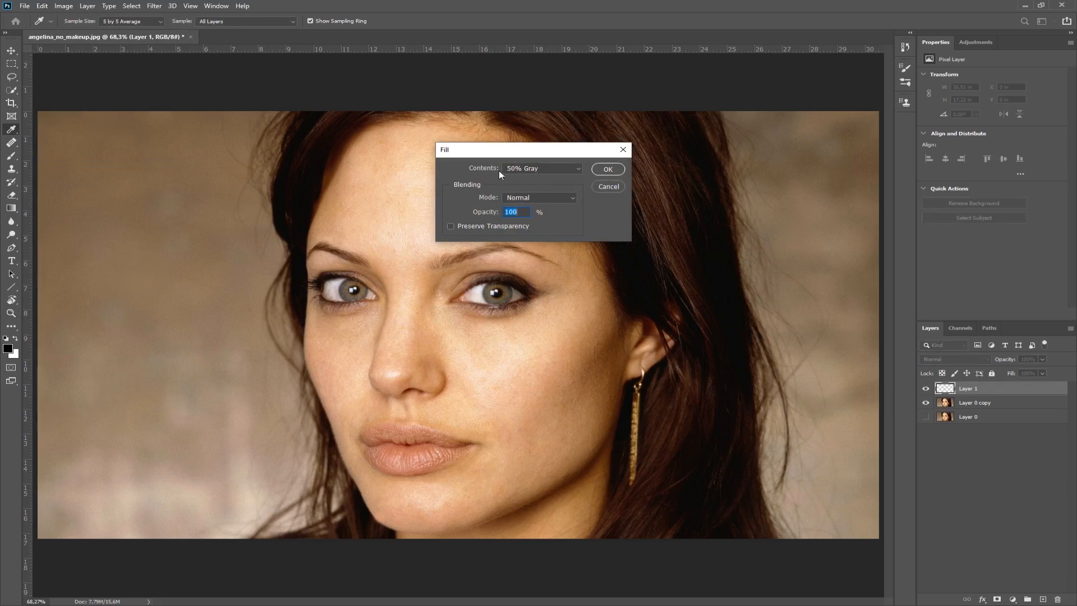
click(613, 170)
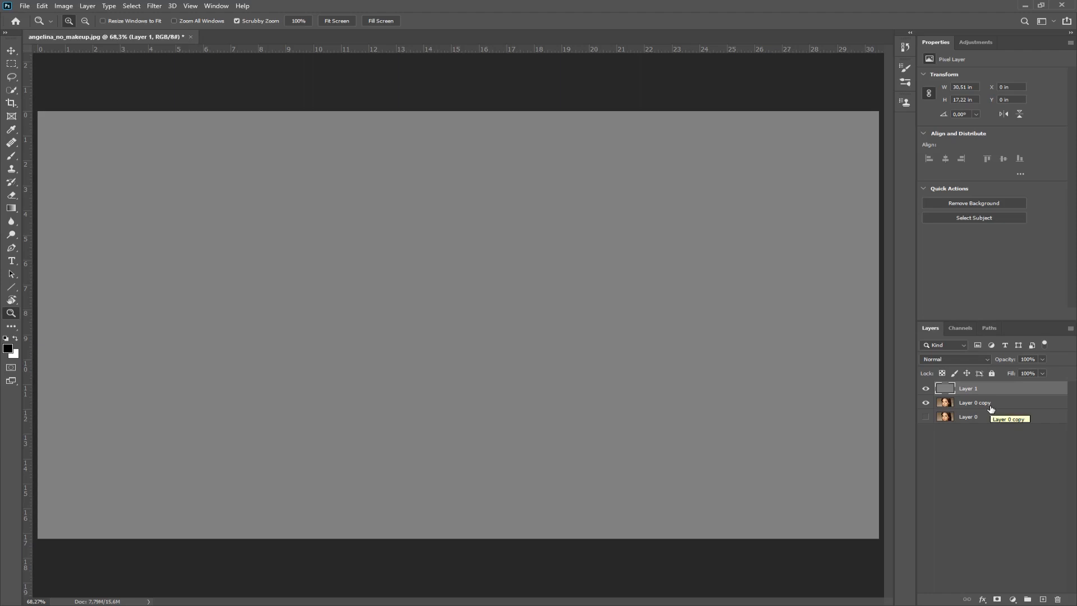
Set the gray layer's blend mode to Soft Light and toggle its visibility to compare
click(988, 358)
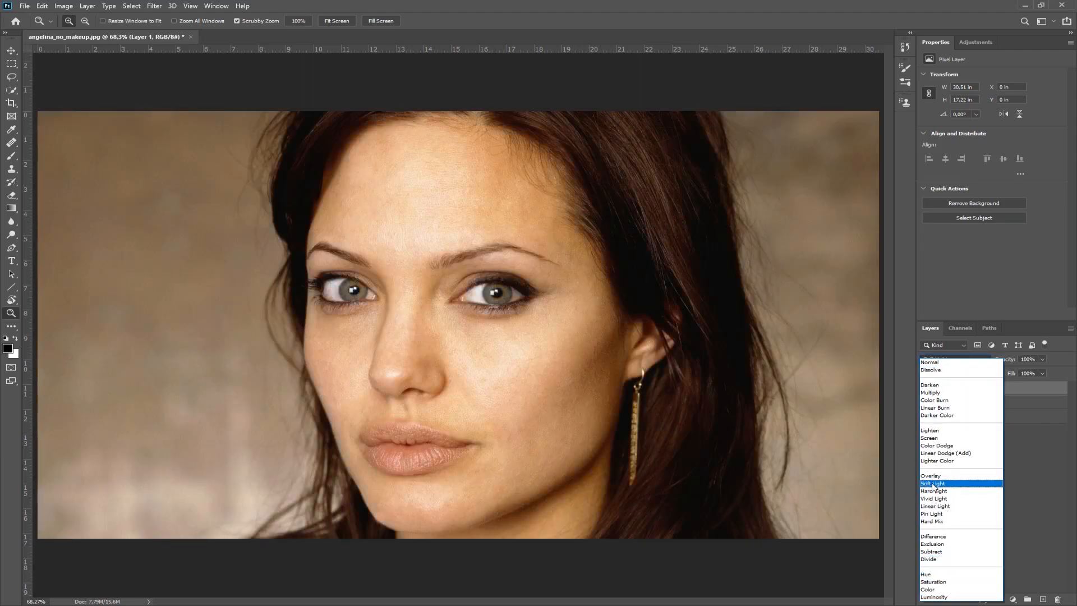
click(933, 485)
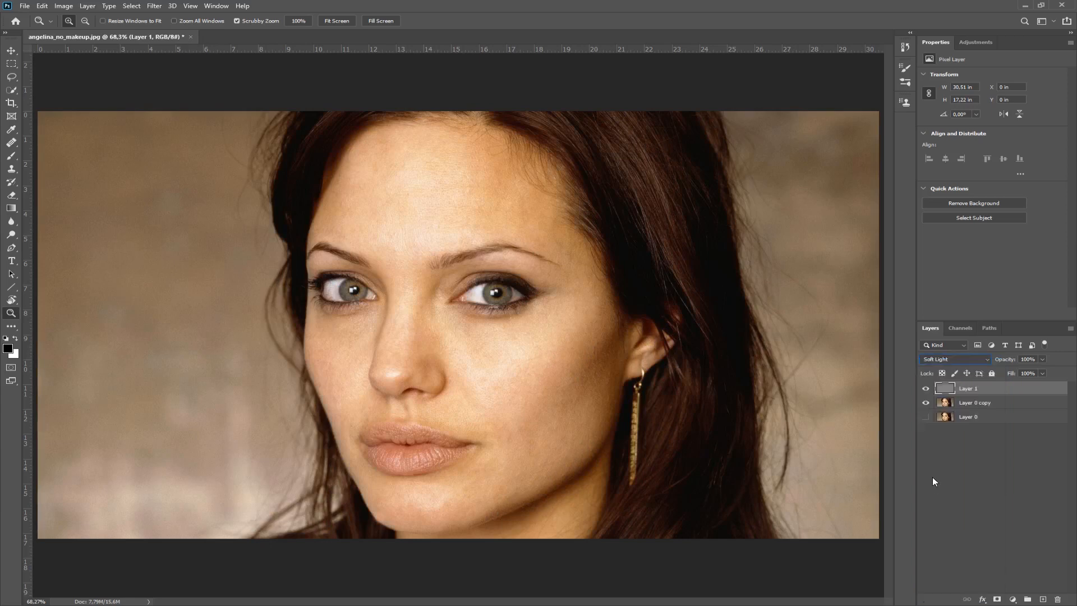
click(926, 390)
click(926, 389)
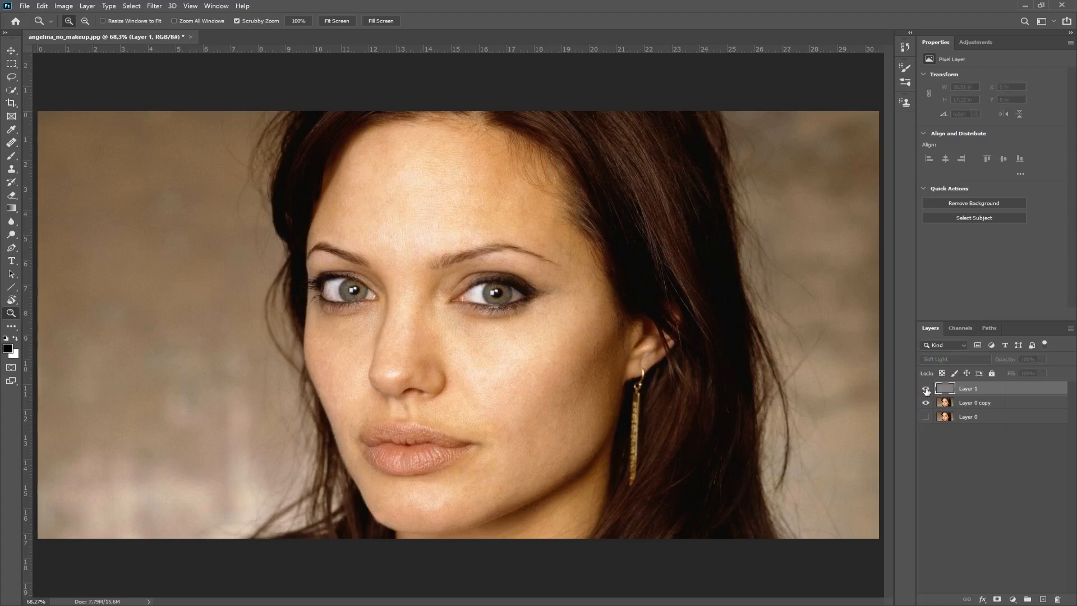
click(926, 389)
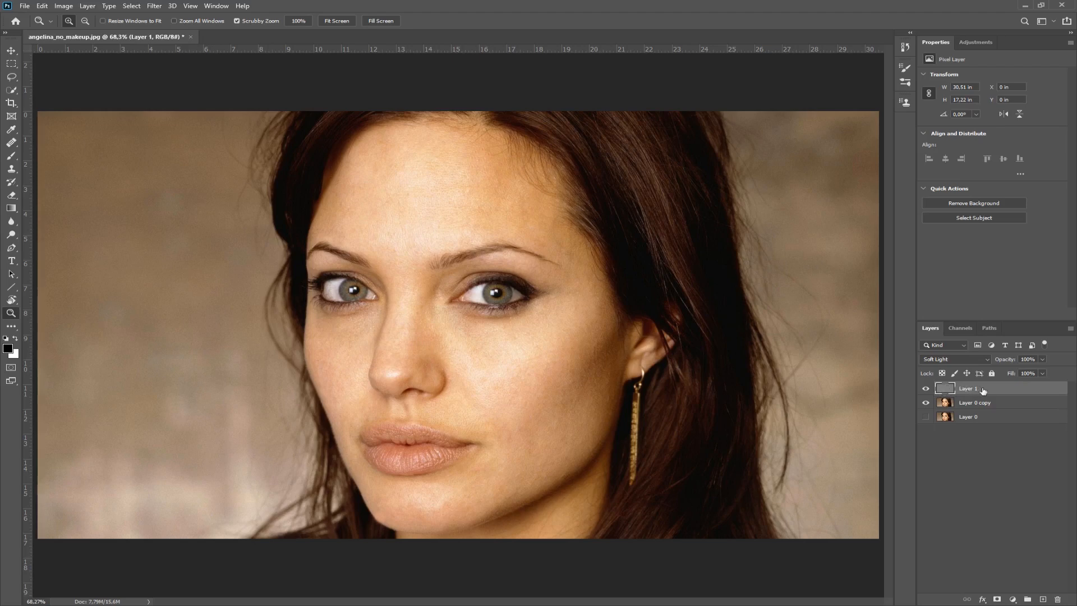
Pick a violet foreground color and a dark red background color
click(9, 348)
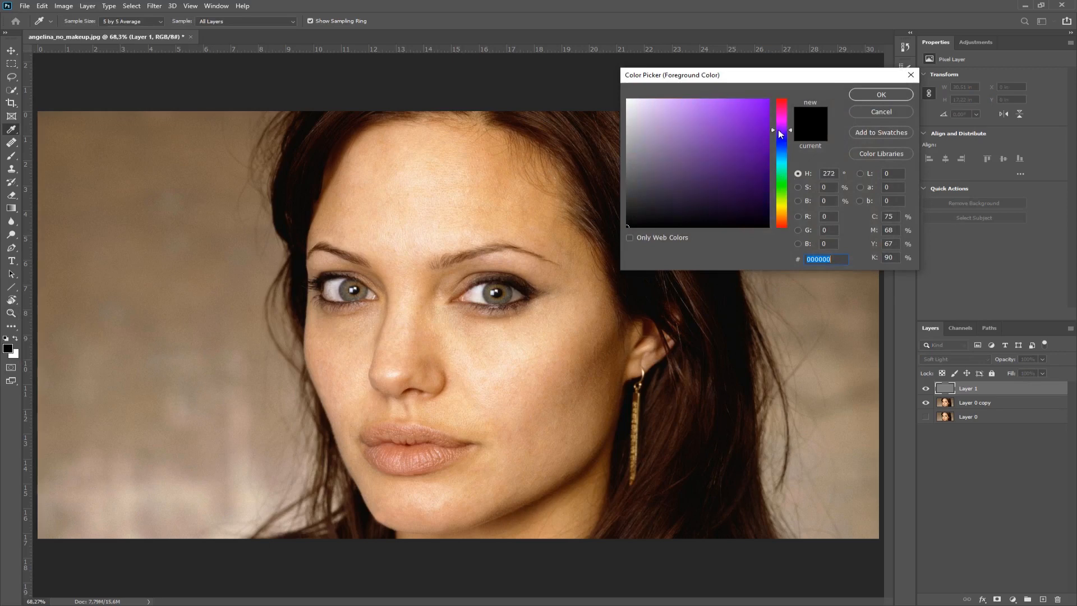
click(766, 116)
click(866, 95)
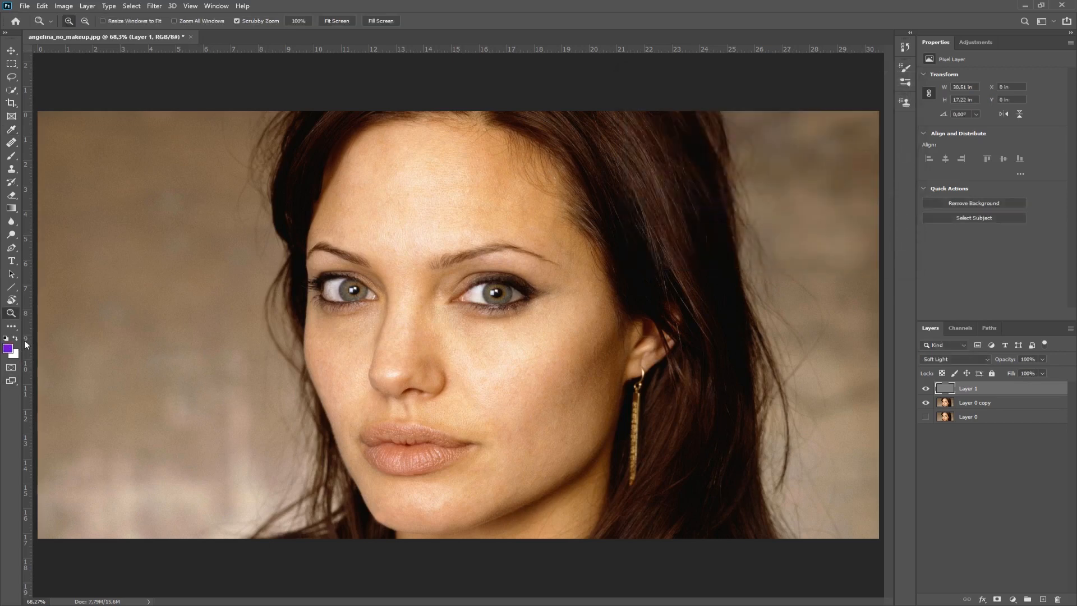
click(16, 356)
click(736, 147)
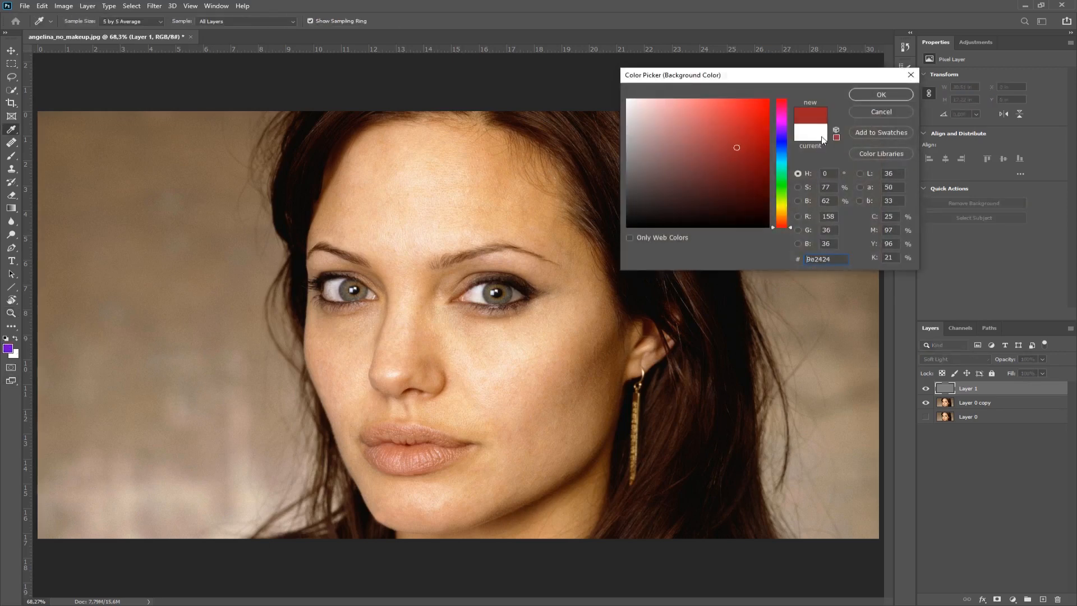
click(868, 101)
key(z)
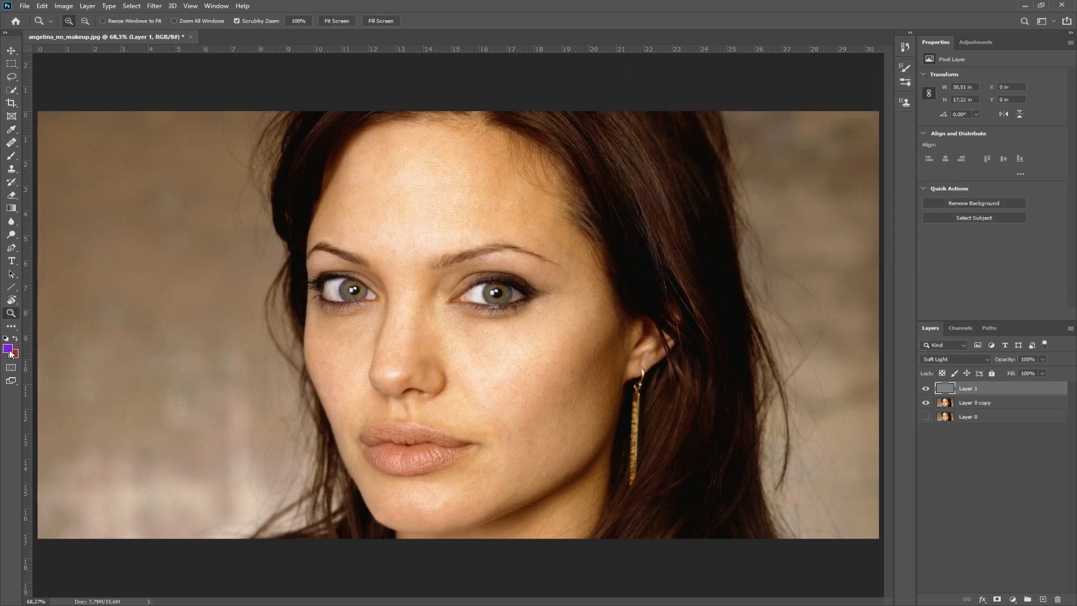
Reset the colors to default black and white, make white the foreground color, and activate the Brush tool
key(d)
key(x)
click(11, 158)
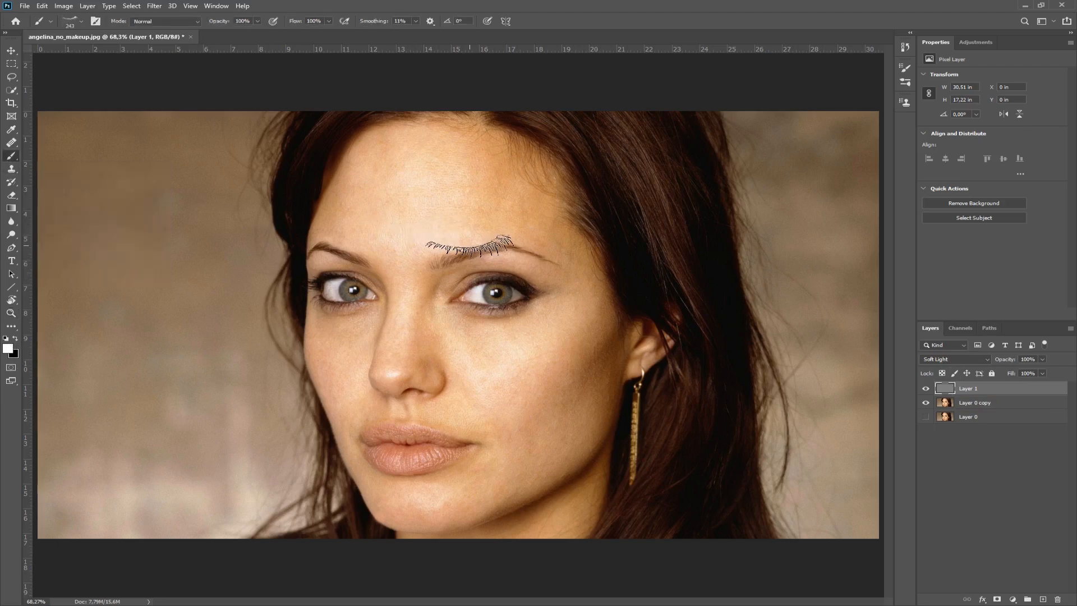
click(80, 20)
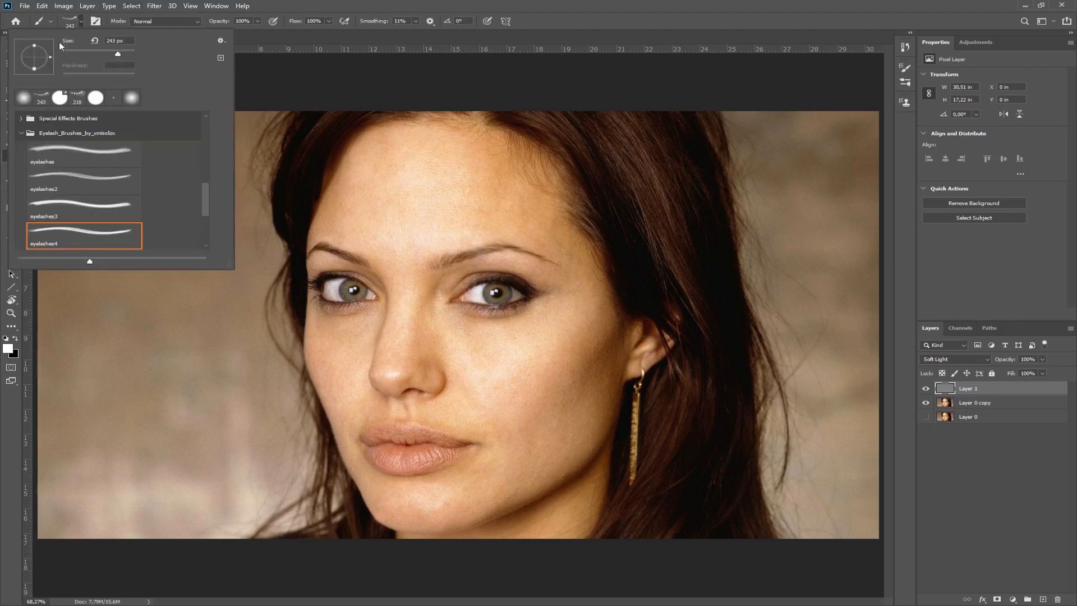
key(e)
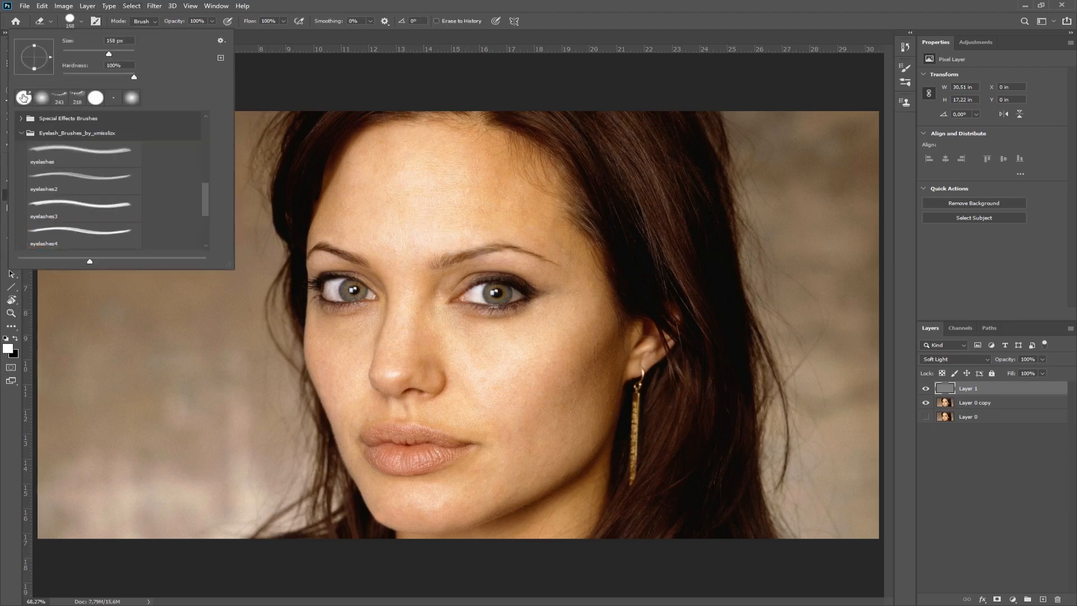
click(23, 98)
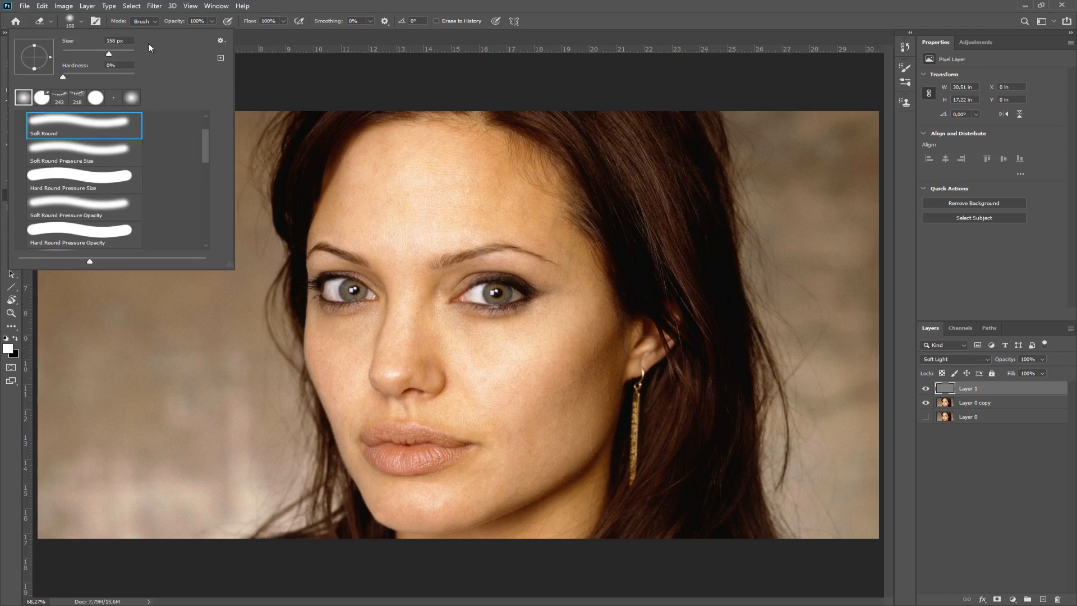
click(500, 222)
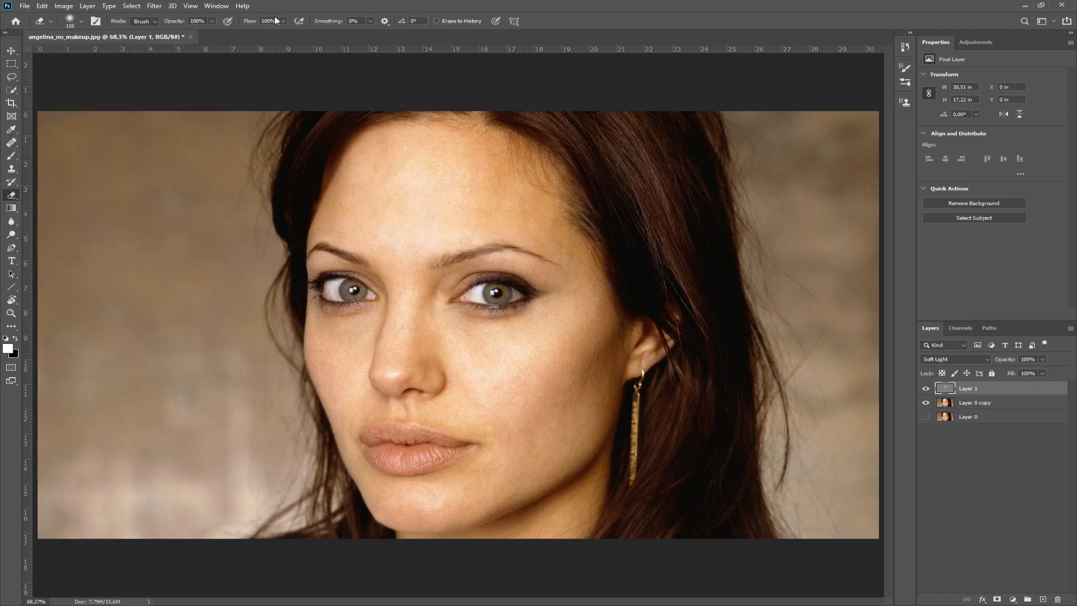
click(43, 5)
click(49, 17)
Set the Brush tool to the Soft Round preset with 0% hardness
click(11, 156)
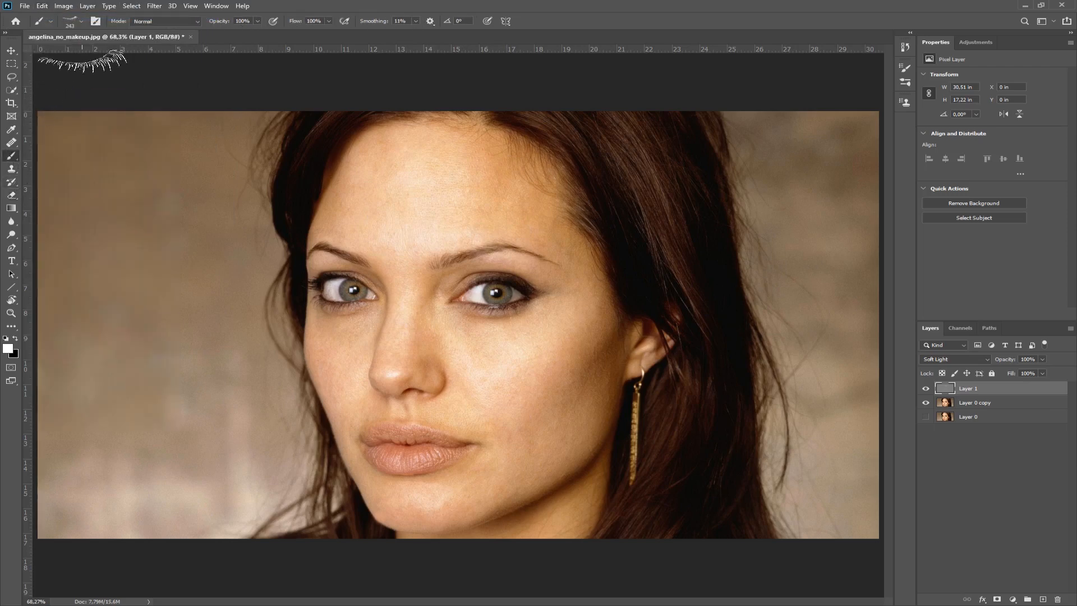
click(81, 23)
click(26, 98)
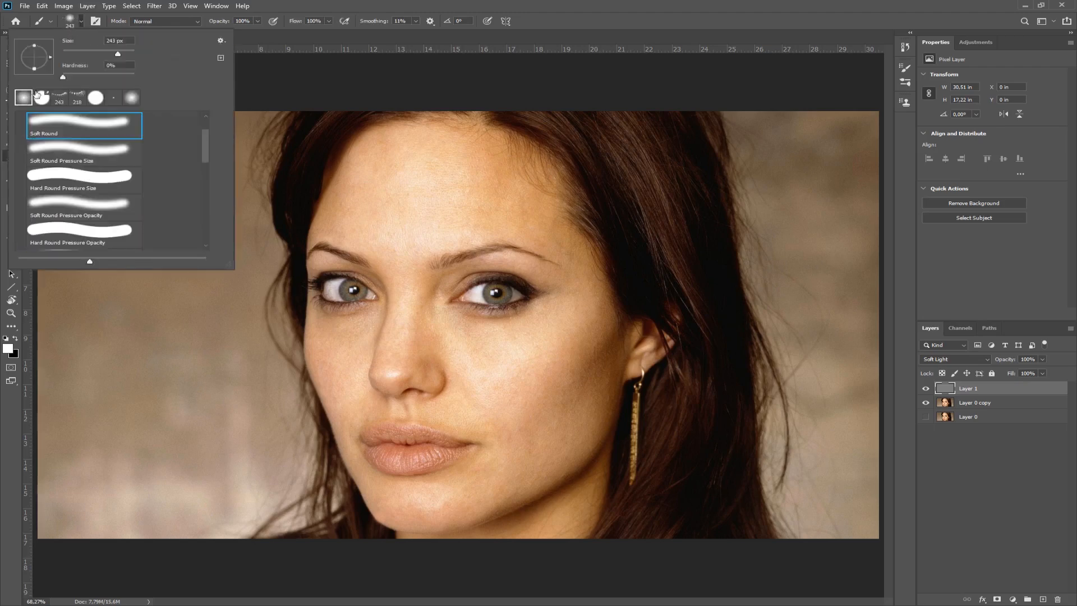
click(71, 22)
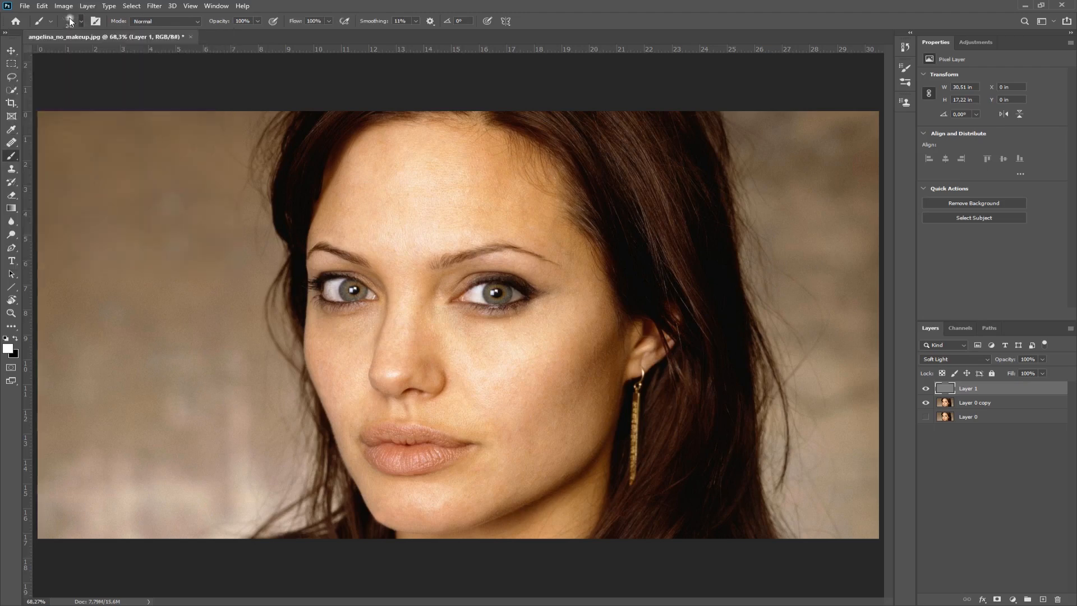
Try painting white over the forehead and cheek on the gray layer at 100% flow, and undo the stroke
mouse_move(385, 176)
mouse_down()
mouse_move(437, 214)
mouse_move(453, 207)
mouse_move(412, 225)
mouse_move(410, 318)
mouse_move(382, 422)
mouse_move(454, 500)
mouse_move(538, 450)
mouse_move(521, 359)
mouse_move(463, 317)
mouse_move(484, 270)
mouse_move(484, 327)
mouse_move(454, 417)
mouse_move(531, 428)
mouse_up()
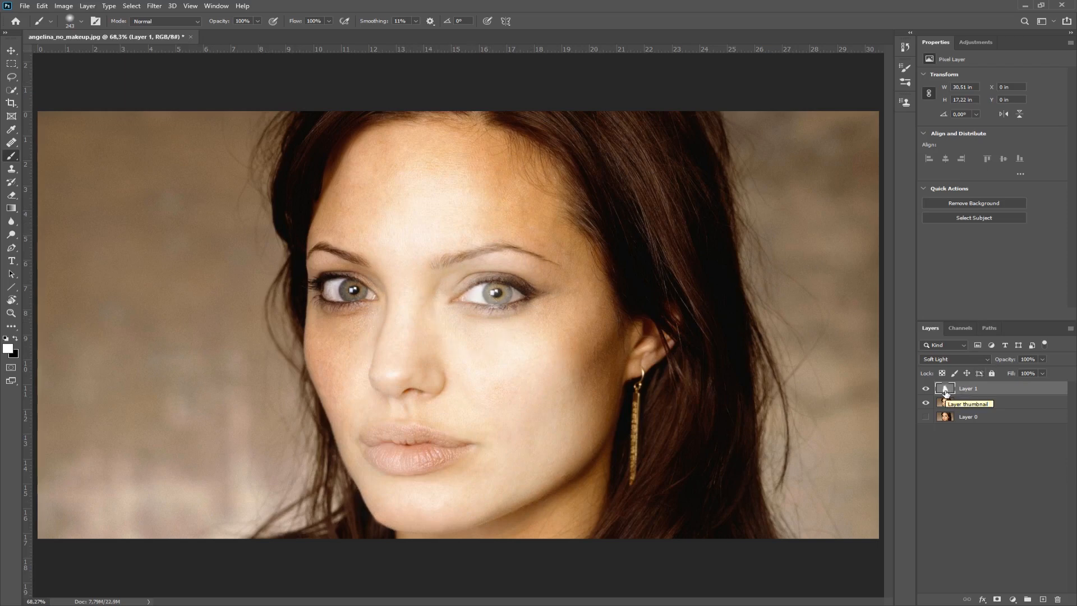
click(45, 7)
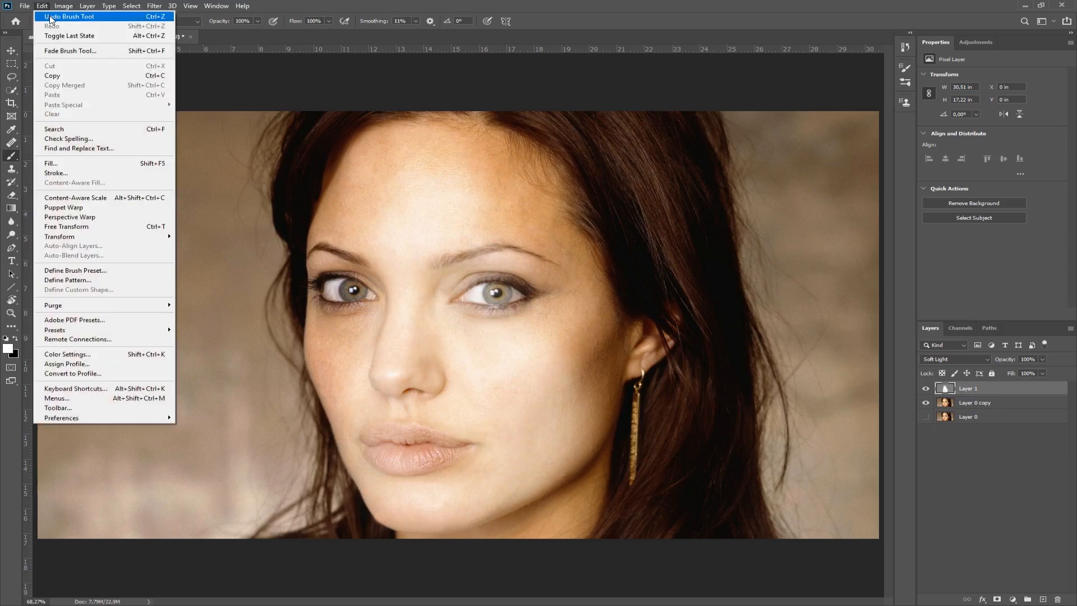
click(52, 17)
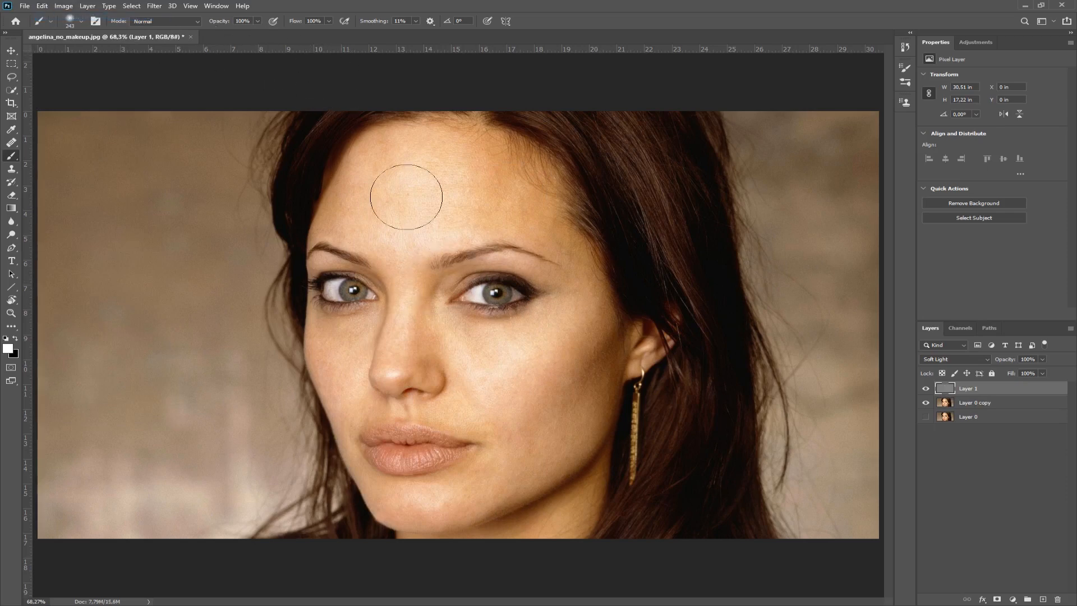
Set the brush flow to 3%
click(329, 22)
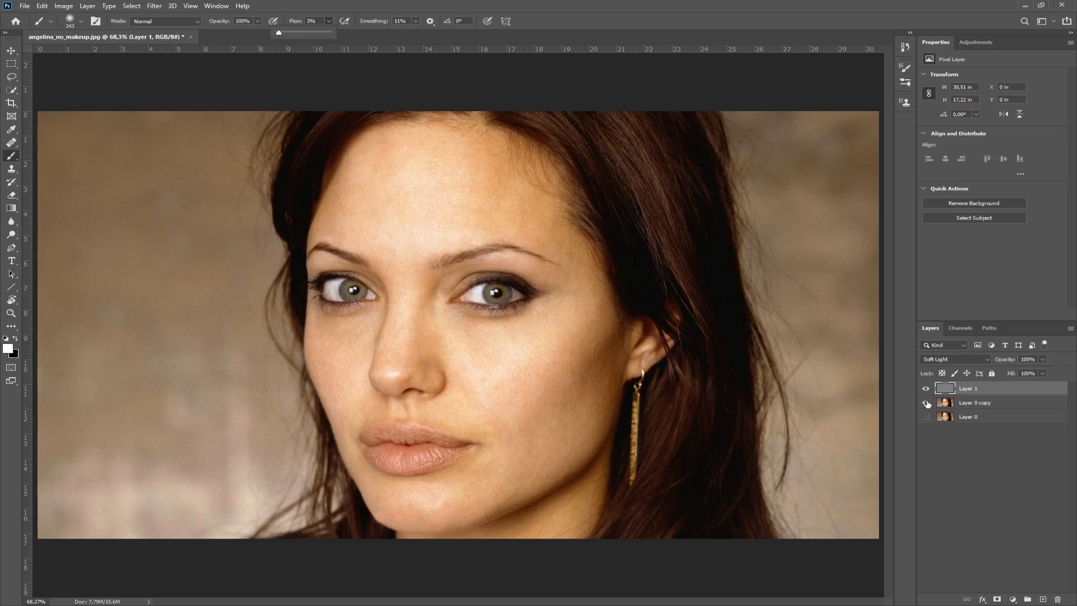
Set the gray Layer 1 to Normal blending and paint soft white test strokes on it
click(976, 393)
click(977, 360)
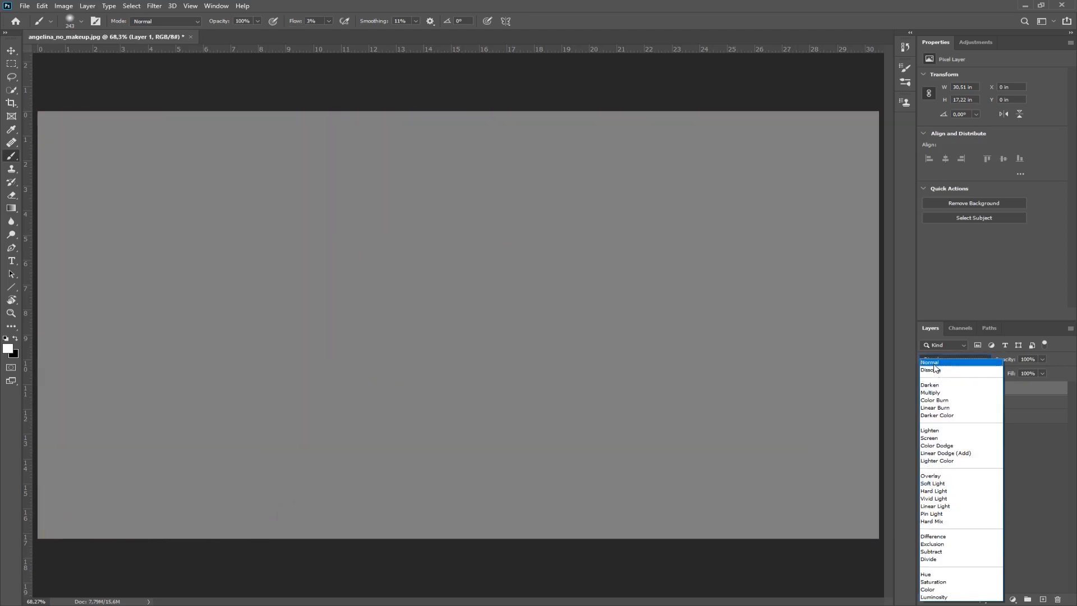
click(932, 364)
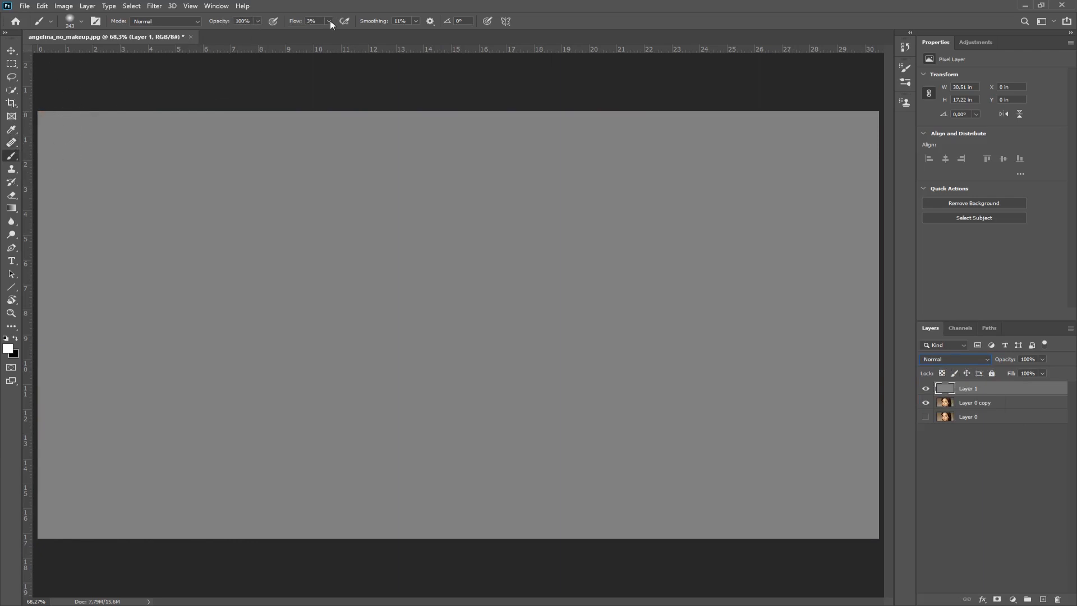
mouse_move(449, 280)
mouse_down()
mouse_move(392, 267)
mouse_move(387, 314)
mouse_move(397, 290)
mouse_move(420, 285)
mouse_move(372, 315)
mouse_move(383, 325)
mouse_move(407, 313)
mouse_move(421, 282)
mouse_move(396, 279)
mouse_move(383, 323)
mouse_move(418, 277)
mouse_move(405, 274)
mouse_move(374, 308)
mouse_move(395, 302)
mouse_up()
mouse_move(466, 203)
mouse_down()
mouse_move(589, 237)
mouse_move(641, 317)
mouse_move(630, 452)
mouse_move(644, 376)
mouse_move(641, 267)
mouse_move(612, 277)
mouse_move(644, 338)
mouse_move(665, 424)
mouse_move(620, 279)
mouse_move(699, 392)
mouse_move(620, 318)
mouse_move(654, 372)
mouse_move(599, 319)
mouse_move(639, 382)
mouse_up()
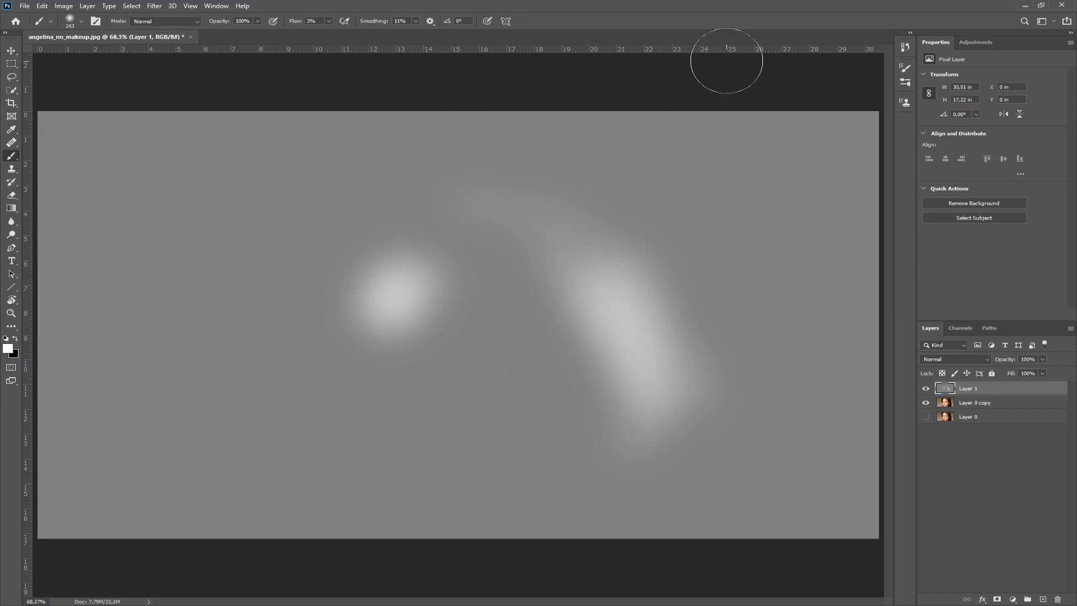
Revert the two test brush strokes through the history and set Layer 1's blend mode to Soft Light
click(904, 48)
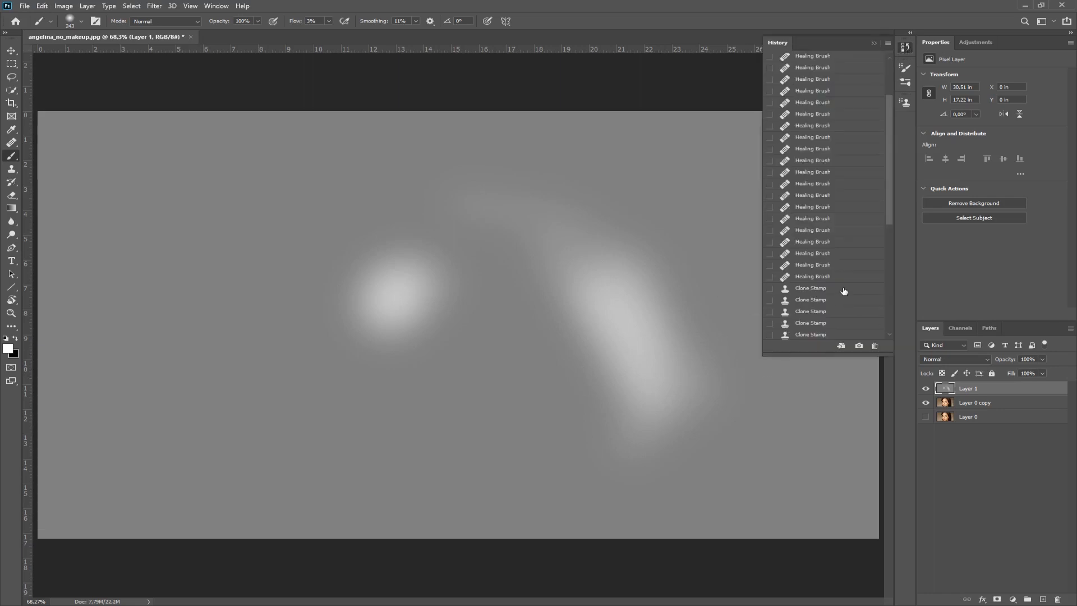
scroll(844, 291, down, 10)
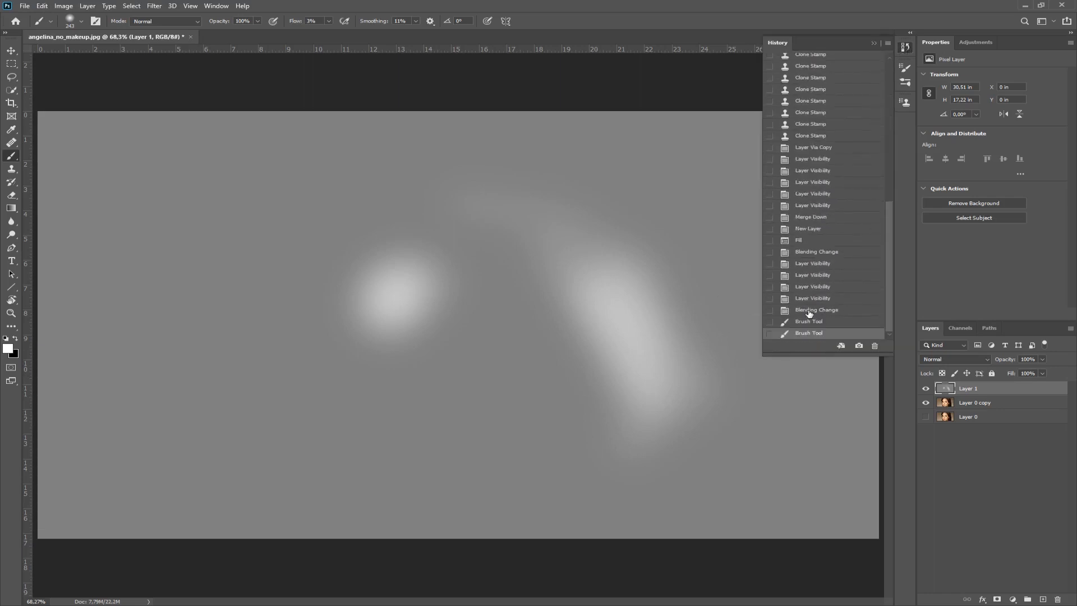
click(809, 311)
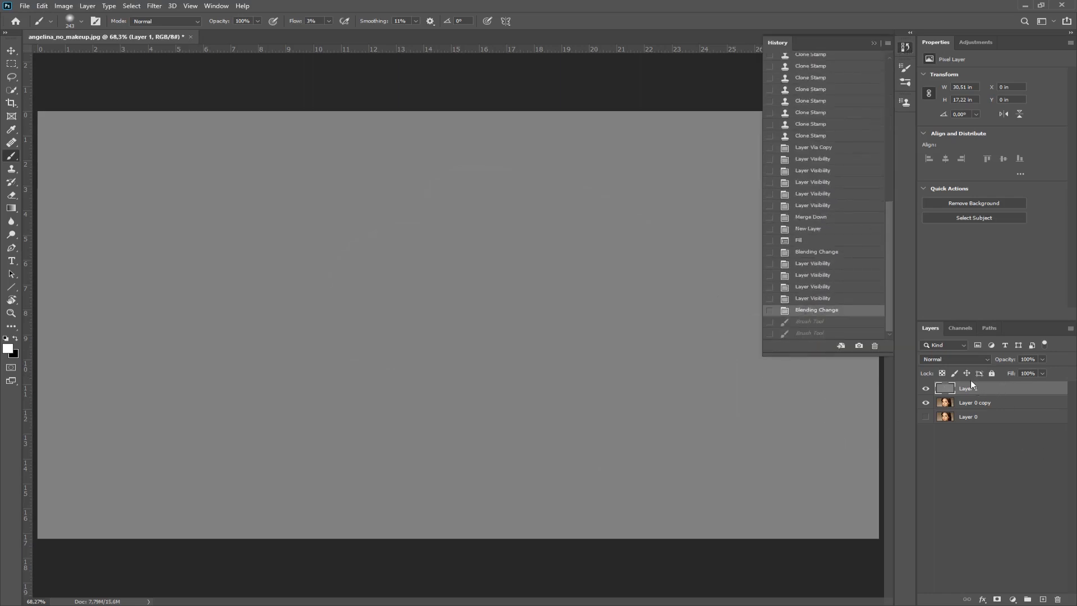
click(874, 43)
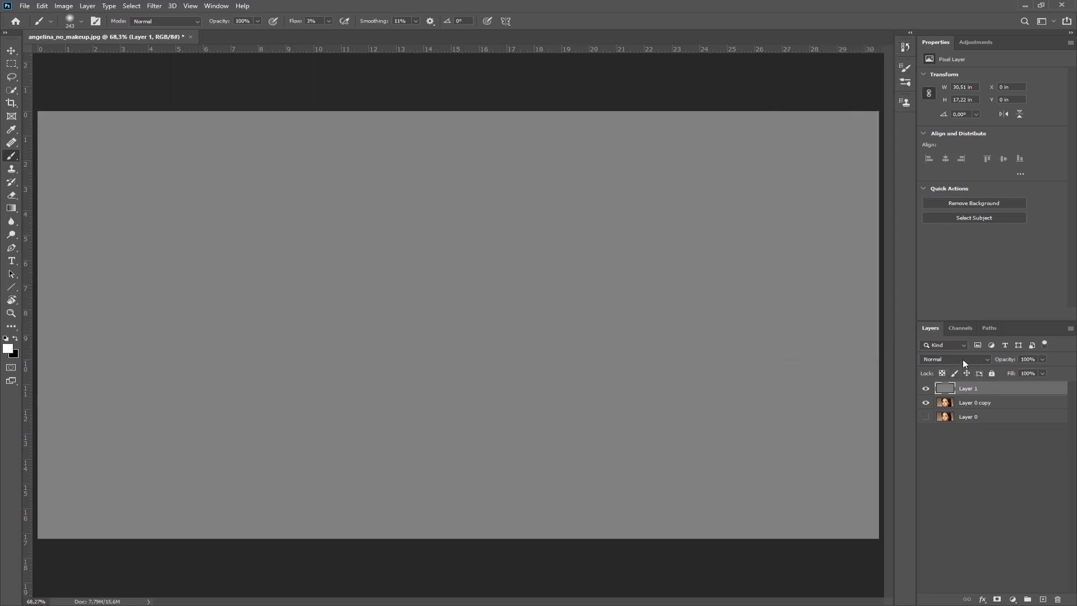
click(964, 362)
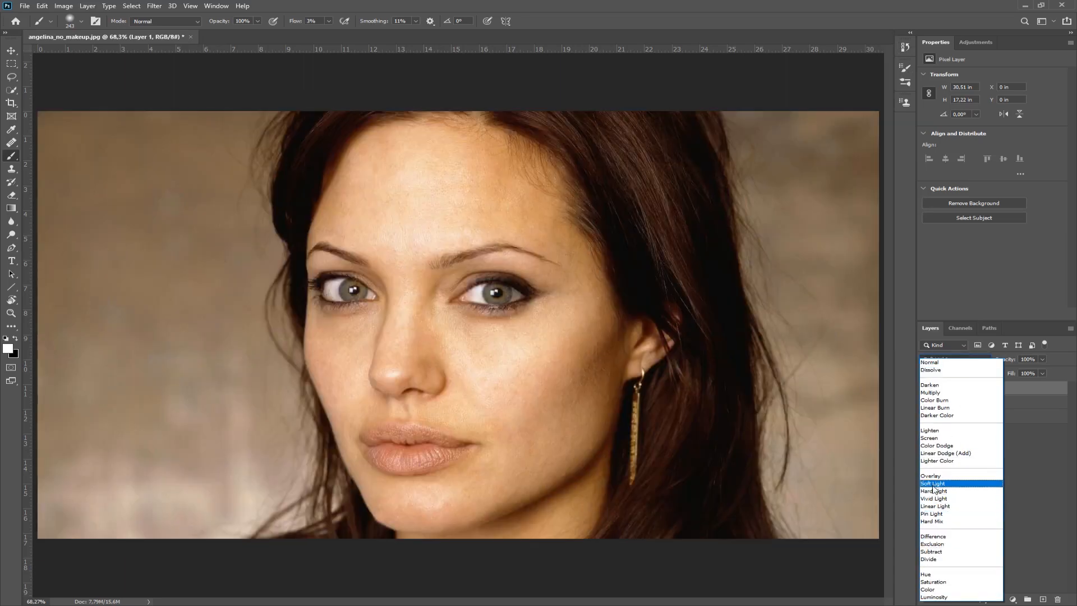
click(933, 483)
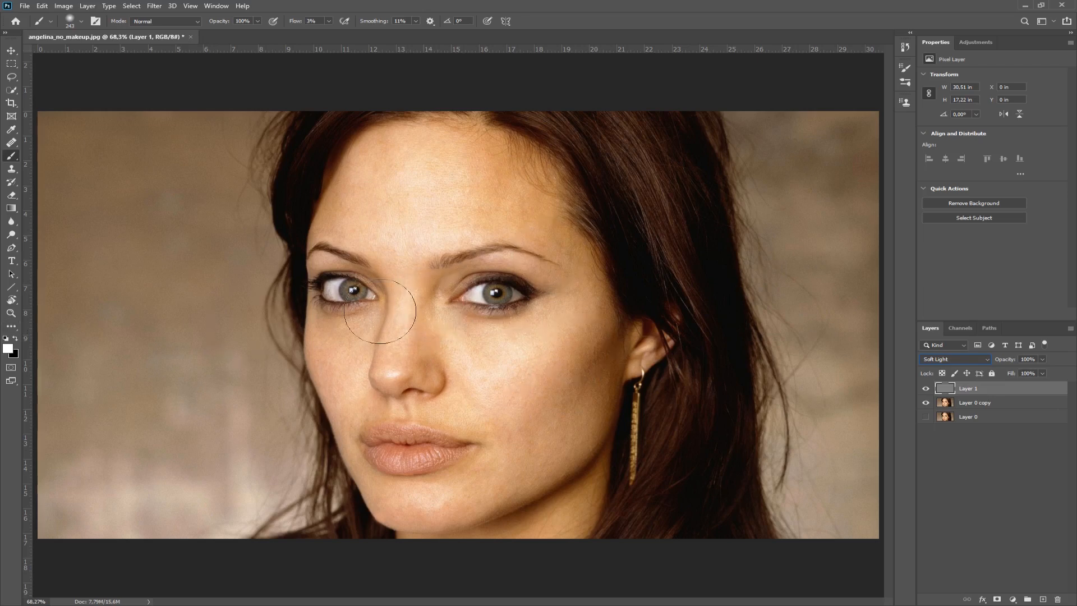
Lighten the skin below the eye nearer the earring on Layer 1 with a 36 px soft white brush
click(12, 313)
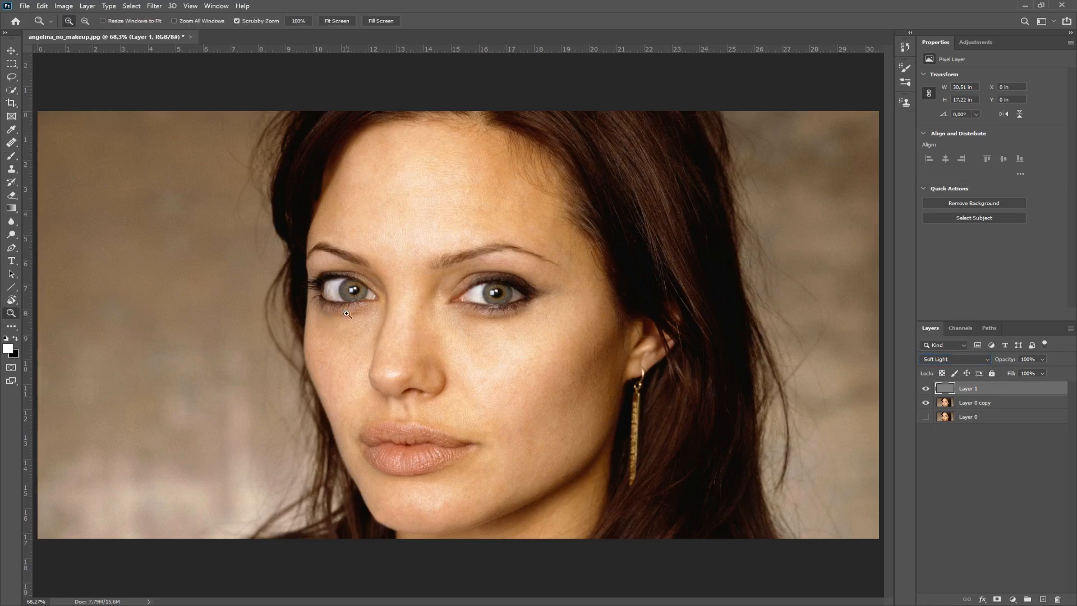
right_click(349, 313)
click(380, 339)
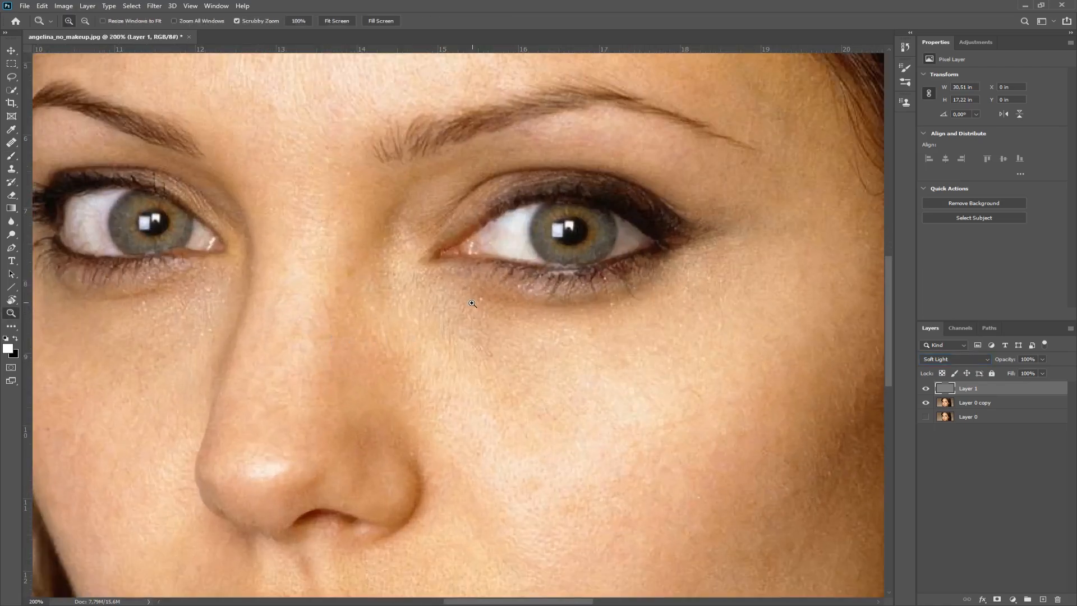
right_click(473, 304)
click(11, 156)
click(11, 156)
right_click(507, 352)
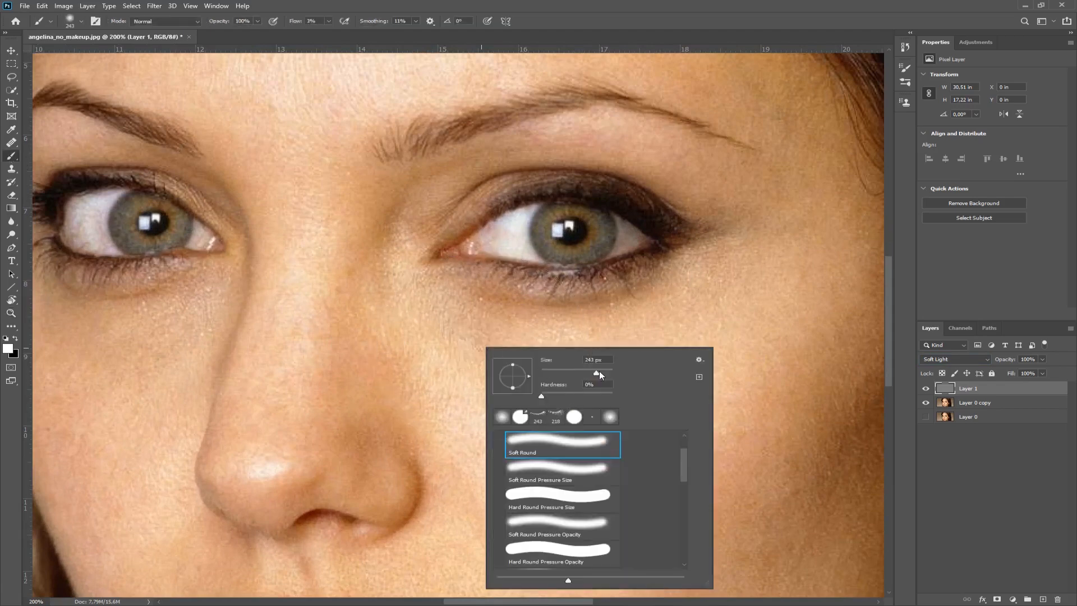
drag(553, 371, 554, 371)
mouse_move(520, 332)
mouse_down()
mouse_move(476, 300)
mouse_move(596, 301)
mouse_move(650, 285)
mouse_move(562, 303)
mouse_move(488, 295)
mouse_move(609, 300)
mouse_move(640, 288)
mouse_up()
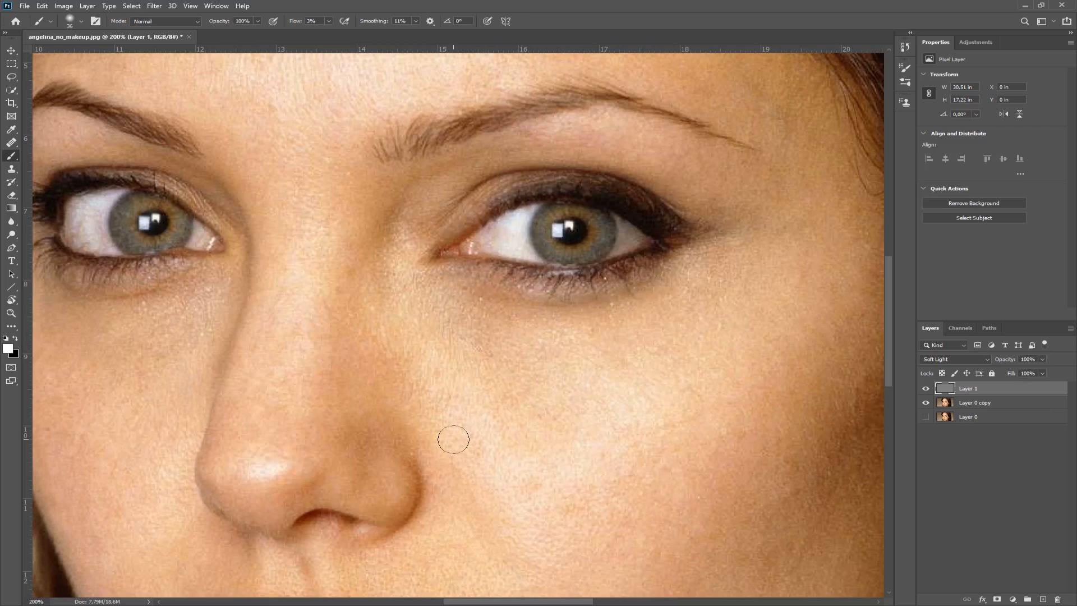
Enlarge the brush to about 53 px and lighten the inner eye corner and the skin beside the nose
right_click(475, 358)
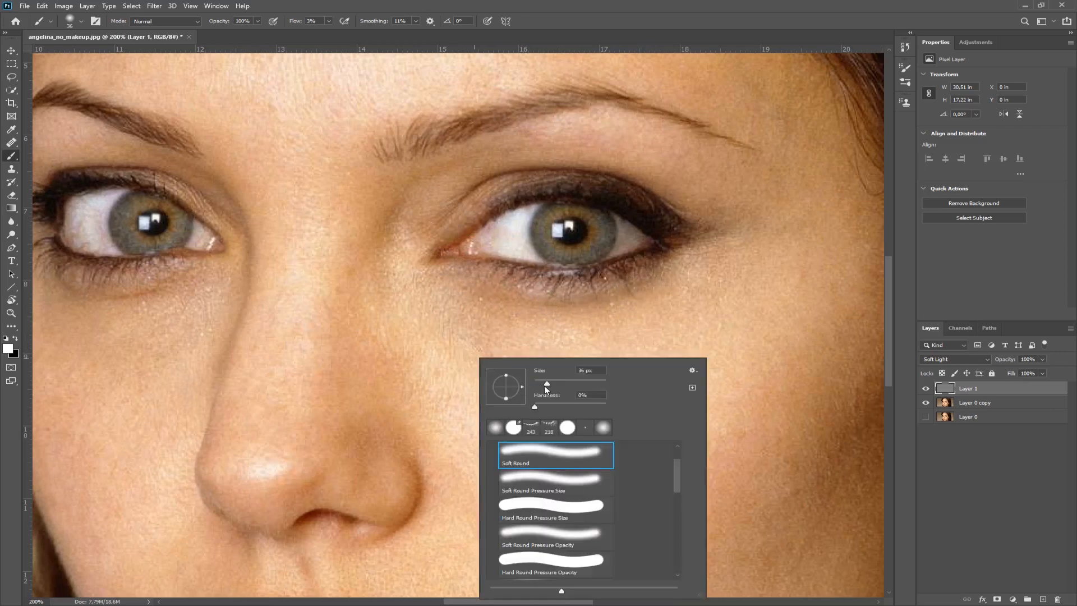
drag(550, 385, 553, 385)
mouse_move(504, 327)
mouse_down()
mouse_move(694, 303)
mouse_move(678, 291)
mouse_move(635, 300)
mouse_move(663, 290)
mouse_move(699, 253)
mouse_move(645, 289)
mouse_move(566, 299)
mouse_move(452, 292)
mouse_up()
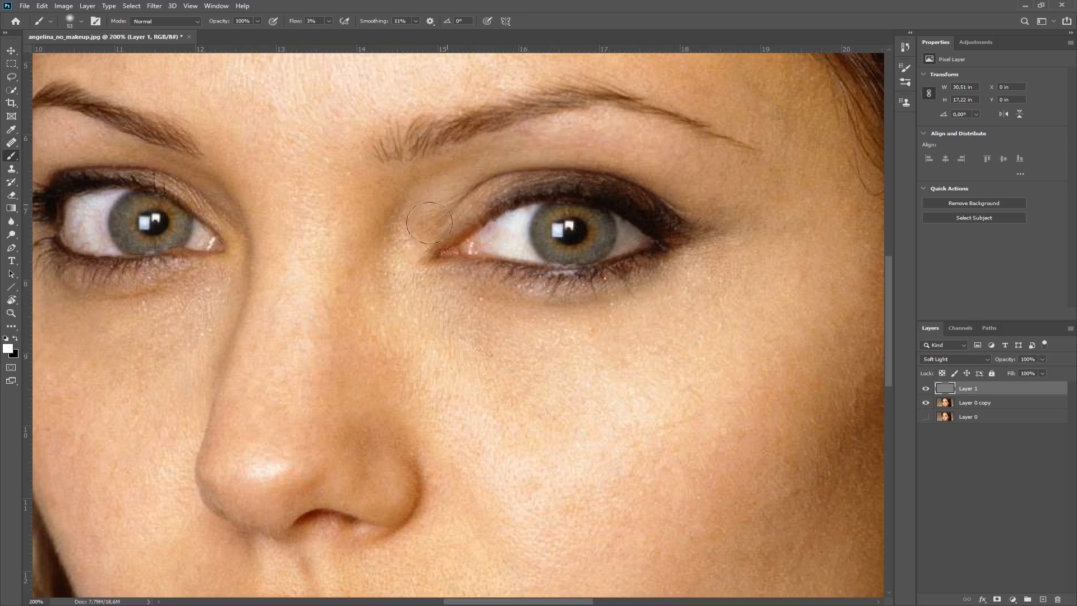
mouse_move(443, 207)
mouse_down()
mouse_move(419, 225)
mouse_move(485, 173)
mouse_move(575, 149)
mouse_move(556, 144)
mouse_move(454, 175)
mouse_move(389, 213)
mouse_move(367, 251)
mouse_move(401, 199)
mouse_move(383, 288)
mouse_move(389, 203)
mouse_move(390, 292)
mouse_move(394, 188)
mouse_move(368, 439)
mouse_move(414, 469)
mouse_move(397, 525)
mouse_move(415, 501)
mouse_move(406, 483)
mouse_move(384, 531)
mouse_move(406, 486)
mouse_move(405, 520)
mouse_up()
Lighten the skin around the other eye, covering the under-eye area, inner corner and the area below the brow
mouse_move(277, 347)
mouse_down()
mouse_move(434, 386)
mouse_move(412, 274)
mouse_move(369, 213)
mouse_up()
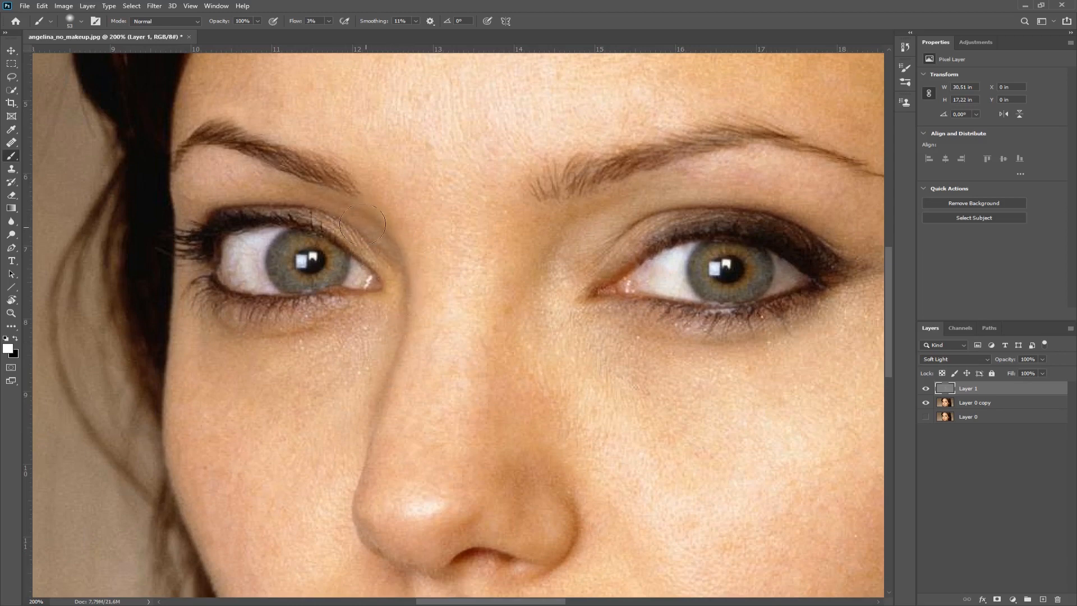
mouse_move(272, 191)
mouse_down()
mouse_move(298, 203)
mouse_move(214, 197)
mouse_move(236, 192)
mouse_up()
mouse_move(190, 326)
mouse_down()
mouse_move(334, 334)
mouse_move(257, 343)
mouse_move(320, 337)
mouse_move(267, 355)
mouse_move(319, 380)
mouse_move(298, 389)
mouse_move(360, 344)
mouse_move(353, 325)
mouse_move(248, 367)
mouse_move(390, 412)
mouse_move(486, 219)
mouse_move(493, 134)
mouse_up()
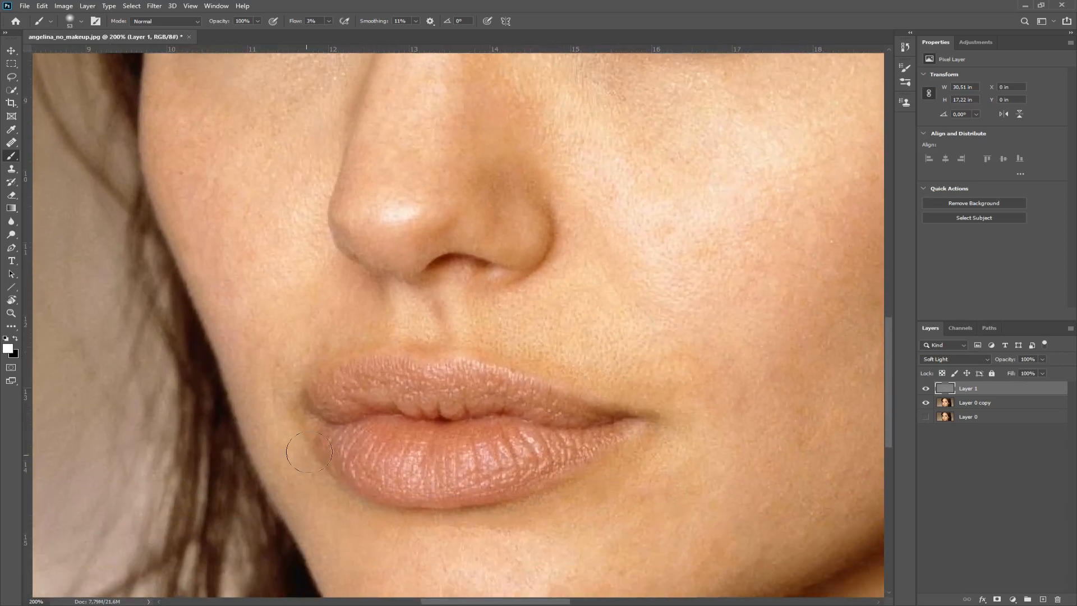
Lighten the shadowed skin around both mouth corners and across the cheek nearer the earring
mouse_move(309, 452)
mouse_down()
mouse_move(301, 374)
mouse_move(338, 499)
mouse_move(319, 467)
mouse_move(345, 296)
mouse_move(291, 338)
mouse_move(281, 366)
mouse_move(334, 291)
mouse_move(291, 336)
mouse_move(279, 441)
mouse_move(328, 314)
mouse_move(353, 324)
mouse_move(269, 338)
mouse_up()
mouse_move(565, 337)
mouse_down()
mouse_move(505, 342)
mouse_move(704, 404)
mouse_move(690, 405)
mouse_move(668, 440)
mouse_move(667, 404)
mouse_move(635, 461)
mouse_move(680, 445)
mouse_move(573, 489)
mouse_move(670, 459)
mouse_move(646, 465)
mouse_up()
scroll(555, 299, up, 5)
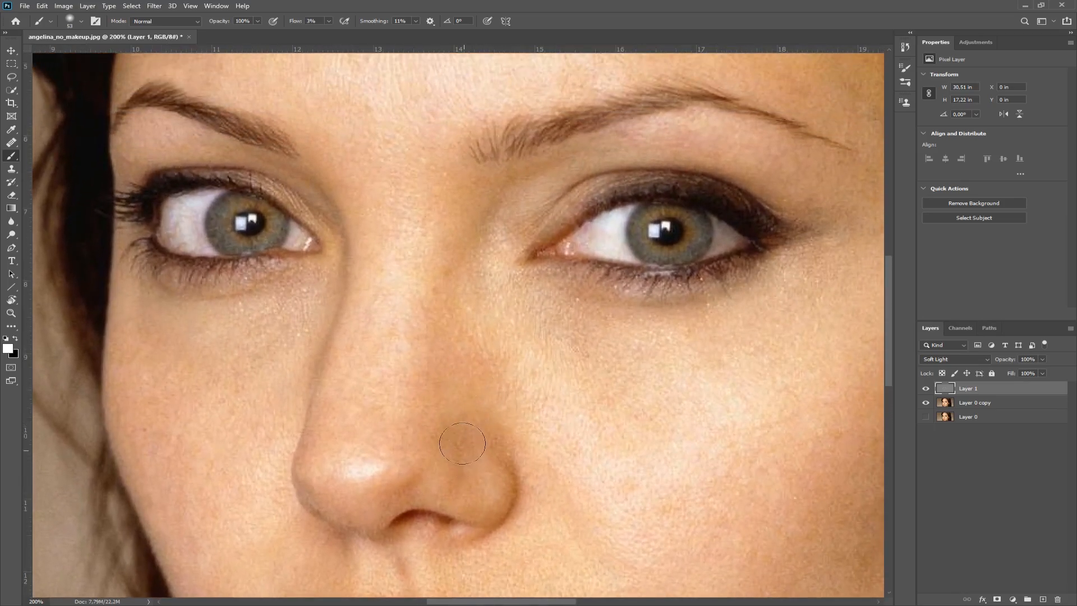
mouse_move(617, 428)
mouse_down()
mouse_move(422, 278)
mouse_move(418, 312)
mouse_up()
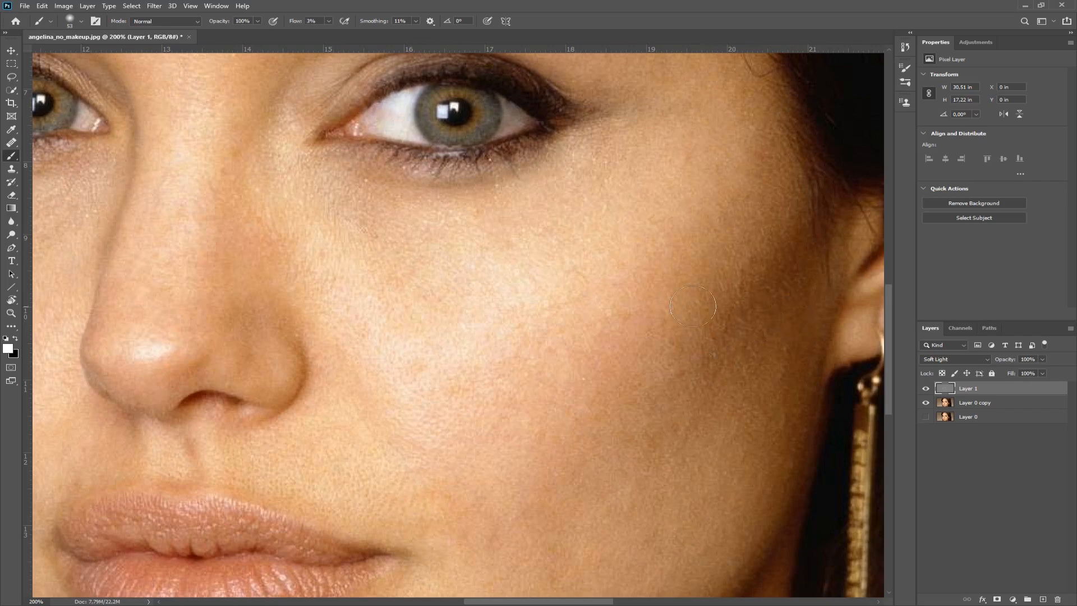
Set the soft white brush to 120 px for the cheek and jaw area on Layer 1
drag(565, 389, 595, 341)
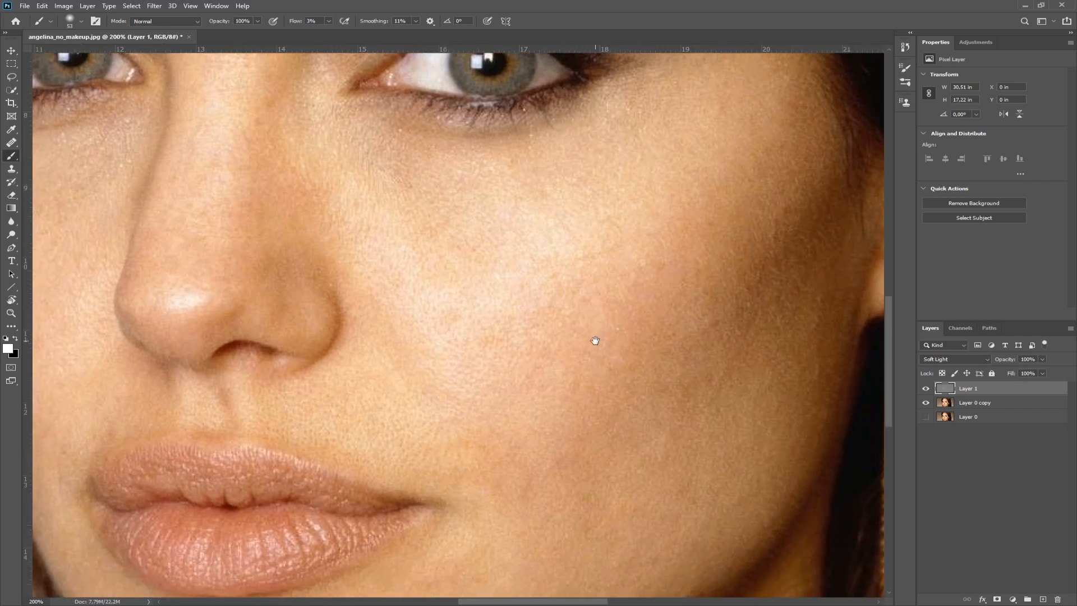
mouse_move(430, 373)
mouse_down()
mouse_move(493, 342)
mouse_move(434, 399)
mouse_up()
right_click(657, 345)
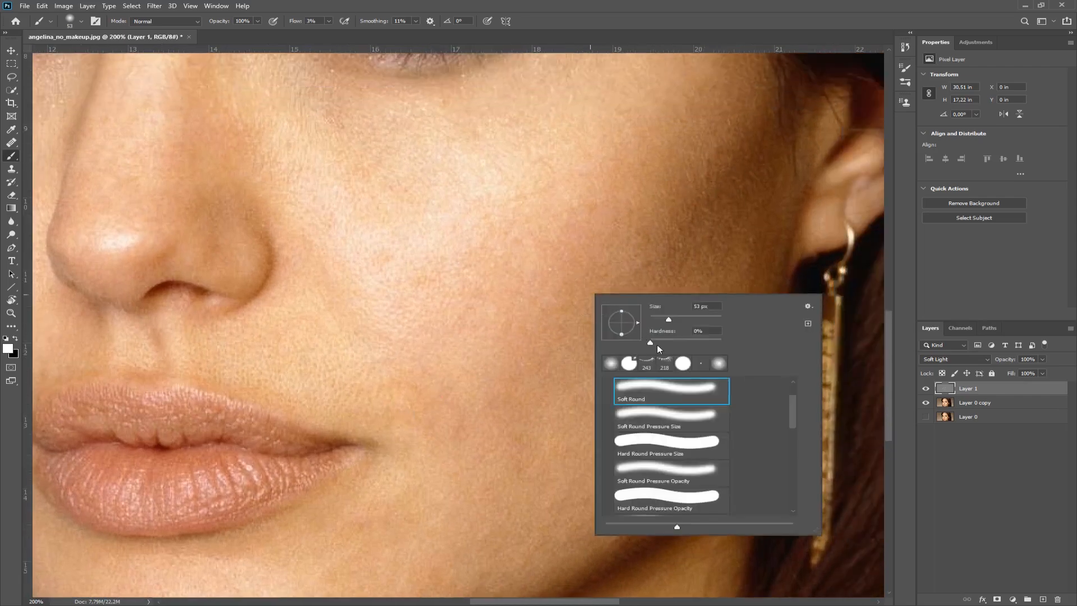
drag(690, 319, 689, 320)
click(455, 238)
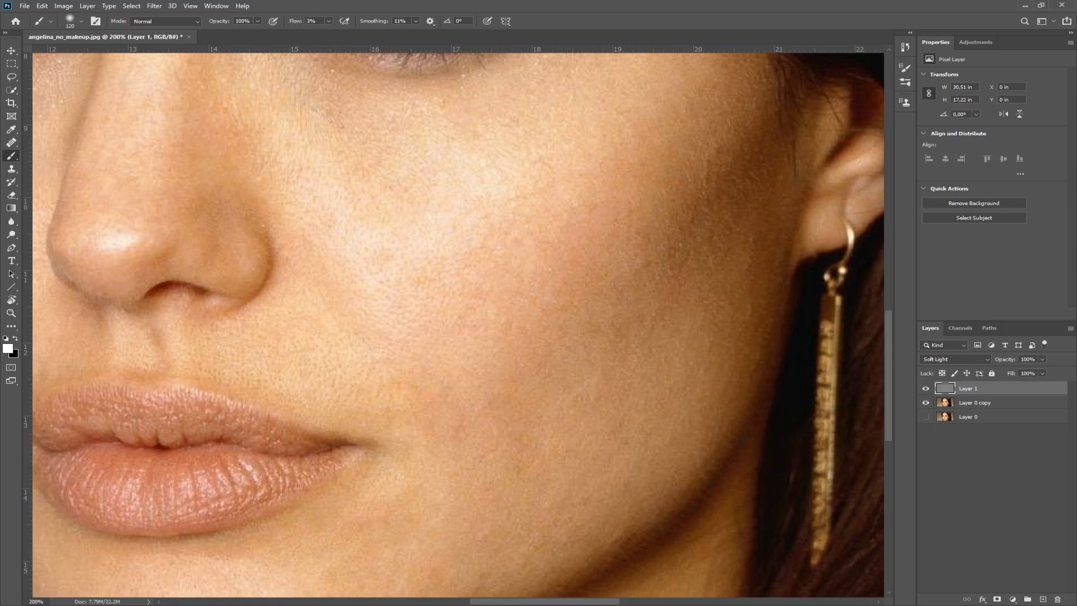
Switch the brush colour to black and darken the lower jaw and chin on Layer 1
key(x)
click(11, 313)
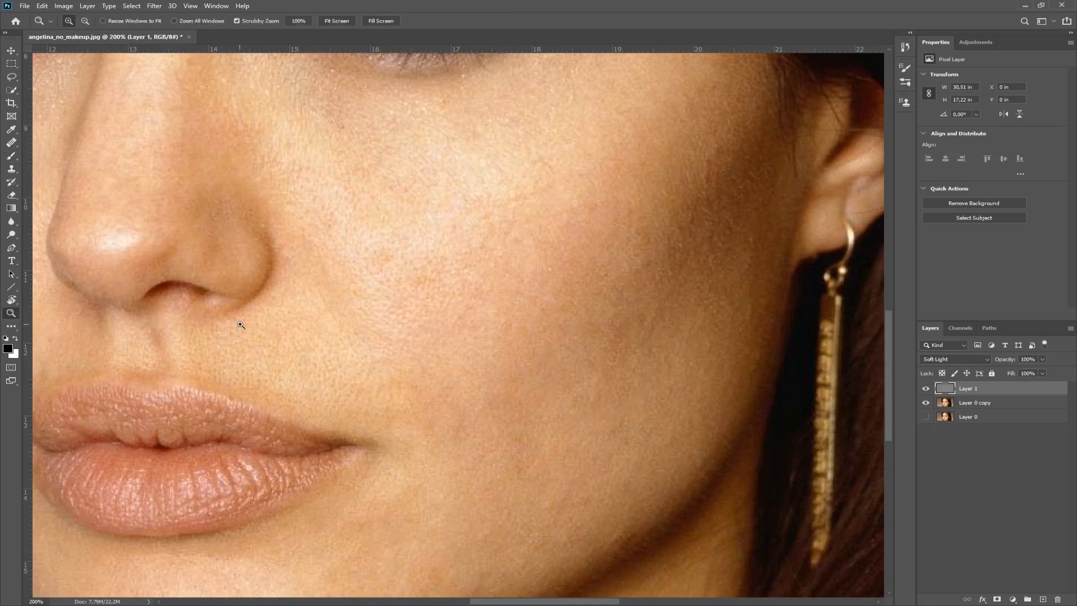
right_click(241, 325)
click(281, 333)
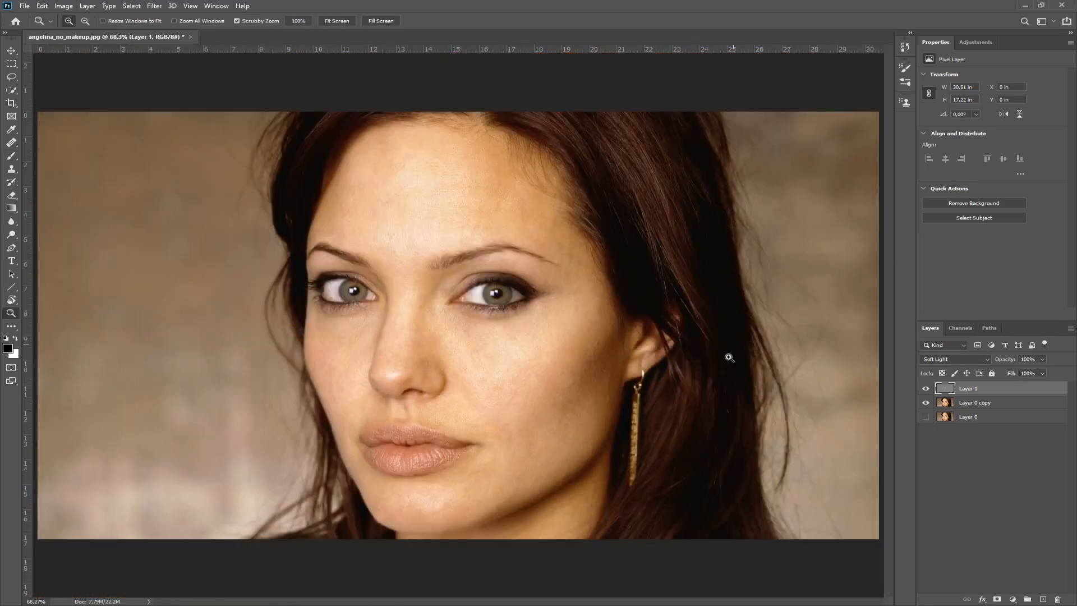
click(12, 156)
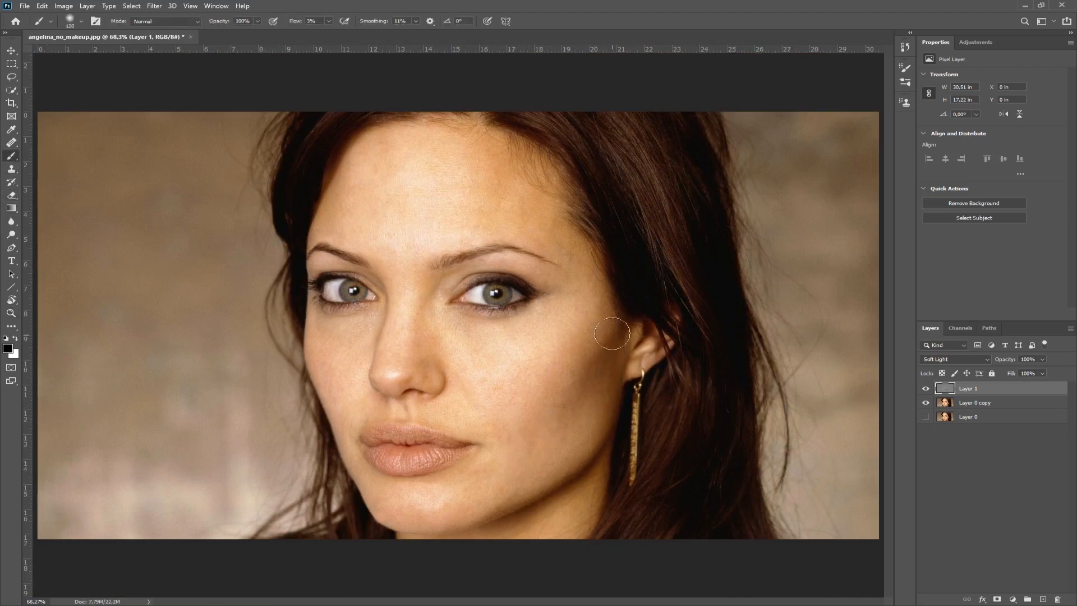
drag(503, 490, 513, 494)
mouse_move(475, 496)
mouse_down()
mouse_move(408, 499)
mouse_move(465, 491)
mouse_move(433, 501)
mouse_up()
Toggle the visibility of Layer 1 repeatedly to compare the portrait before and after the dodging and burning
click(927, 391)
click(926, 391)
click(926, 390)
click(926, 389)
click(926, 389)
click(926, 389)
click(926, 389)
click(926, 389)
Lighten the shadowed skin around both eyes on Layer 1 with a 45 px soft white brush
key(x)
click(11, 312)
right_click(359, 300)
click(401, 325)
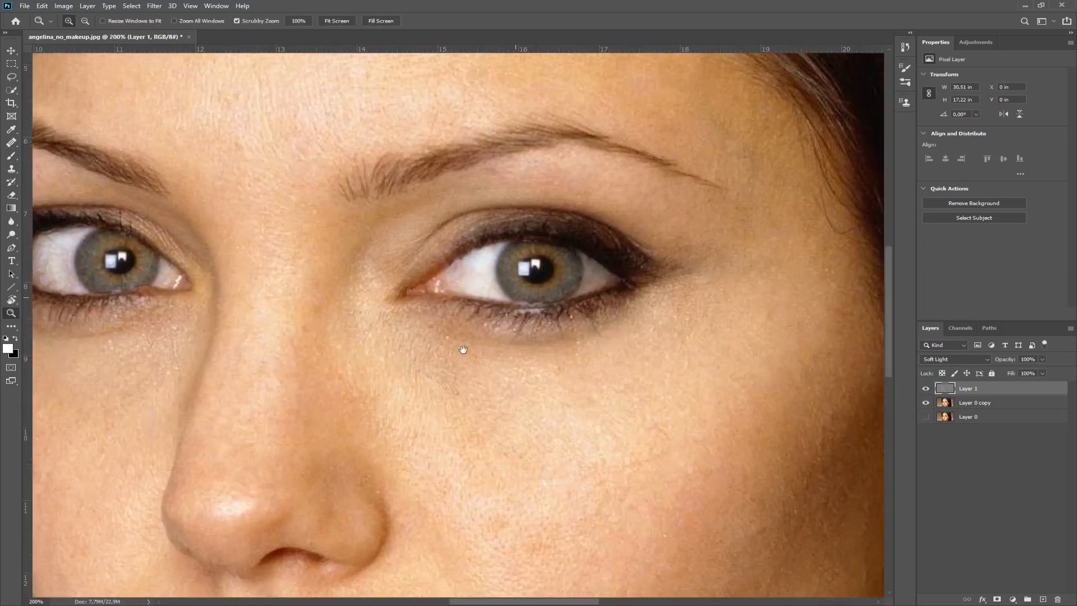
drag(462, 349, 437, 372)
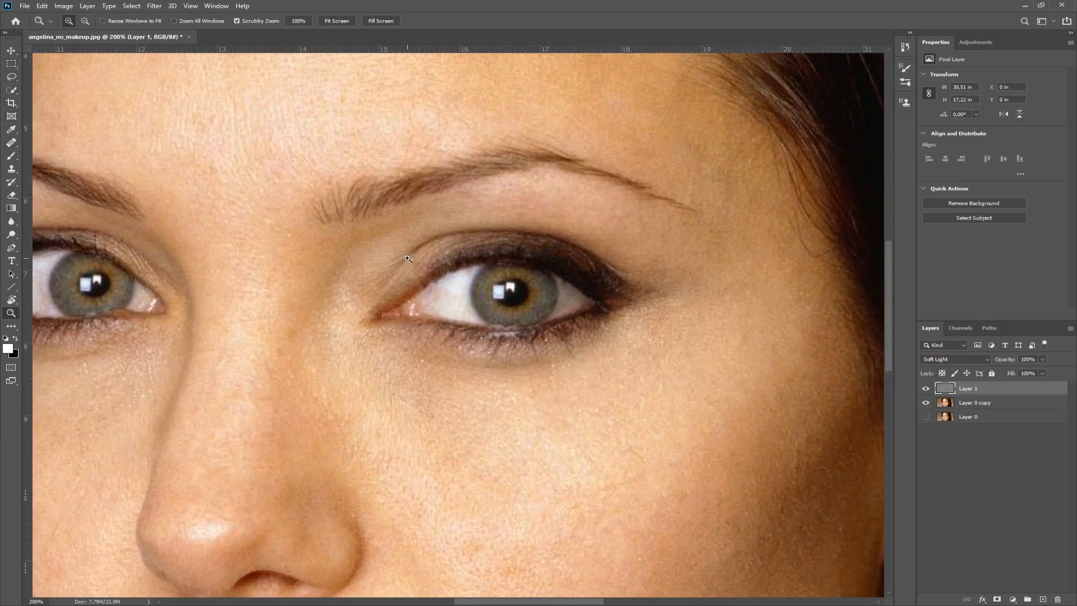
click(12, 156)
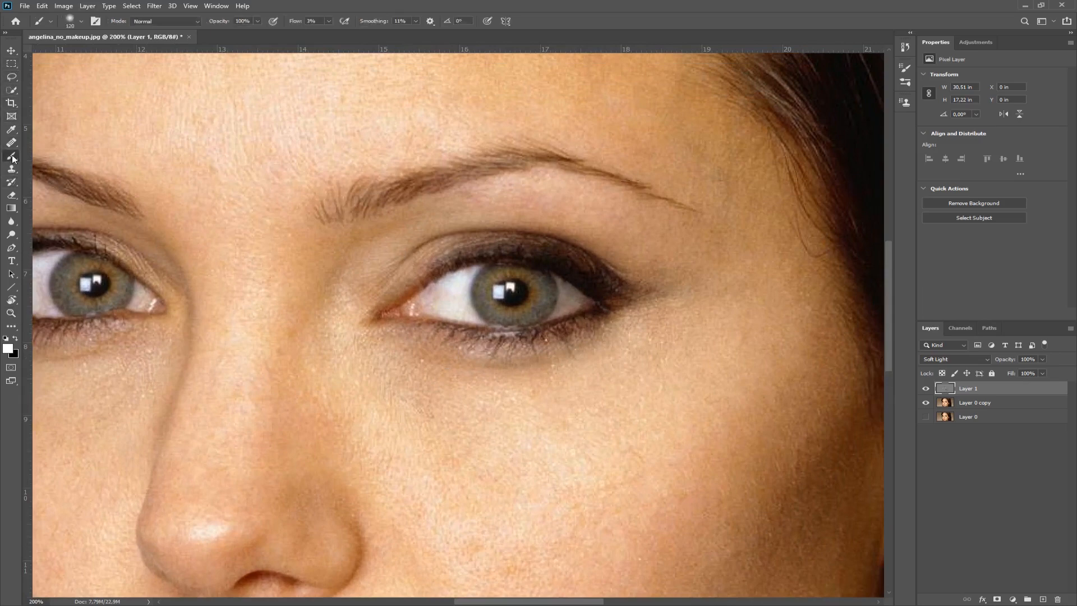
right_click(417, 260)
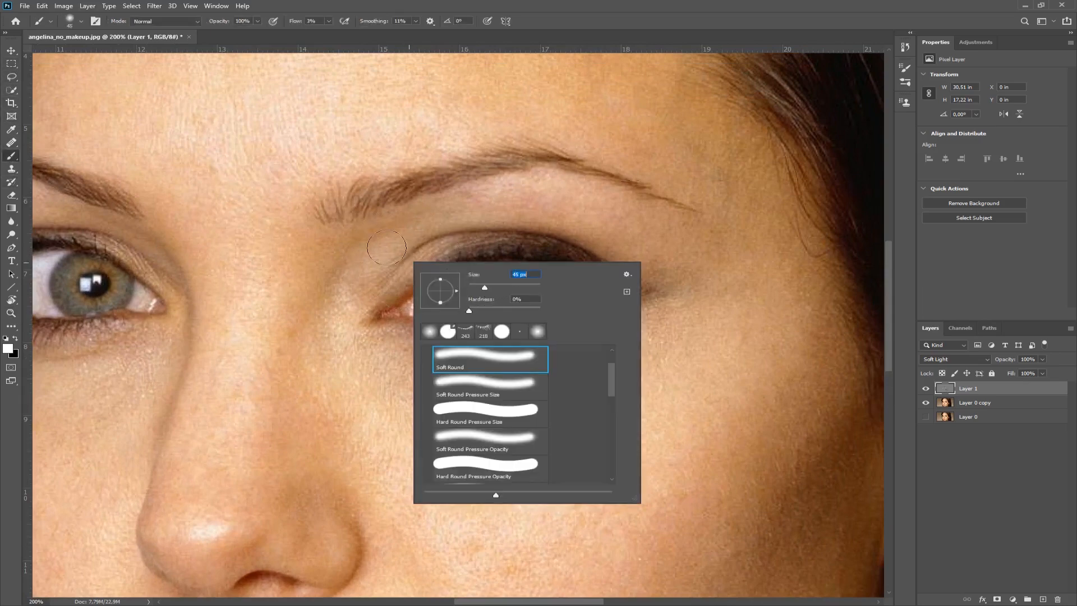
click(398, 223)
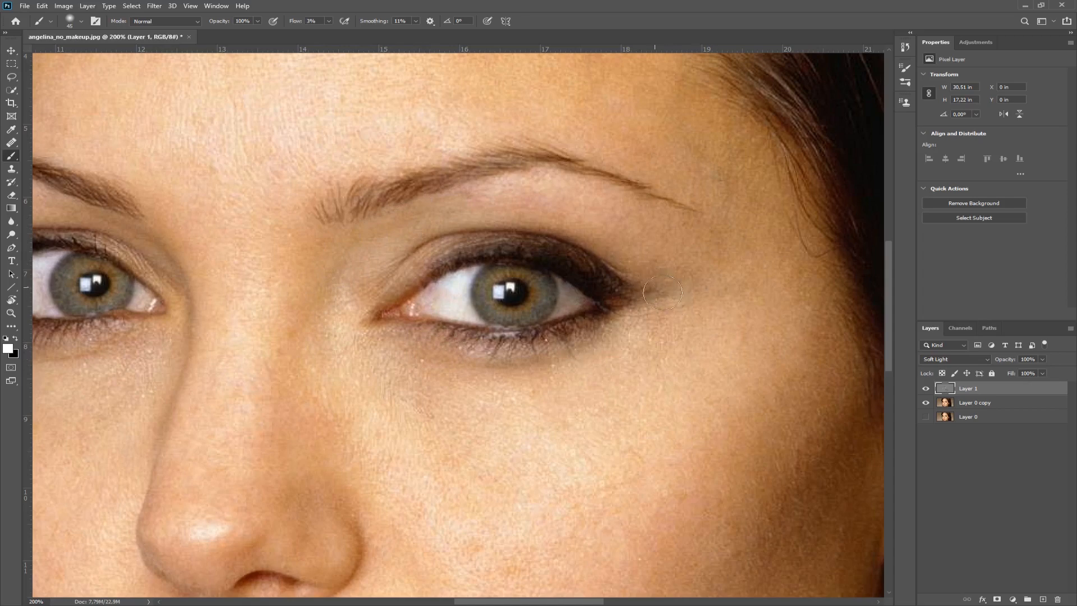
scroll(233, 294, left, 3)
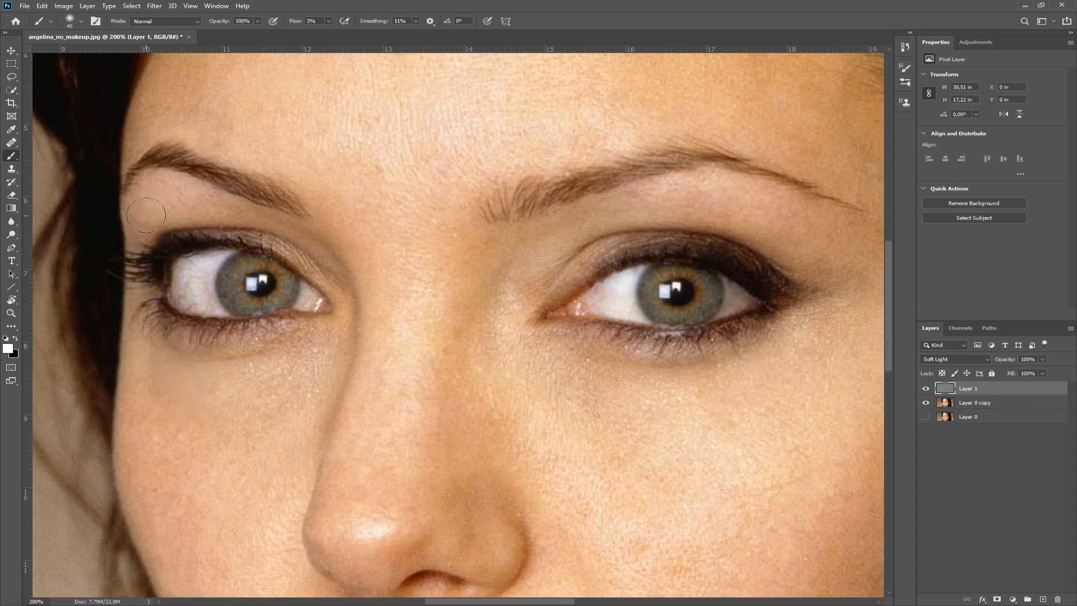
Darken the bright forehead skin above the eyebrows on Layer 1 with the 45 px brush switched to black
drag(524, 194, 509, 443)
drag(554, 320, 370, 262)
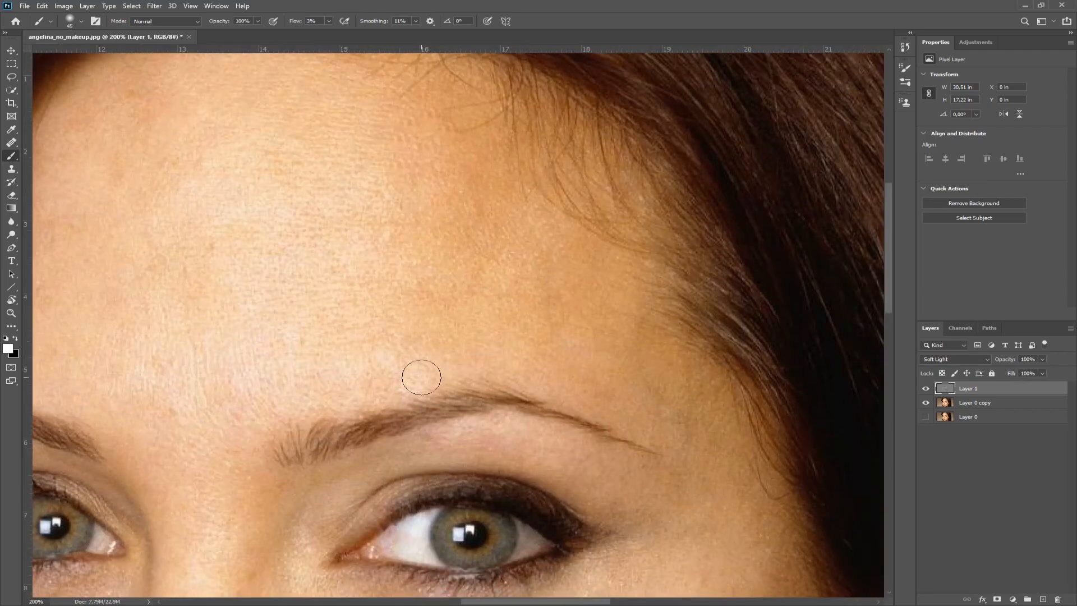
key(x)
drag(376, 440, 775, 438)
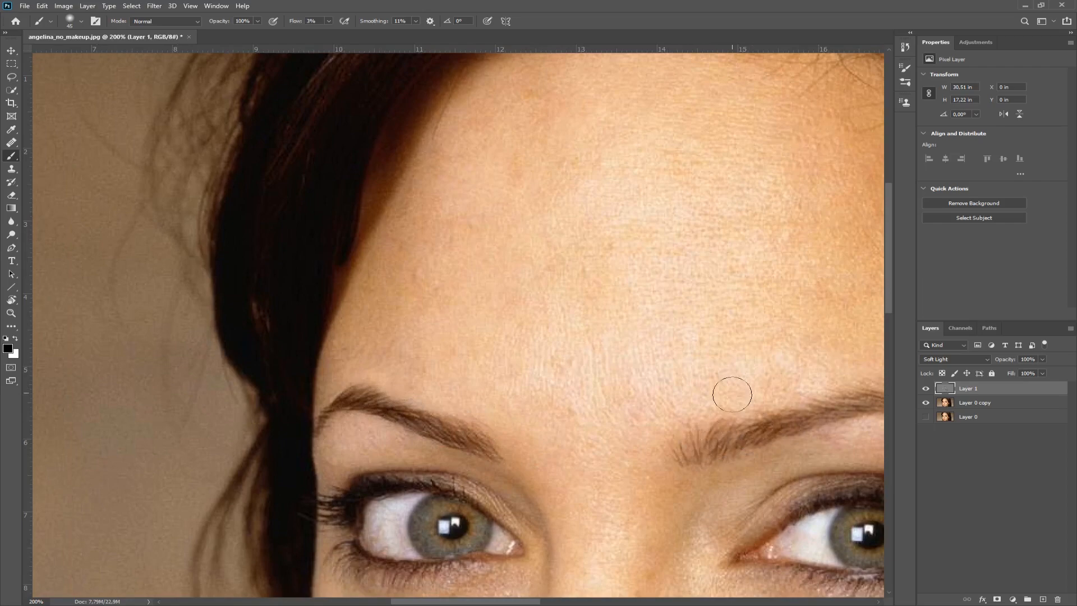
drag(733, 390, 570, 112)
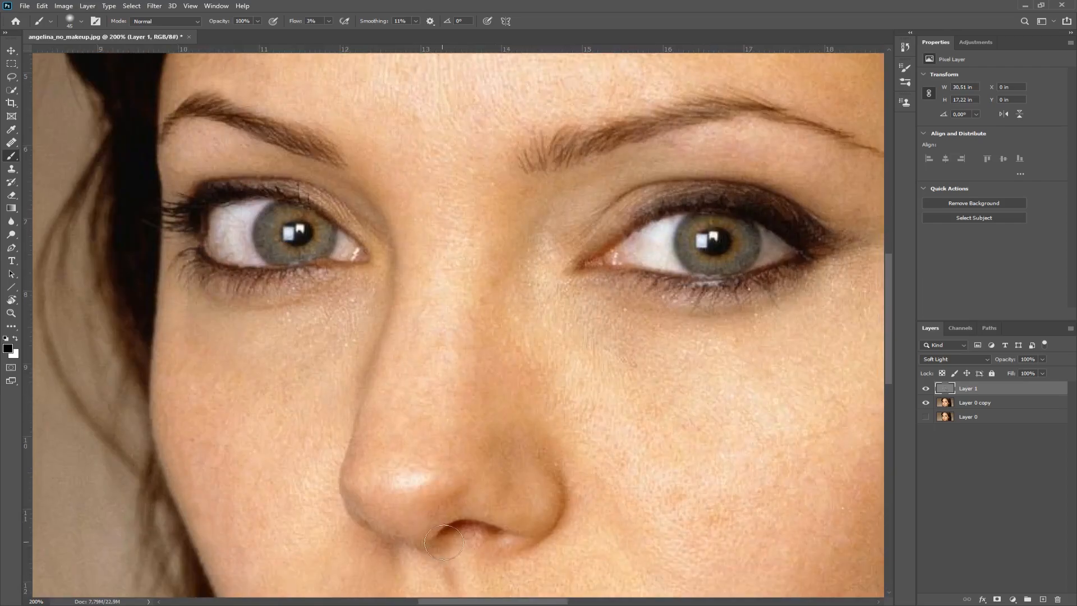
Fit the whole portrait in view and toggle Layer 1 on and off to compare the retouching
click(11, 312)
right_click(498, 314)
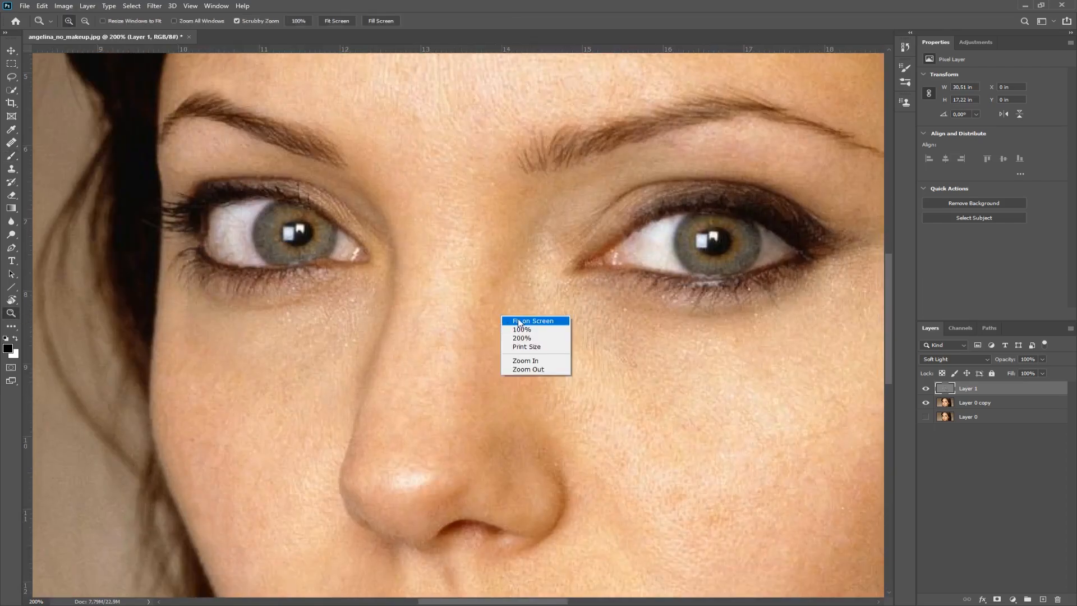
click(518, 319)
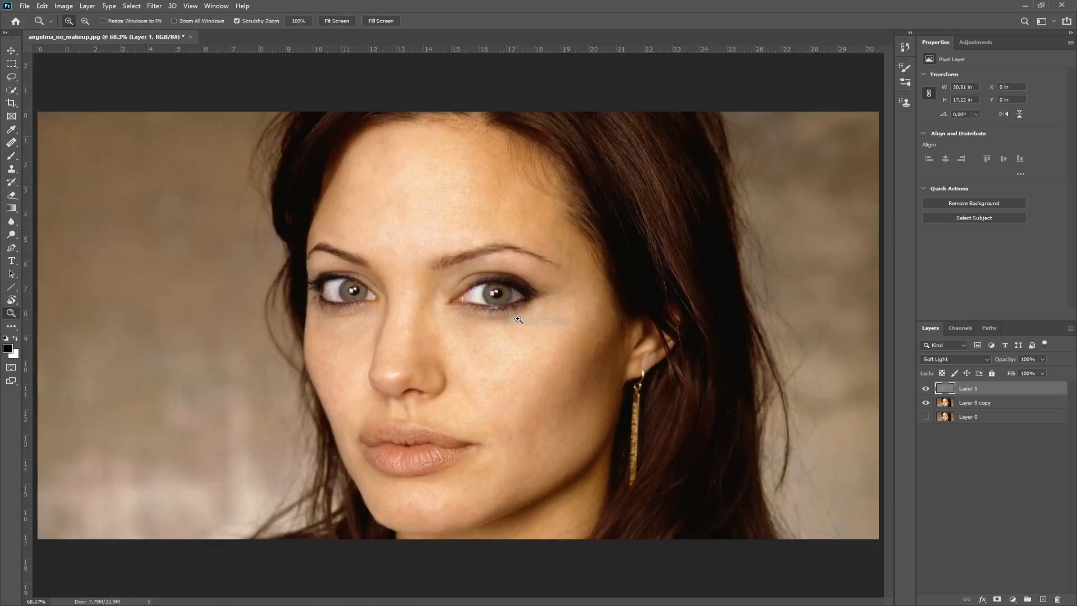
click(926, 389)
click(926, 389)
click(926, 389)
click(926, 388)
click(926, 389)
click(925, 389)
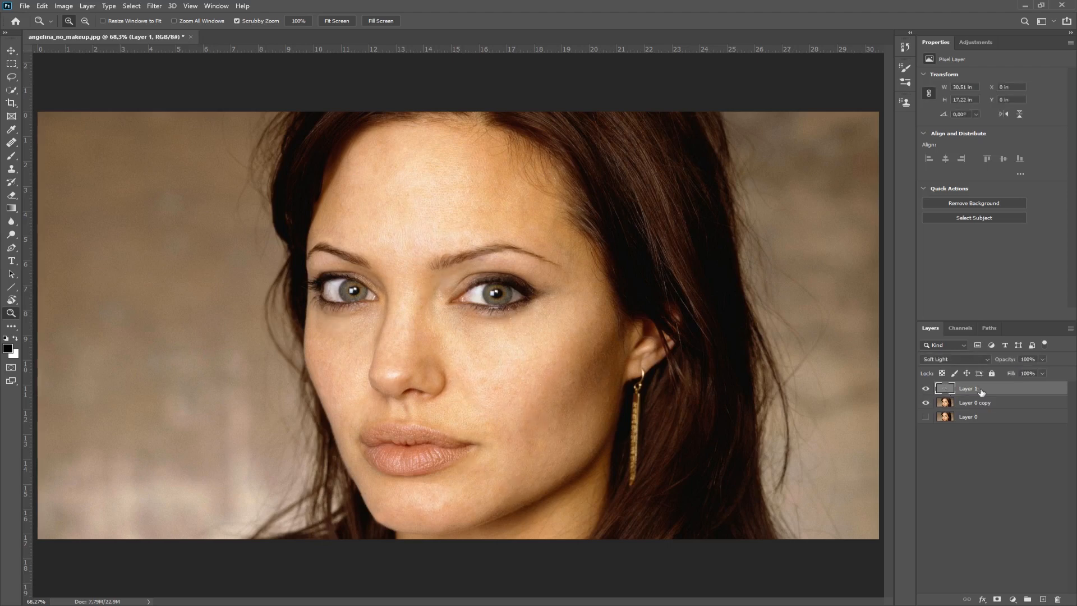
click(926, 389)
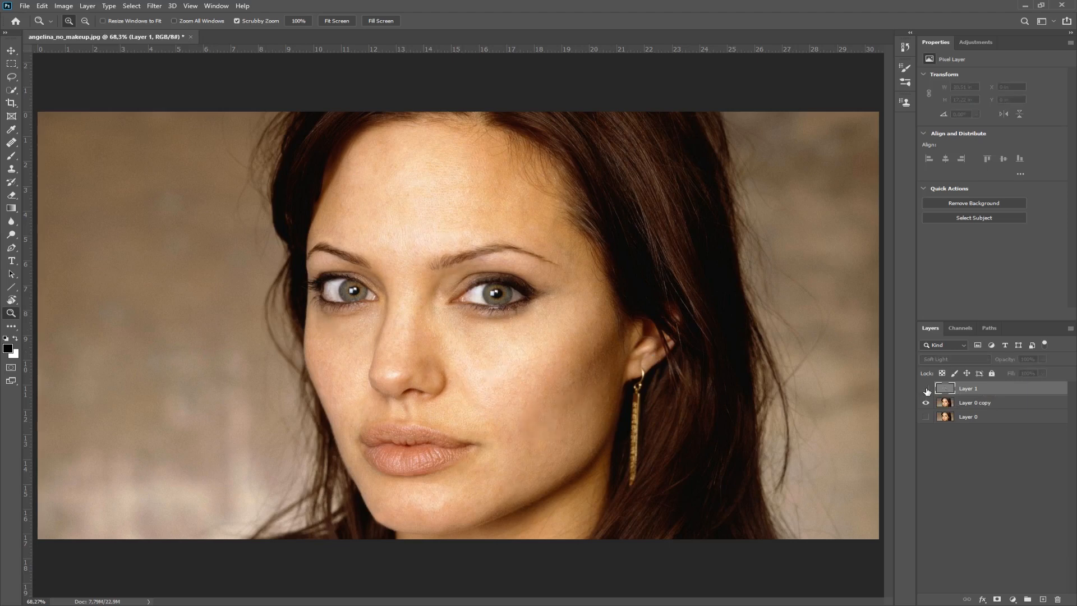
click(926, 389)
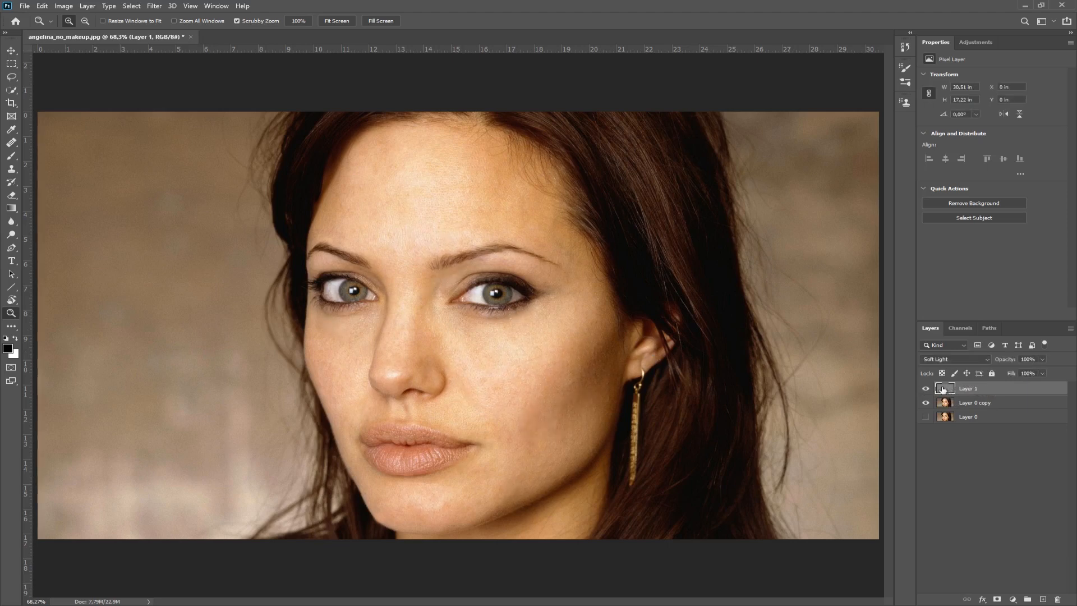
Select Layer 1 and delete it from the layer stack
click(1042, 359)
click(967, 493)
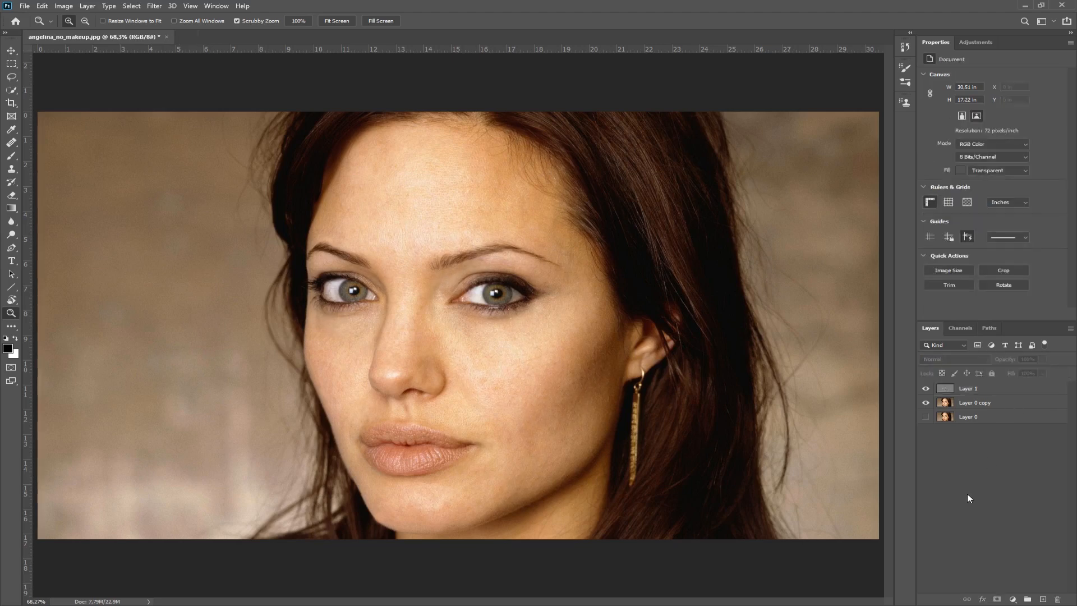
click(981, 389)
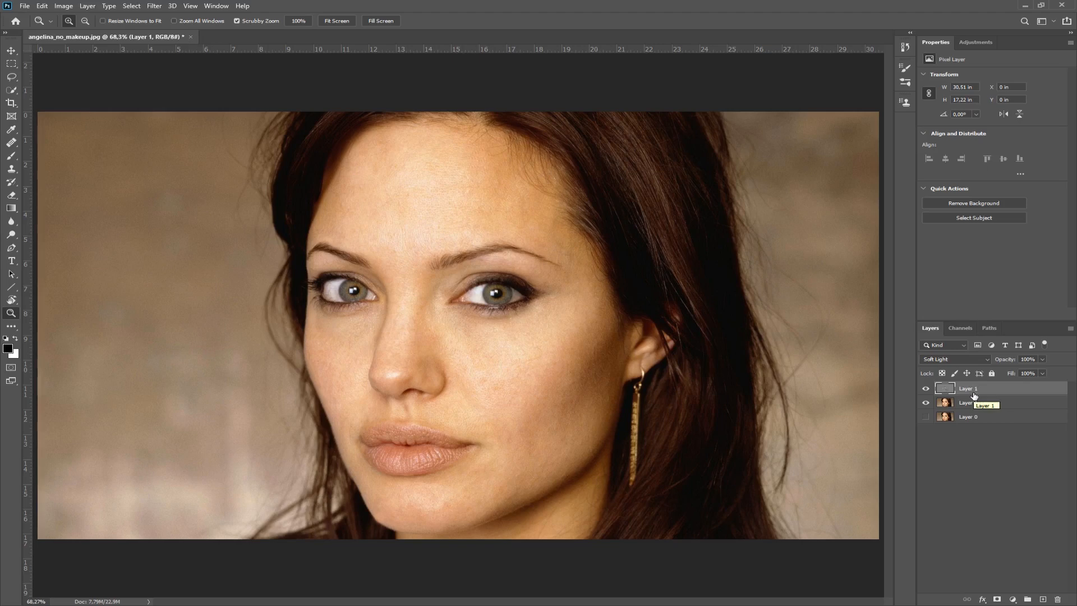
key(Delete)
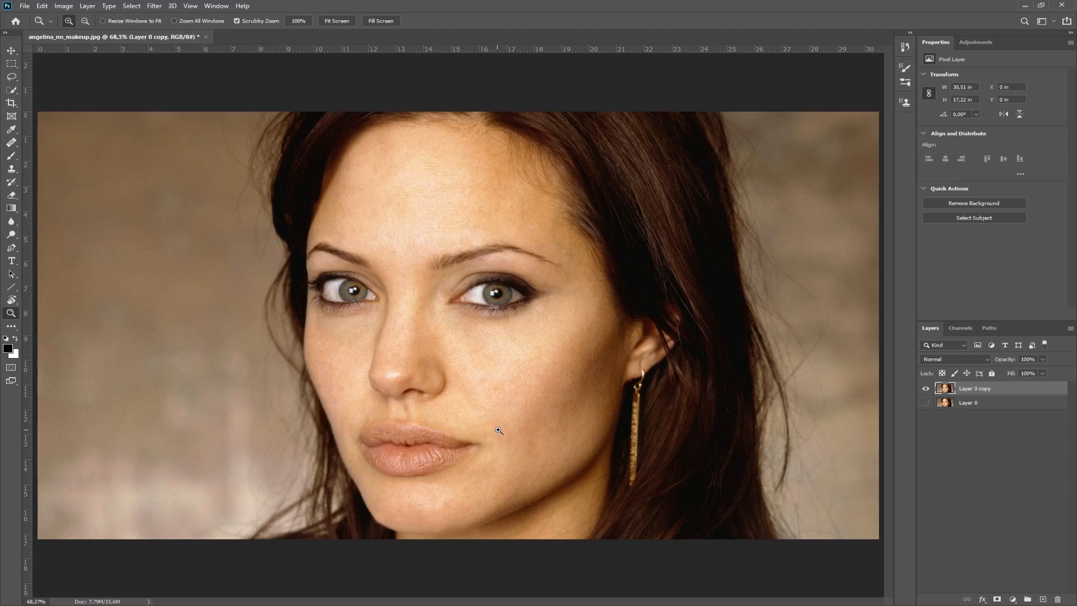
Duplicate Layer 0 copy as a new layer named Layer 0 copy 2
right_click(996, 388)
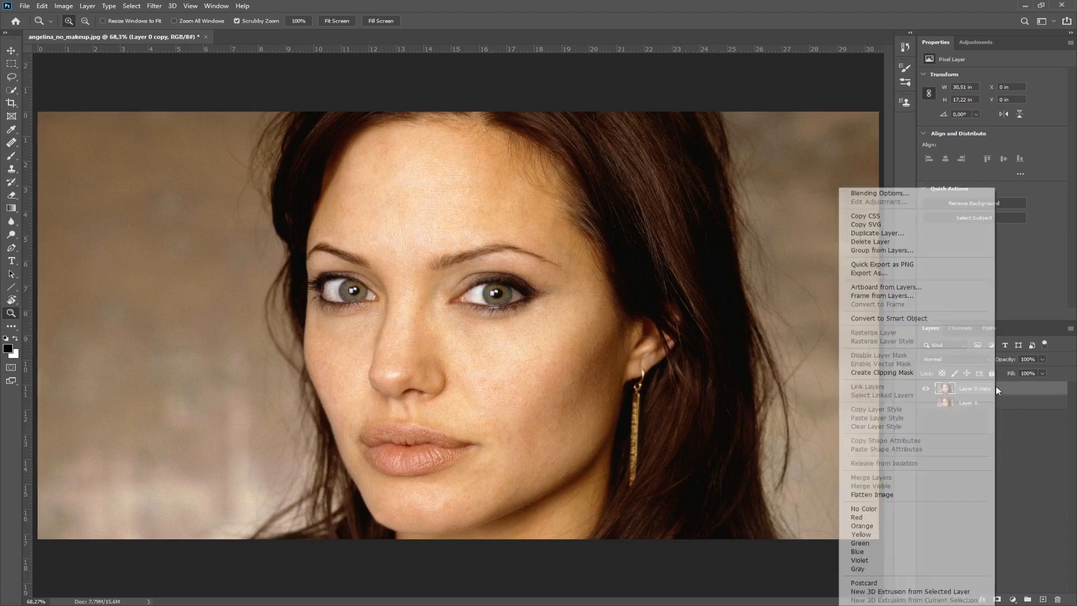
key(Up)
key(Up)
key(Up)
key(Up)
key(Up)
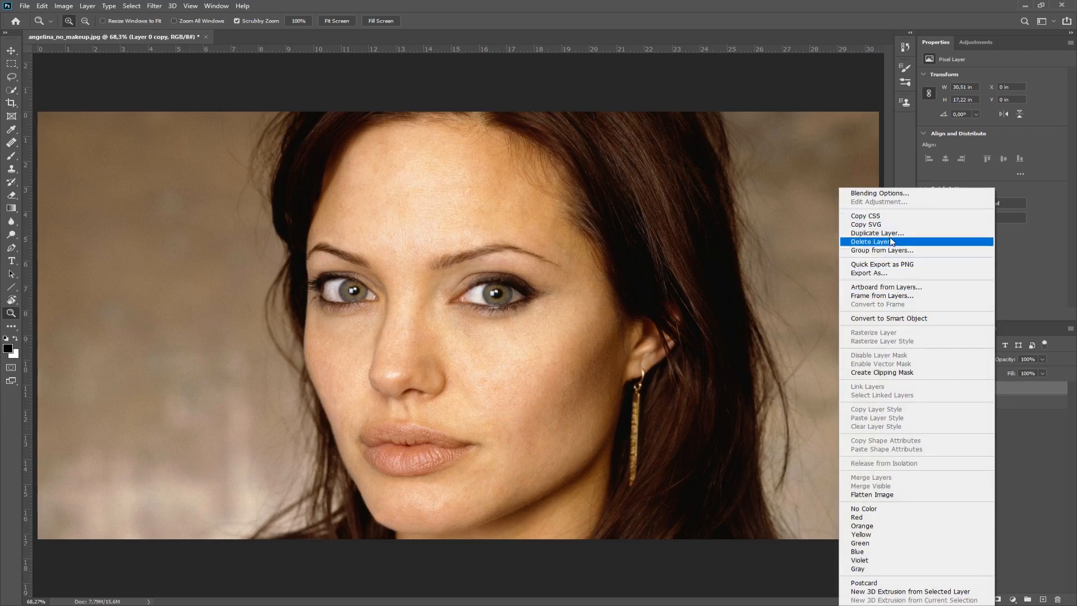
key(Return)
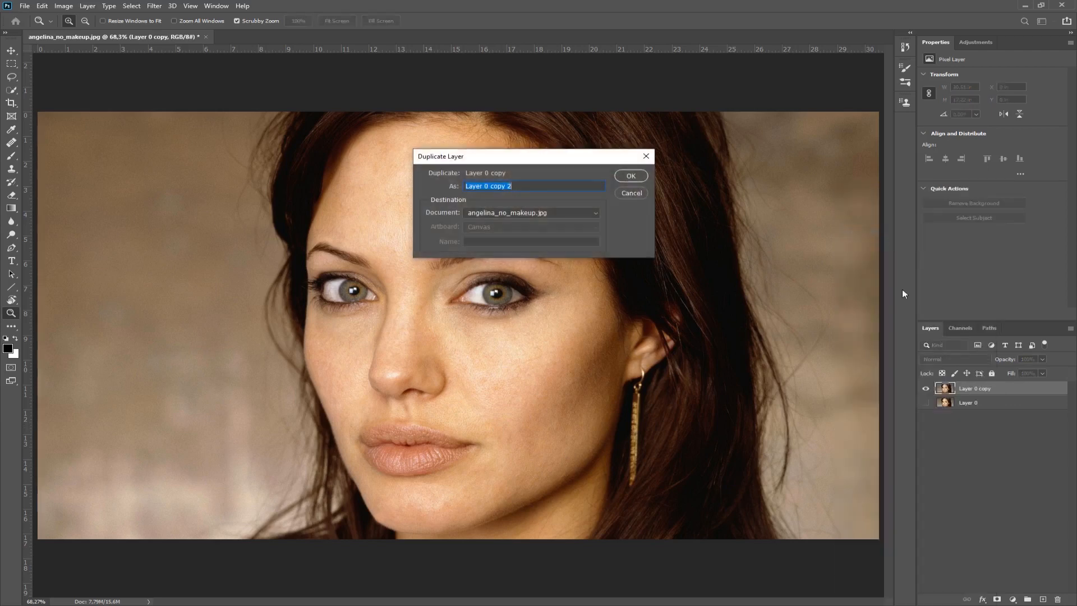
click(618, 179)
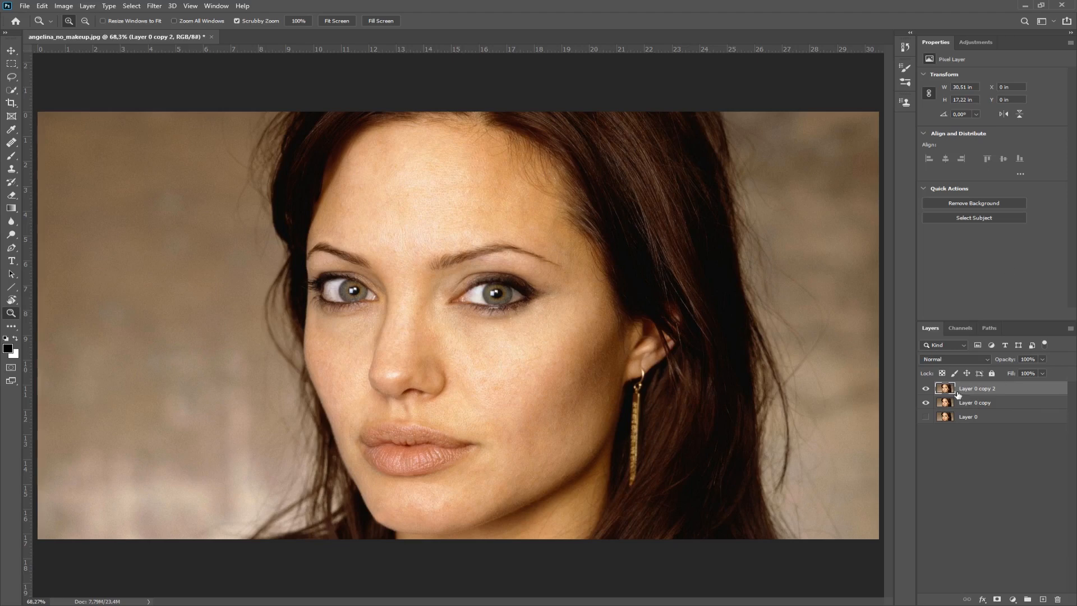
Set the blend mode of Layer 0 copy 2 to Vivid Light and invert its colours
click(979, 360)
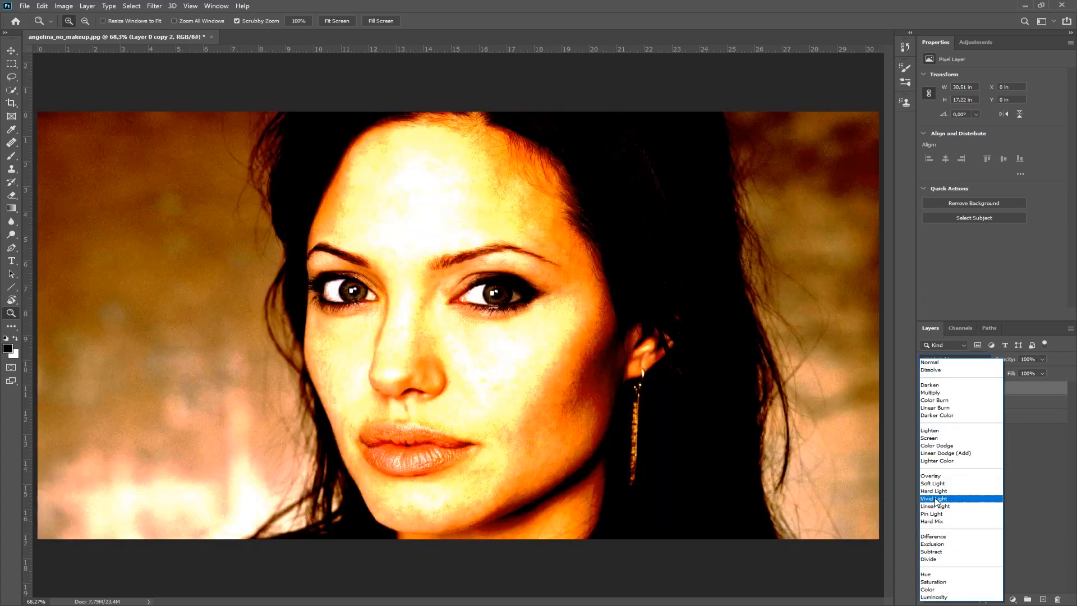
click(934, 498)
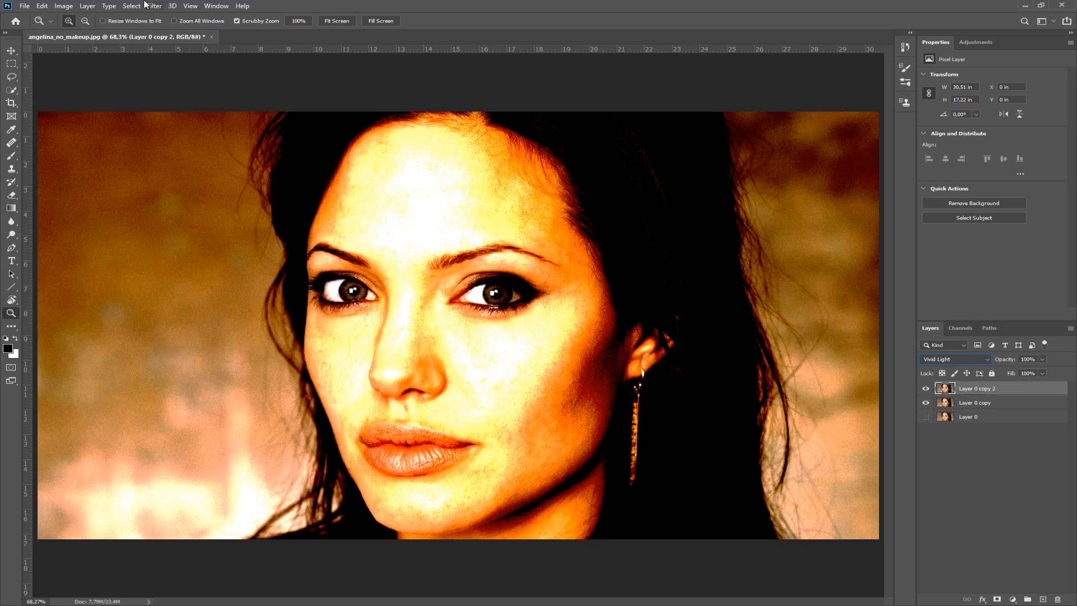
click(70, 8)
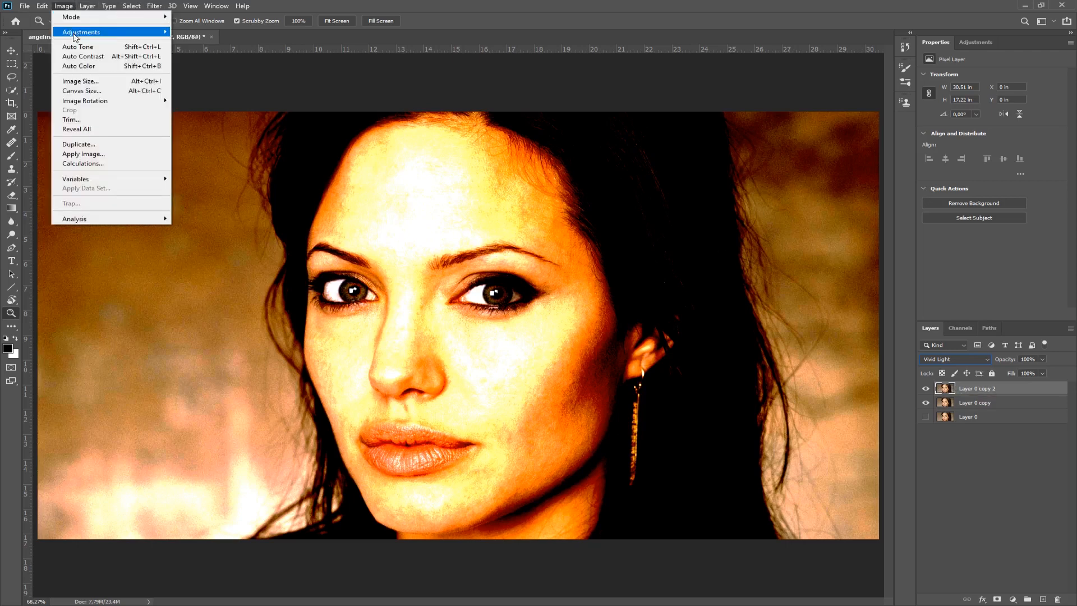
mouse_move(76, 33)
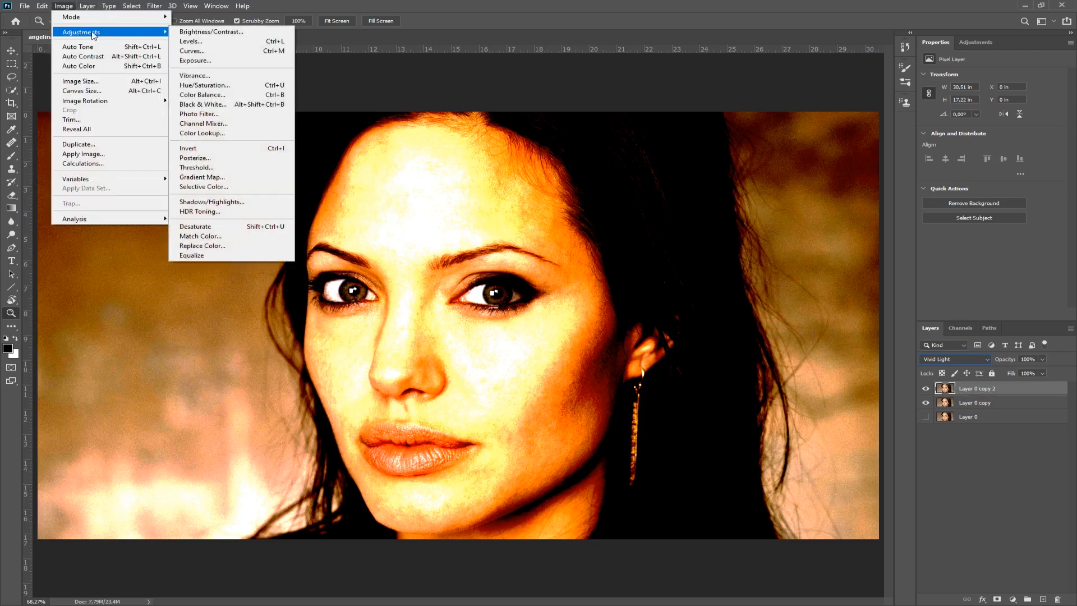
click(196, 150)
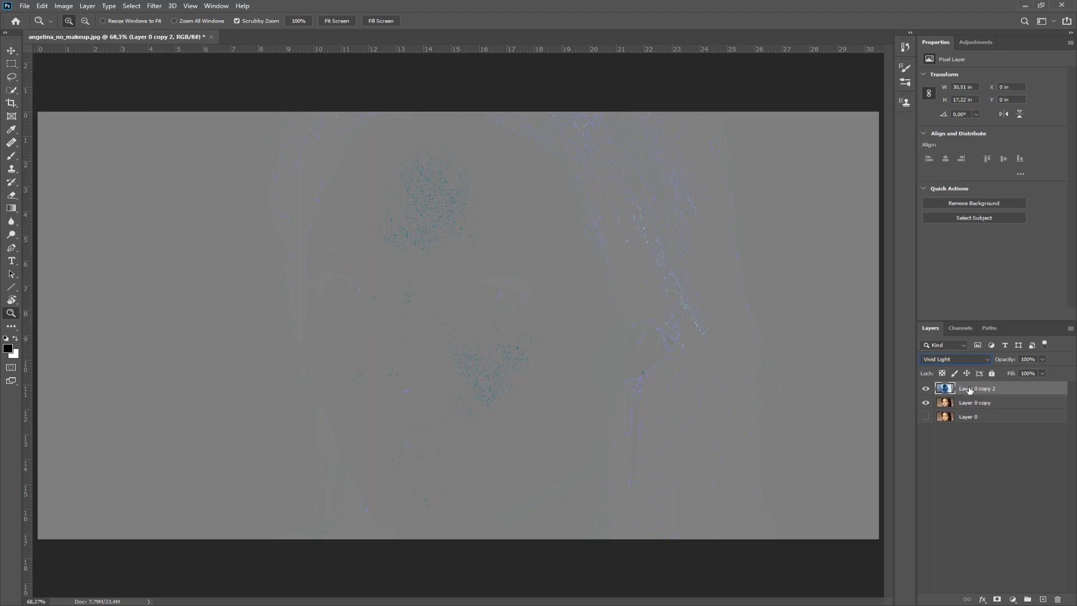
Convert Layer 0 copy 2 to a Smart Object and apply a Gaussian Blur with a radius of about 3.7 pixels
right_click(1012, 389)
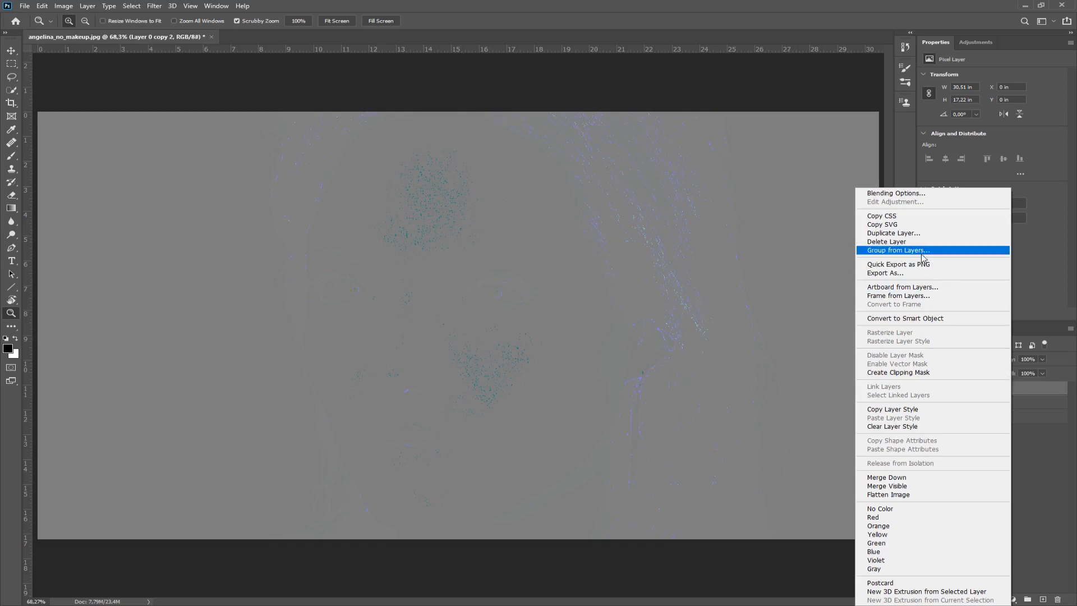
click(909, 320)
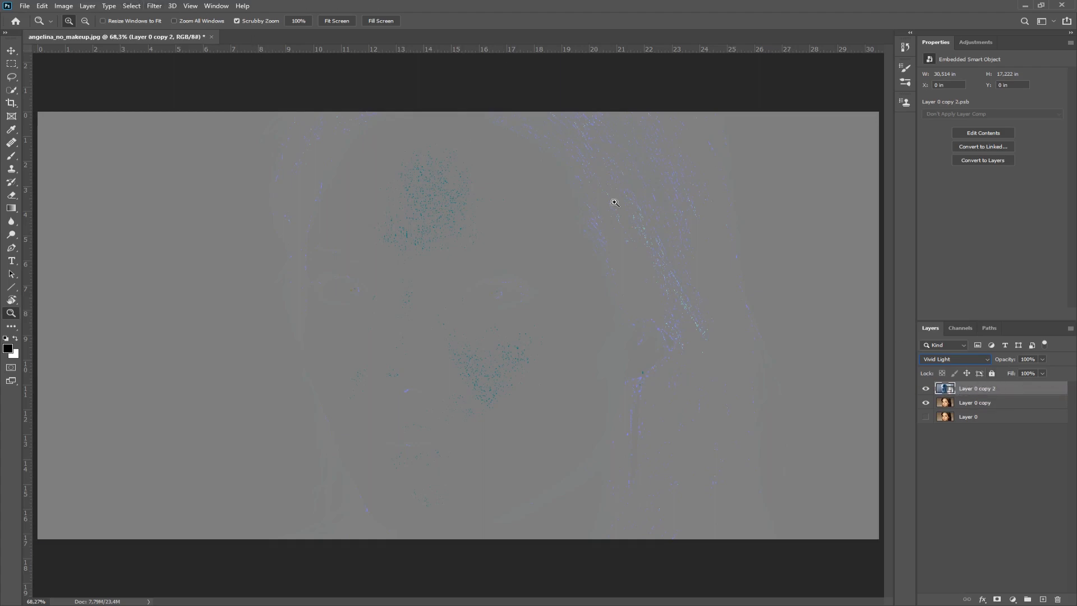
click(151, 7)
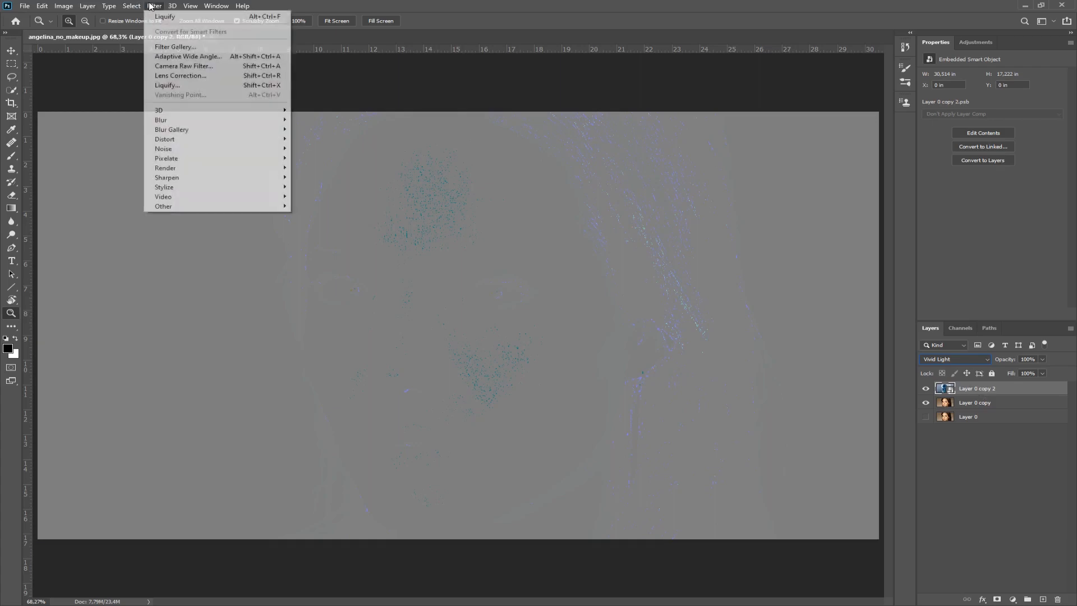
mouse_move(160, 122)
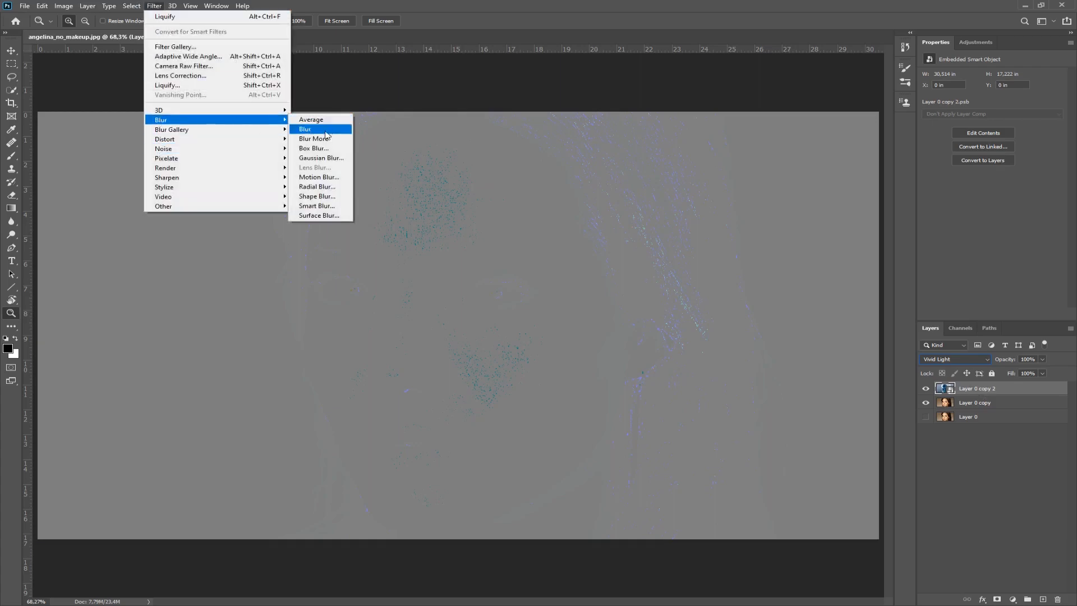
click(321, 158)
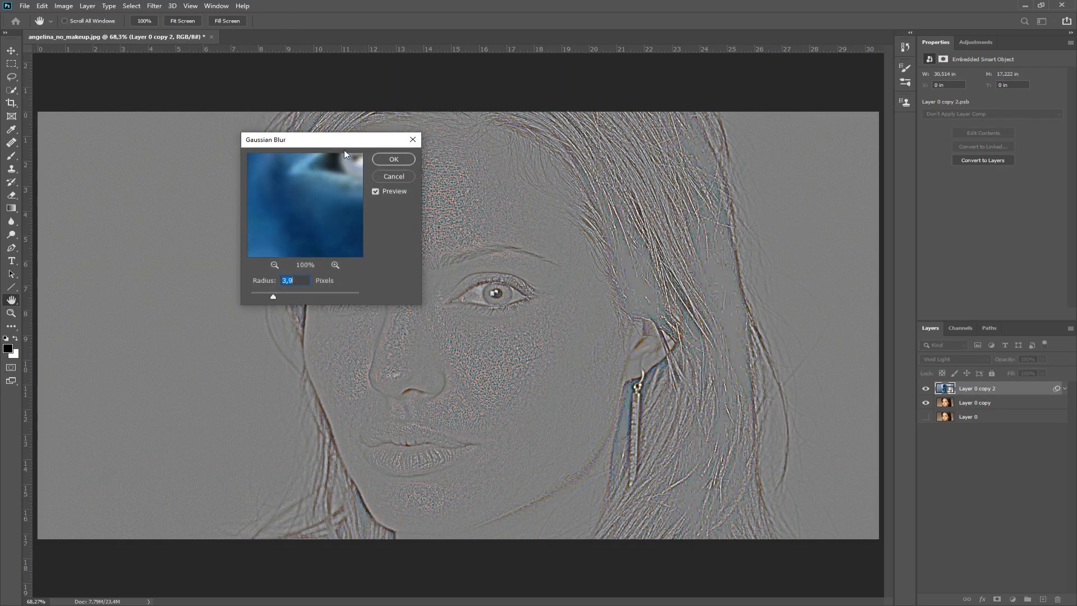
drag(319, 139, 151, 118)
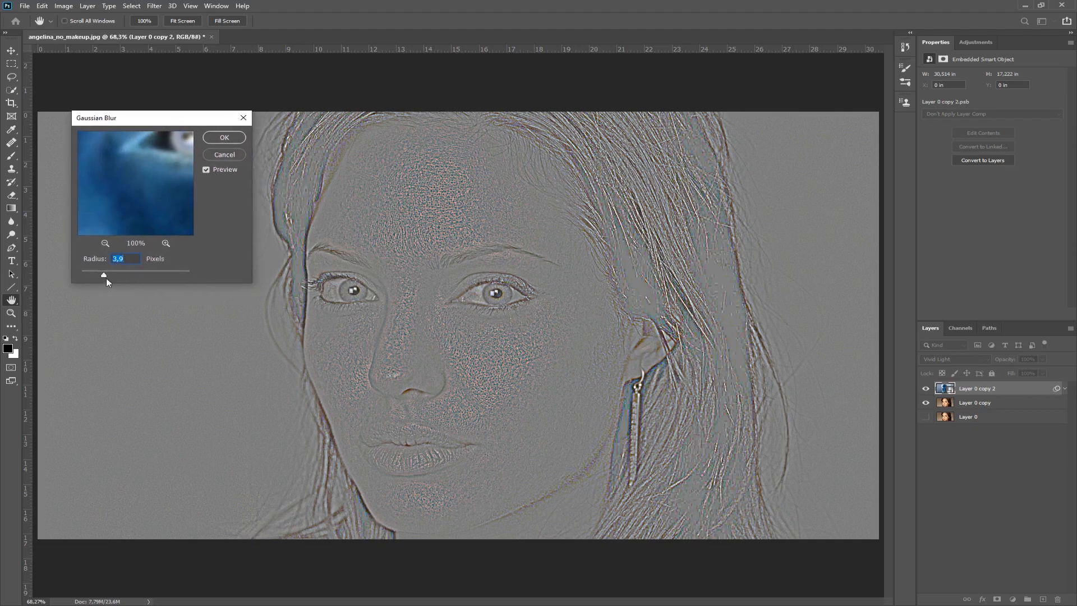
drag(96, 274, 103, 274)
drag(97, 274, 87, 274)
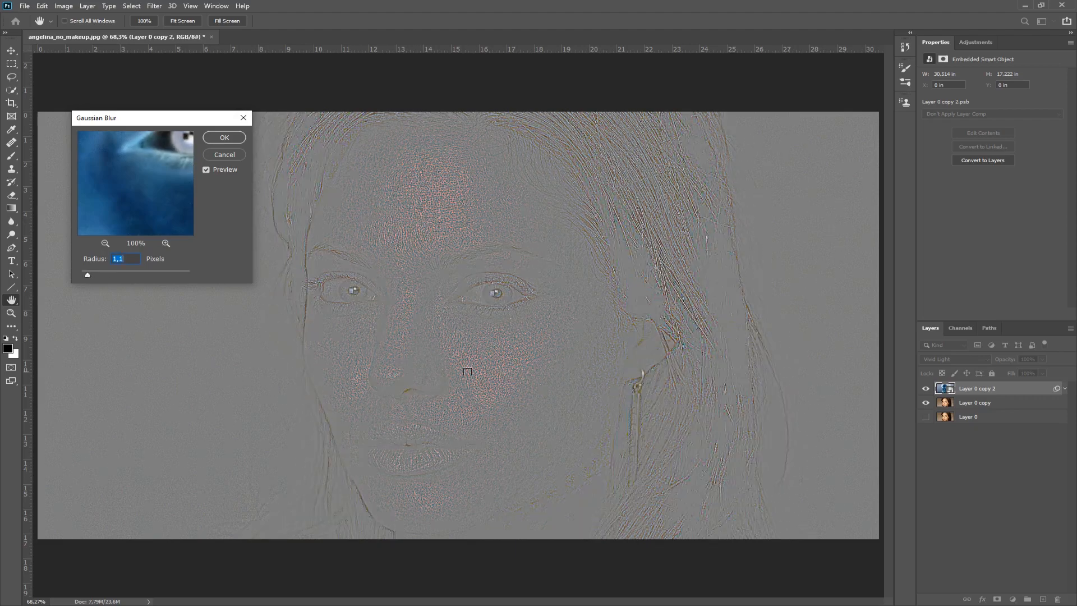
drag(111, 276, 117, 274)
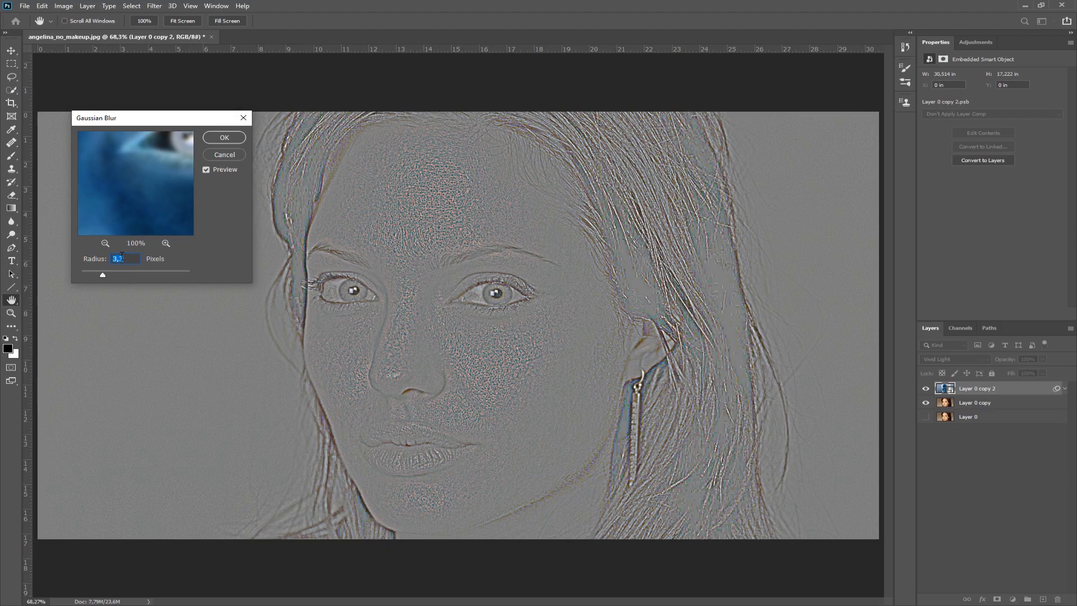
click(225, 137)
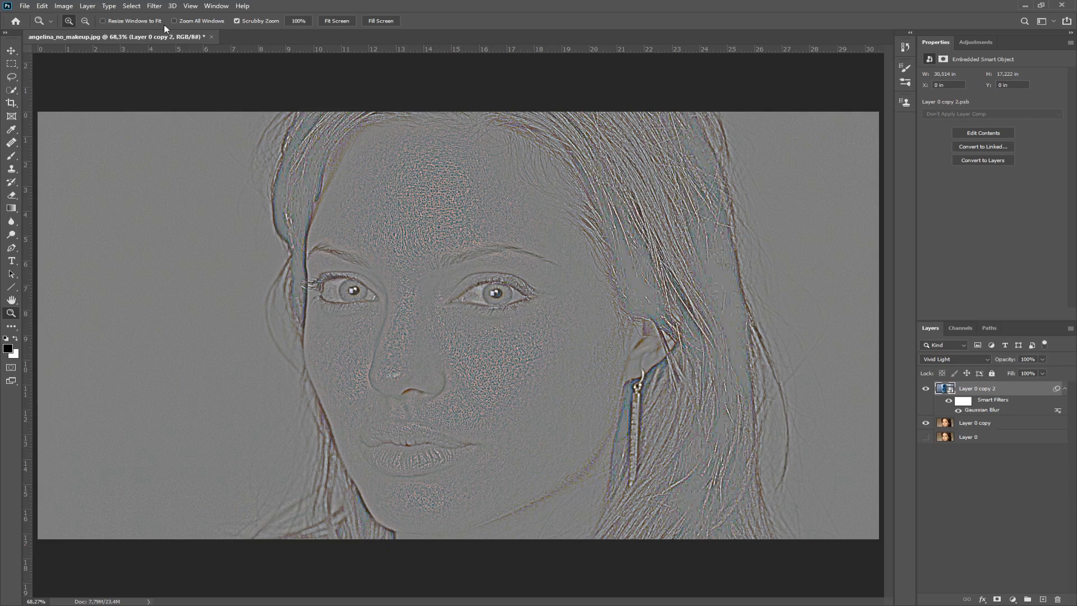
Apply a High Pass filter to Layer 0 copy 2, tuning the radius for smooth skin without orange halos around the features
click(154, 6)
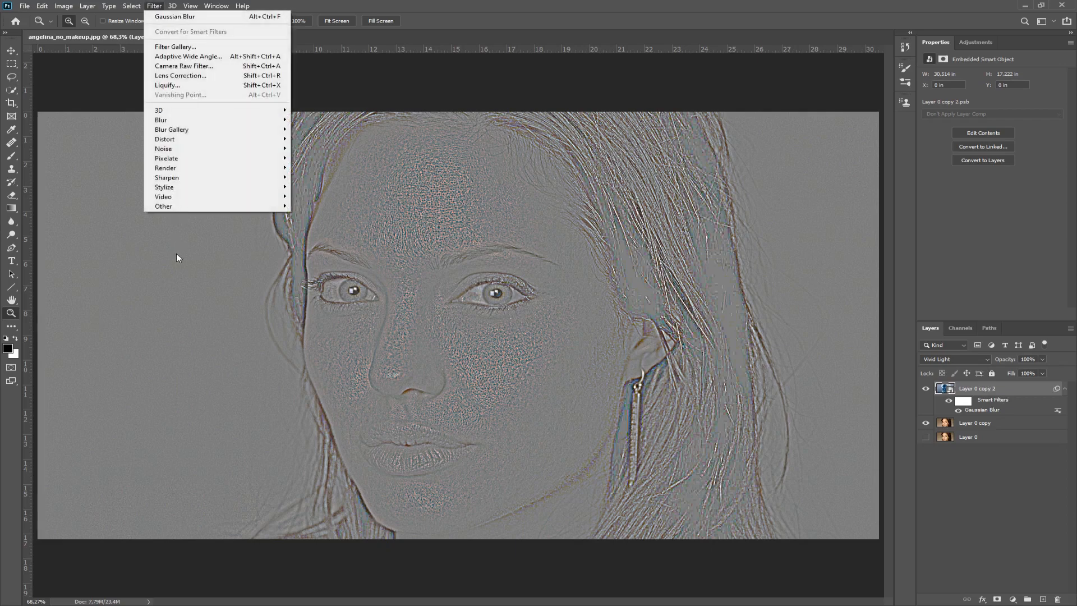
mouse_move(169, 209)
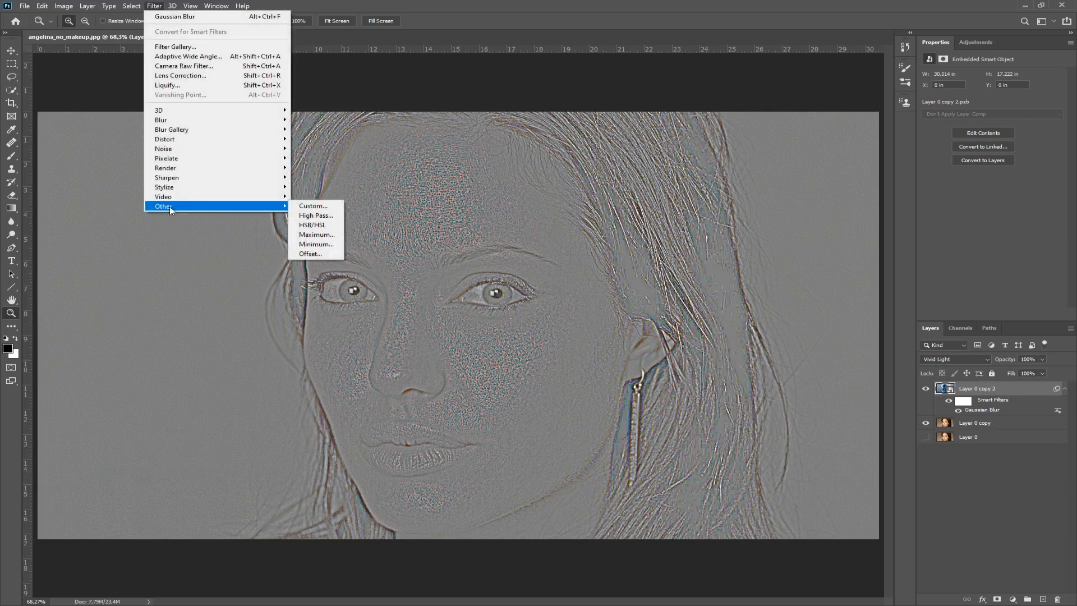
click(328, 216)
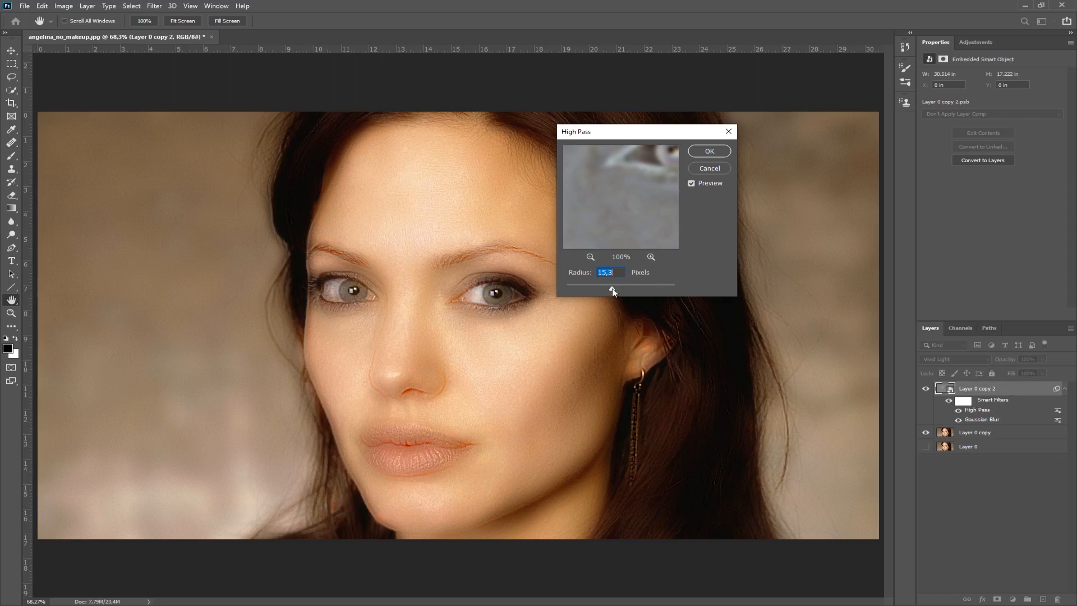
mouse_move(612, 288)
mouse_down()
mouse_move(626, 292)
mouse_move(575, 290)
mouse_move(610, 291)
mouse_up()
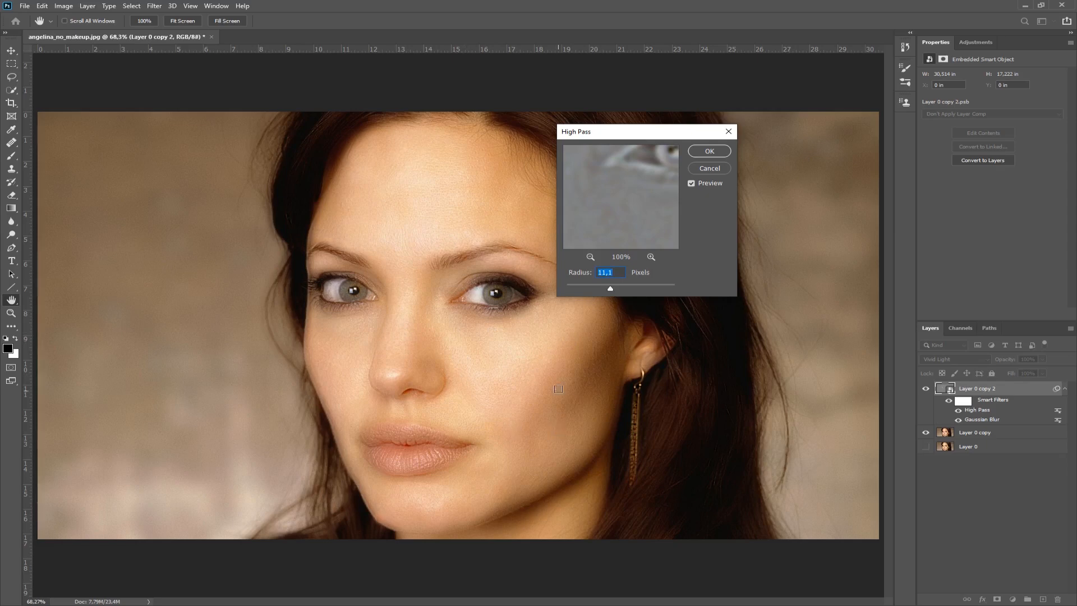
drag(611, 292, 618, 292)
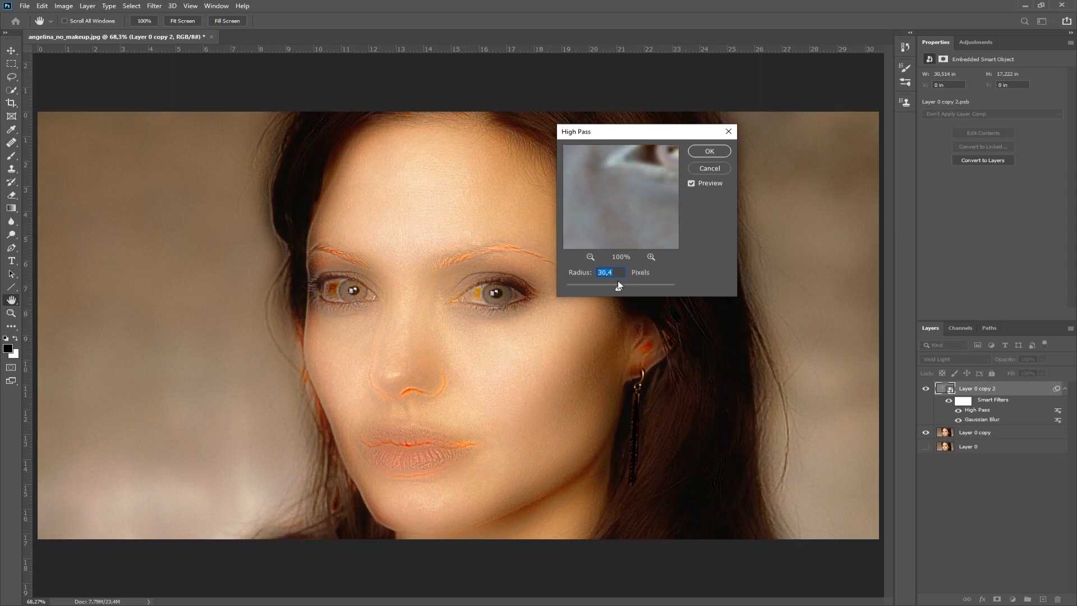
drag(619, 291, 614, 290)
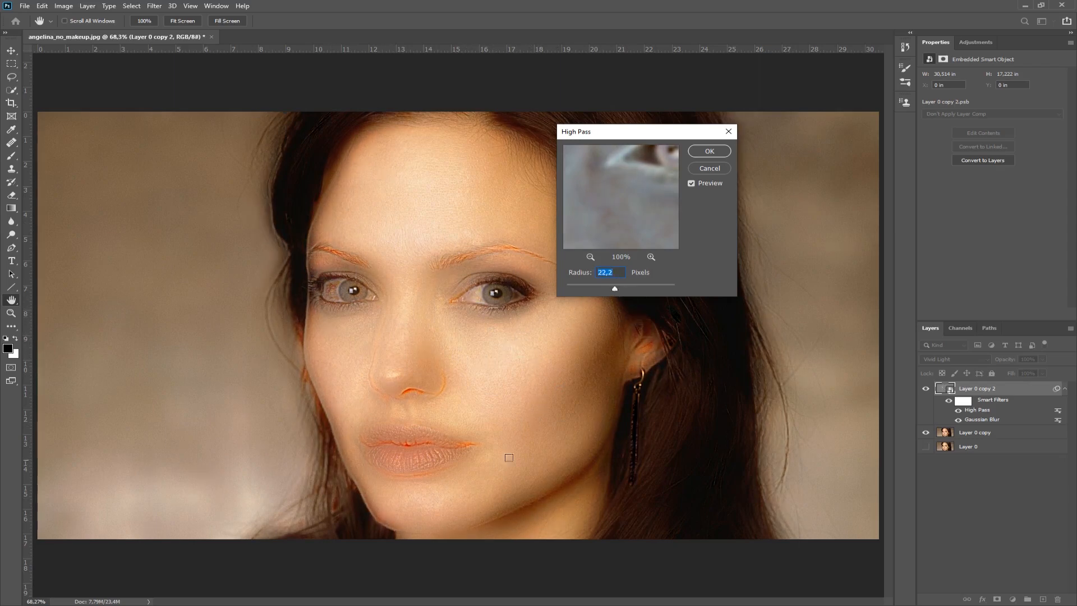
drag(618, 286, 614, 291)
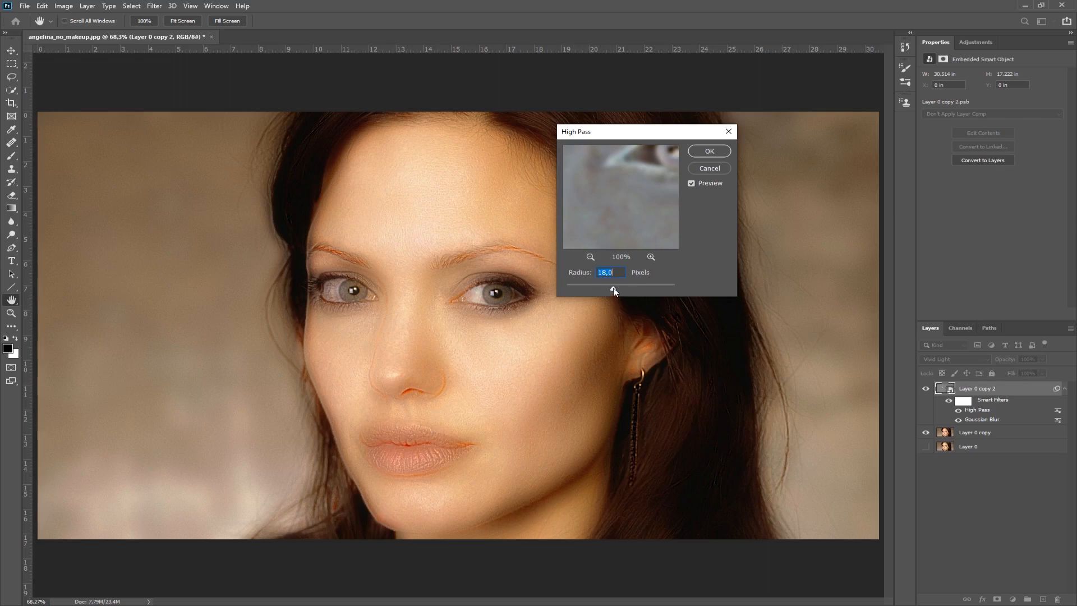
drag(613, 289, 612, 290)
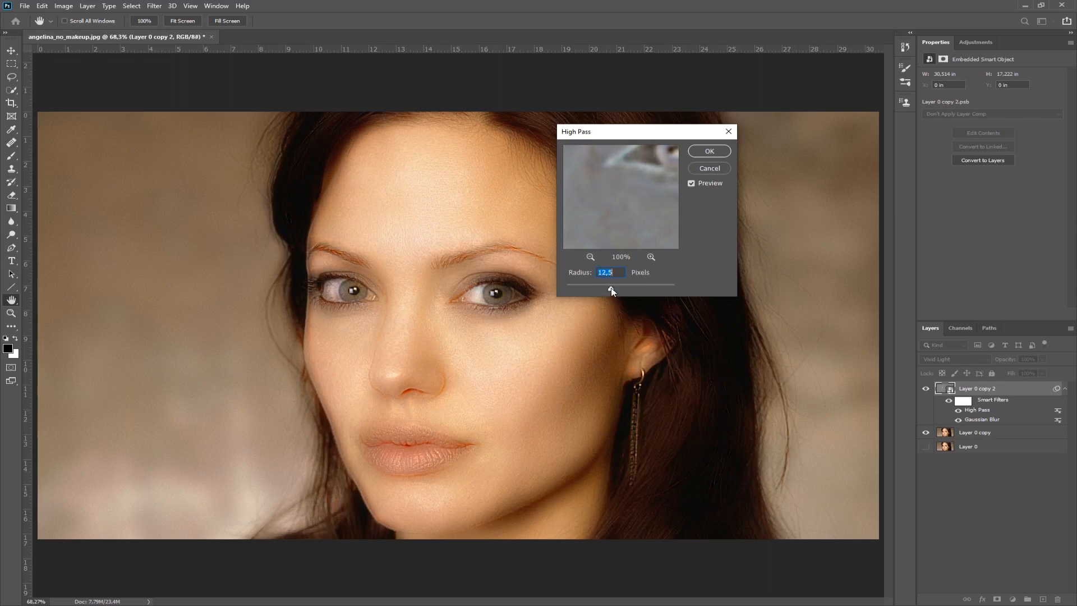
drag(611, 289, 612, 290)
click(709, 150)
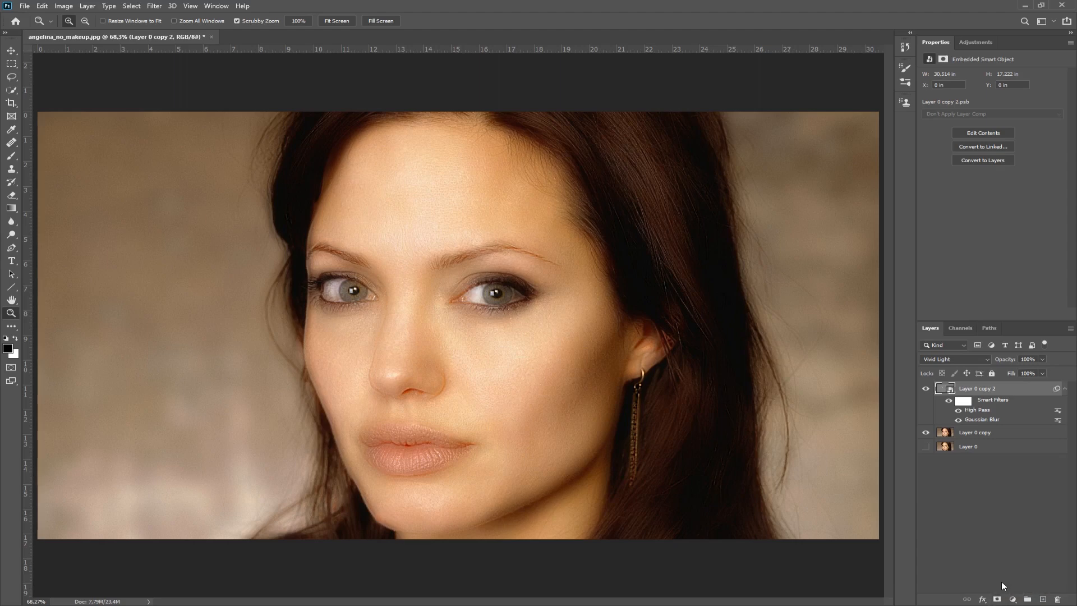
Add a black layer mask to Layer 0 copy 2 that hides the whole smoothing effect
key(alt)
key(alt)
alt+click(997, 600)
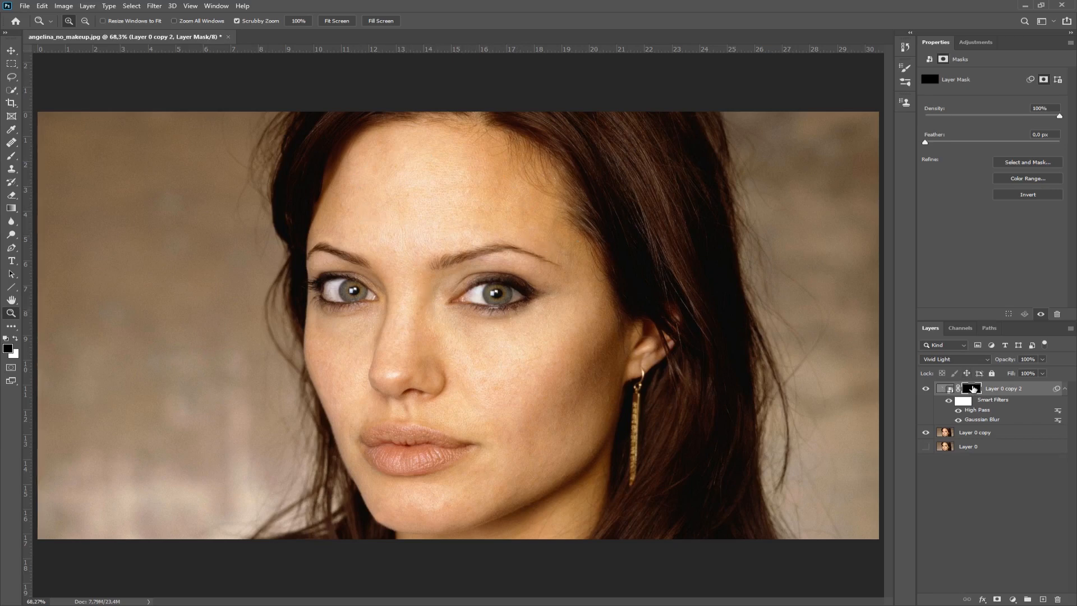
Prepare the Brush tool for painting on the mask with white as the foreground colour and 100% flow
click(15, 339)
click(11, 156)
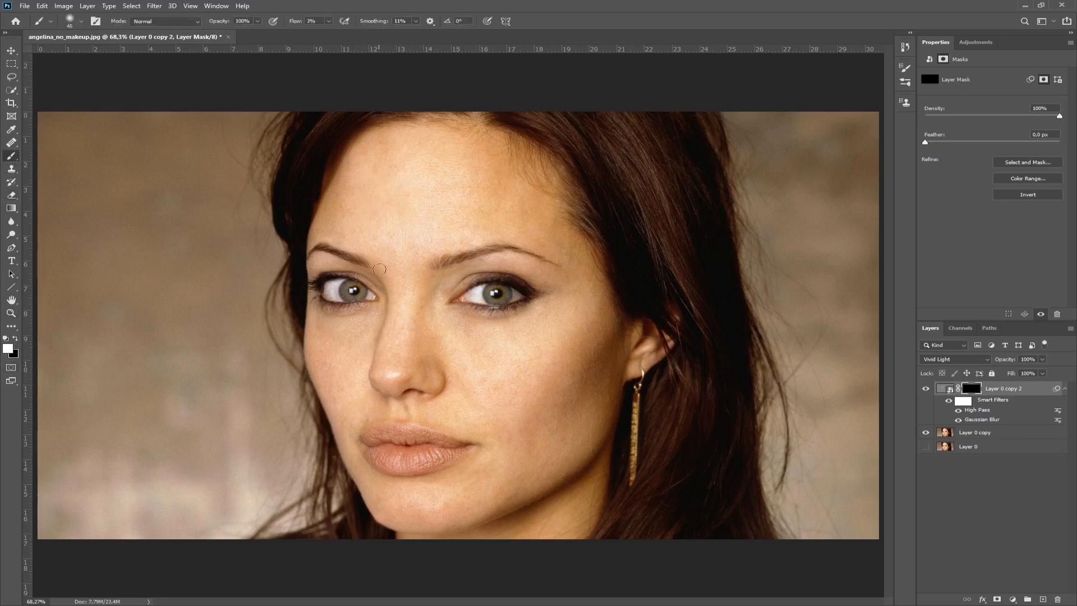
click(329, 21)
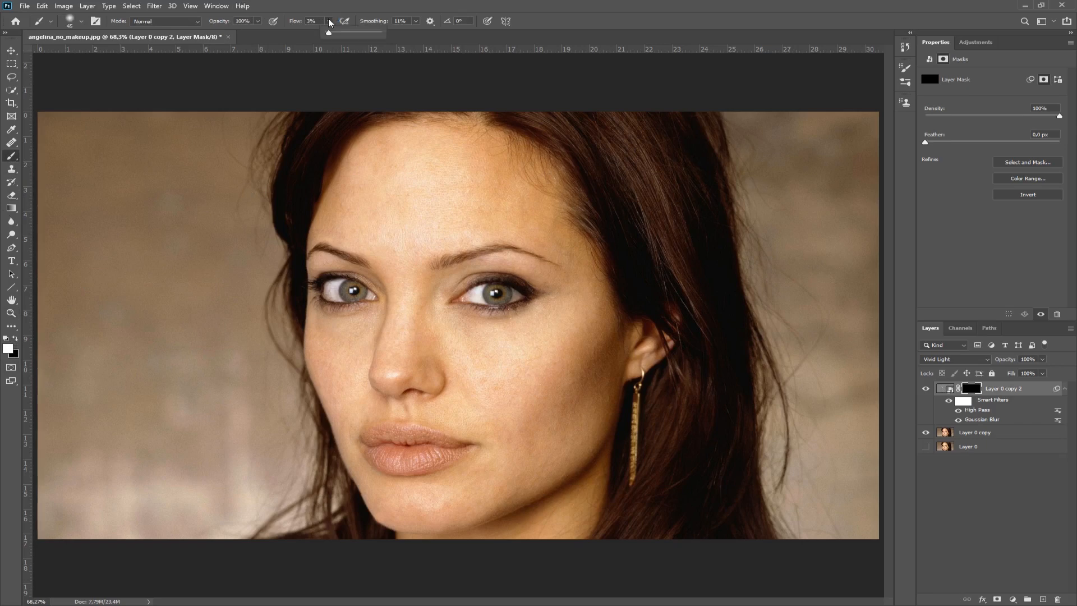
drag(330, 35, 379, 34)
click(420, 236)
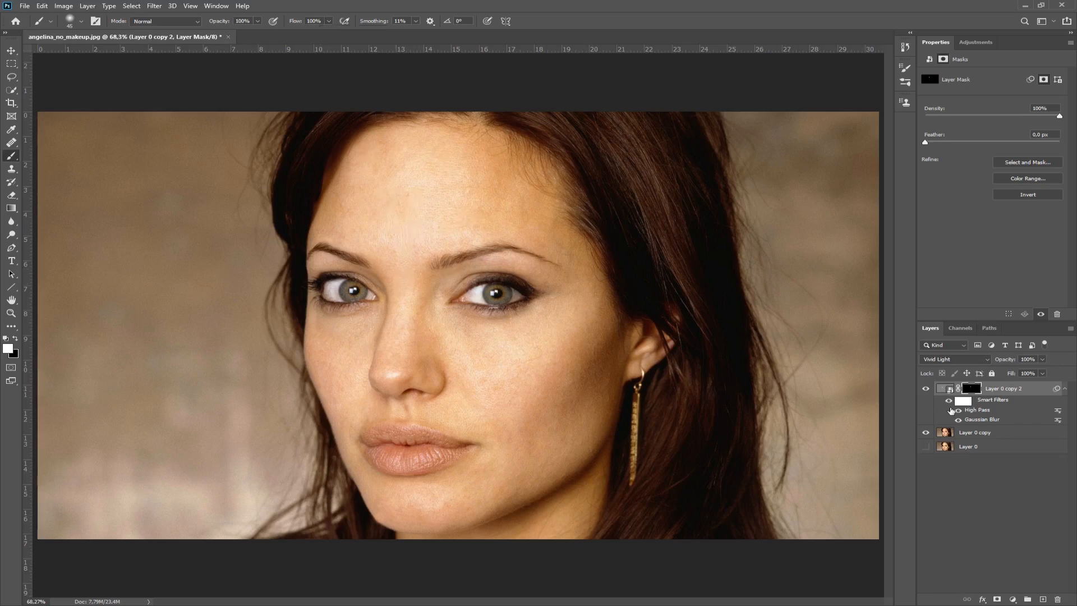
Paint white over the forehead, nose, cheeks and chin on the mask with a 94 px Hard Round Pressure Size brush
right_click(394, 185)
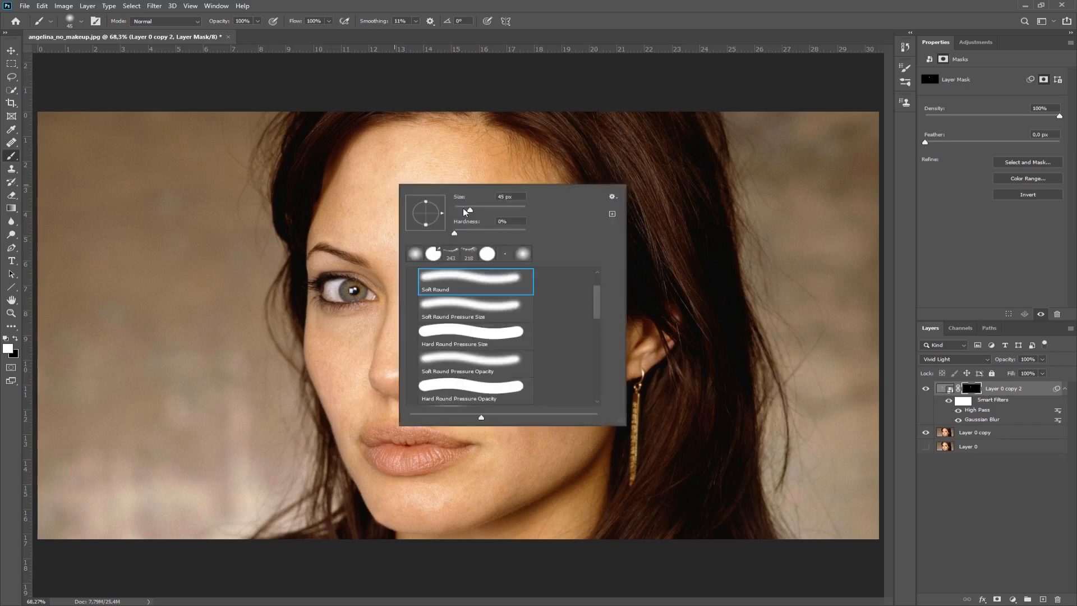
click(454, 330)
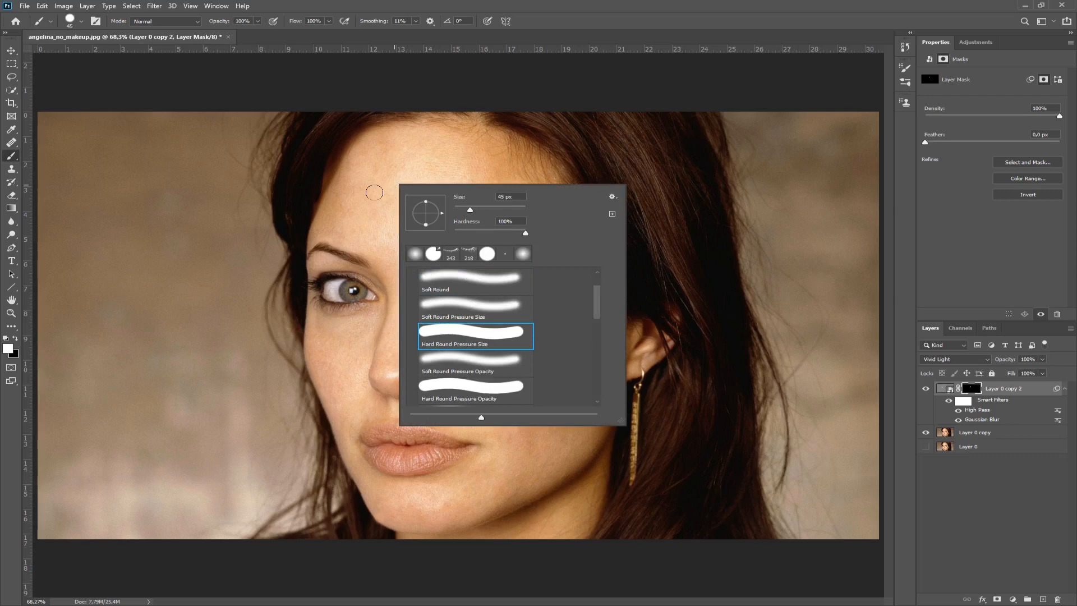
drag(474, 211, 527, 221)
key(Return)
right_click(444, 186)
key(Return)
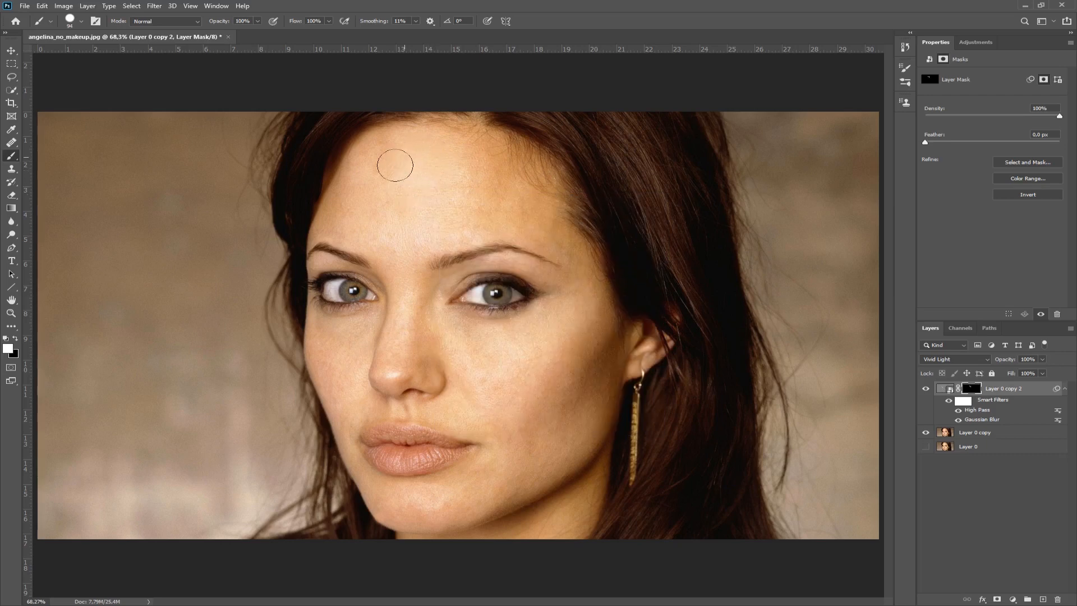
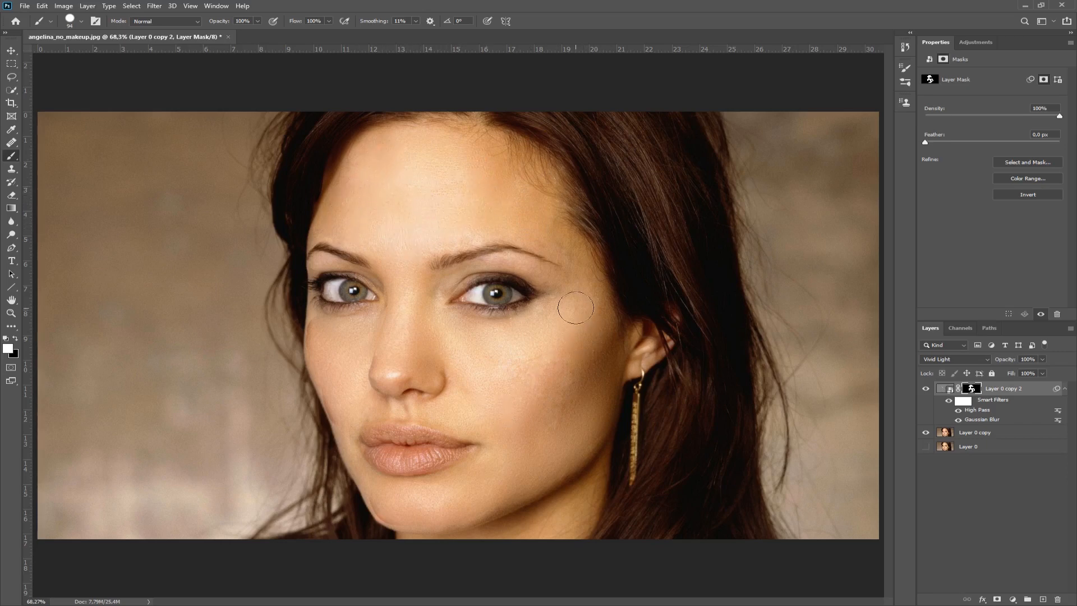
mouse_move(576, 307)
mouse_down()
mouse_move(509, 384)
mouse_move(543, 357)
mouse_move(543, 375)
mouse_move(558, 371)
mouse_move(566, 349)
mouse_move(541, 344)
mouse_move(501, 394)
mouse_move(481, 365)
mouse_move(510, 440)
mouse_move(504, 464)
mouse_up()
Display the layer mask alone, fill the small black gaps in the forehead and cheek with white, and return to the portrait
alt+click(971, 388)
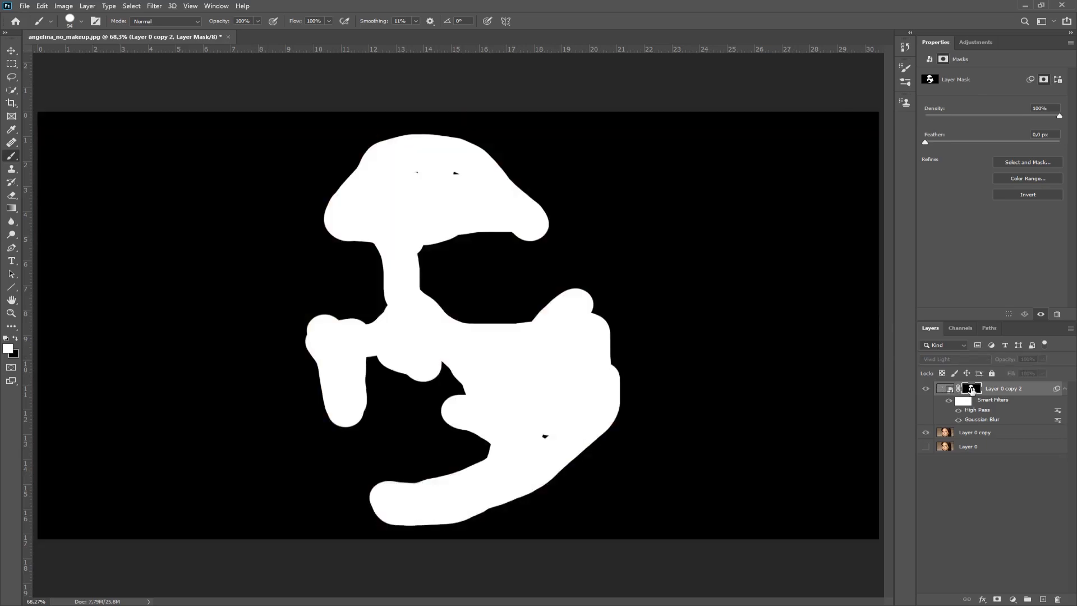
click(544, 434)
click(455, 174)
click(418, 175)
alt+click(972, 388)
click(972, 389)
key(x)
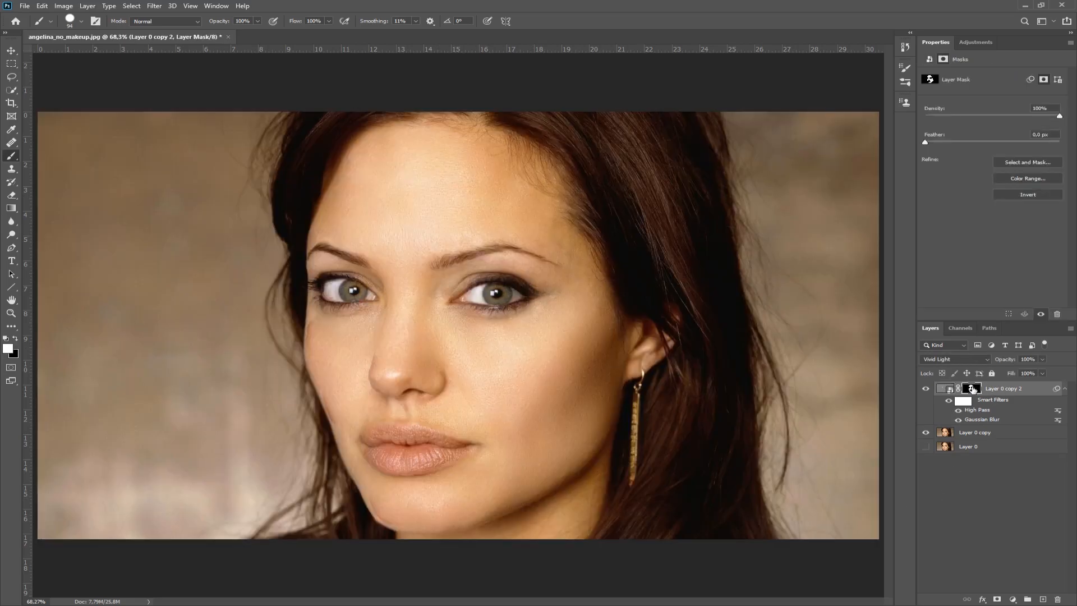
Set the brush to Soft Round Pressure Size at 45 px with 0% hardness for refining the mask around the eyes at 200% zoom
click(10, 313)
right_click(512, 359)
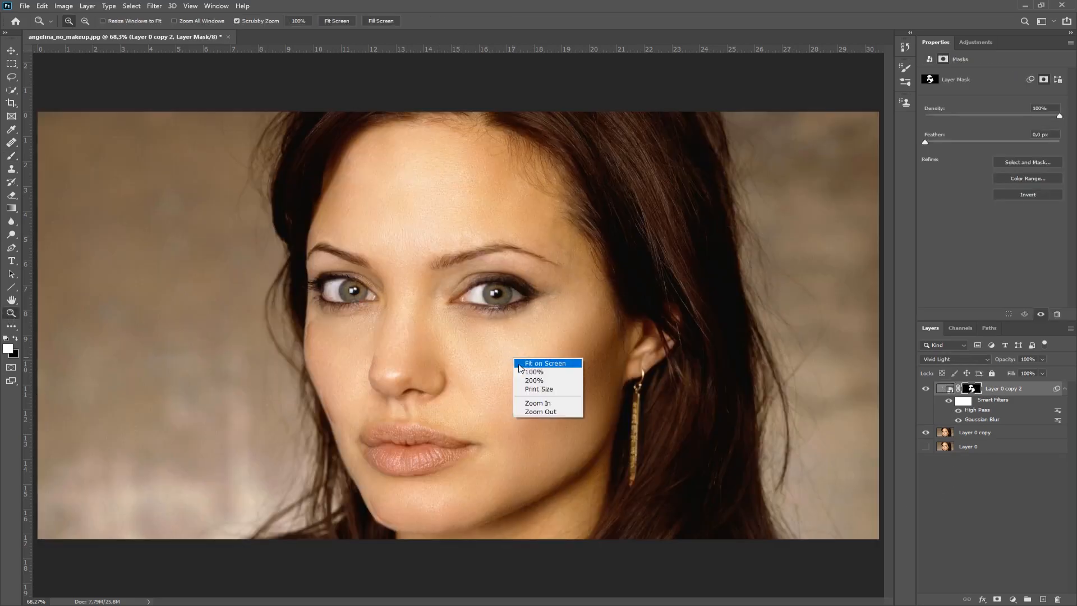
click(533, 381)
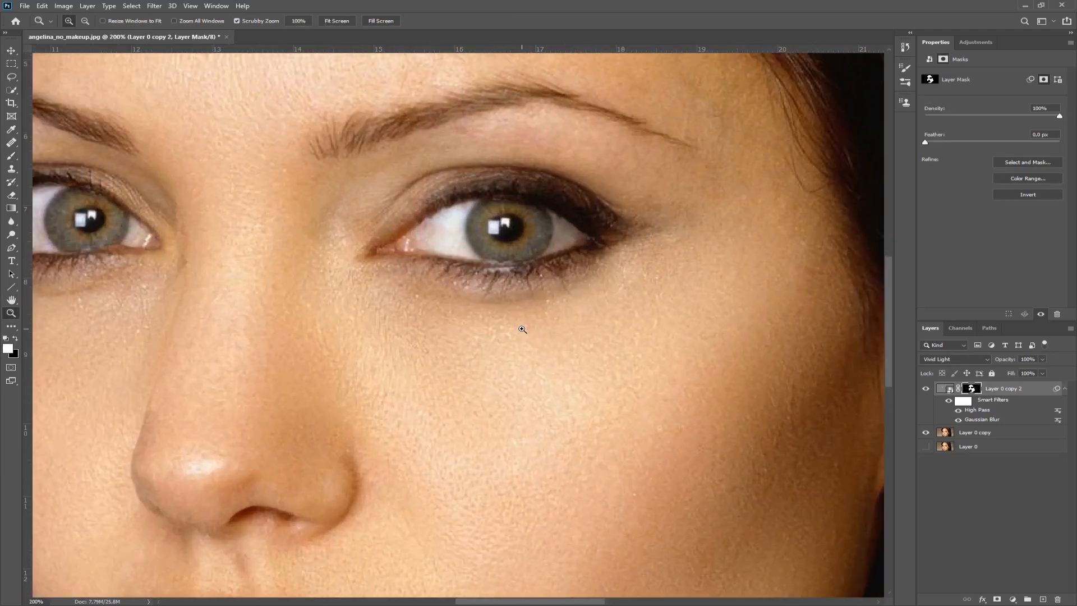
drag(538, 248, 518, 335)
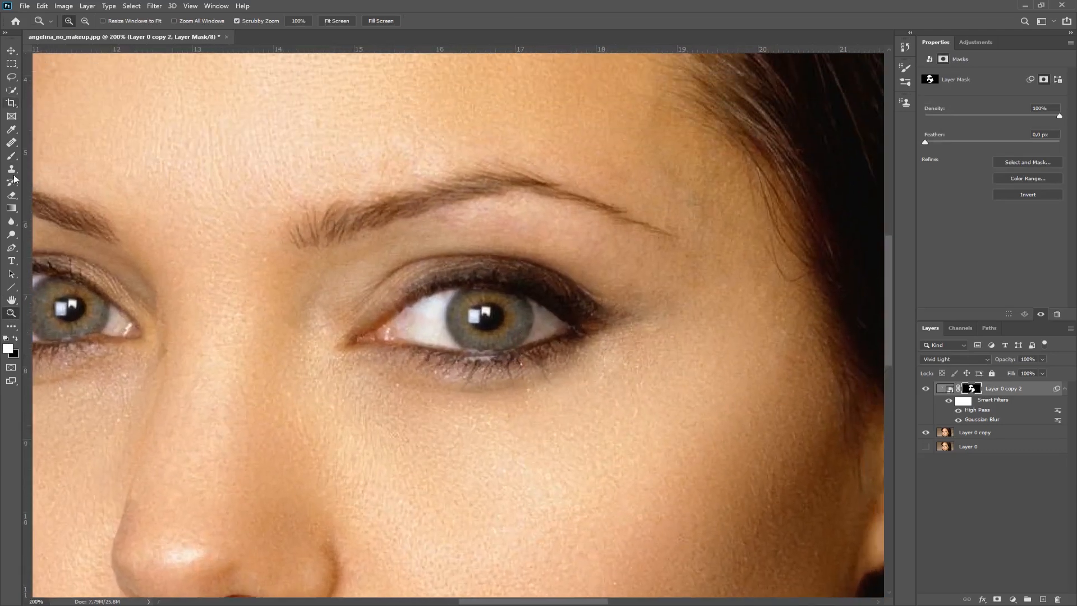
click(12, 155)
right_click(484, 227)
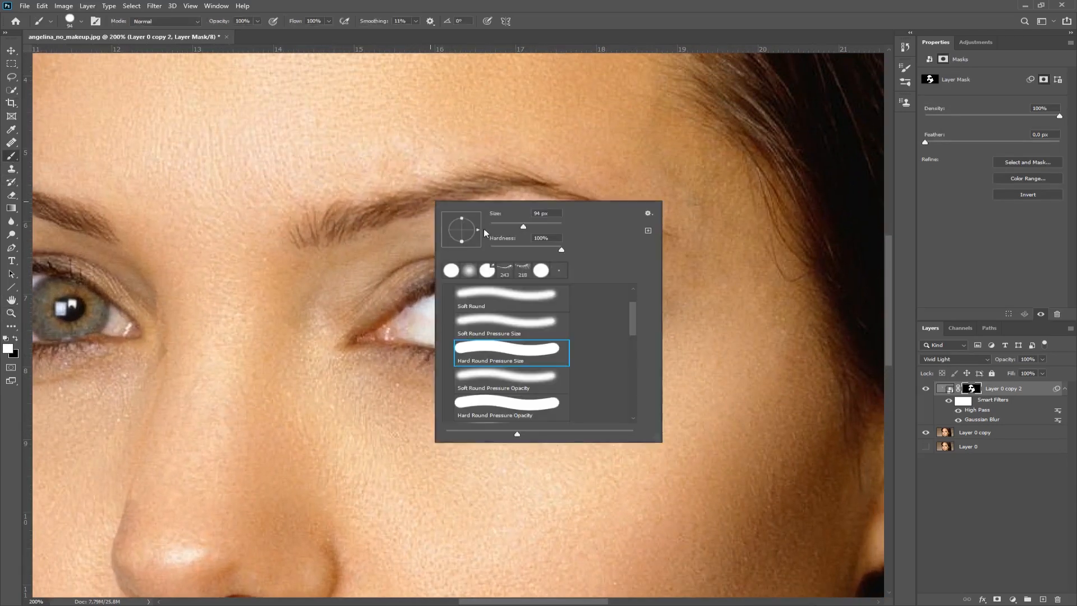
click(497, 324)
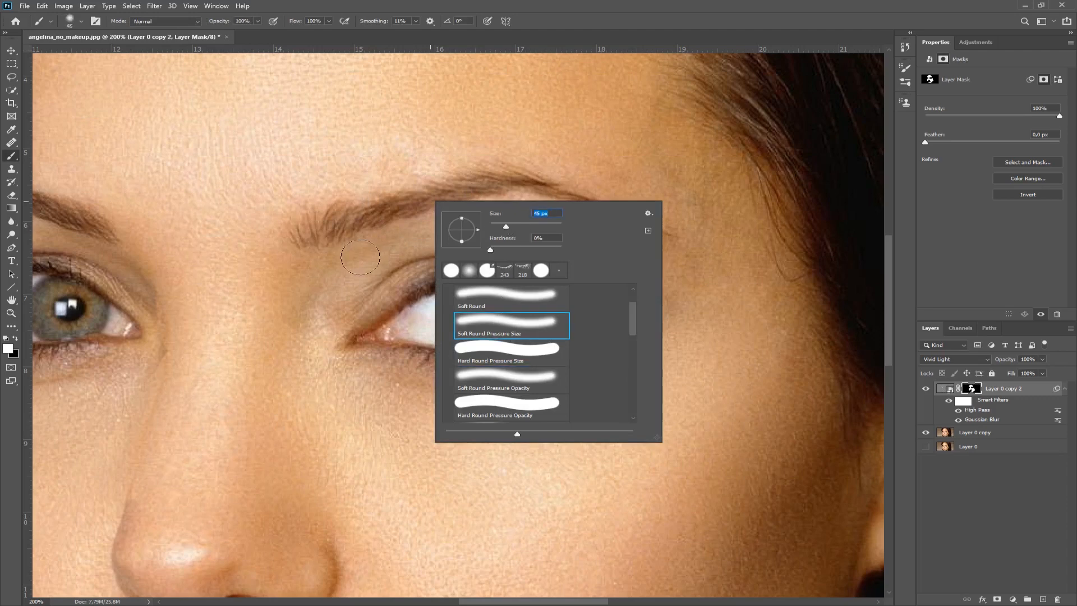
key(Return)
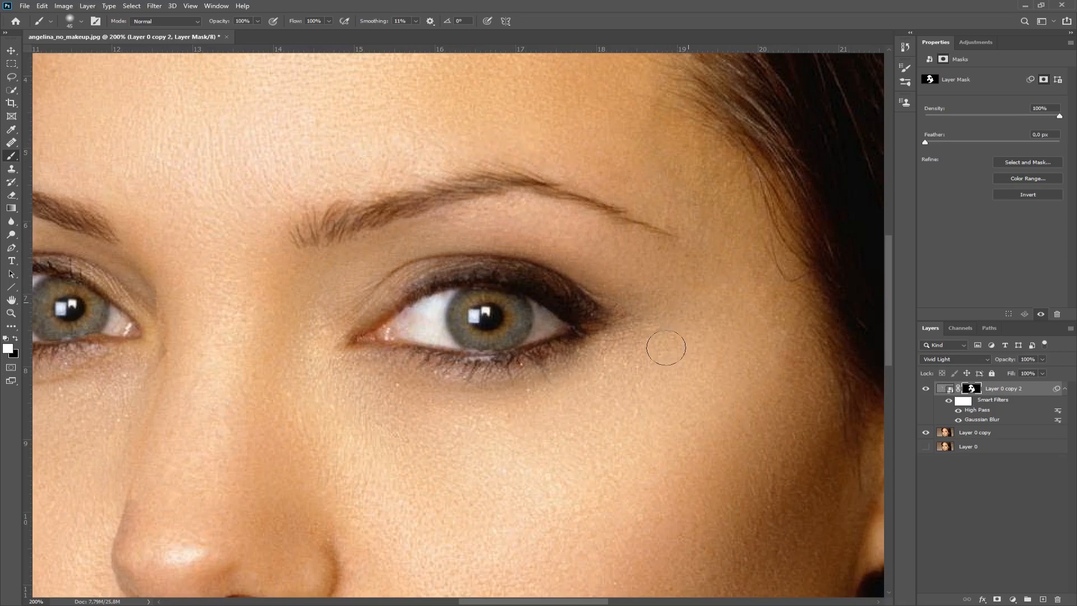
Paint white on the mask beneath the eye nearest the face's edge, across the adjoining cheek, around the nose and above the upper lip
drag(476, 443, 751, 448)
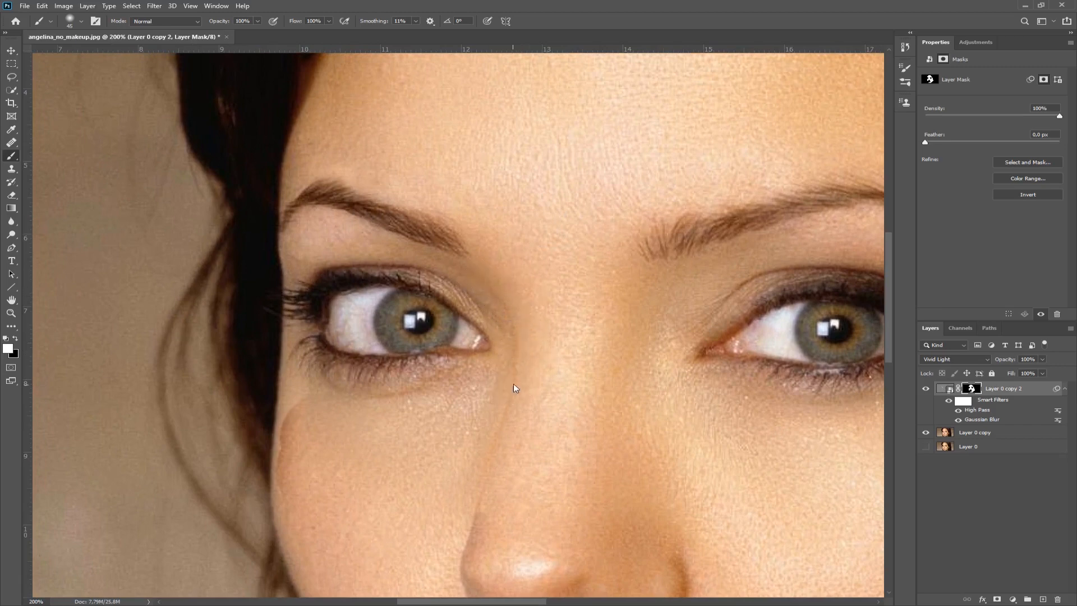
mouse_move(333, 406)
mouse_down()
mouse_move(301, 396)
mouse_move(473, 349)
mouse_move(391, 443)
mouse_move(299, 391)
mouse_move(293, 454)
mouse_move(284, 406)
mouse_move(298, 534)
mouse_move(315, 522)
mouse_move(321, 261)
mouse_move(359, 383)
mouse_up()
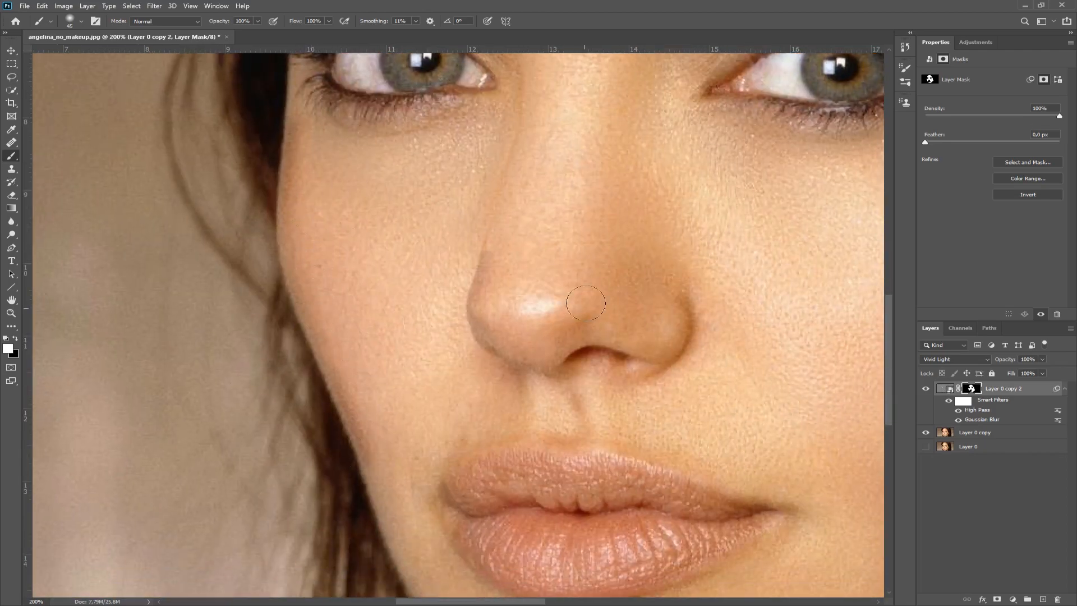
mouse_move(484, 238)
mouse_down()
mouse_move(445, 290)
mouse_move(457, 282)
mouse_move(491, 321)
mouse_move(469, 312)
mouse_move(472, 299)
mouse_move(456, 328)
mouse_move(482, 317)
mouse_move(512, 338)
mouse_move(454, 301)
mouse_move(463, 286)
mouse_move(472, 359)
mouse_move(565, 374)
mouse_up()
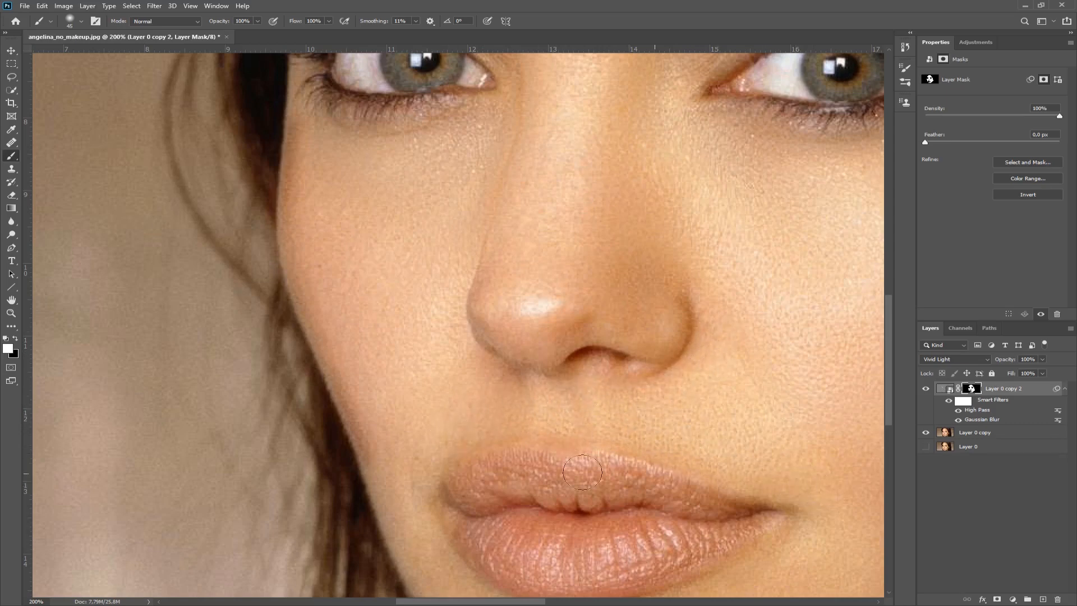
mouse_move(446, 469)
mouse_down()
mouse_move(512, 349)
mouse_move(505, 332)
mouse_up()
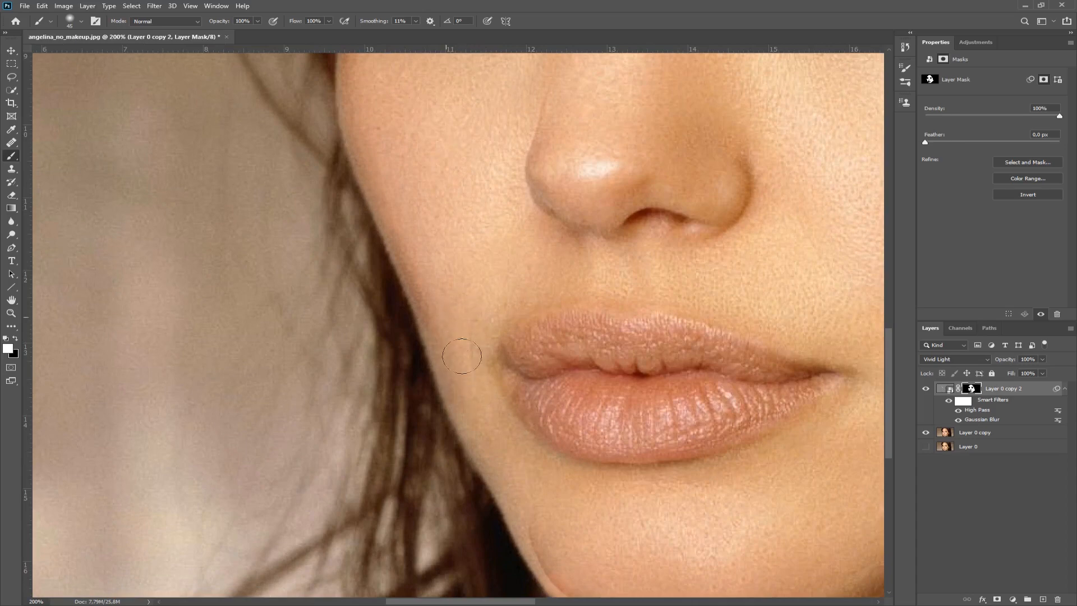
Extend the white mask area along the lower cheek, the jaw edge and the chin around the lips
mouse_move(517, 485)
mouse_down()
mouse_move(529, 524)
mouse_move(392, 243)
mouse_up()
drag(428, 327, 485, 367)
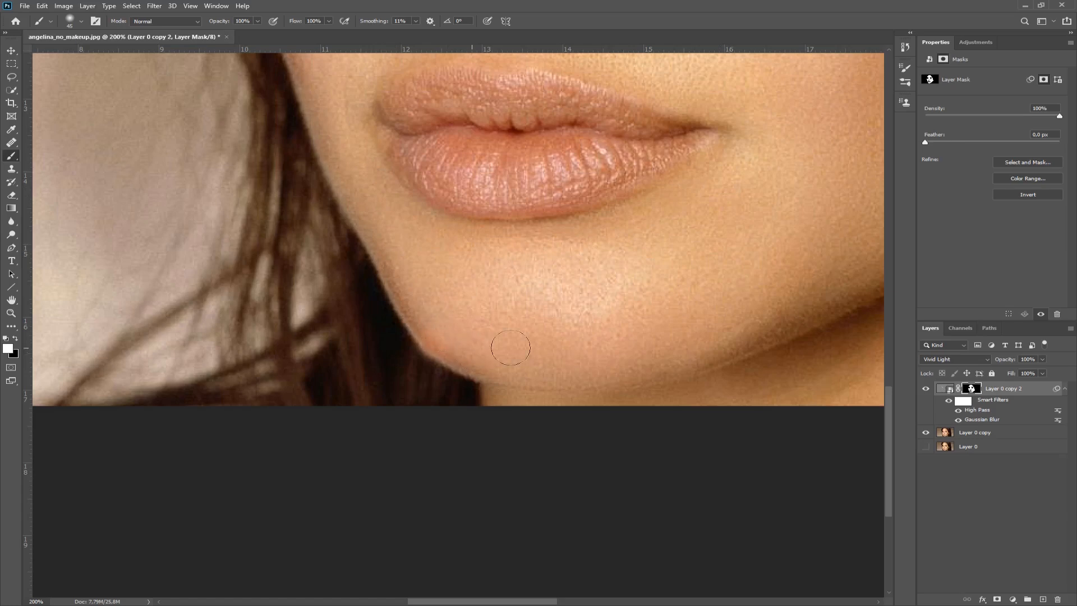
drag(780, 308, 701, 387)
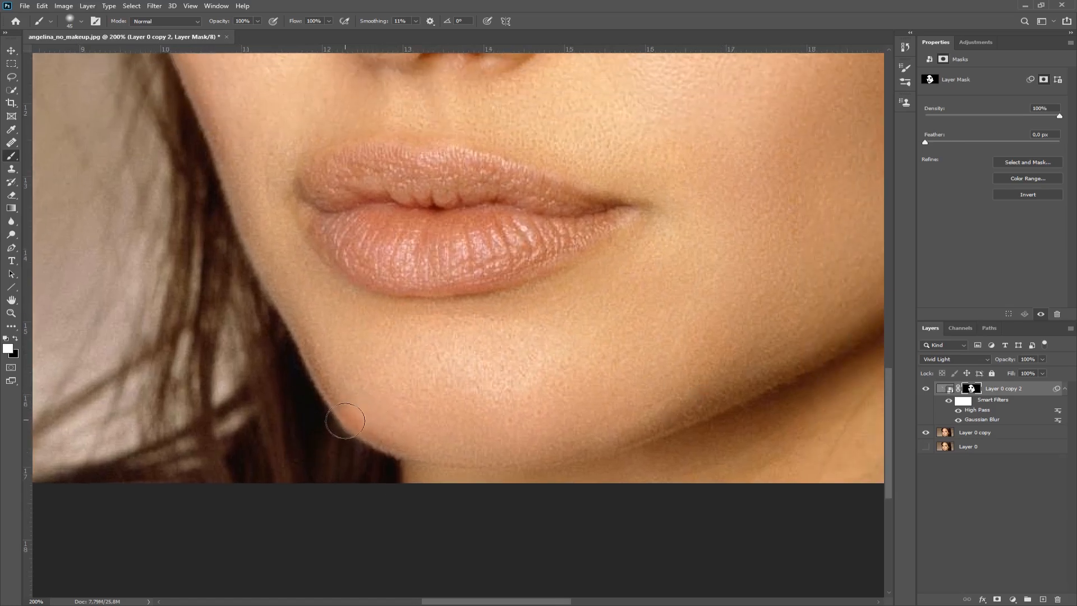
mouse_move(697, 193)
mouse_down()
mouse_move(649, 373)
mouse_move(650, 469)
mouse_up()
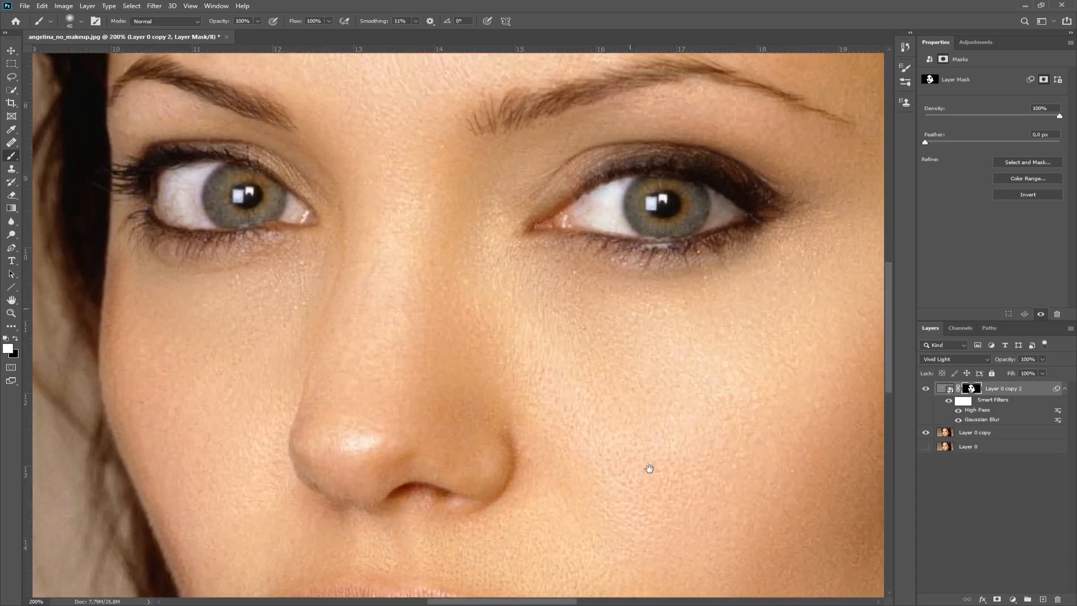
Paint white on the mask over the remaining forehead skin up to the hairline and temples
drag(443, 256, 524, 397)
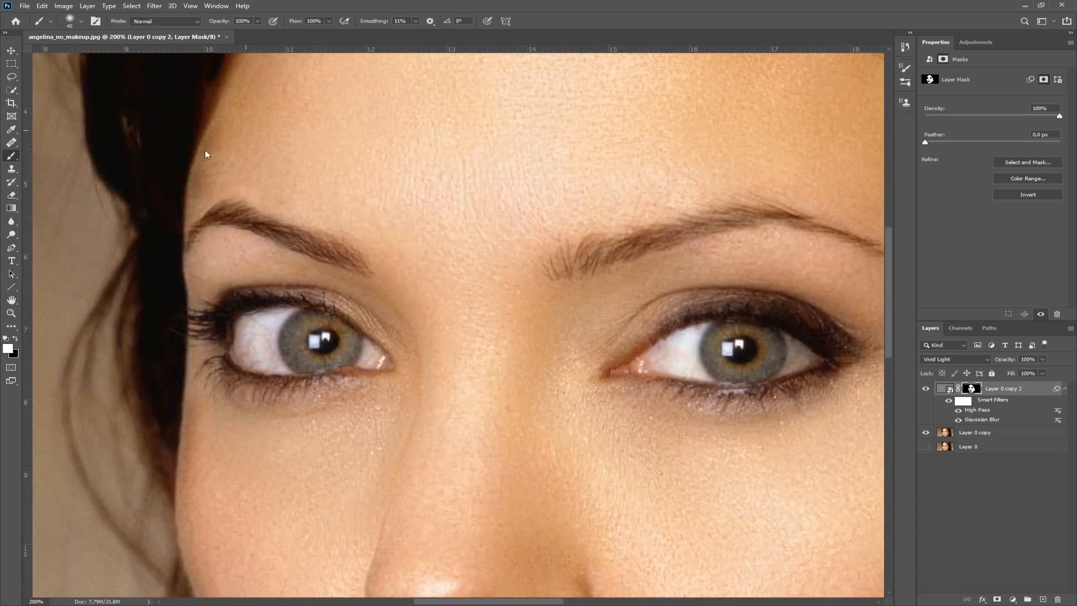
drag(205, 154, 230, 244)
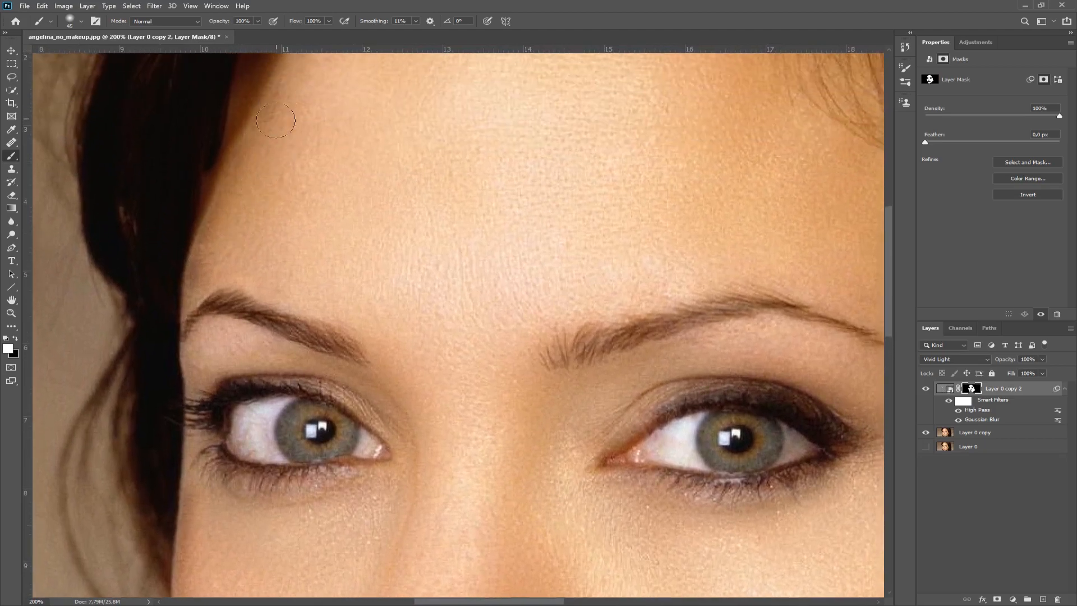
drag(275, 120, 288, 271)
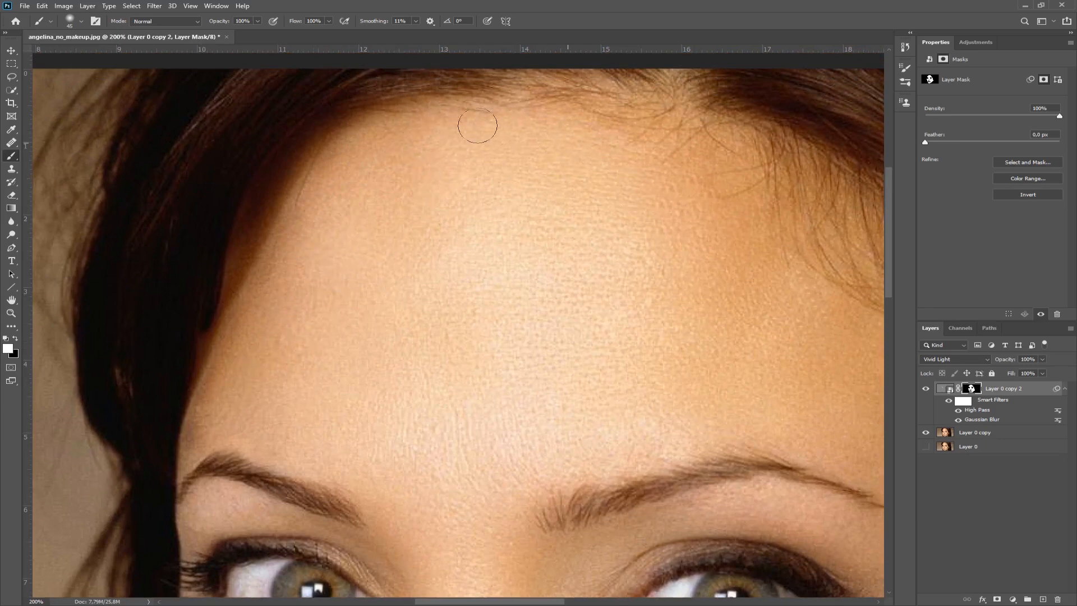
drag(581, 276, 361, 285)
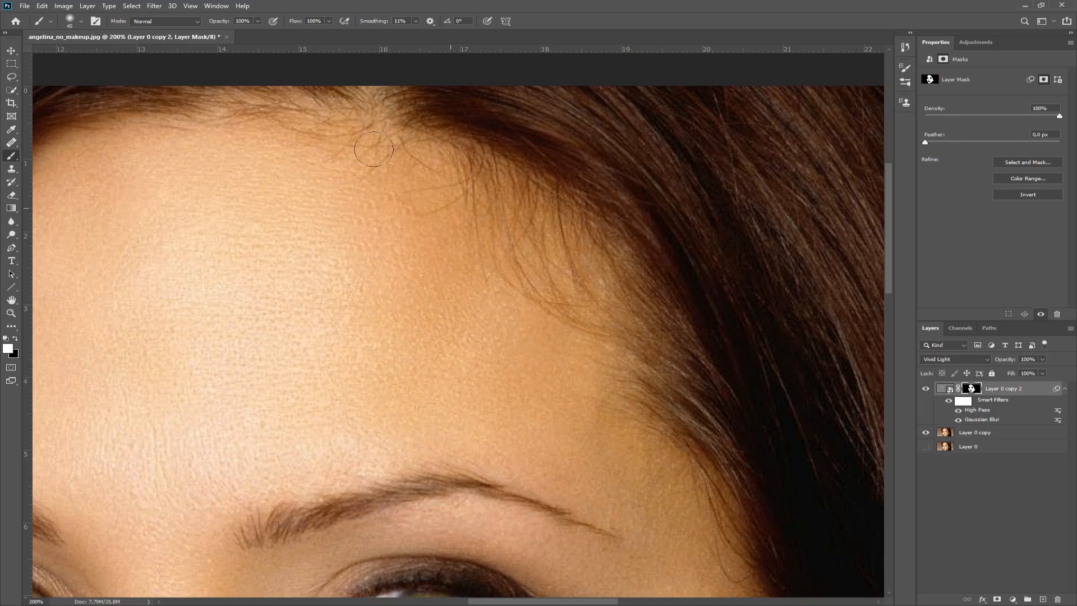
drag(563, 452, 293, 180)
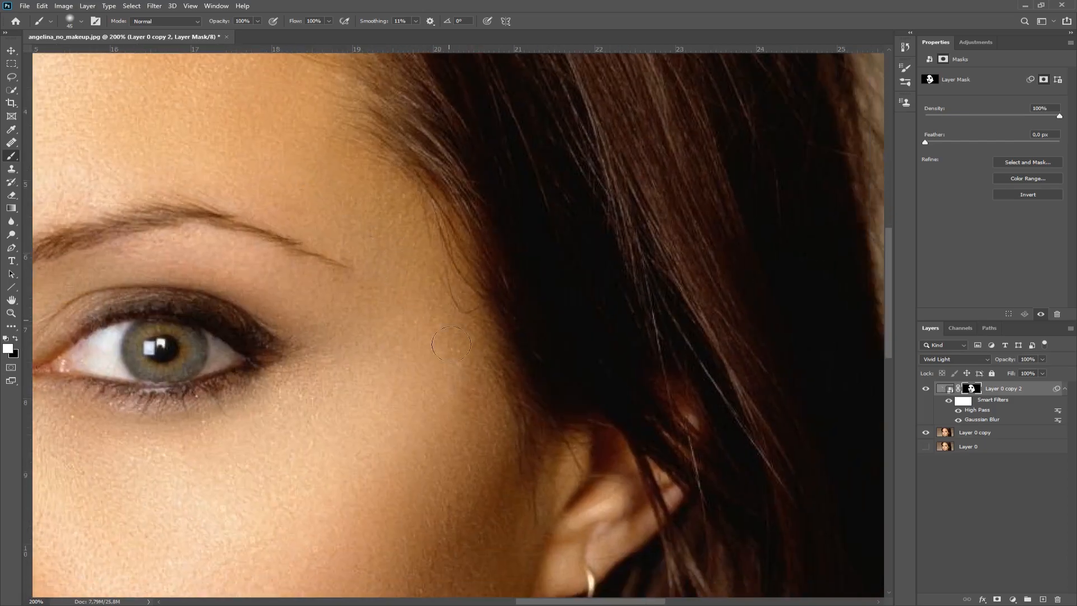
Paint white on the mask over the cheek beside the ear, the jawline and the neck, and return to the full portrait
drag(426, 503, 368, 316)
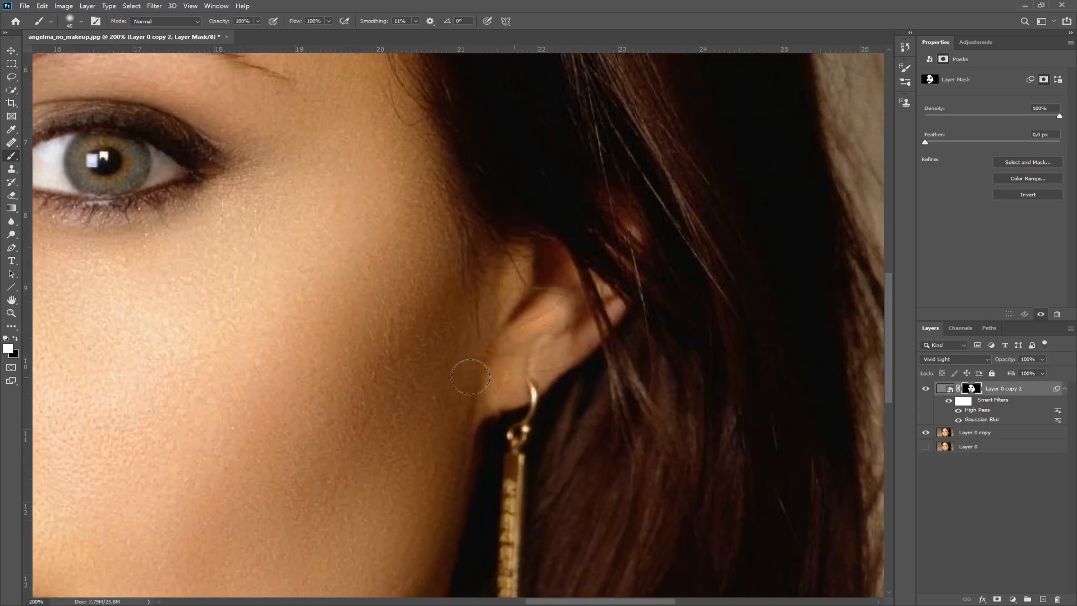
mouse_move(413, 392)
mouse_down()
mouse_move(428, 183)
mouse_move(493, 141)
mouse_up()
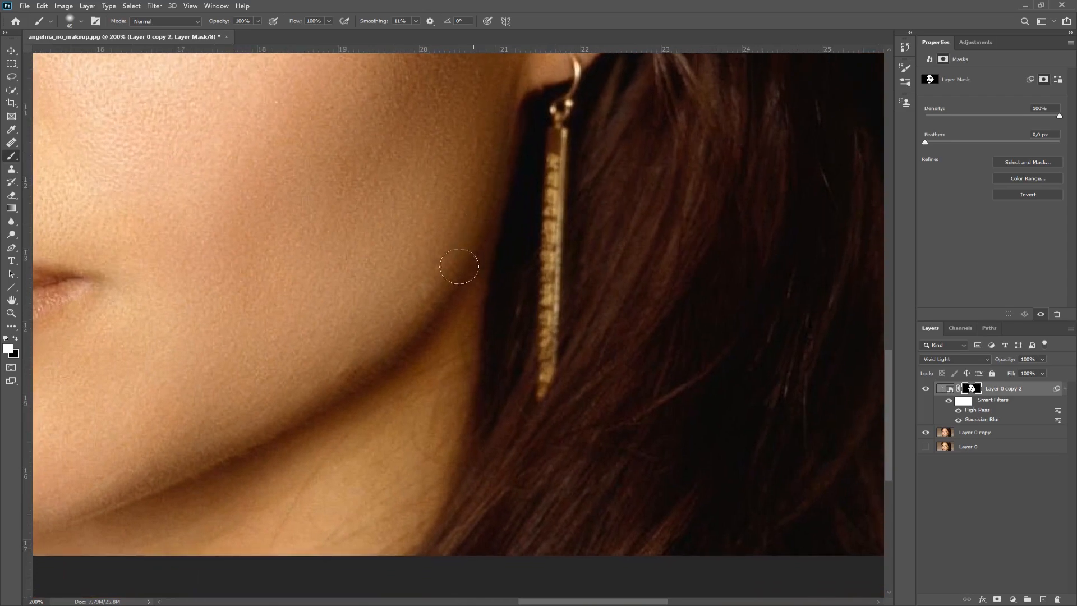
drag(396, 363, 624, 134)
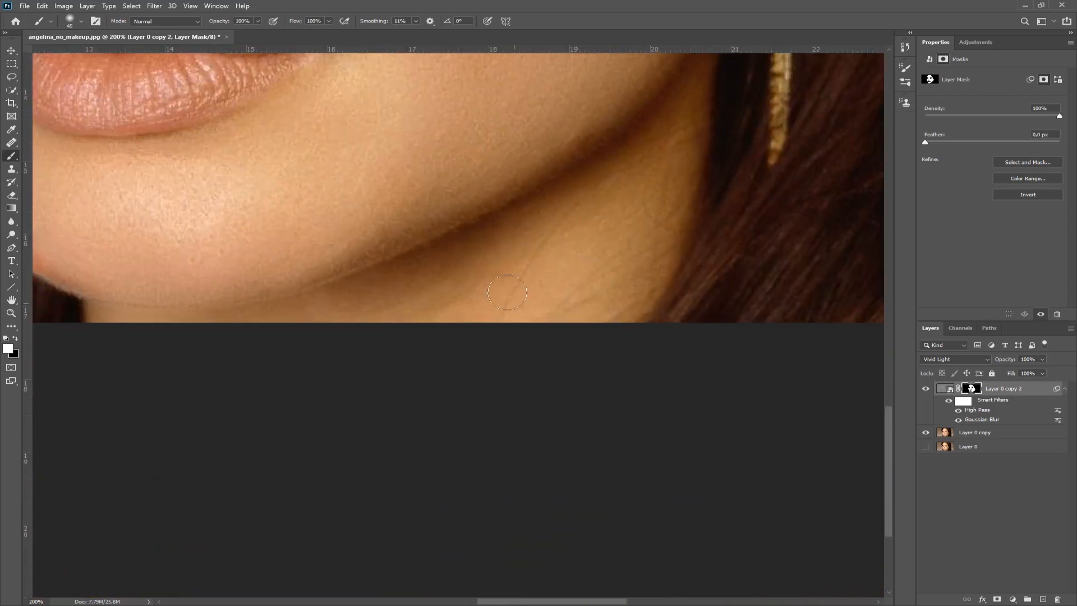
mouse_move(446, 264)
mouse_down()
mouse_move(419, 247)
mouse_move(357, 307)
mouse_move(334, 309)
mouse_move(322, 283)
mouse_move(300, 272)
mouse_up()
key(z)
right_click(391, 281)
click(406, 288)
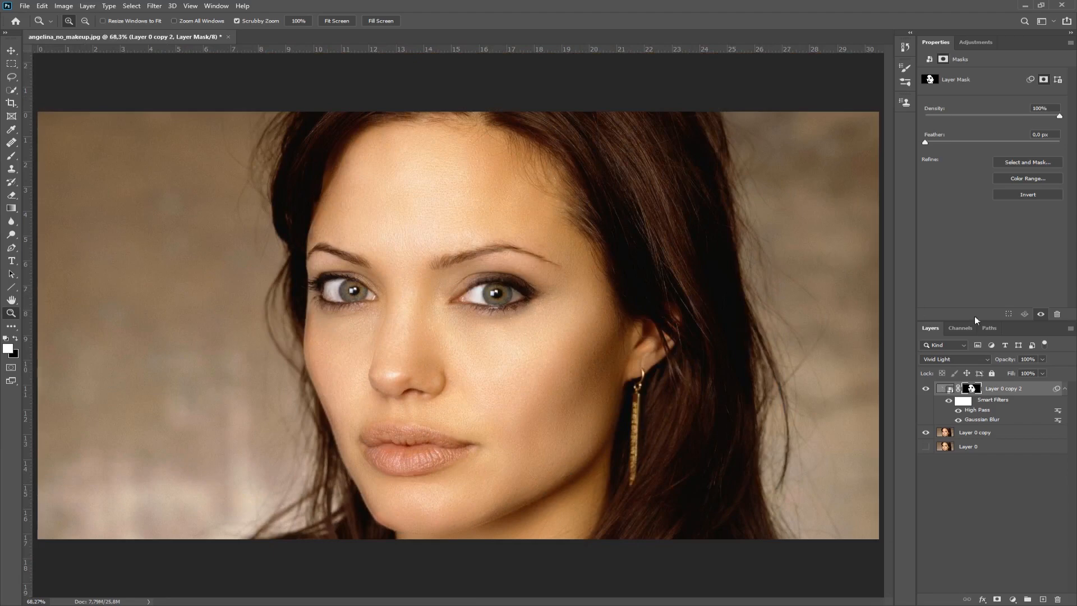
Lower the opacity of the Layer 0 copy 2 smoothing layer to 91%
click(948, 389)
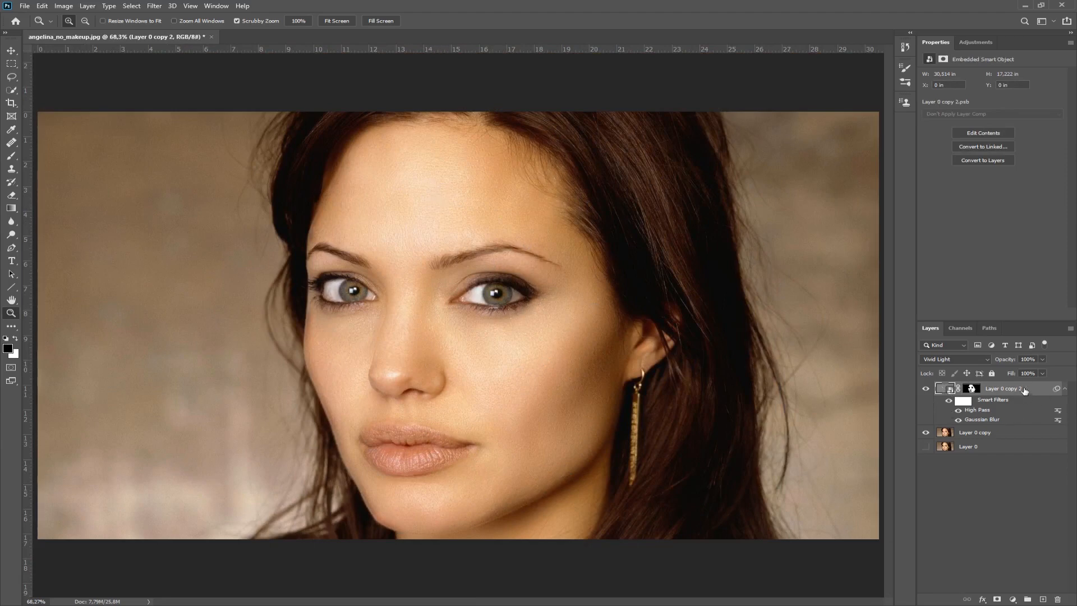
click(1042, 359)
drag(994, 377, 973, 379)
drag(1037, 374, 1039, 374)
Compare the retouched portrait with the original Layer 0 by toggling the layers' visibility
click(926, 448)
click(927, 389)
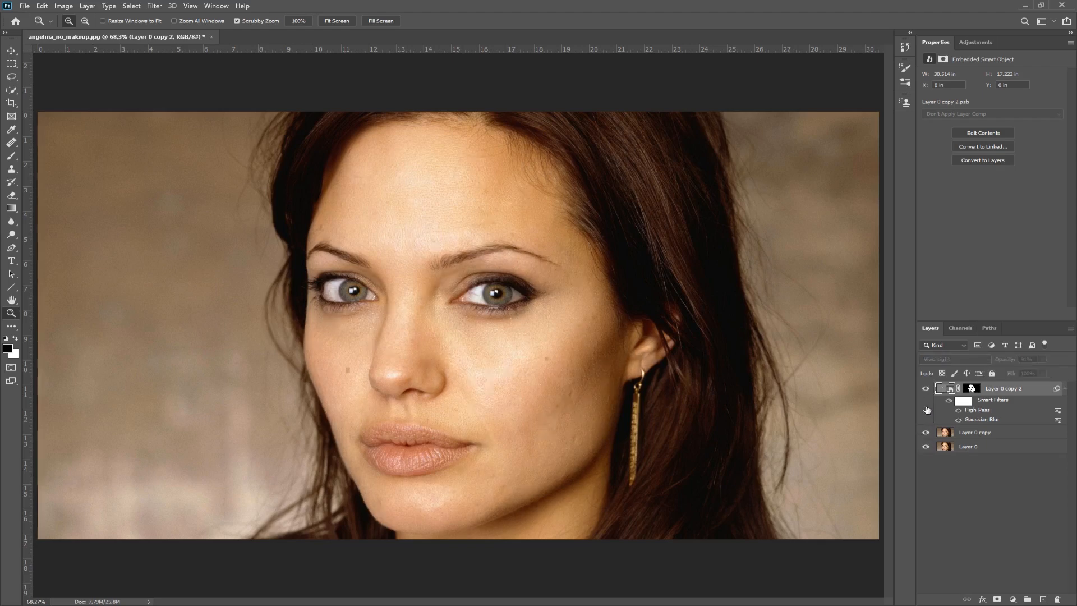
click(927, 389)
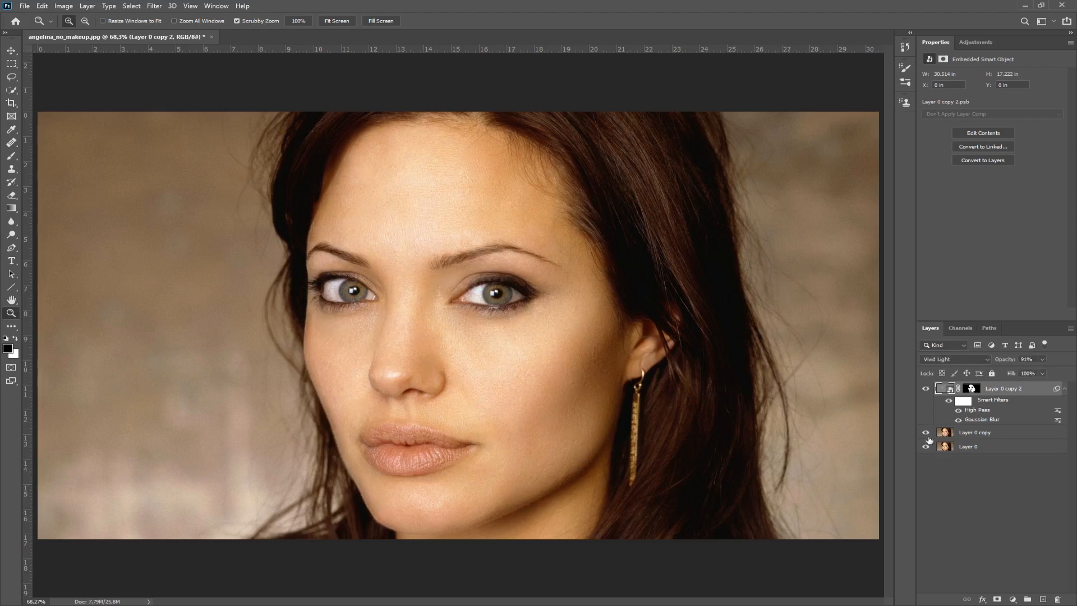
click(925, 389)
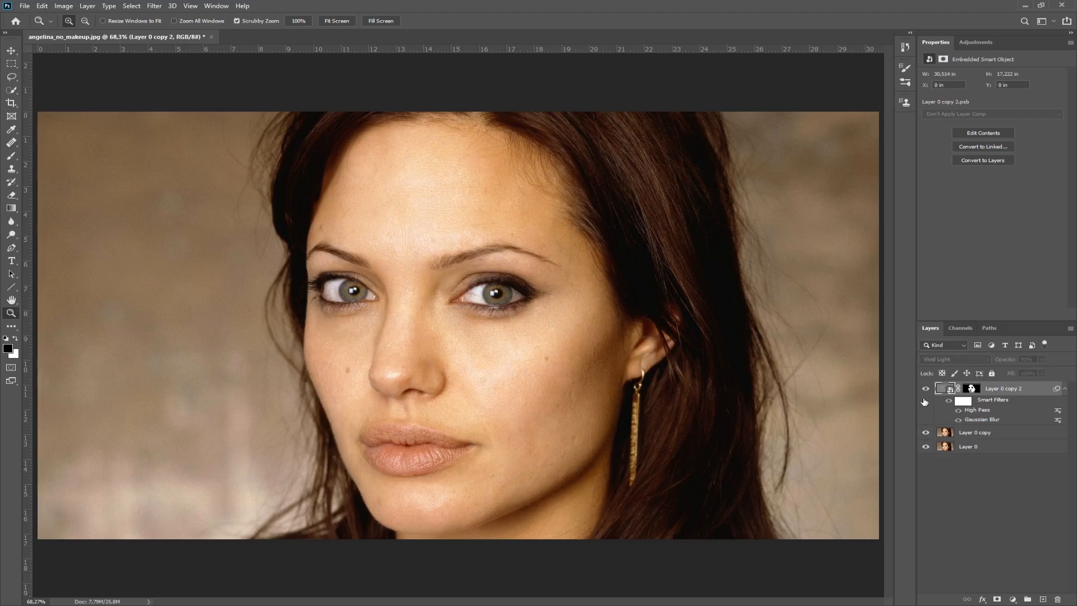
click(925, 388)
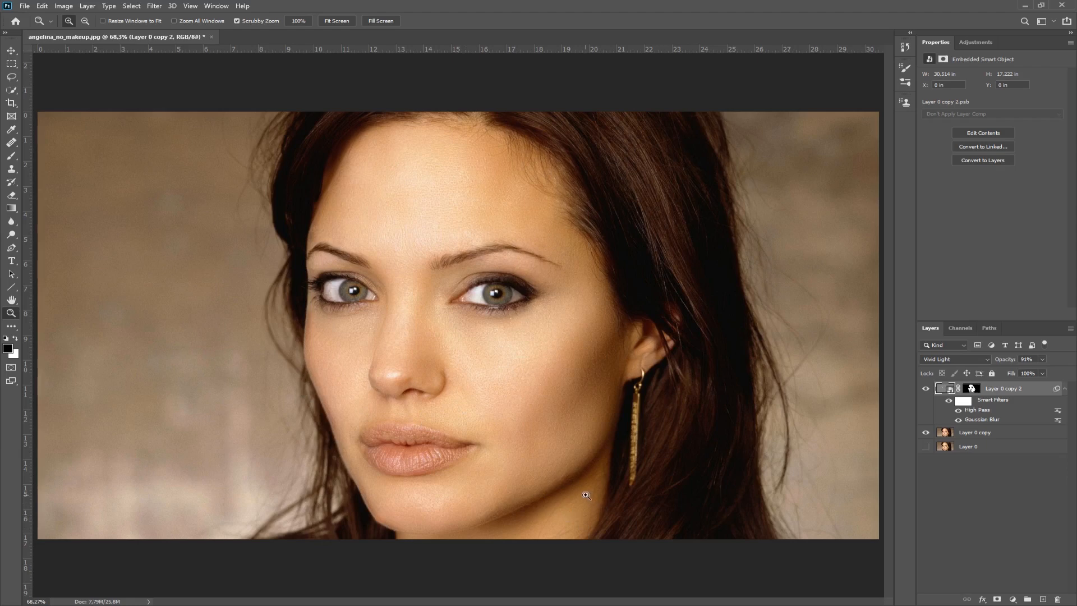
right_click(434, 460)
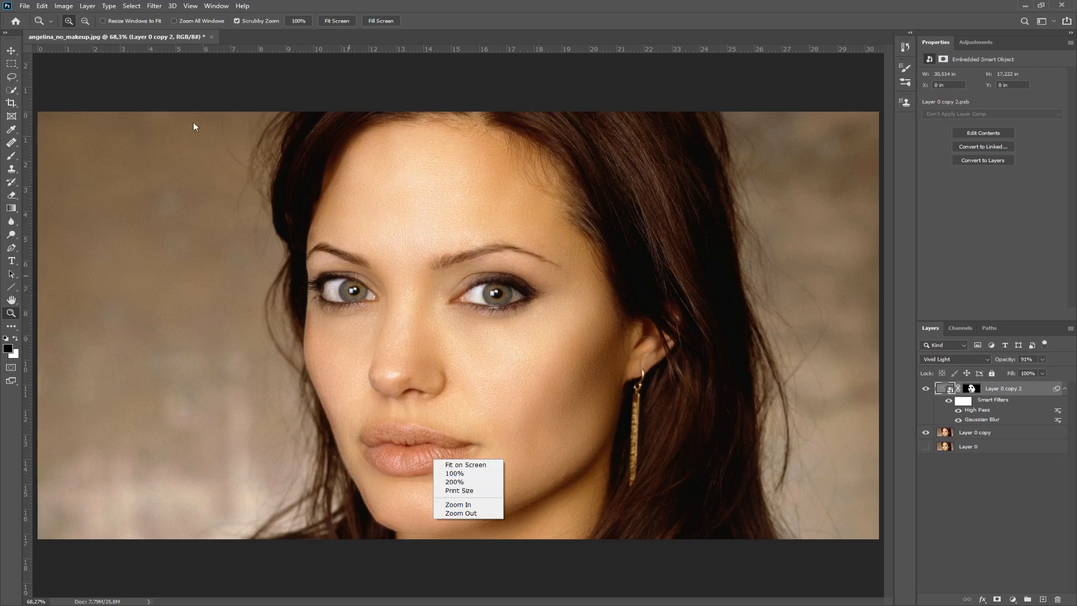
click(12, 51)
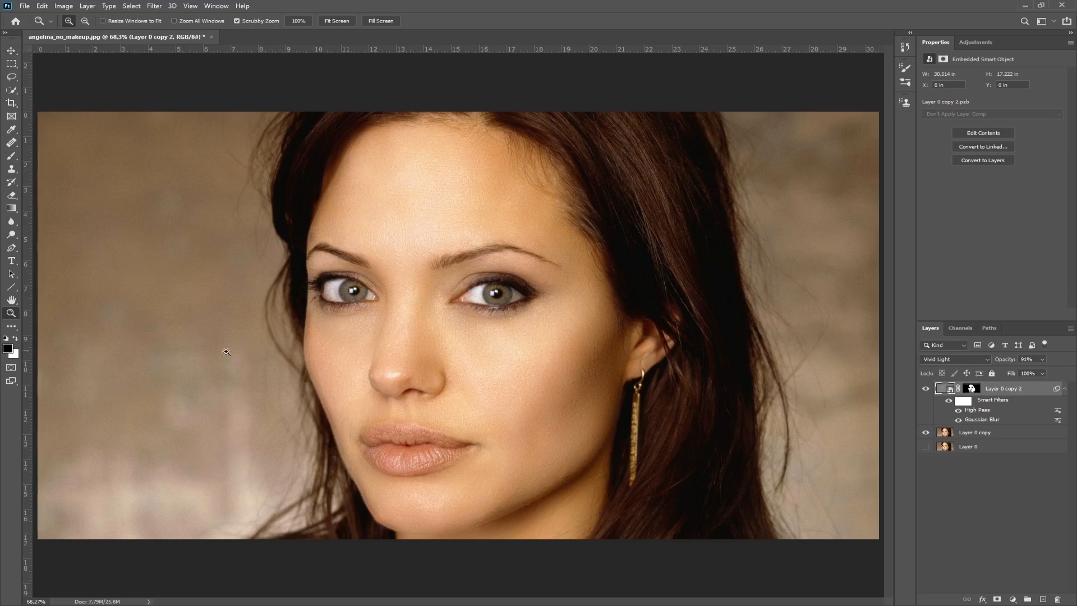
drag(494, 291, 539, 323)
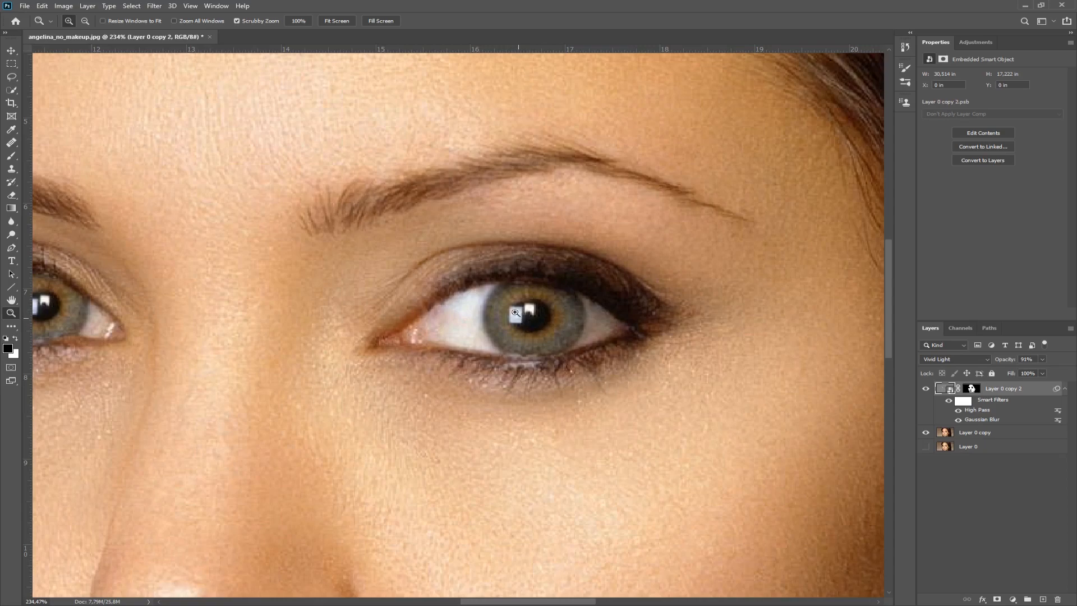
right_click(500, 300)
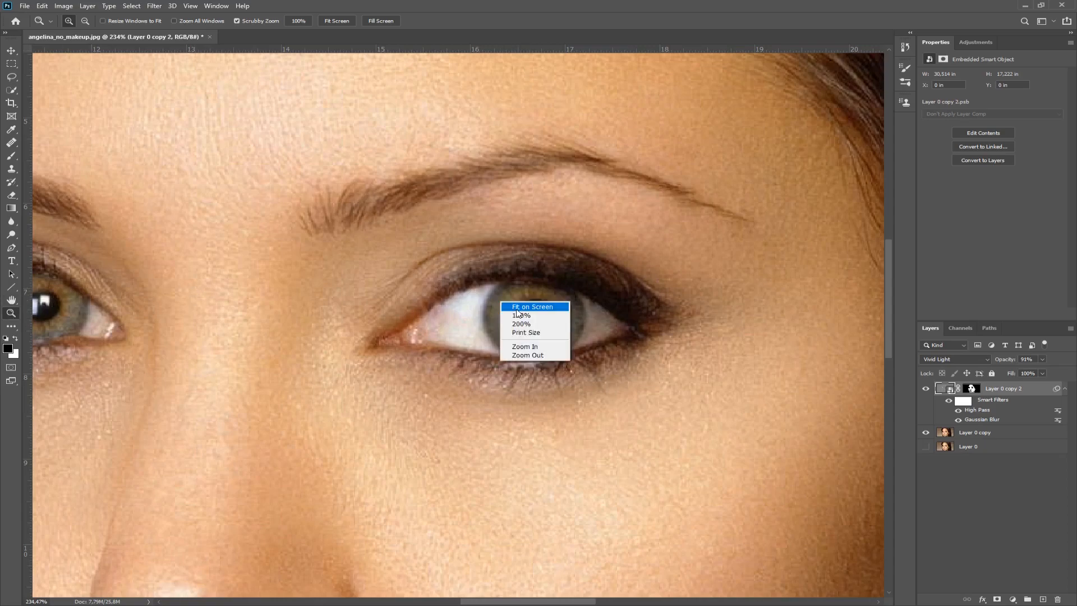
click(511, 307)
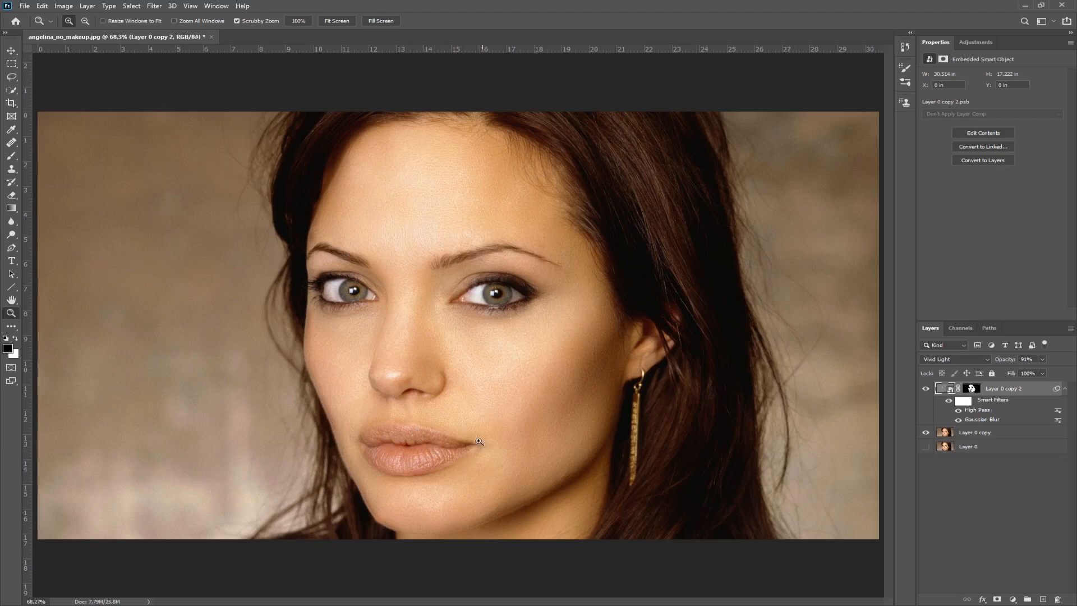
Add a Solid Color fill layer directly above Layer 0 copy, working at 200% zoom on the lips
click(990, 433)
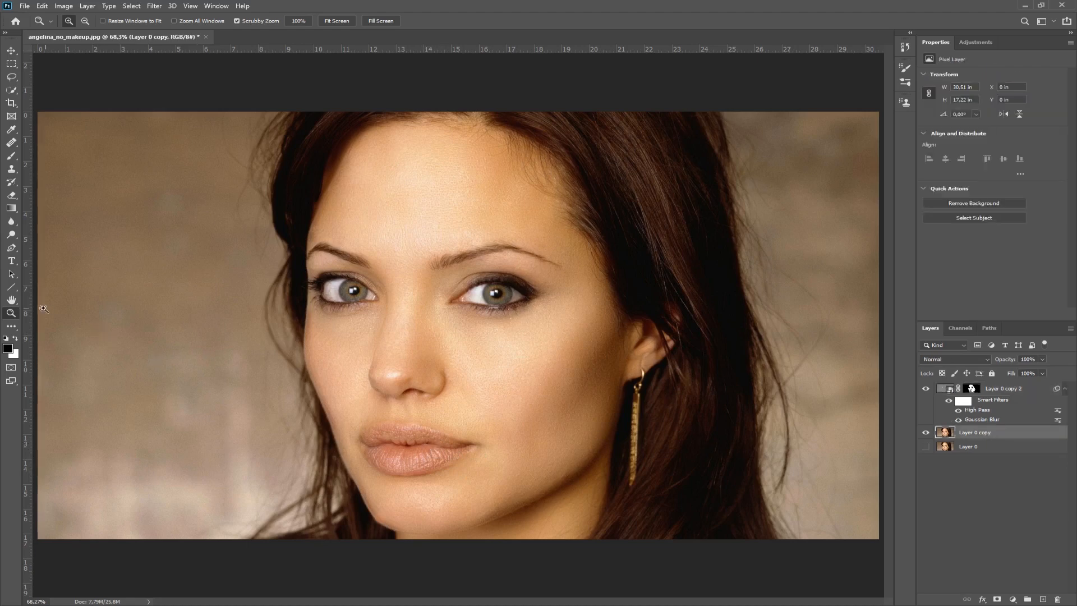
right_click(409, 449)
click(438, 472)
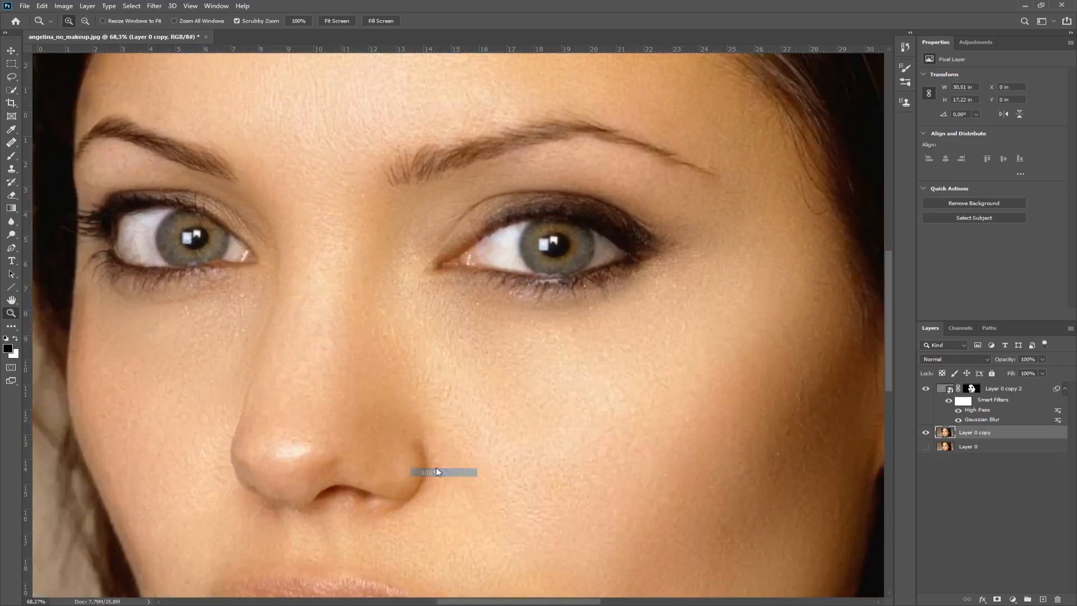
drag(430, 453, 459, 111)
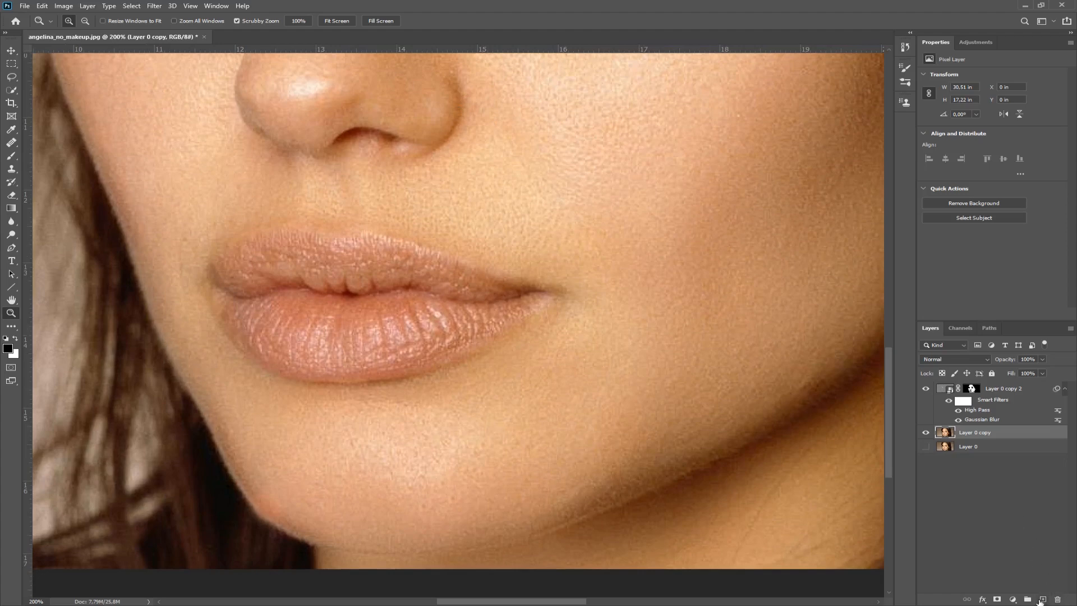
click(1013, 599)
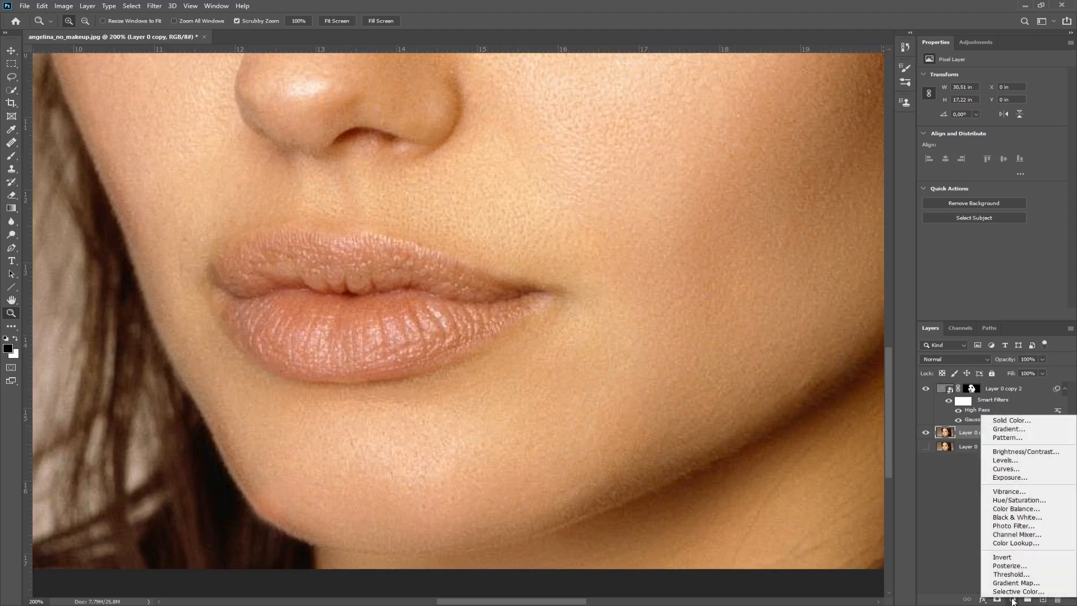
click(1011, 421)
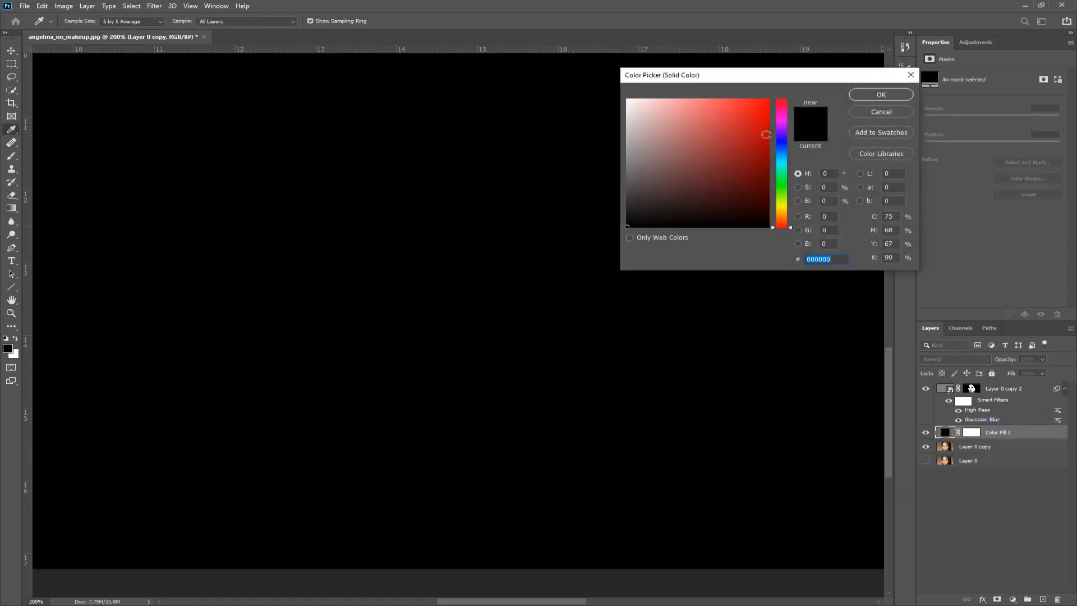
Set the fill layer's colour to the lipstick red ea0c26
mouse_move(729, 143)
mouse_down()
mouse_move(748, 114)
mouse_move(779, 96)
mouse_up()
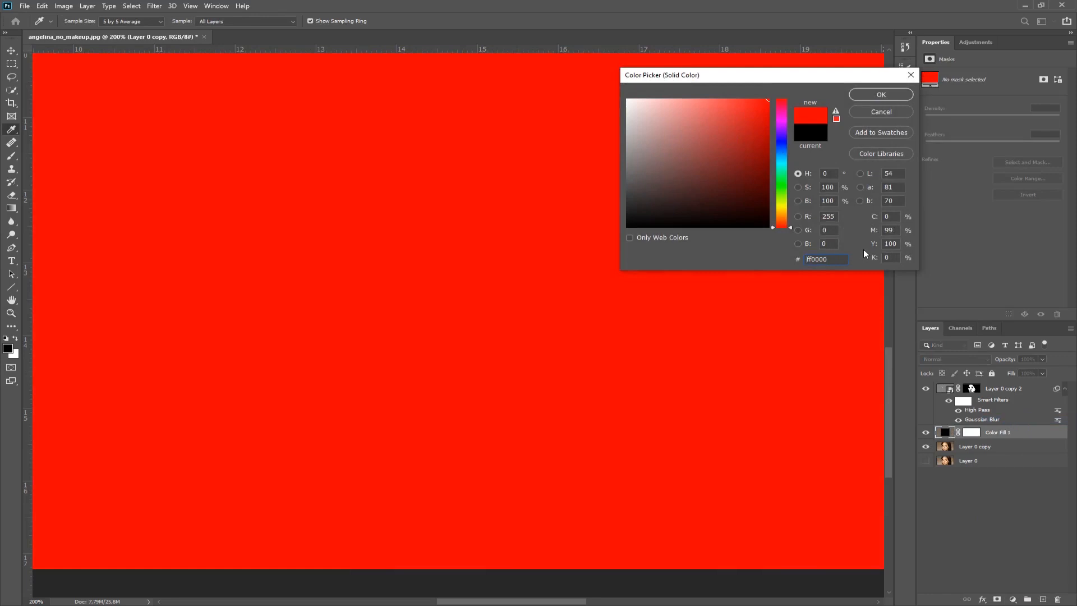
drag(792, 226, 785, 100)
click(798, 187)
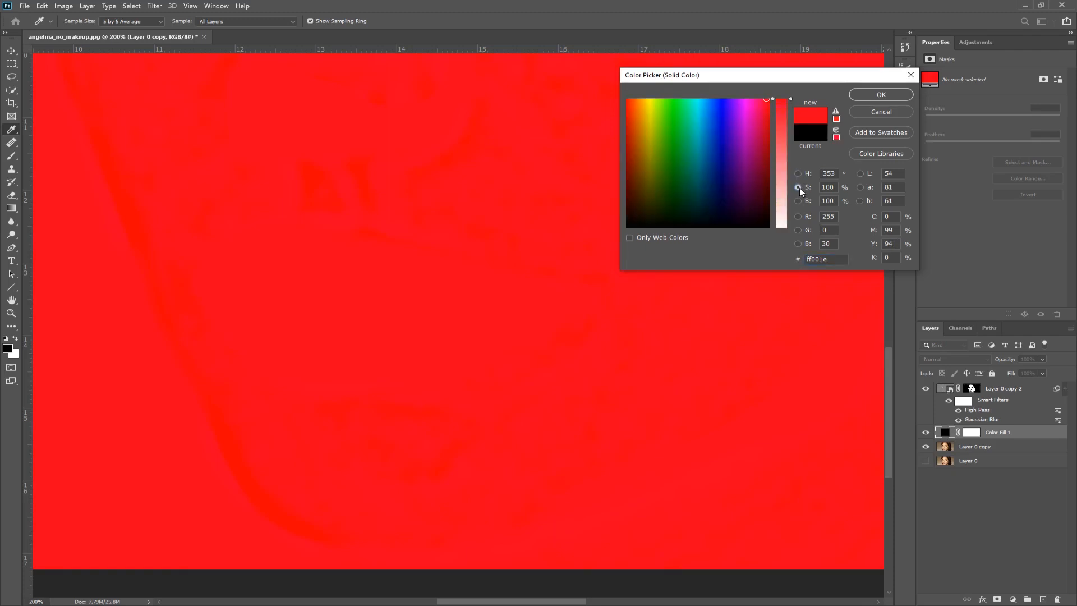
drag(788, 96, 790, 105)
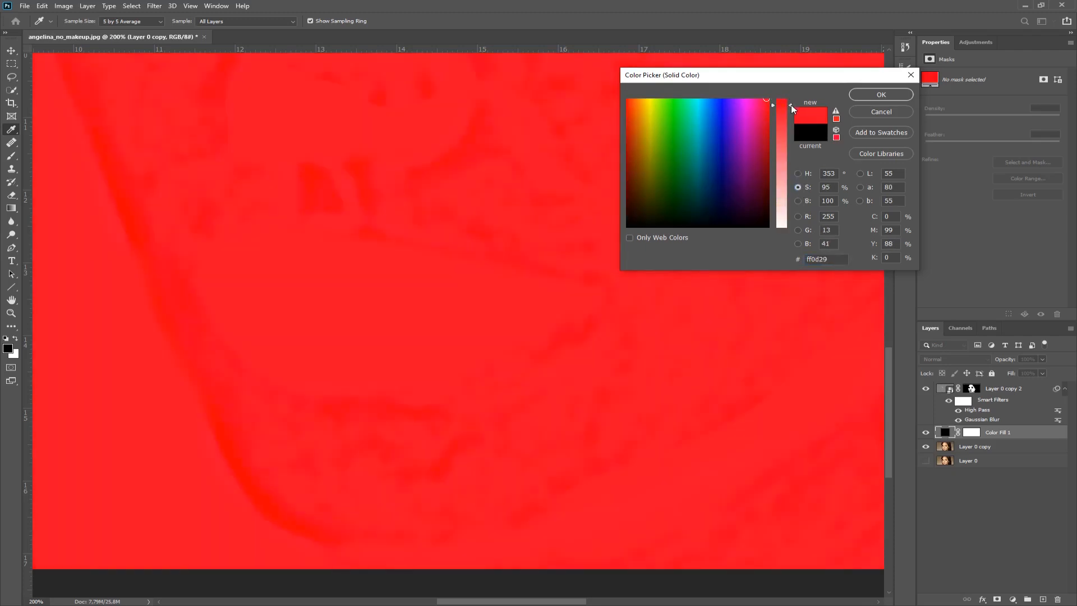
click(799, 201)
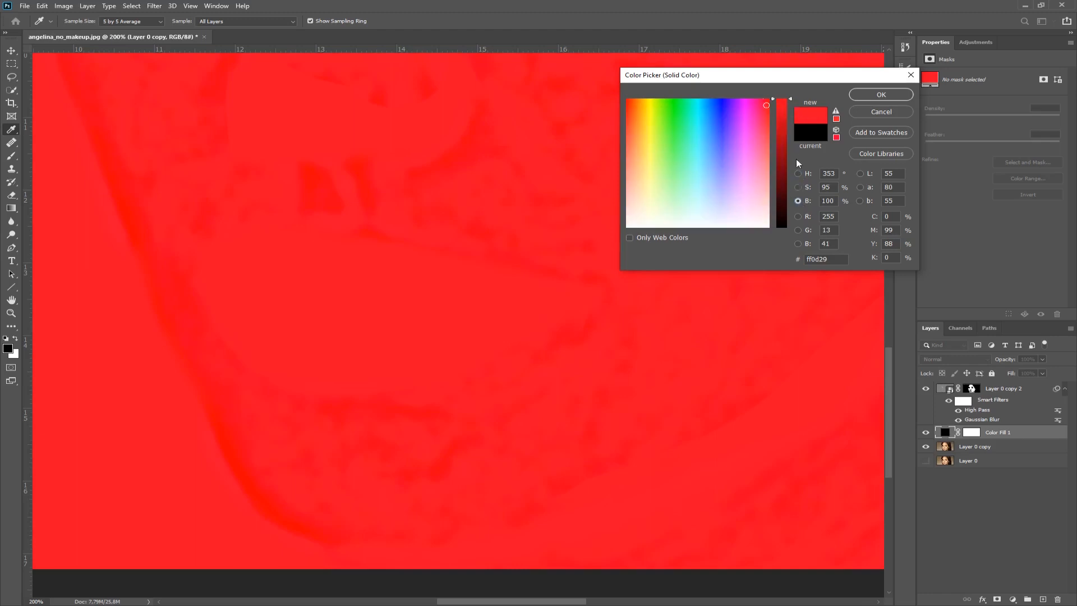
click(791, 107)
click(791, 109)
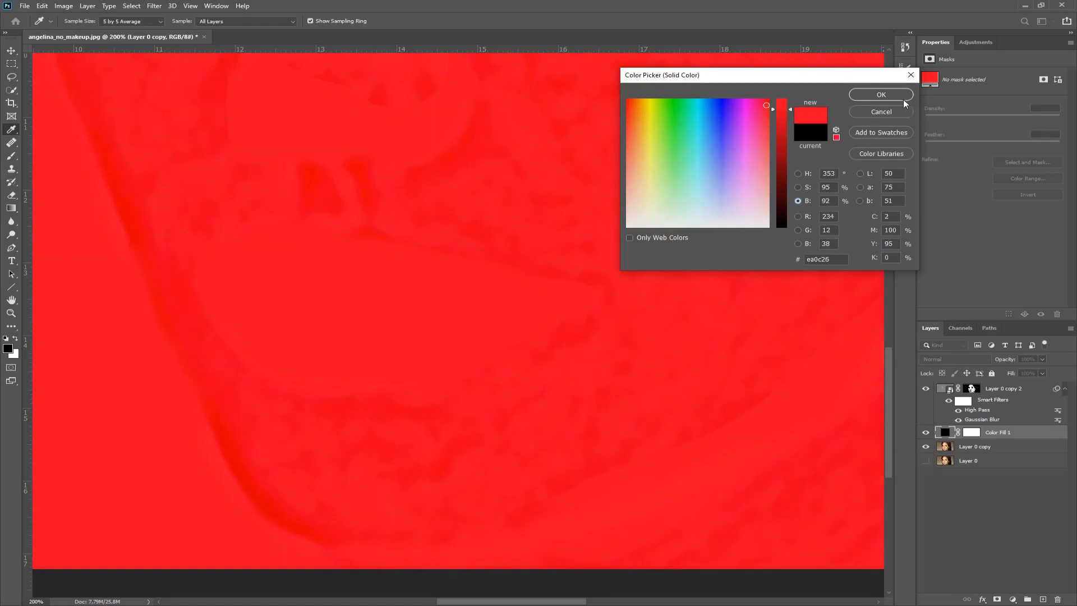
click(882, 95)
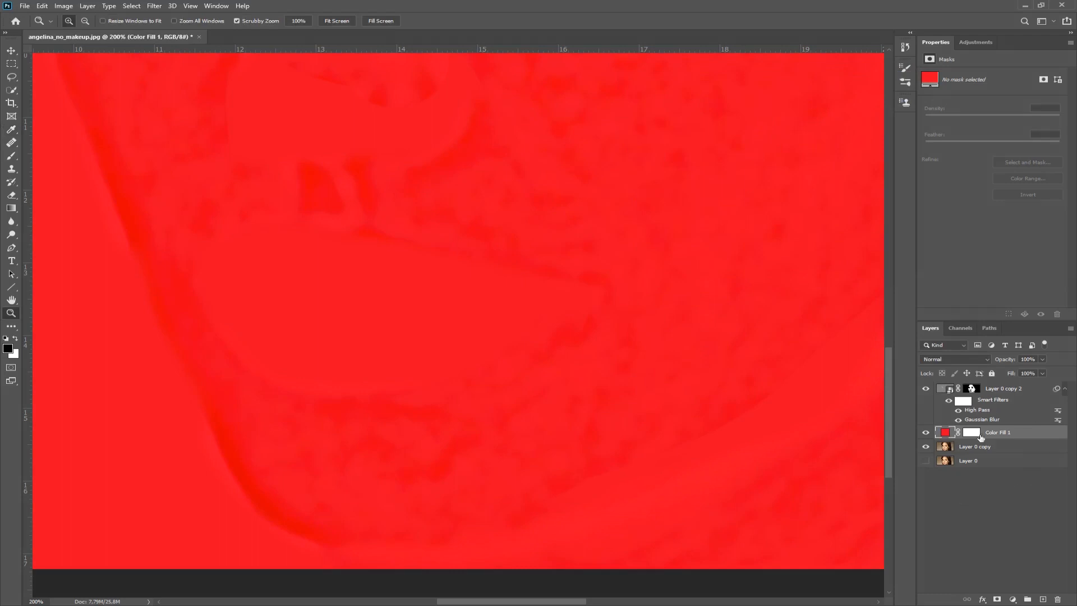
Set the red fill layer's blend mode to Multiply and invert its mask to black
click(970, 359)
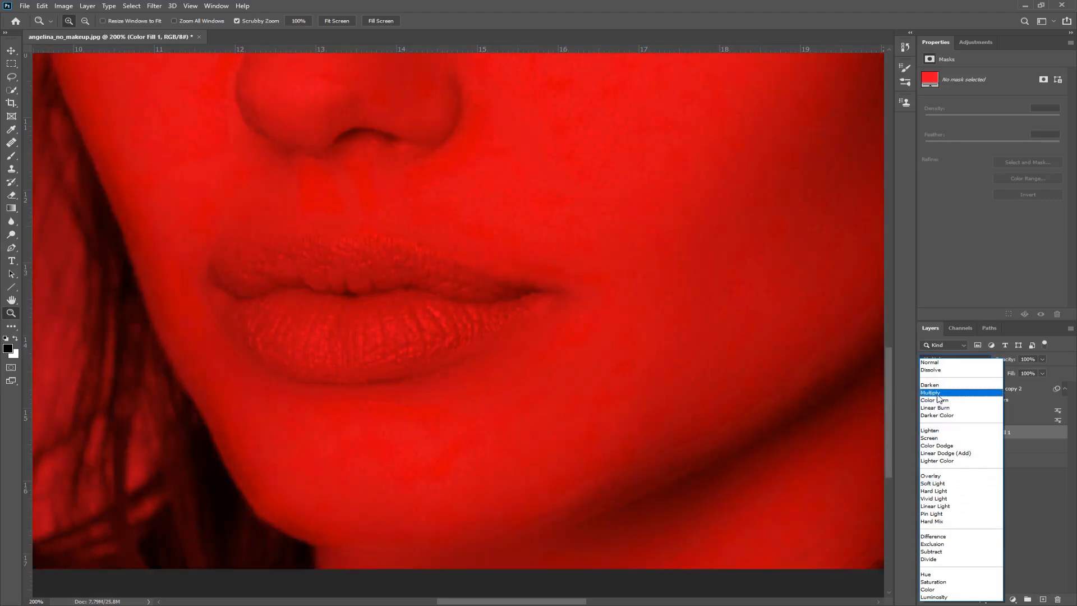
click(938, 393)
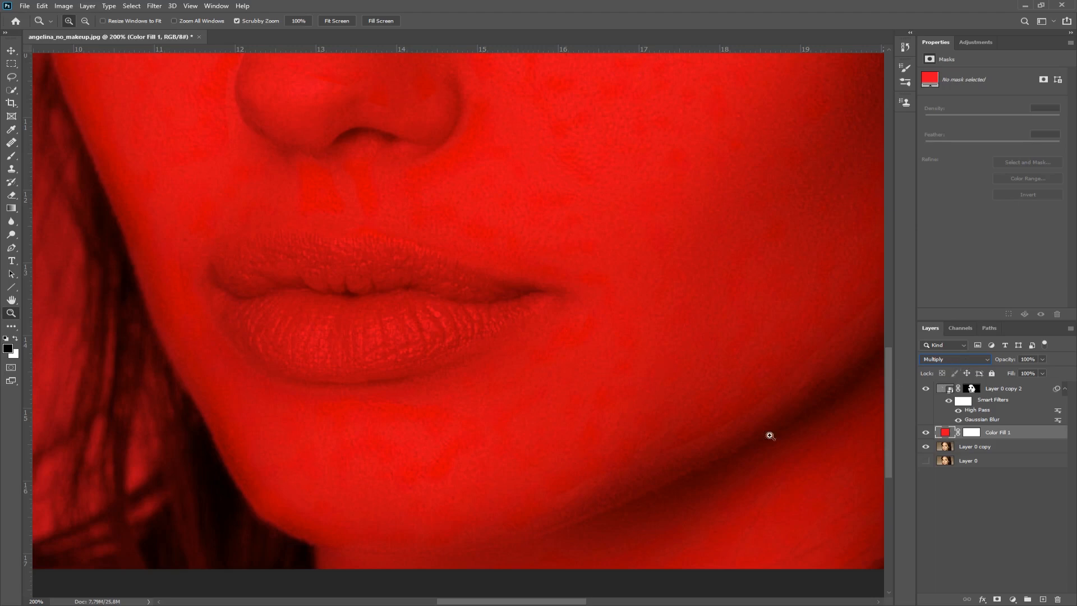
click(971, 435)
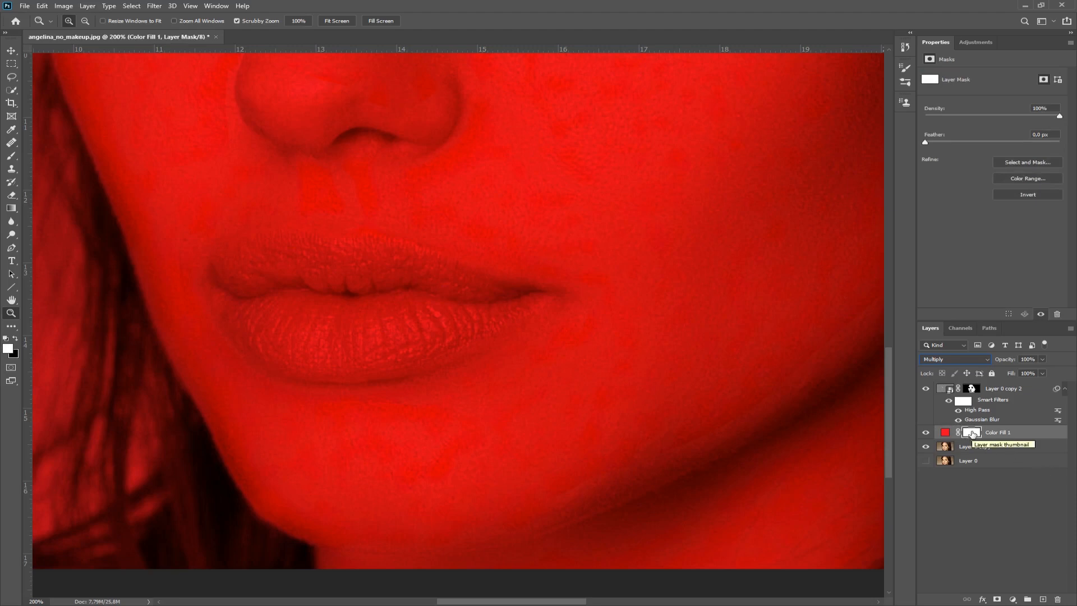
key(ctrl+i)
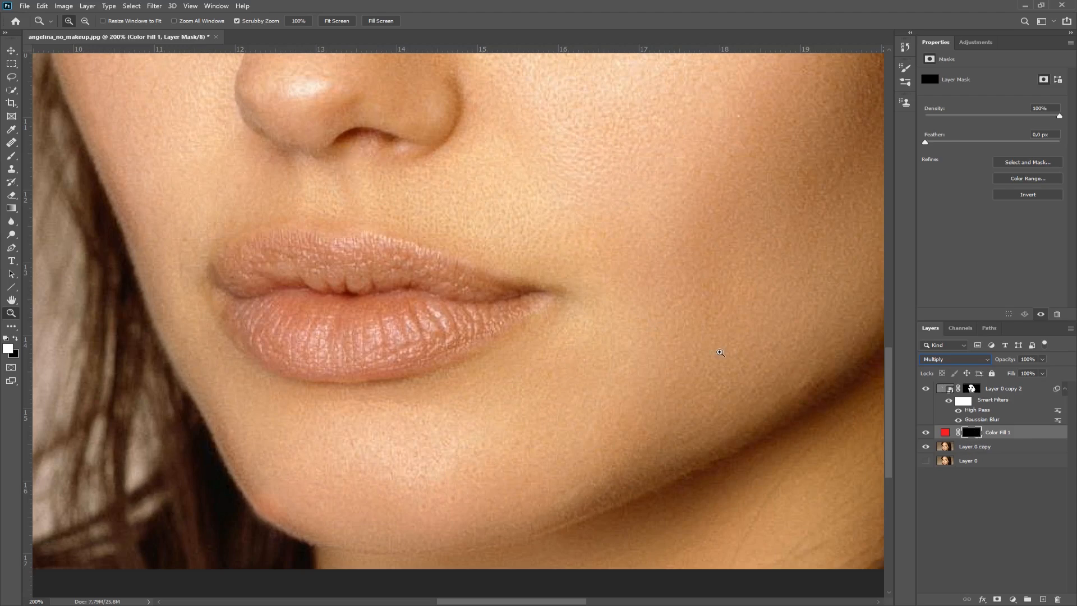
Paint white on the fill layer's mask over part of the upper lip and, with an 18 px soft brush, along the lip outline
click(11, 155)
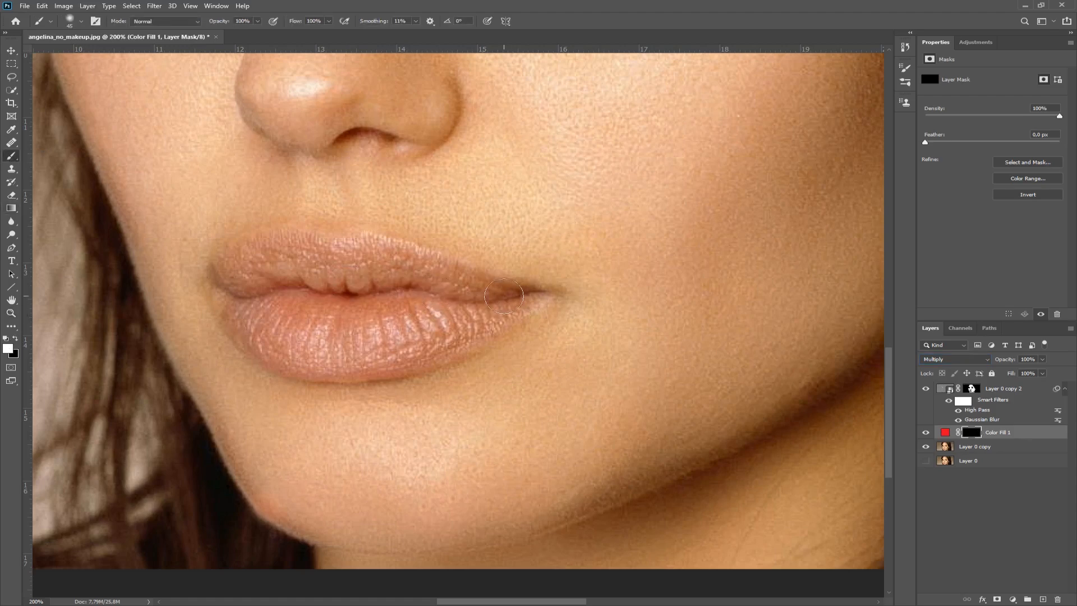
mouse_move(514, 292)
mouse_down()
mouse_move(375, 280)
mouse_move(457, 294)
mouse_move(425, 269)
mouse_move(370, 251)
mouse_move(355, 260)
mouse_up()
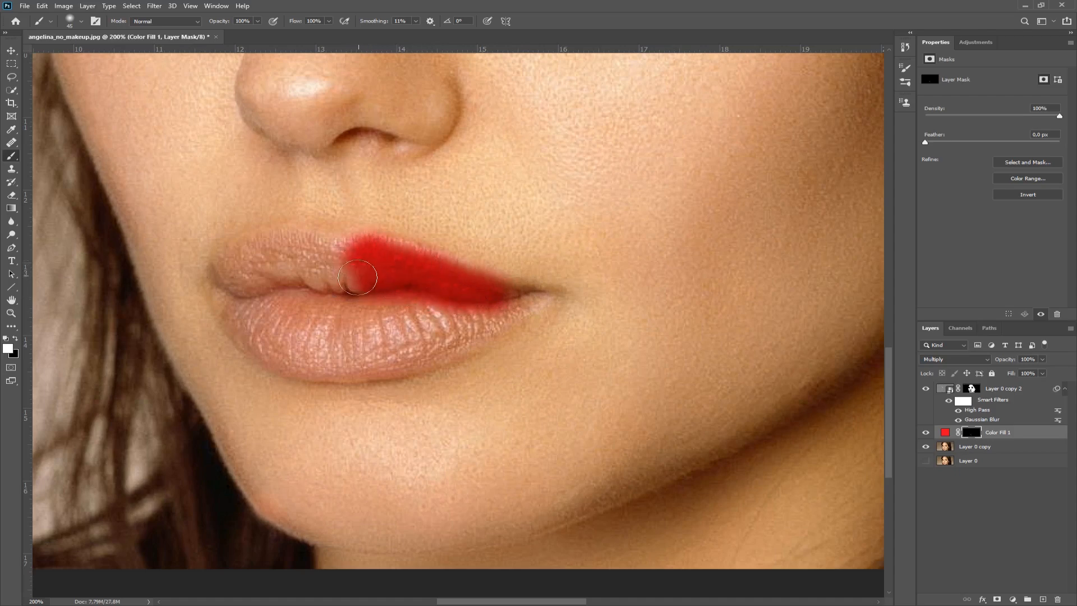
right_click(344, 272)
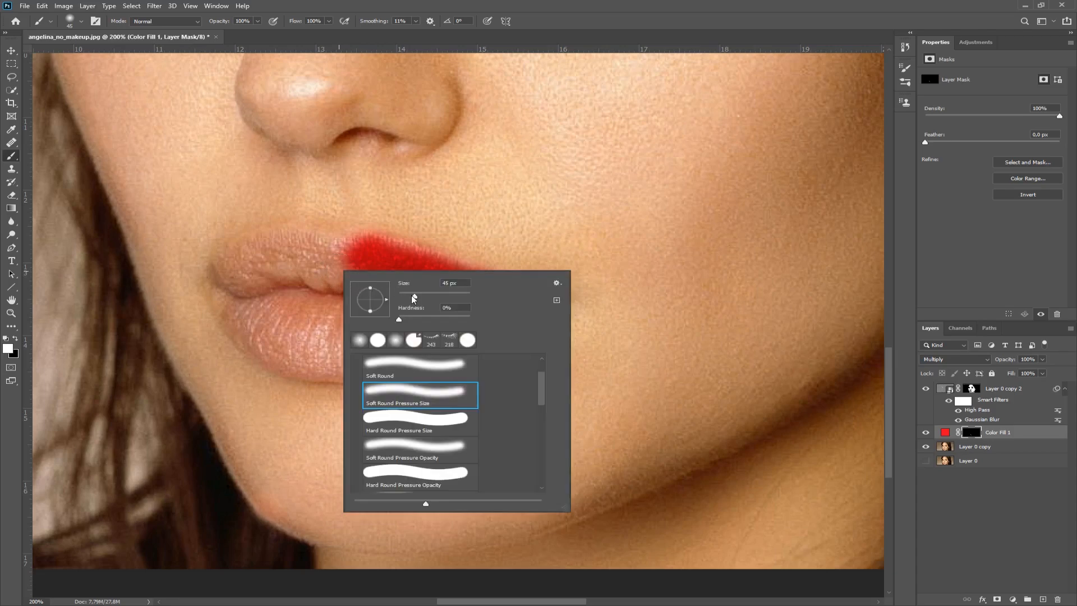
drag(414, 296, 404, 296)
mouse_move(291, 268)
mouse_down()
mouse_move(364, 232)
mouse_move(324, 245)
mouse_move(264, 231)
mouse_move(245, 239)
mouse_move(218, 284)
mouse_up()
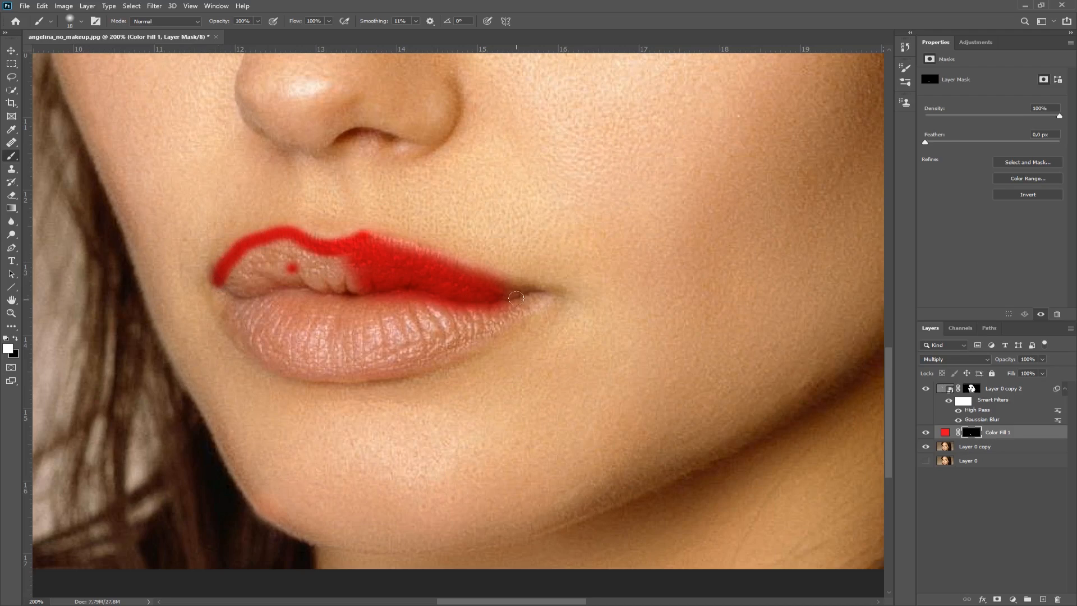
mouse_move(533, 295)
mouse_down()
mouse_move(457, 274)
mouse_move(451, 282)
mouse_move(541, 300)
mouse_move(422, 363)
mouse_up()
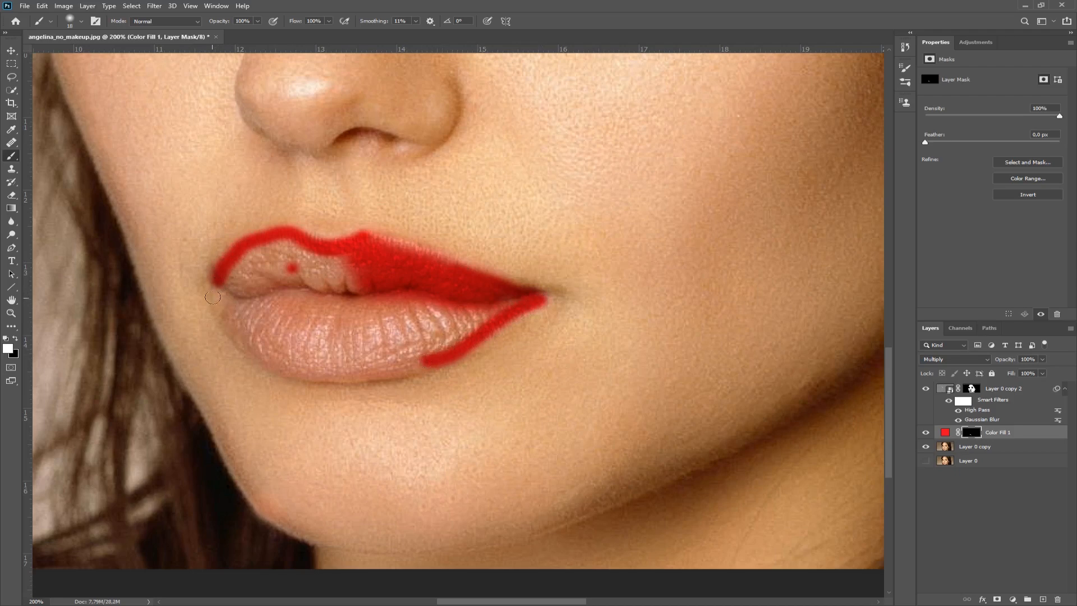
mouse_move(220, 289)
mouse_down()
mouse_move(240, 329)
mouse_move(312, 372)
mouse_move(436, 359)
mouse_up()
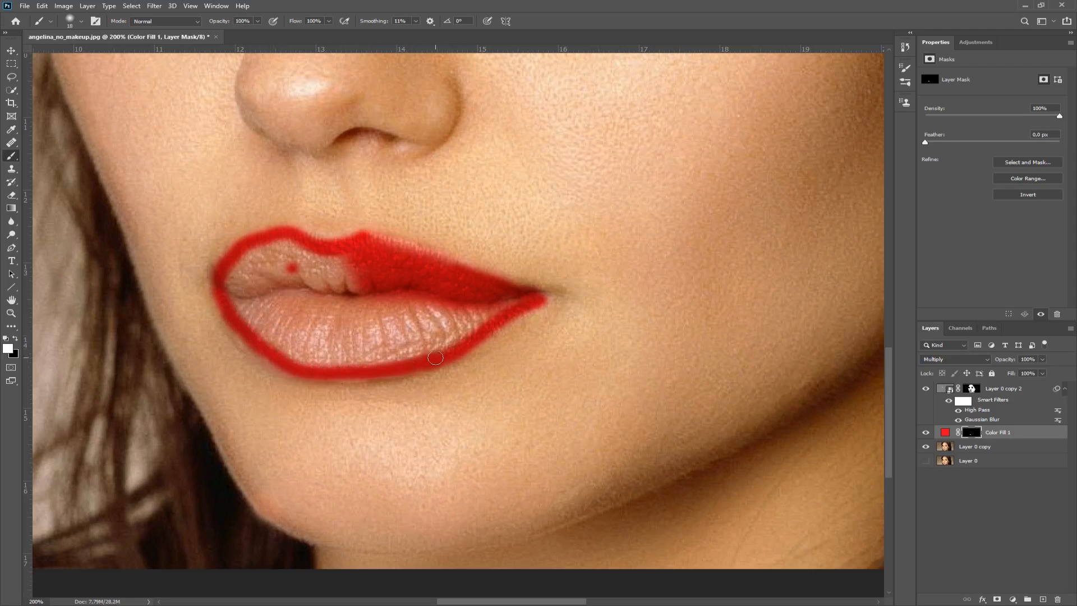
Paint white on the mask with a larger soft brush to fill the remaining inside of both lips with red
key(x)
key(x)
key(x)
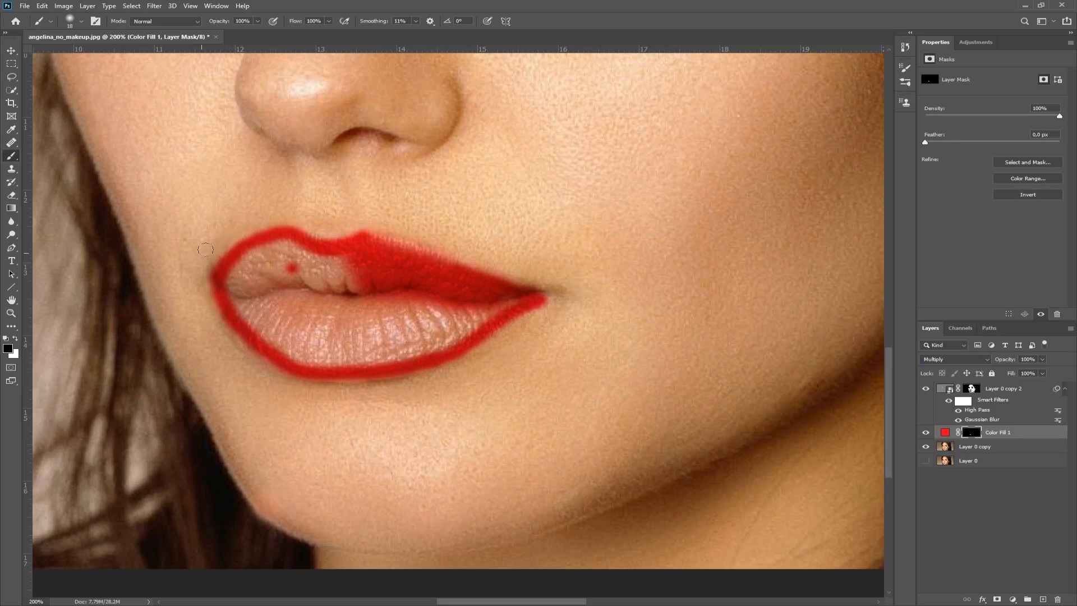
key(x)
drag(312, 275, 353, 267)
right_click(335, 283)
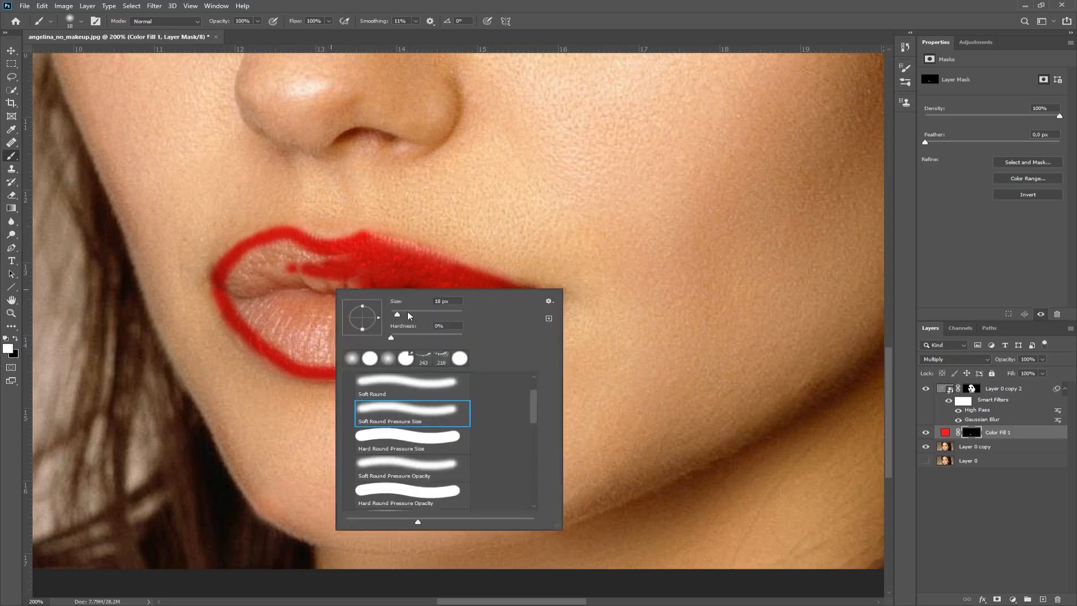
drag(397, 315, 410, 316)
click(303, 299)
mouse_move(280, 261)
mouse_down()
mouse_move(461, 303)
mouse_move(428, 327)
mouse_move(325, 342)
mouse_move(272, 318)
mouse_move(243, 283)
mouse_move(269, 260)
mouse_move(295, 263)
mouse_move(408, 307)
mouse_move(319, 307)
mouse_move(272, 290)
mouse_move(279, 258)
mouse_move(244, 273)
mouse_move(237, 284)
mouse_move(307, 351)
mouse_move(413, 344)
mouse_move(501, 300)
mouse_move(247, 277)
mouse_move(271, 312)
mouse_move(336, 350)
mouse_move(384, 338)
mouse_move(420, 308)
mouse_move(389, 273)
mouse_up()
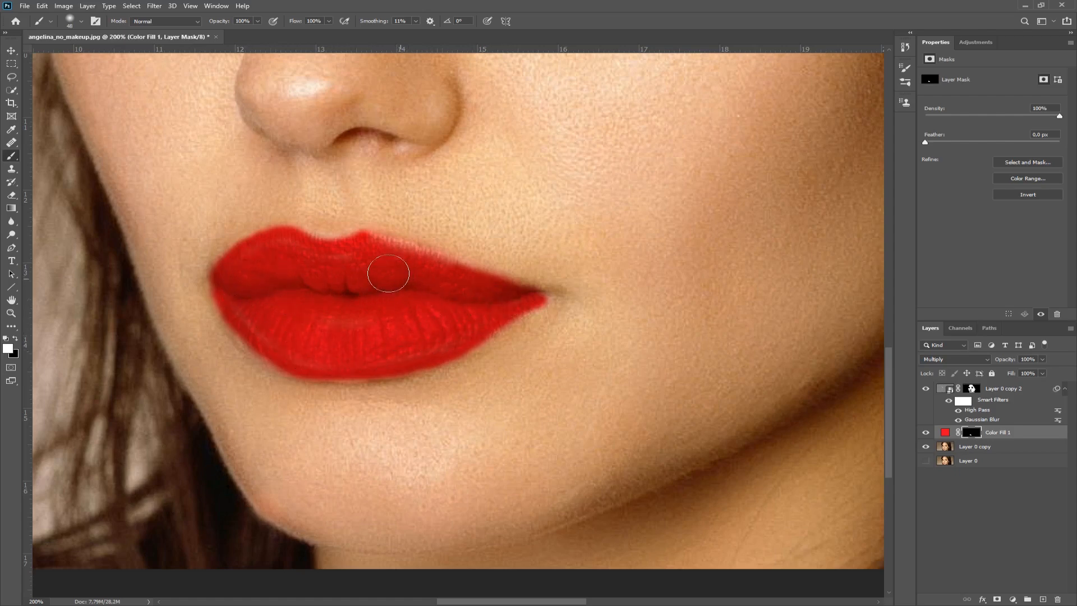
In the red fill layer's Blend If settings, lower the Underlying Layer highlight limit to 155
key(z)
right_click(569, 330)
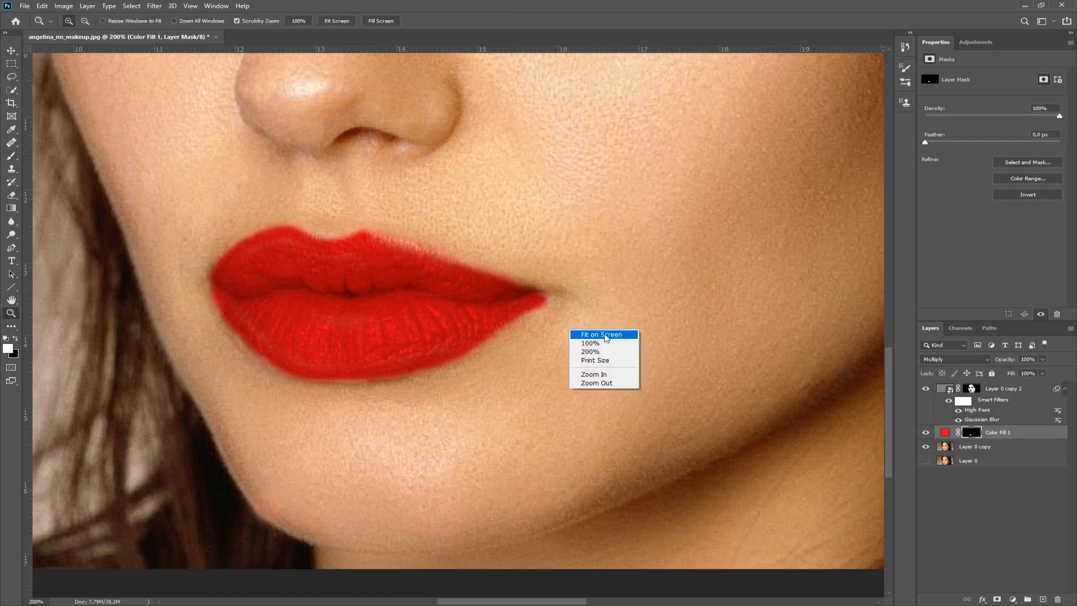
click(604, 335)
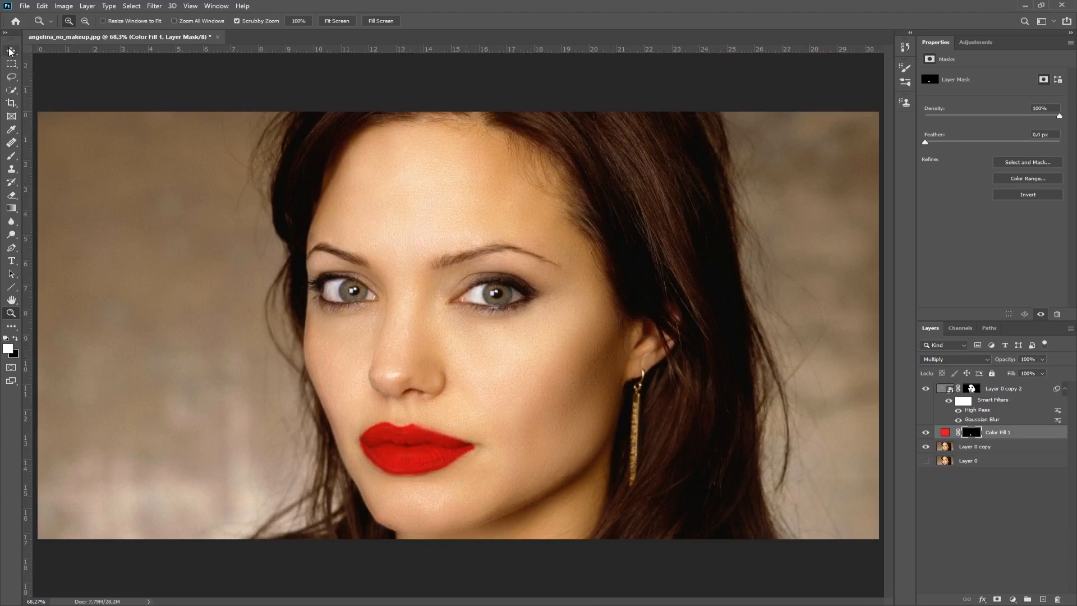
right_click(395, 449)
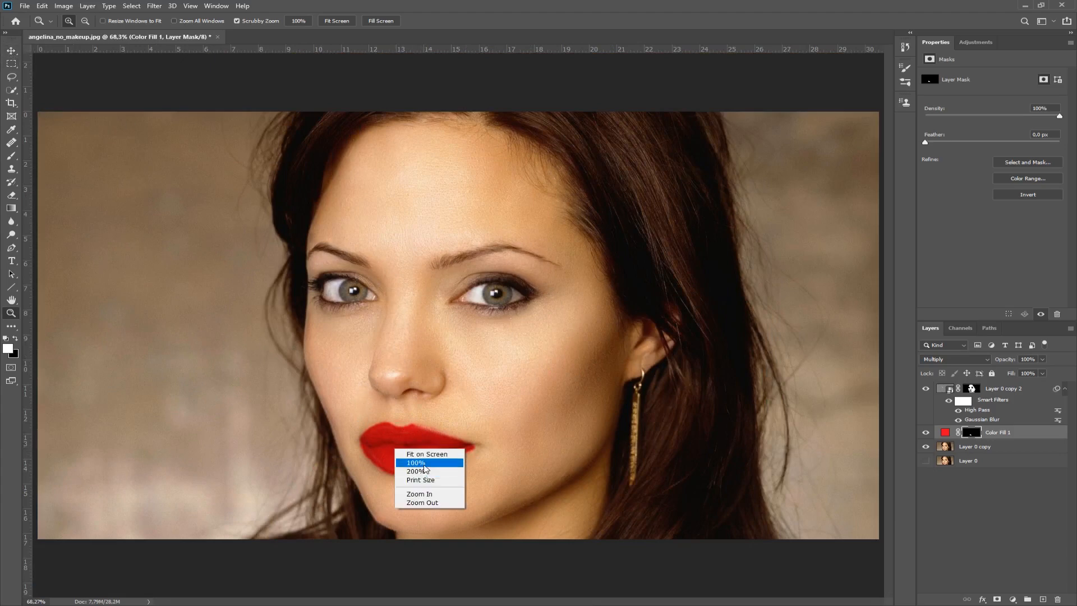
click(425, 471)
drag(441, 465, 447, 159)
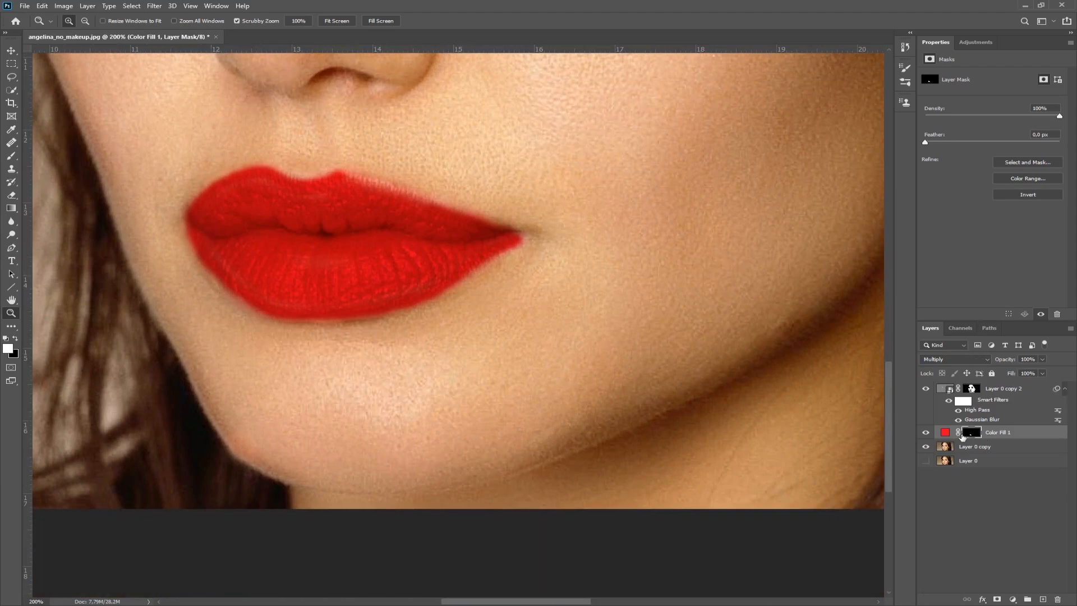
click(1023, 434)
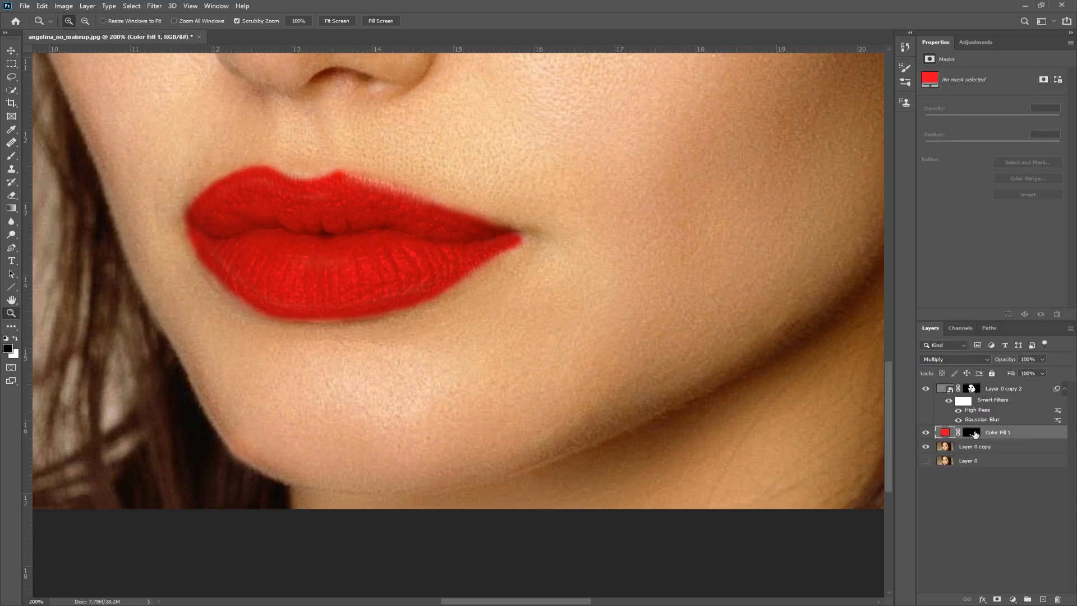
double_click(1056, 434)
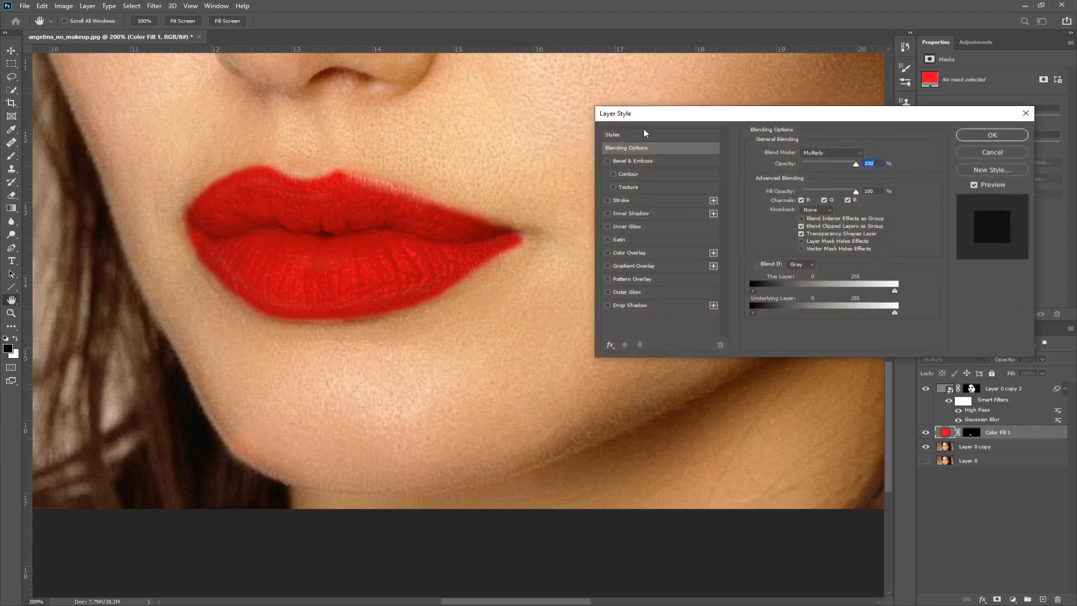
drag(776, 120, 760, 90)
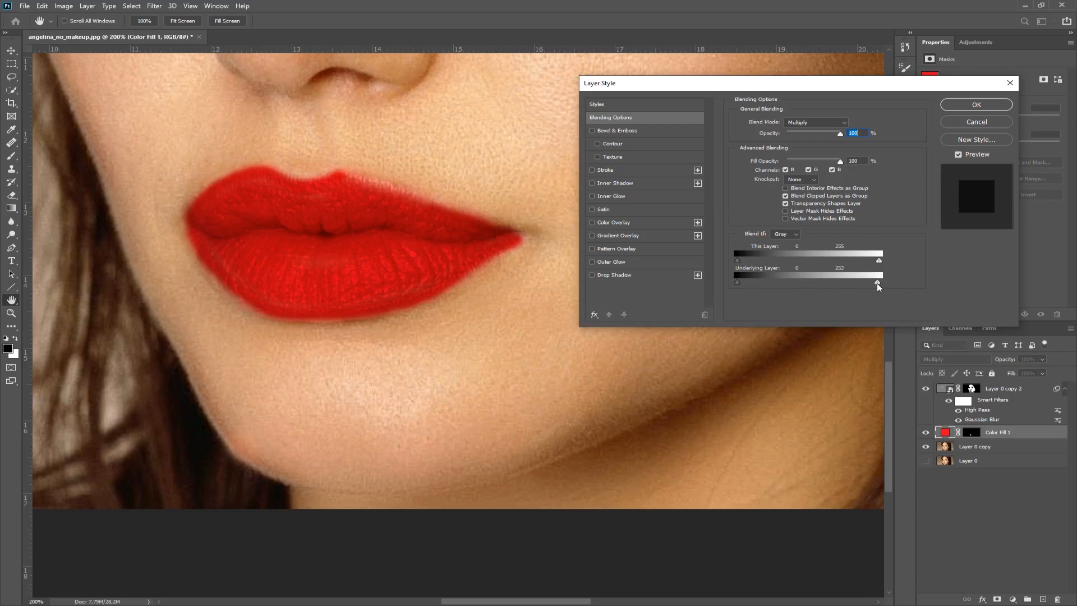
drag(851, 285, 817, 283)
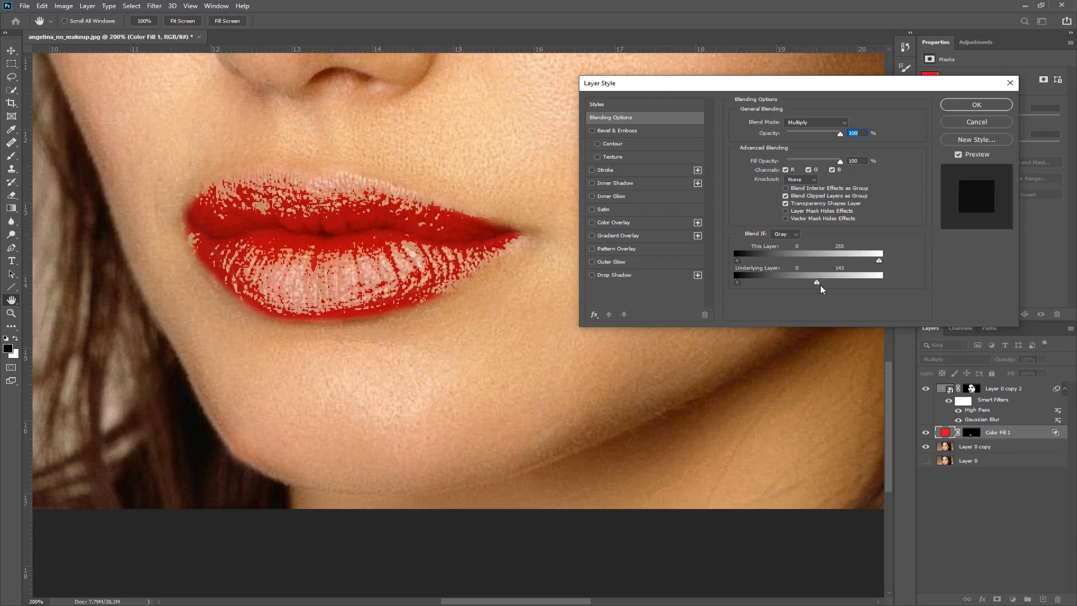
drag(819, 283, 823, 282)
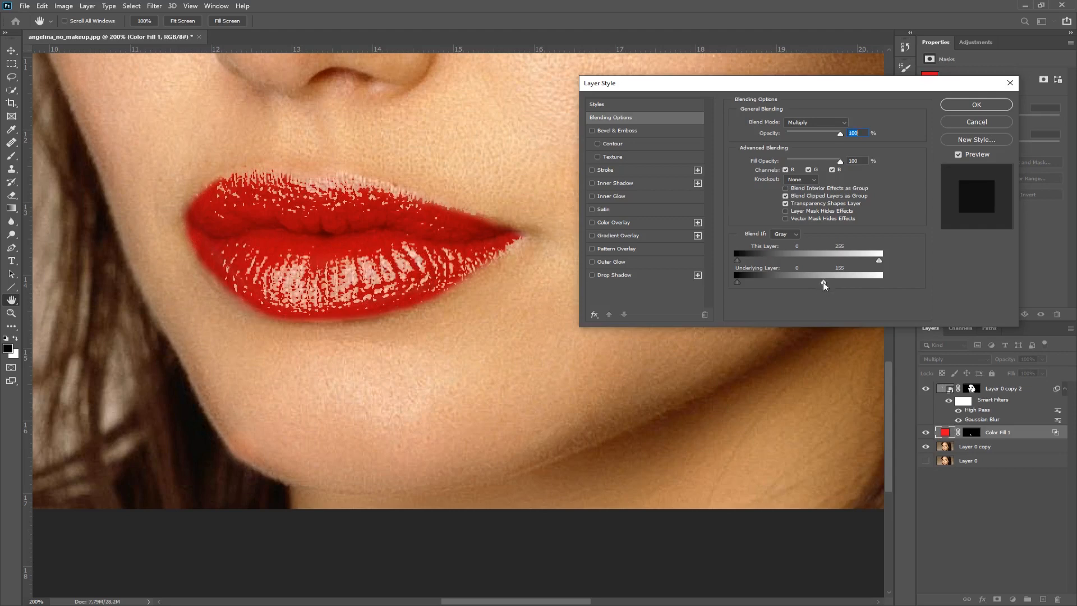
Split the Underlying Layer highlight limit to 117 / 187 for a soft transition and apply the layer style
key(alt)
drag(824, 283, 801, 285)
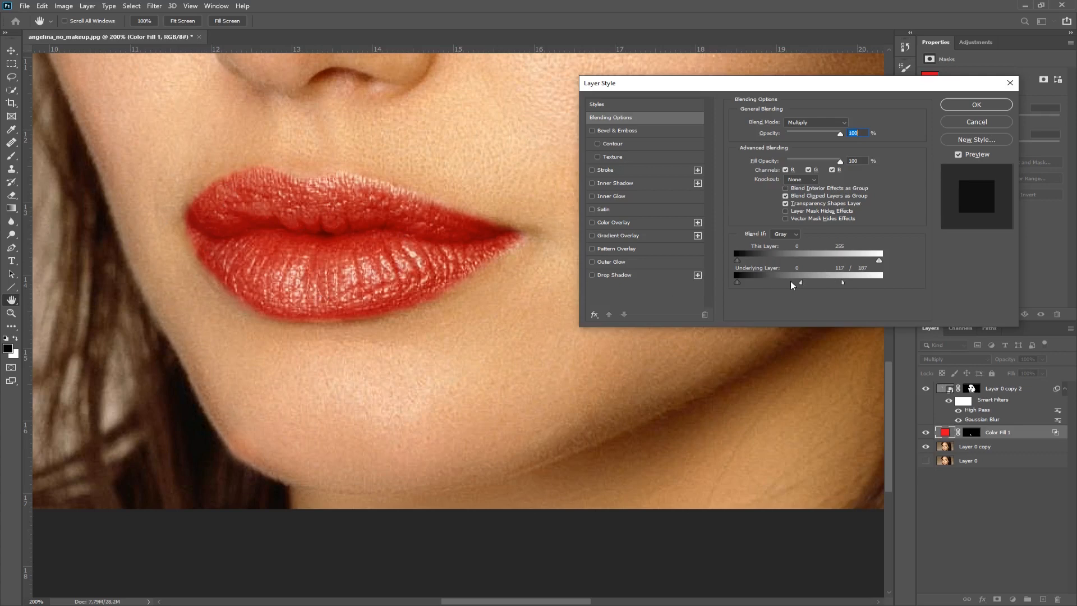
click(977, 105)
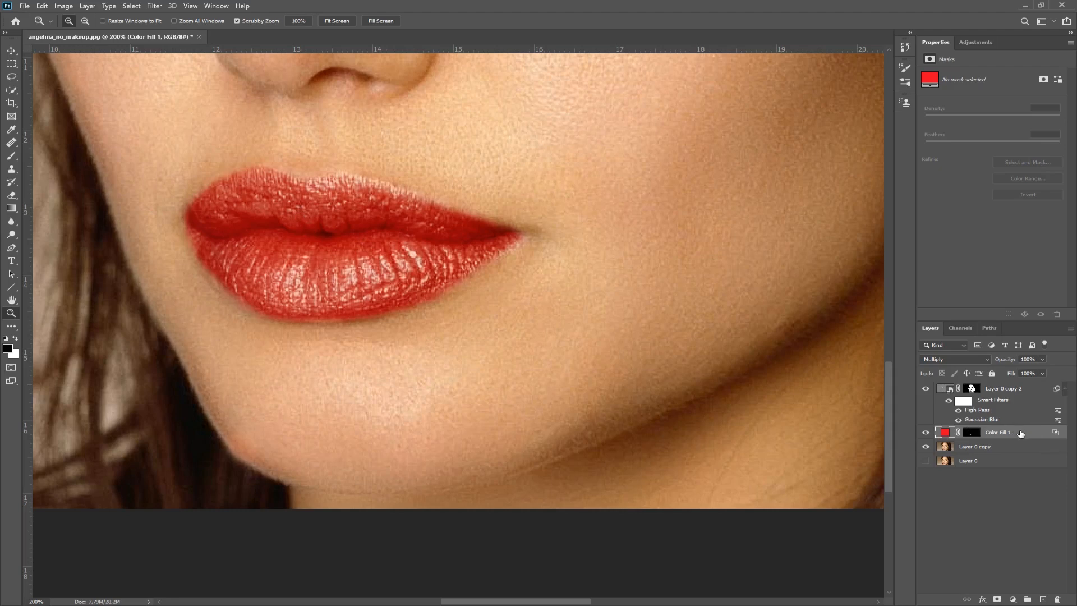
Duplicate the red fill layer and change the copy's color to the darker red c40000
key(ctrl+j)
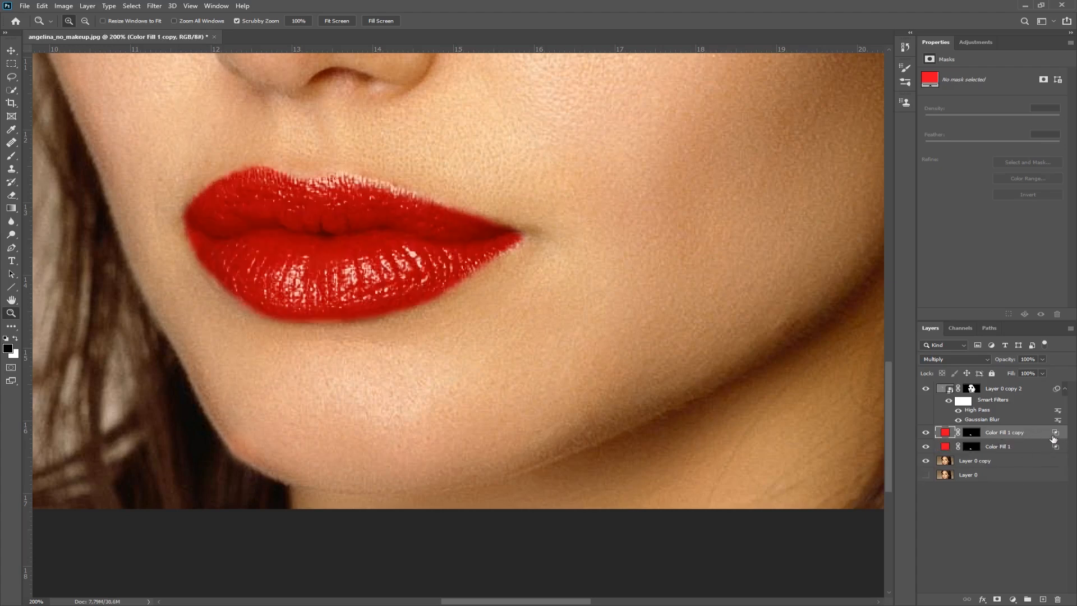
double_click(945, 435)
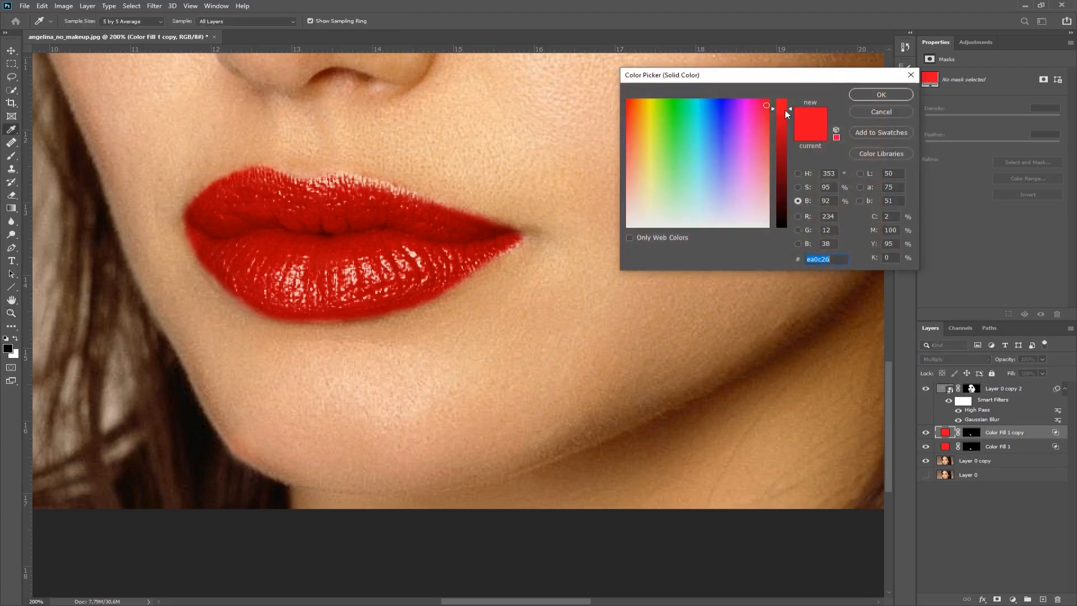
mouse_move(791, 111)
mouse_down()
mouse_move(791, 128)
mouse_move(769, 98)
mouse_up()
click(798, 187)
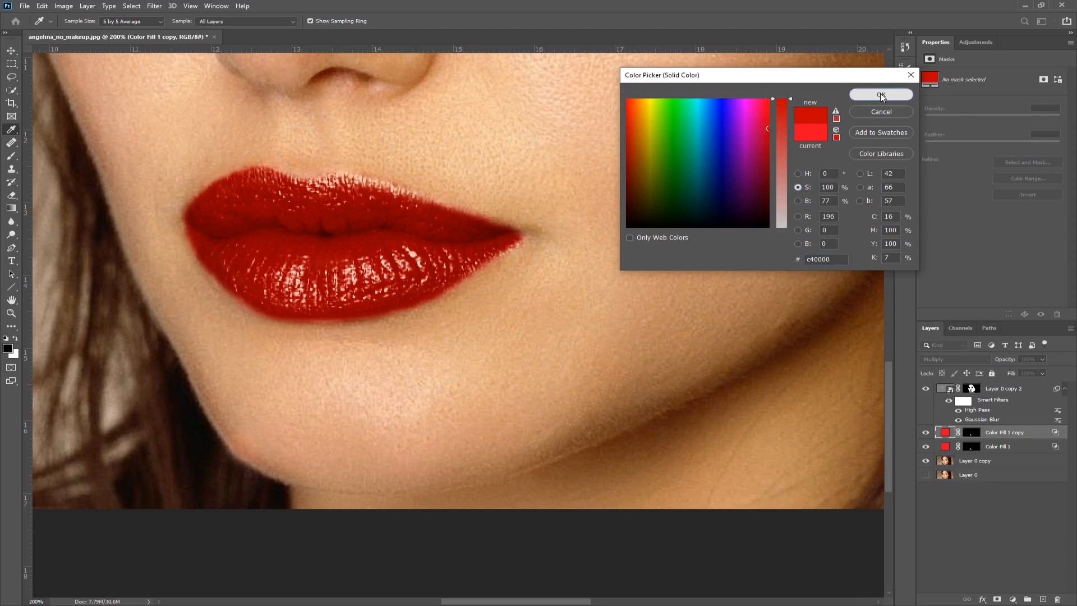
click(861, 96)
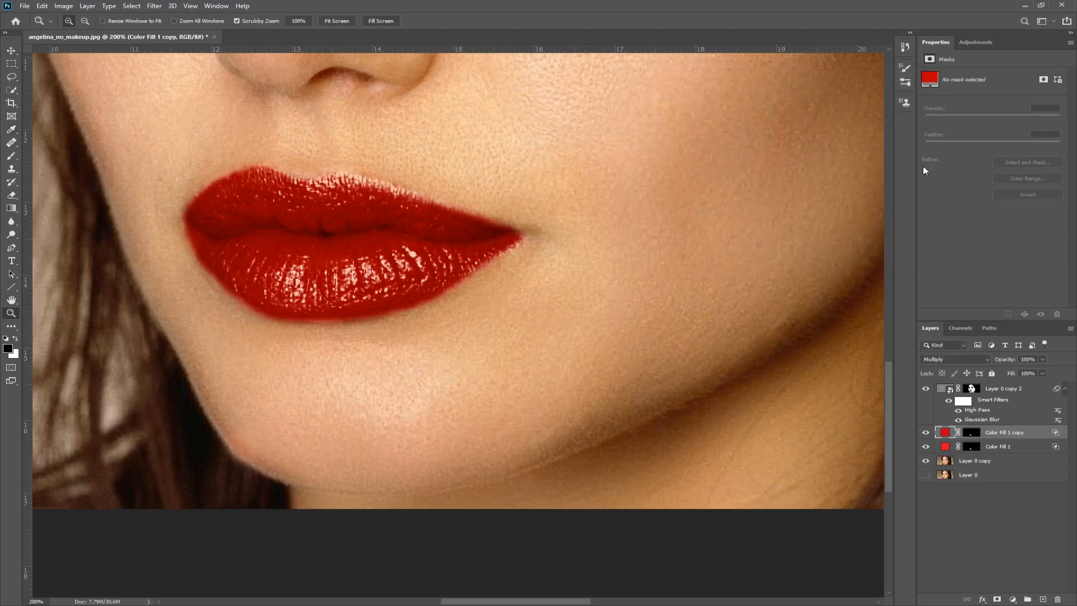
In the darker red copy's Blend If settings, split the Underlying Layer highlight limit to 132 / 216 and apply the layer style
double_click(1056, 433)
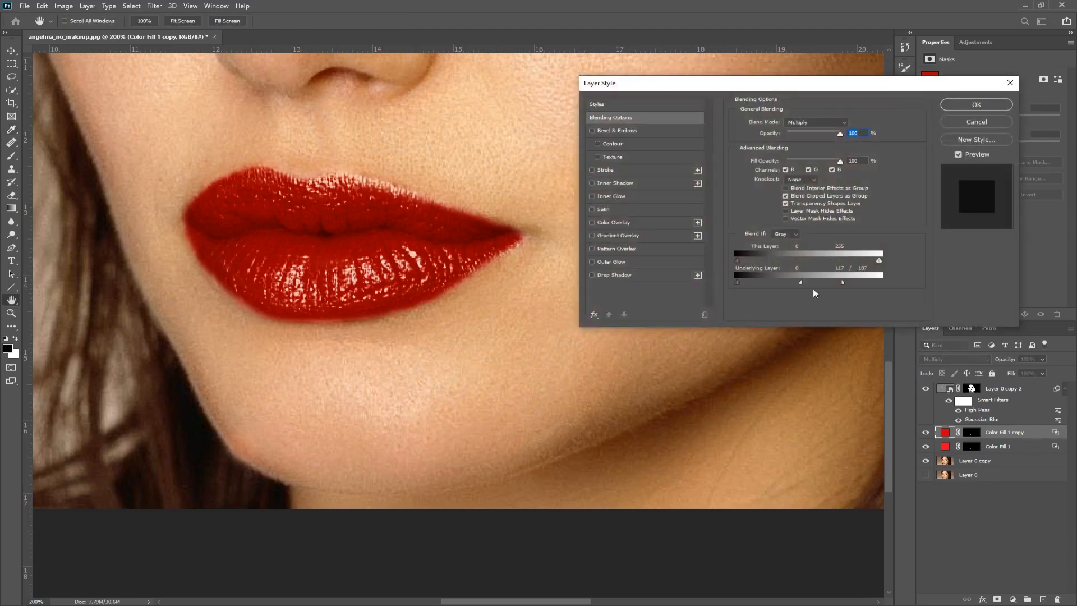
drag(843, 280, 881, 280)
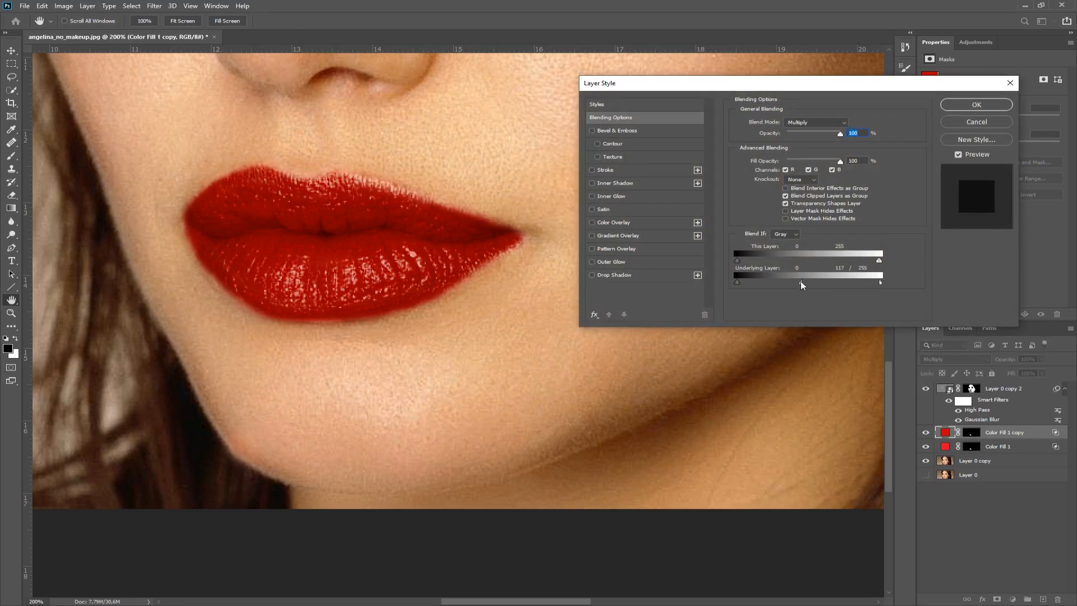
drag(800, 281, 870, 280)
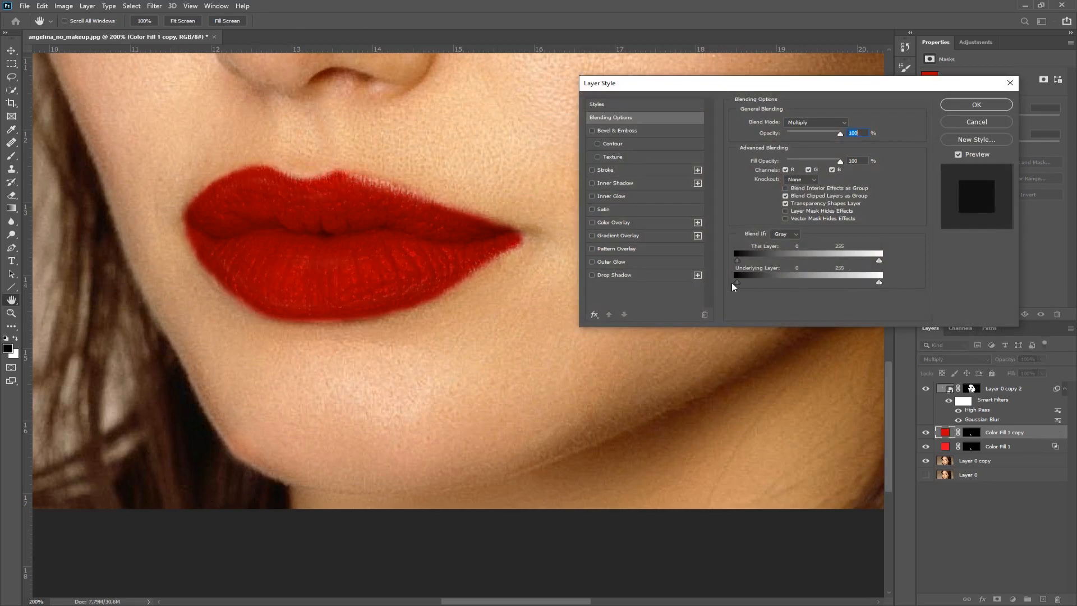
mouse_move(738, 281)
mouse_down()
mouse_move(802, 282)
mouse_move(749, 284)
mouse_up()
drag(878, 283, 871, 283)
key(alt)
drag(841, 284, 823, 287)
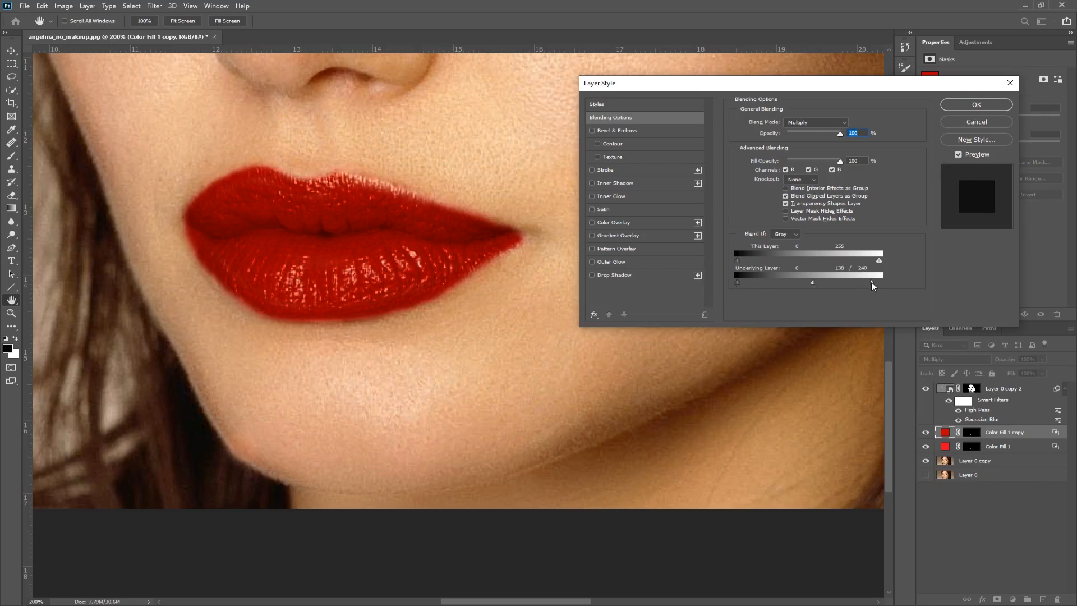
drag(873, 285, 858, 285)
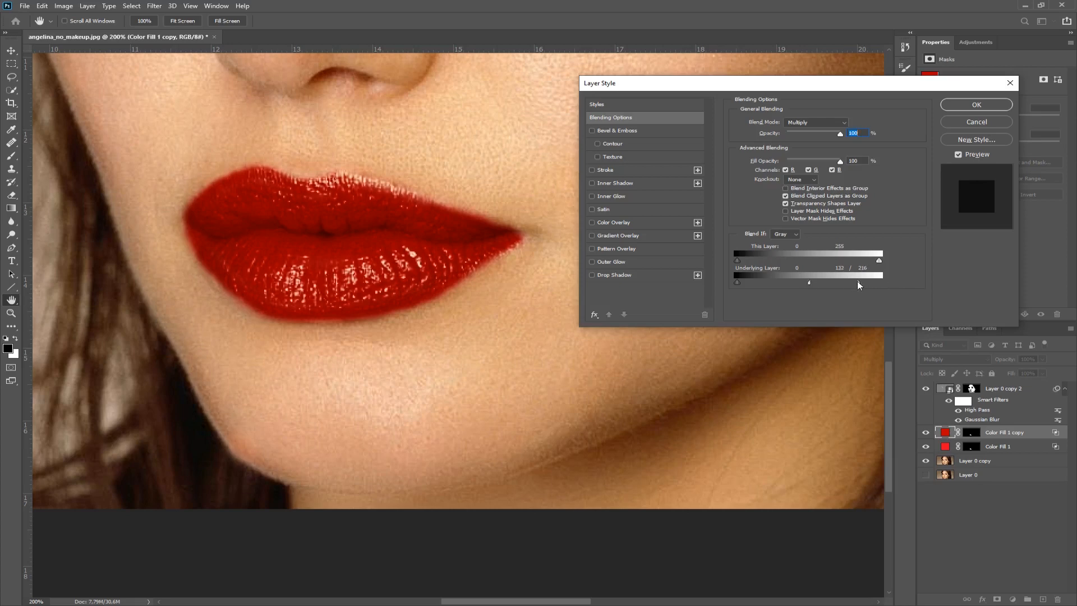
click(966, 104)
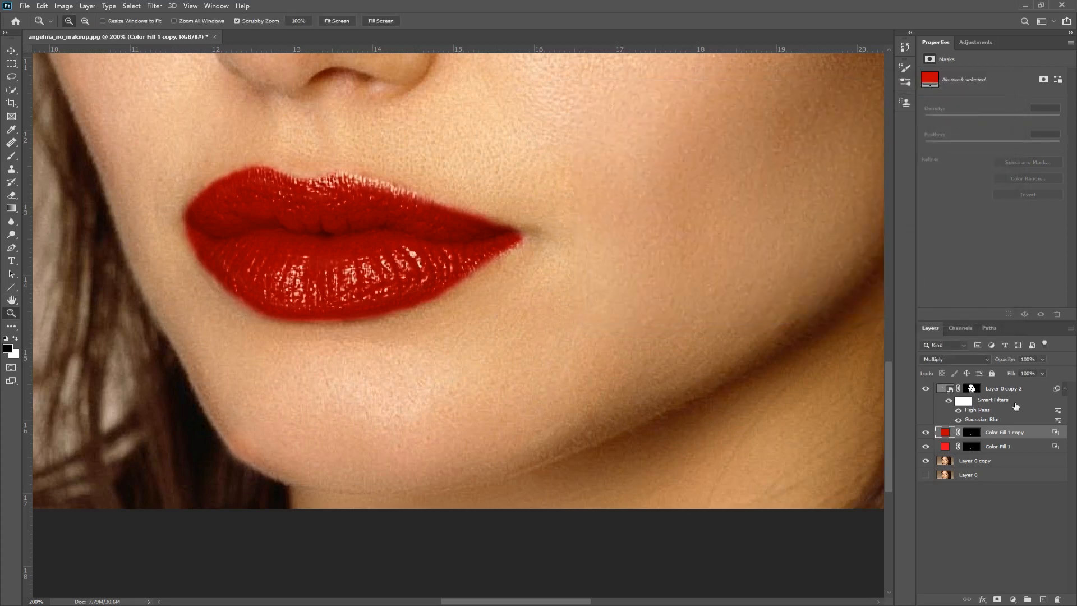
Duplicate Color Fill 1 copy and set the new top fill layer's blend mode to Screen
click(1013, 503)
click(1022, 434)
drag(994, 456, 1013, 309)
key(ctrl+j)
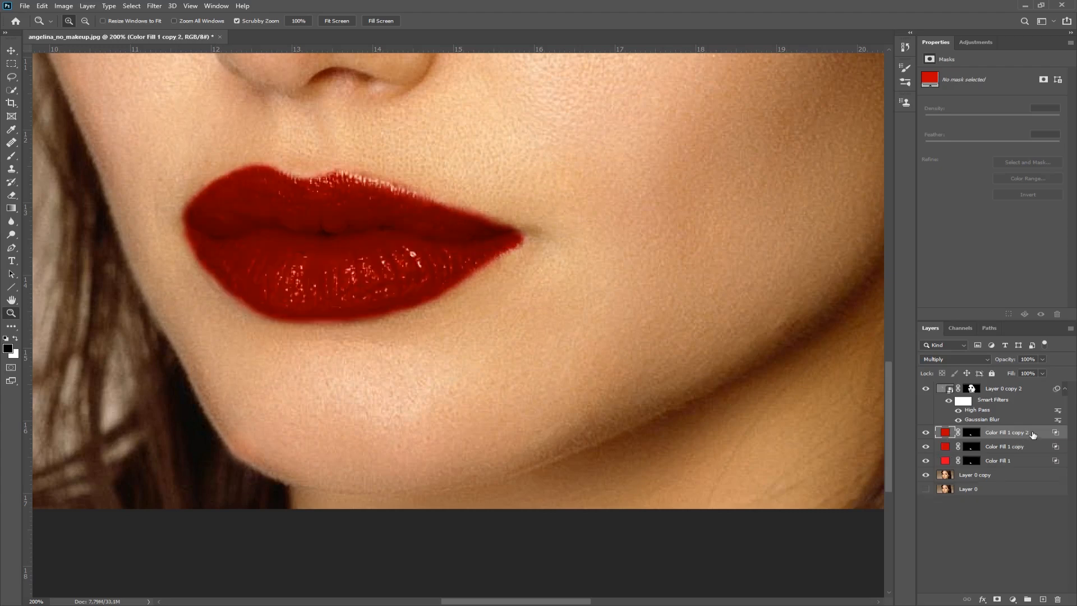
click(981, 360)
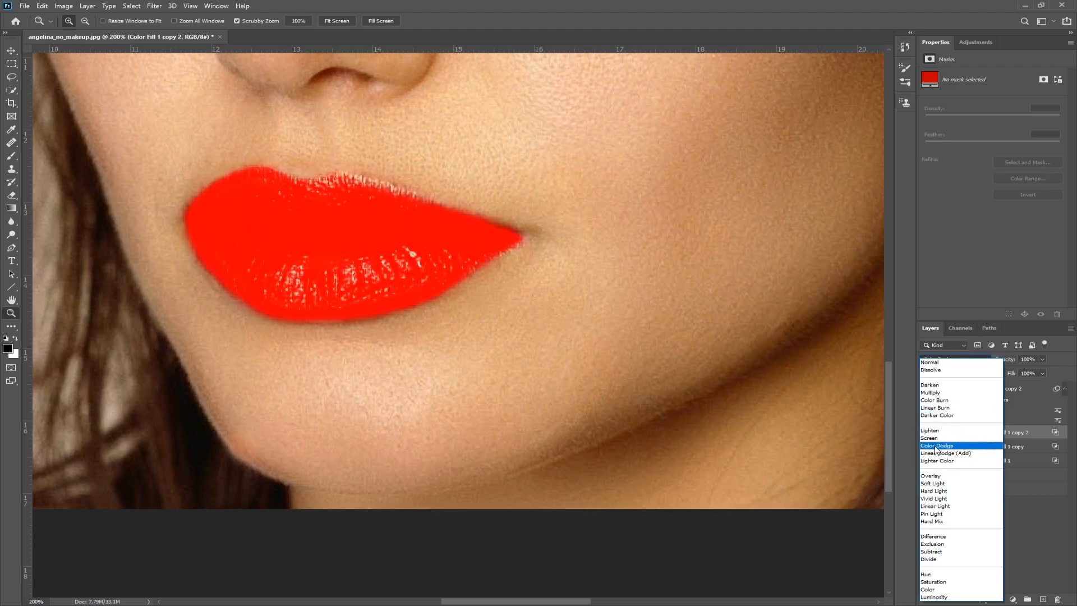
click(935, 438)
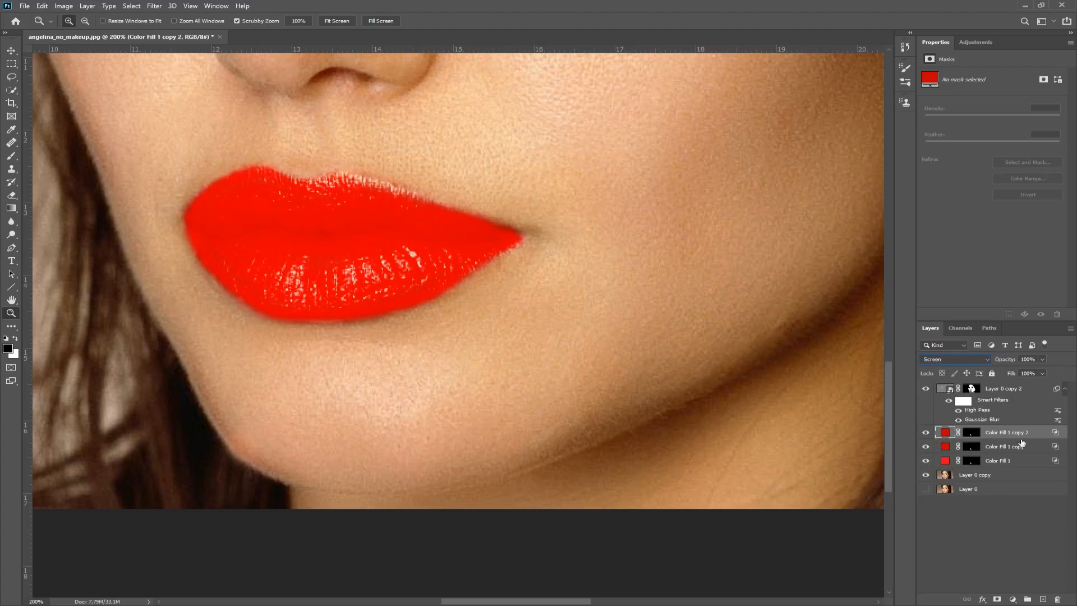
Change the Screen fill layer's color to the deep pink ba0053
double_click(945, 432)
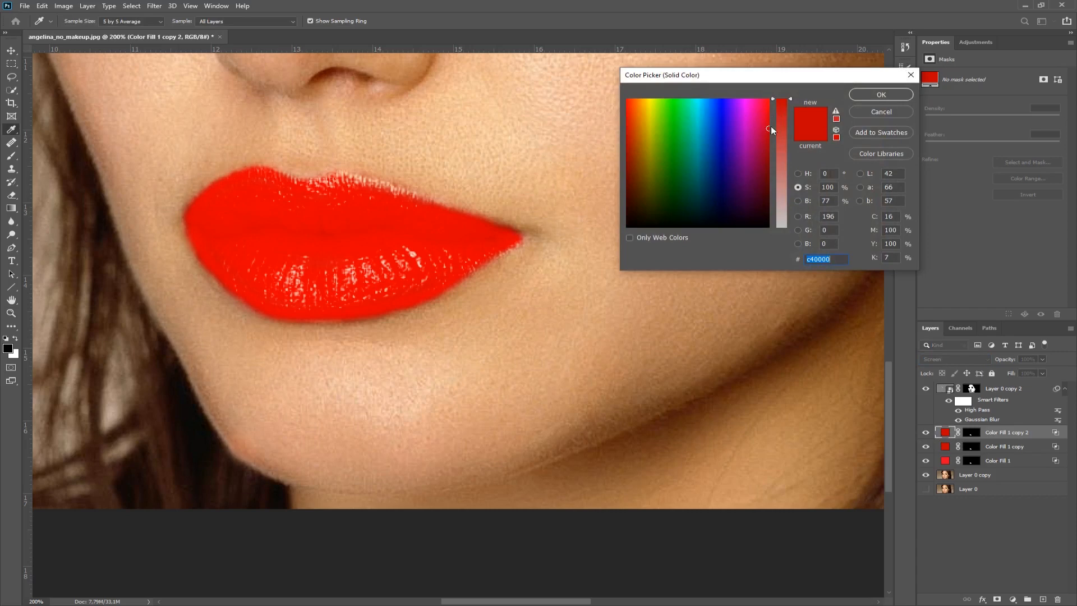
drag(766, 129, 758, 129)
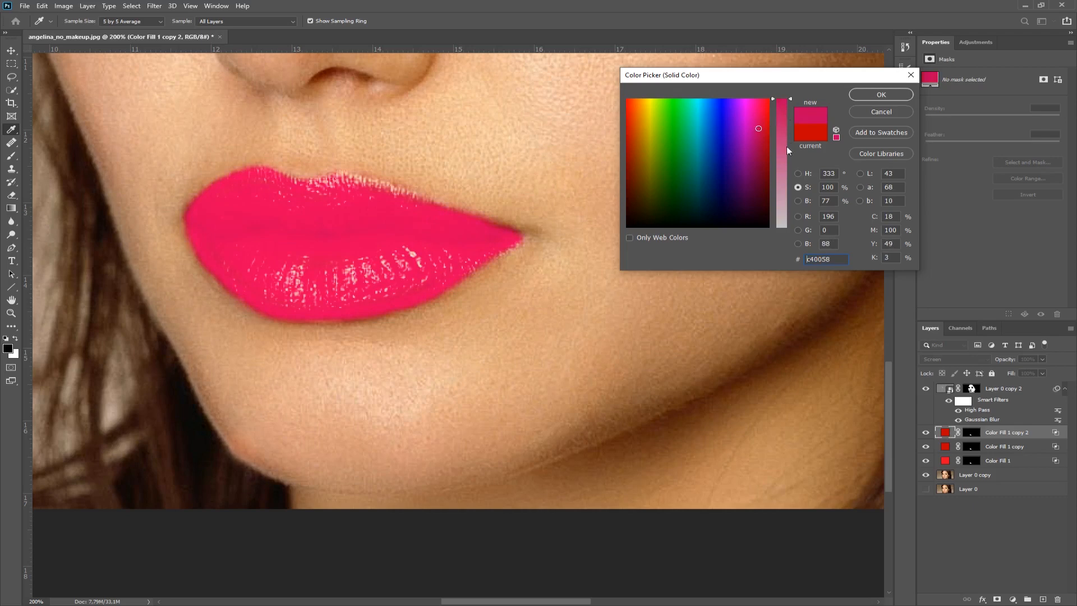
click(797, 201)
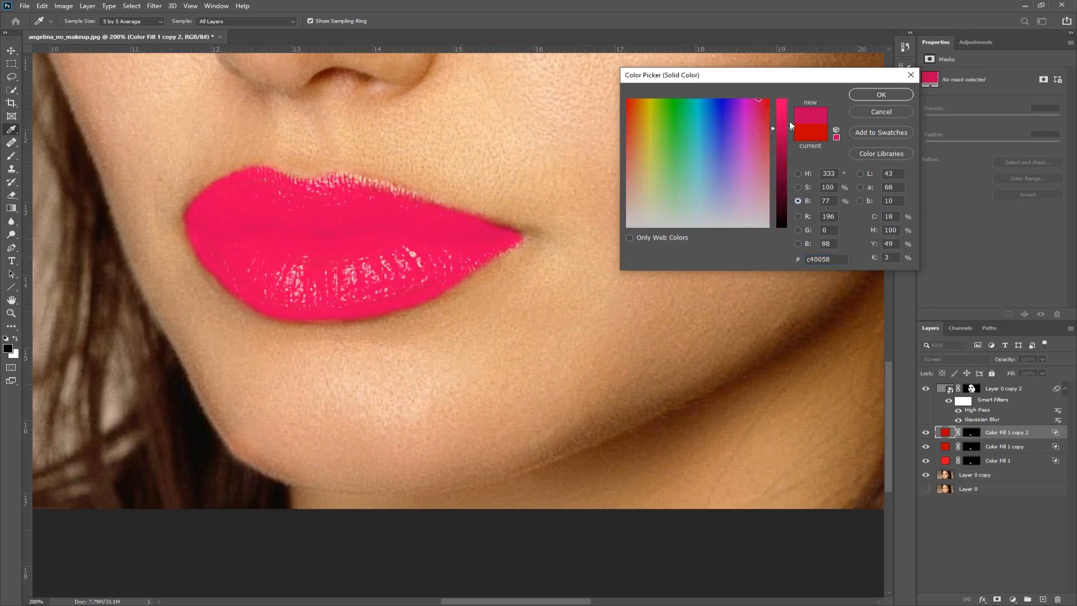
drag(789, 126, 790, 135)
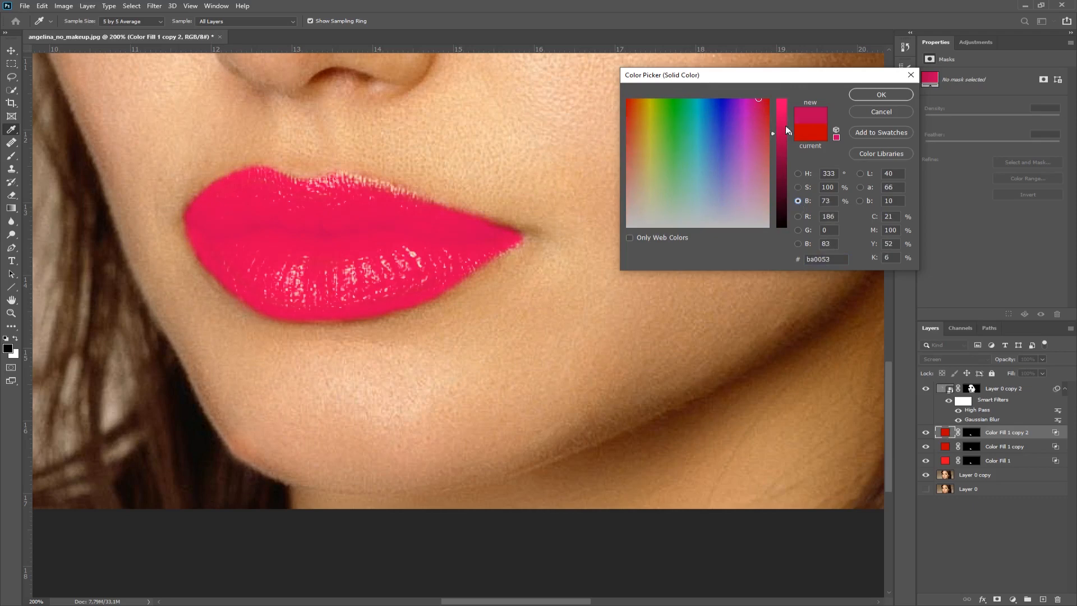
click(879, 95)
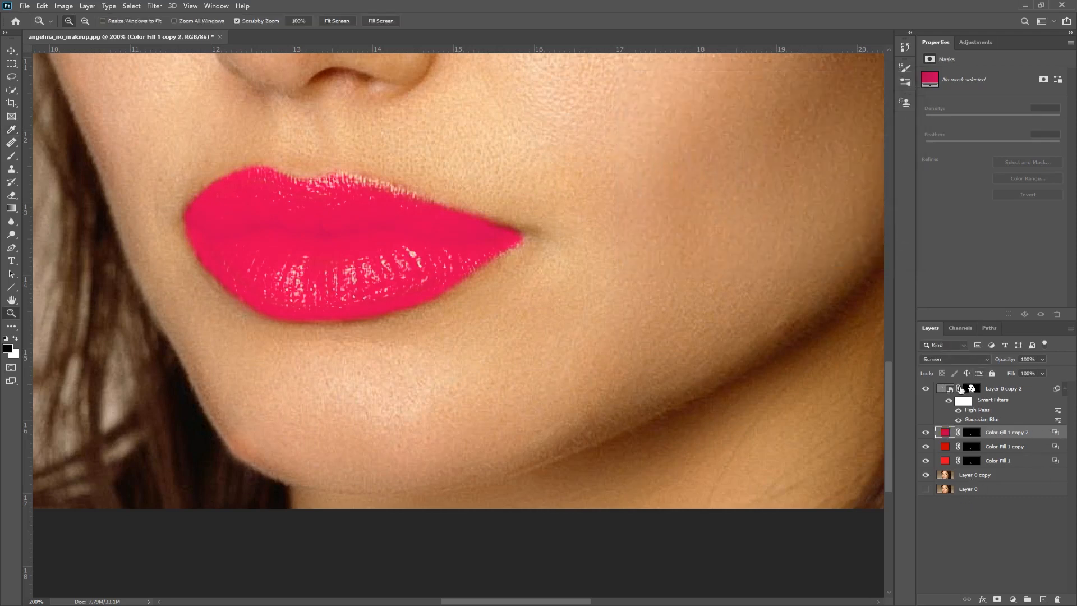
For the pink fill, set Blend If Underlying Layer shadows to 26 / 151 with the highlight limit at 255, and apply the layer style
double_click(1057, 434)
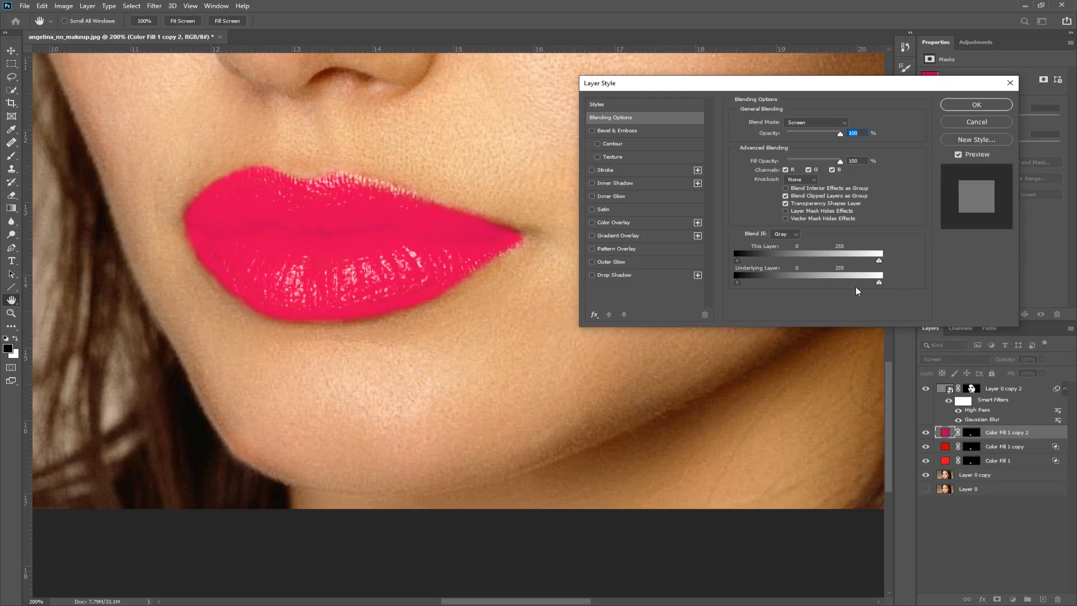
drag(738, 282, 769, 282)
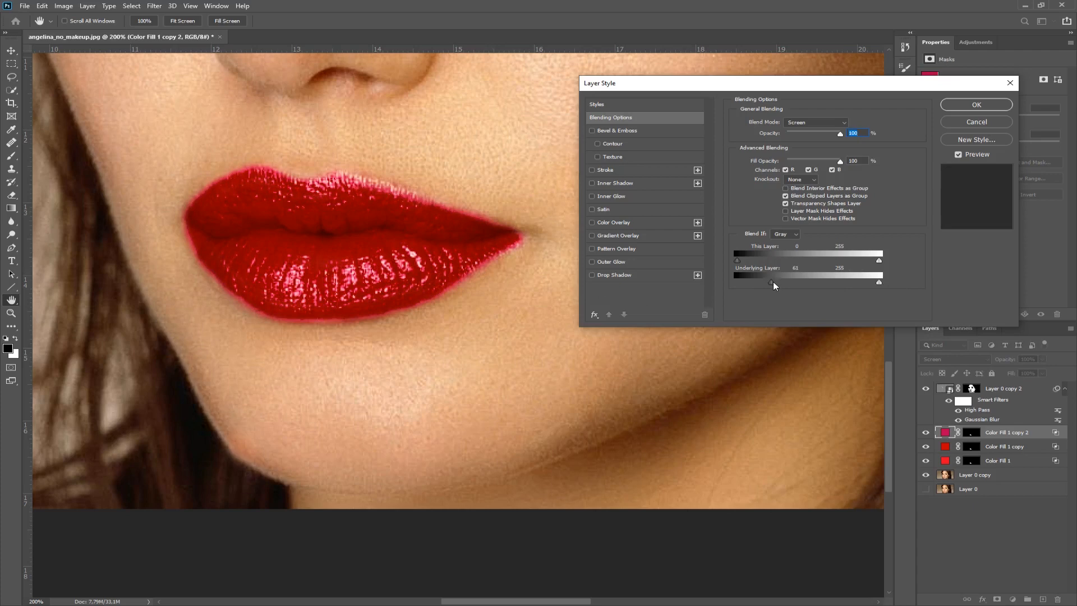
drag(775, 282, 755, 281)
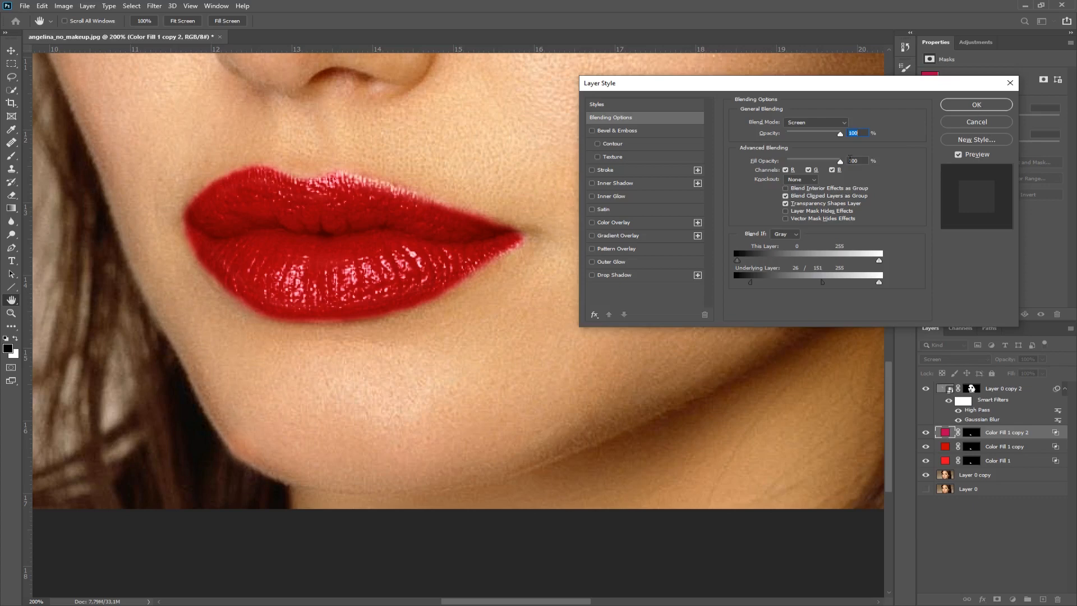
click(978, 105)
key(z)
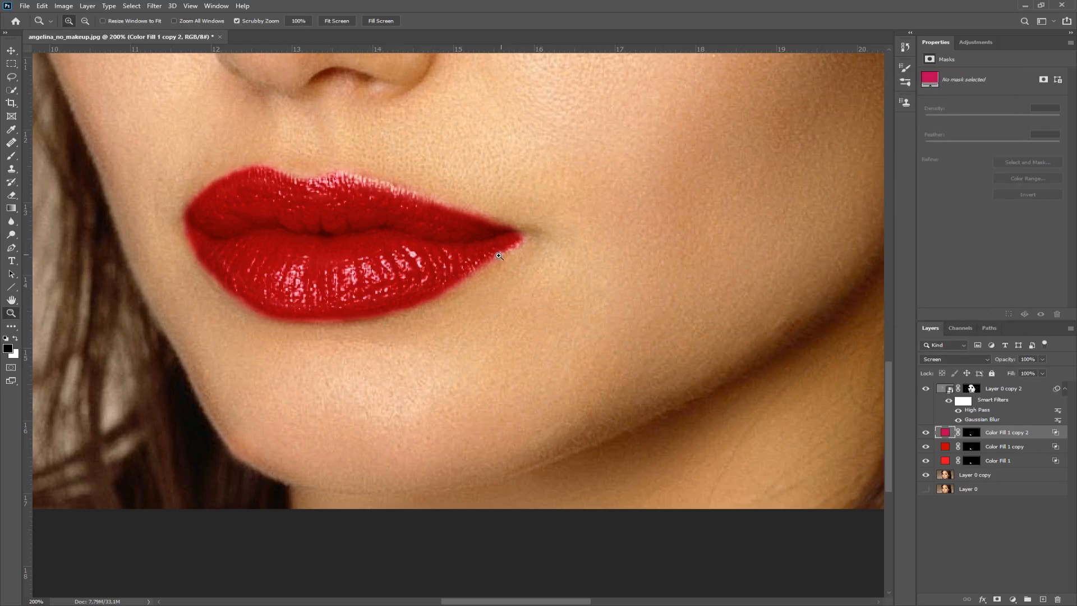
Paint black with a soft brush on the pink fill's mask to clear the pink fringe around the lip edges
click(971, 433)
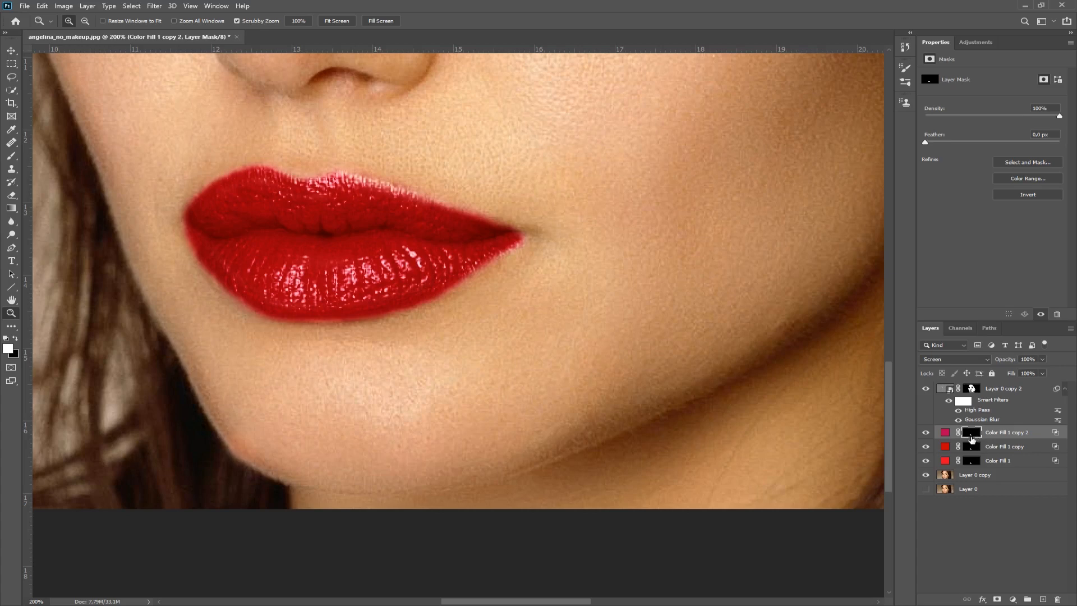
click(15, 339)
click(12, 156)
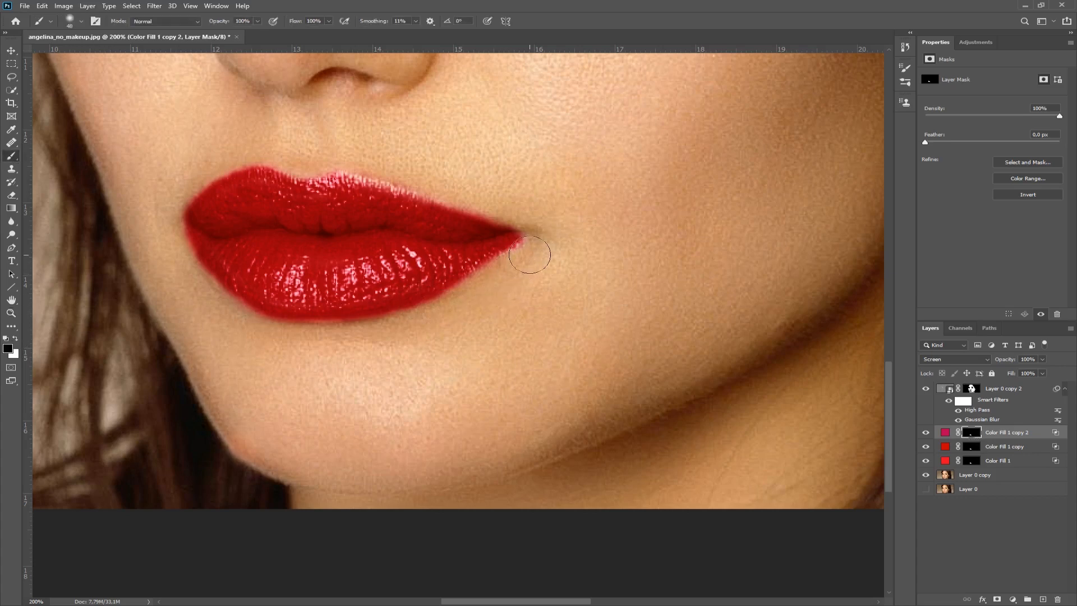
mouse_move(530, 256)
mouse_down()
mouse_move(405, 320)
mouse_move(268, 326)
mouse_move(234, 308)
mouse_move(197, 247)
mouse_move(171, 230)
mouse_move(222, 290)
mouse_move(205, 189)
mouse_move(167, 206)
mouse_move(224, 156)
mouse_move(330, 165)
mouse_move(365, 149)
mouse_move(356, 159)
mouse_move(475, 208)
mouse_move(368, 158)
mouse_move(453, 193)
mouse_move(508, 230)
mouse_move(455, 181)
mouse_move(334, 175)
mouse_move(425, 260)
mouse_up()
Set the opacity of Color Fill 1 to 77% and Color Fill 1 copy to 76%, and lower the opacity of Color Fill 1 copy 2
click(11, 313)
right_click(385, 325)
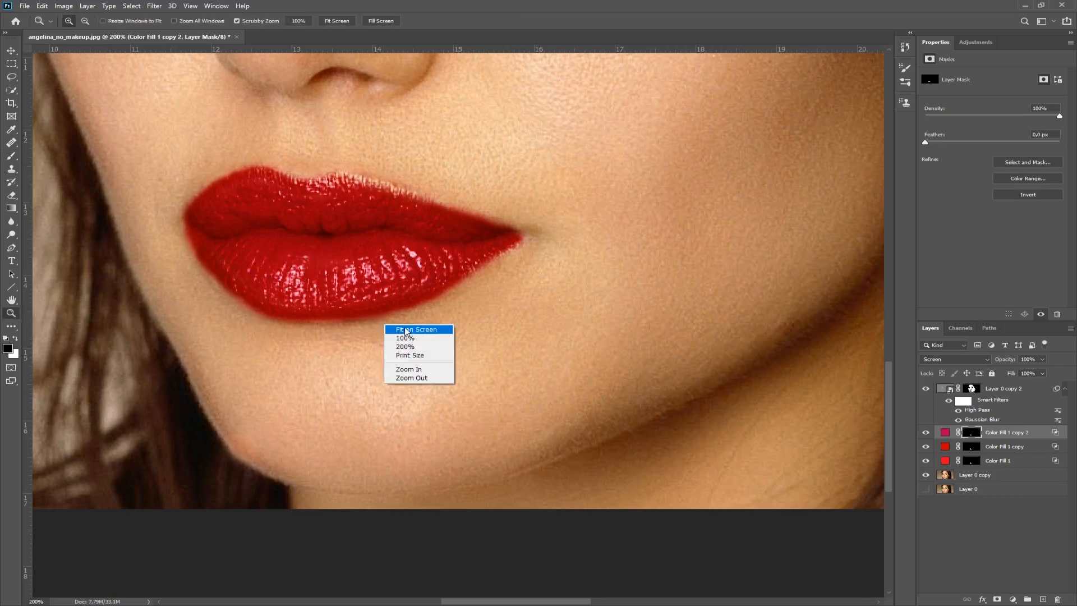
click(407, 331)
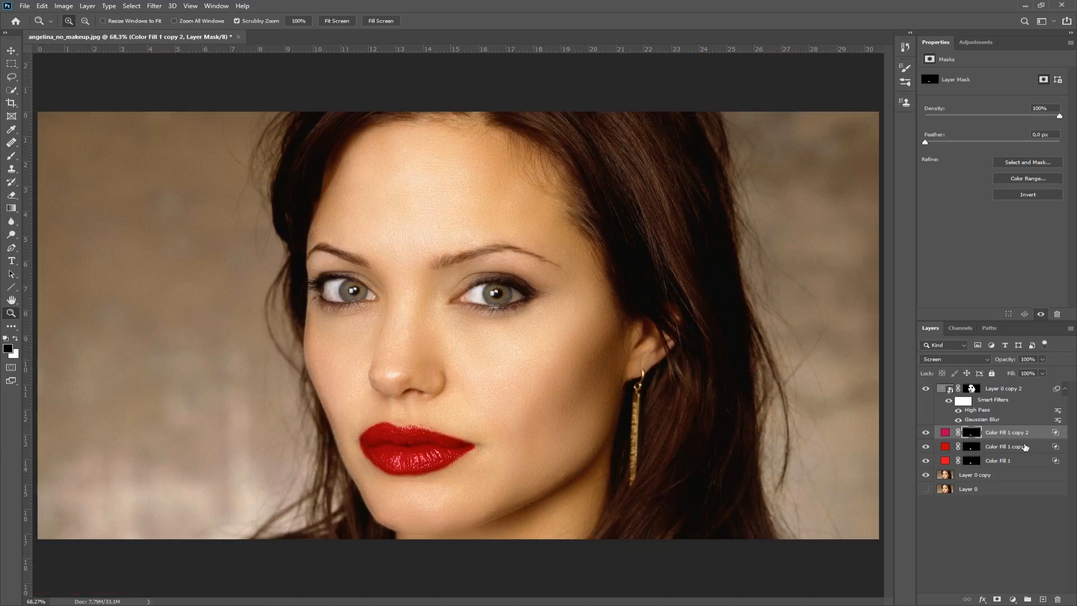
click(1009, 461)
click(1041, 370)
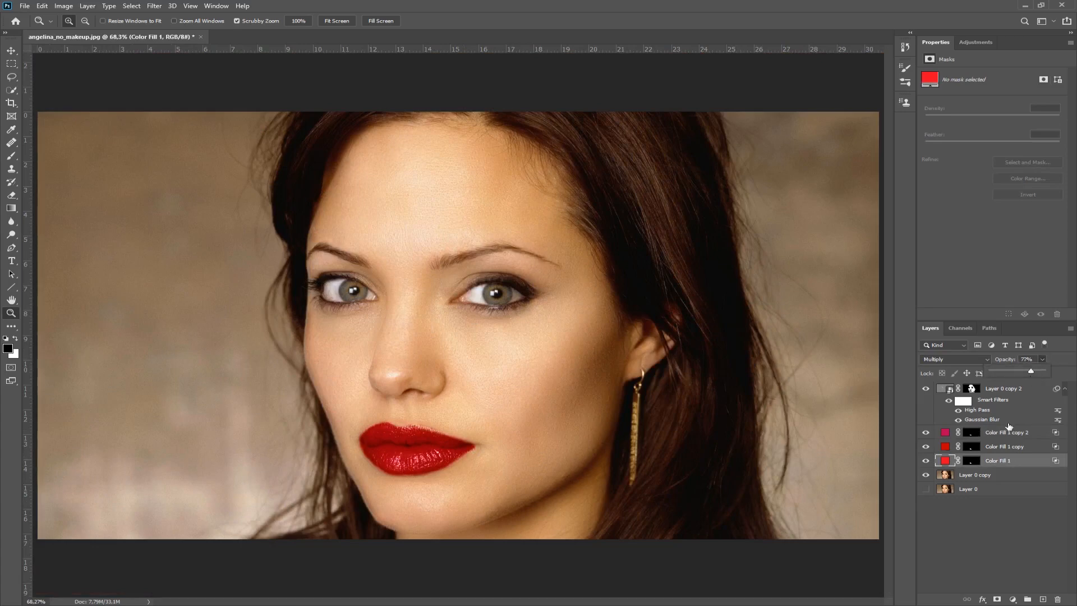
click(1002, 446)
click(1042, 360)
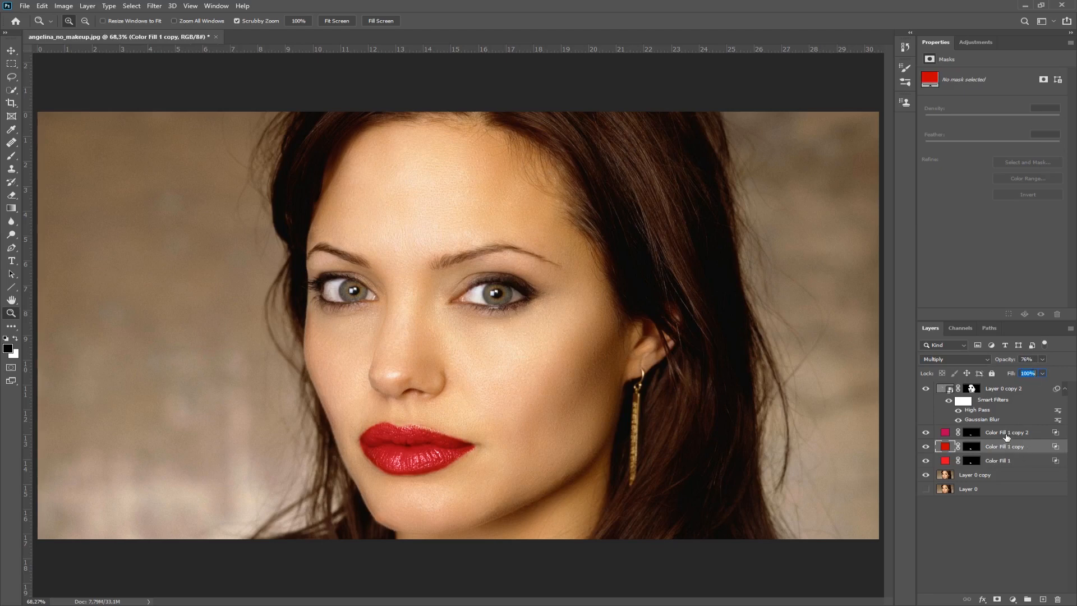
click(1005, 433)
click(1041, 359)
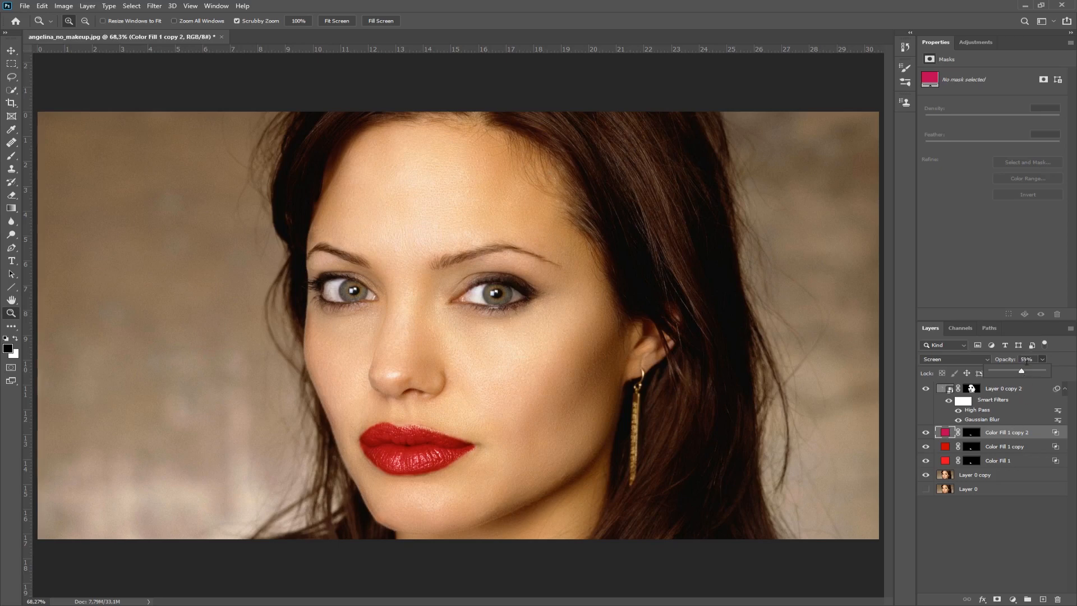
Fine-tune the lipstick fill strength, raising the opacity of Color Fill 1 copy 2 to 89%
click(1006, 448)
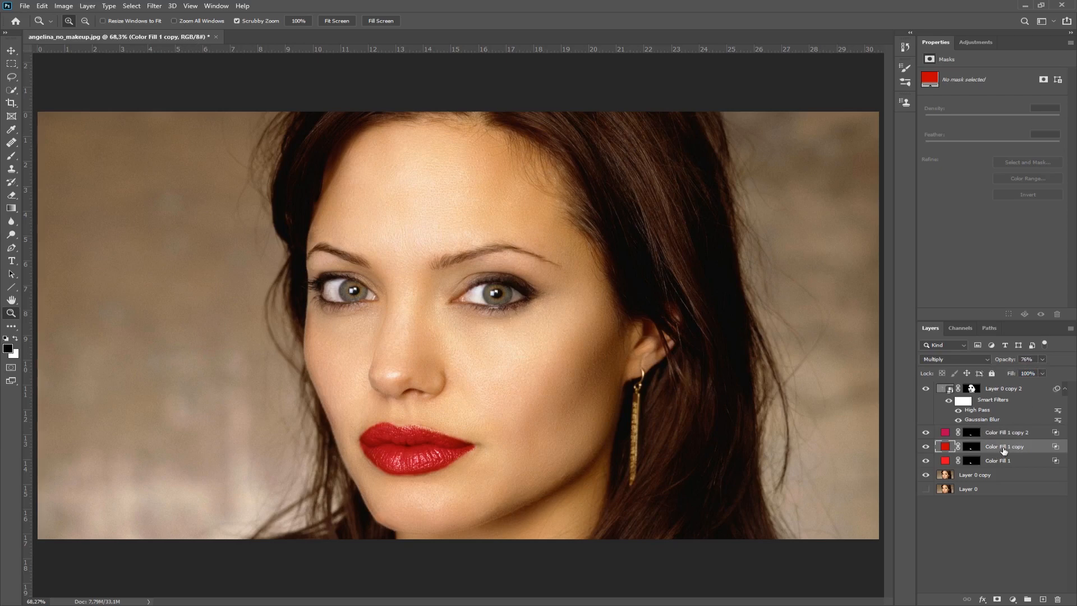
double_click(1006, 448)
key(Return)
drag(1028, 372, 1041, 371)
click(1001, 433)
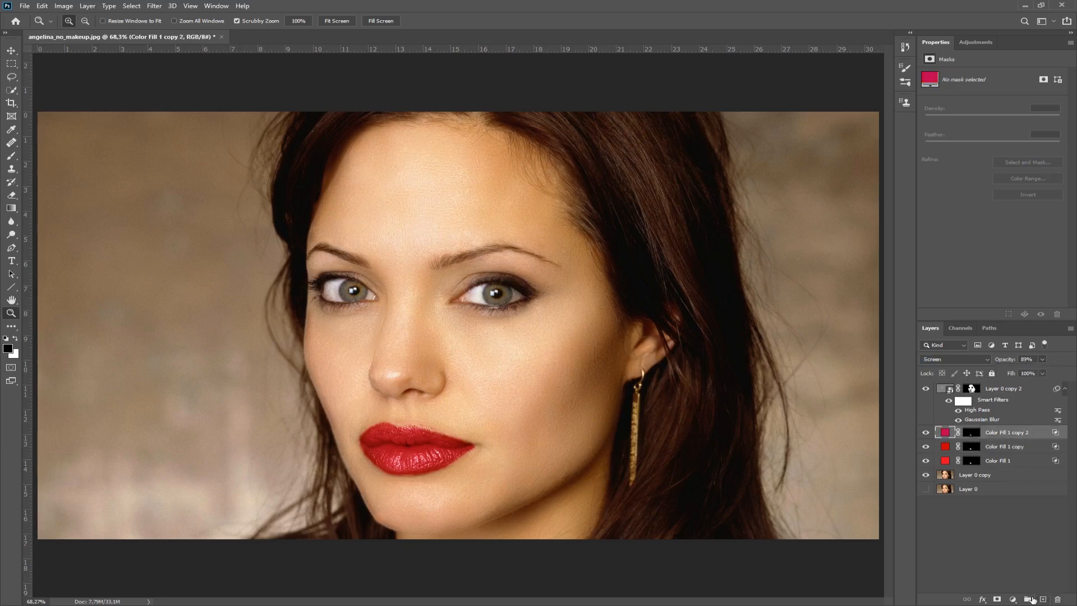
Add a new empty layer above the lipstick fills and set the foreground color to green 00944d
click(1042, 599)
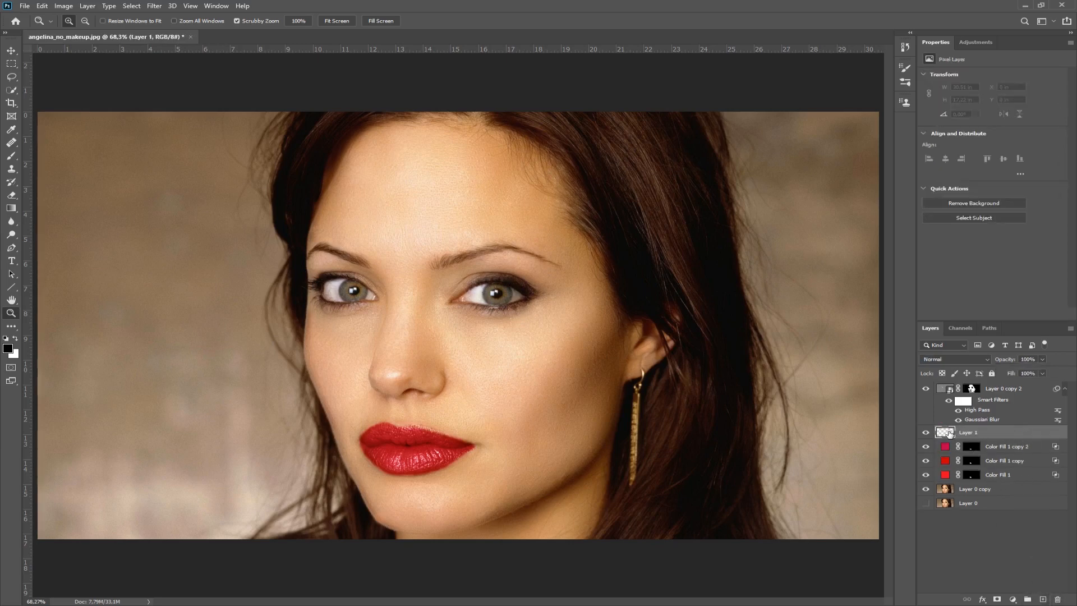
click(8, 348)
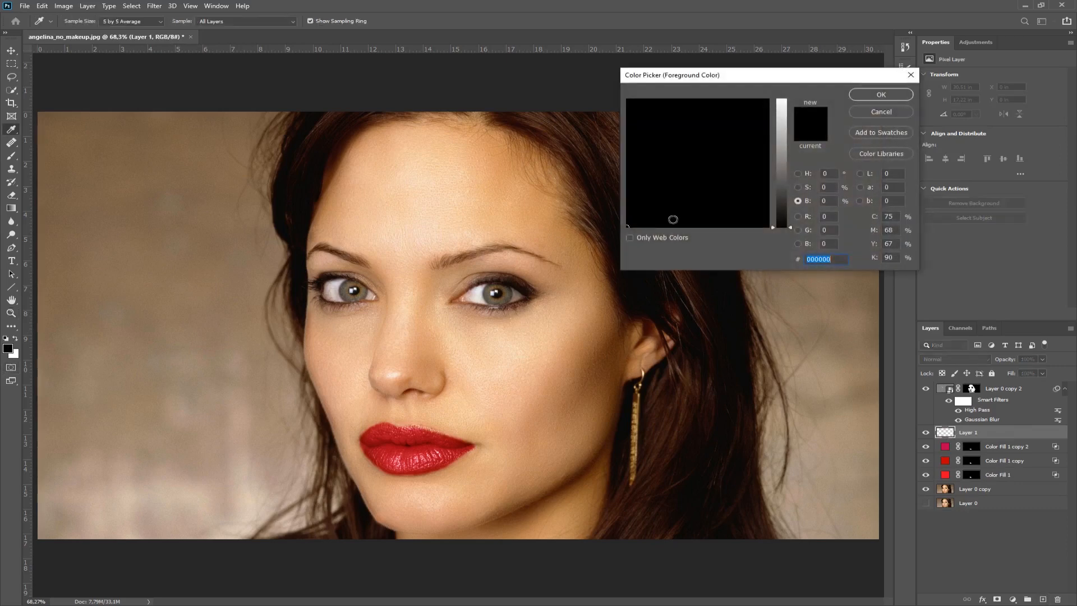
click(751, 143)
drag(793, 140, 785, 154)
click(686, 99)
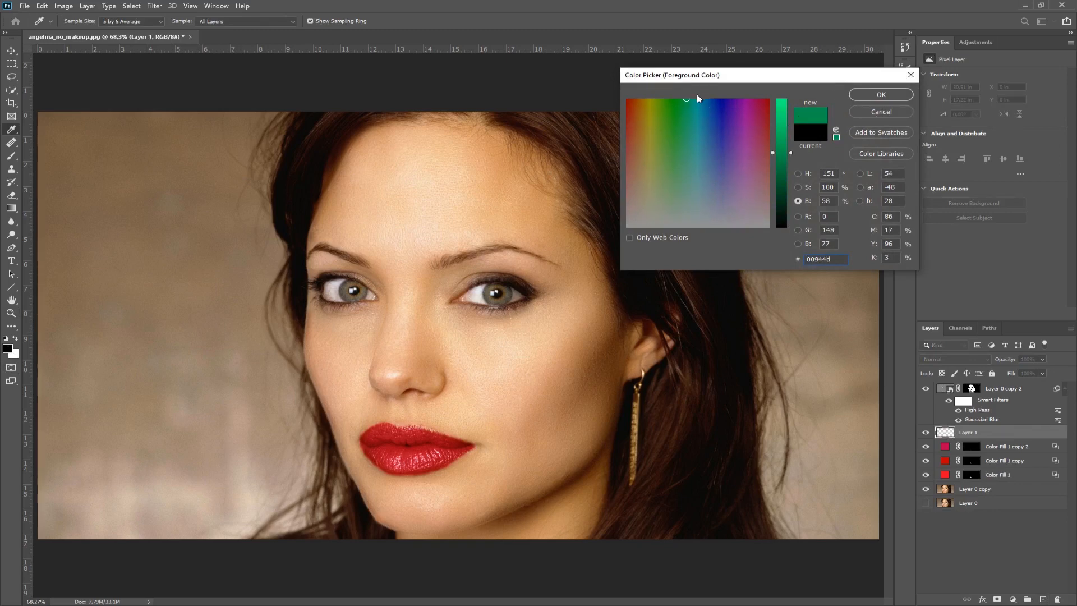
click(859, 94)
key(z)
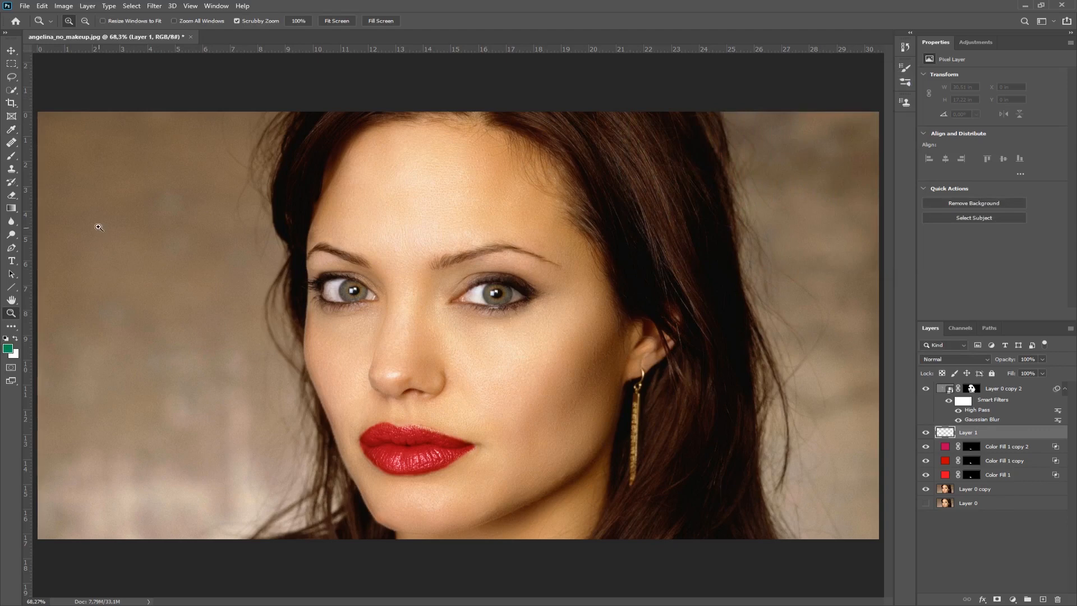
Cover both irises on Layer 1 with green dots using a 75 px Hard Round Pressure Size brush, and set its blend mode to Vivid Light
click(11, 156)
right_click(420, 312)
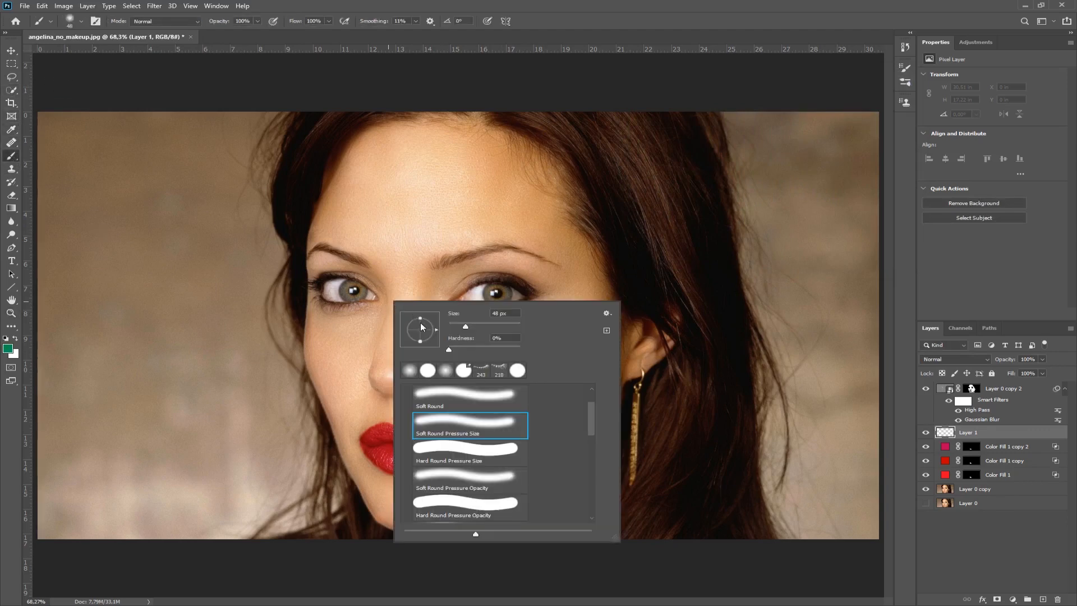
click(458, 450)
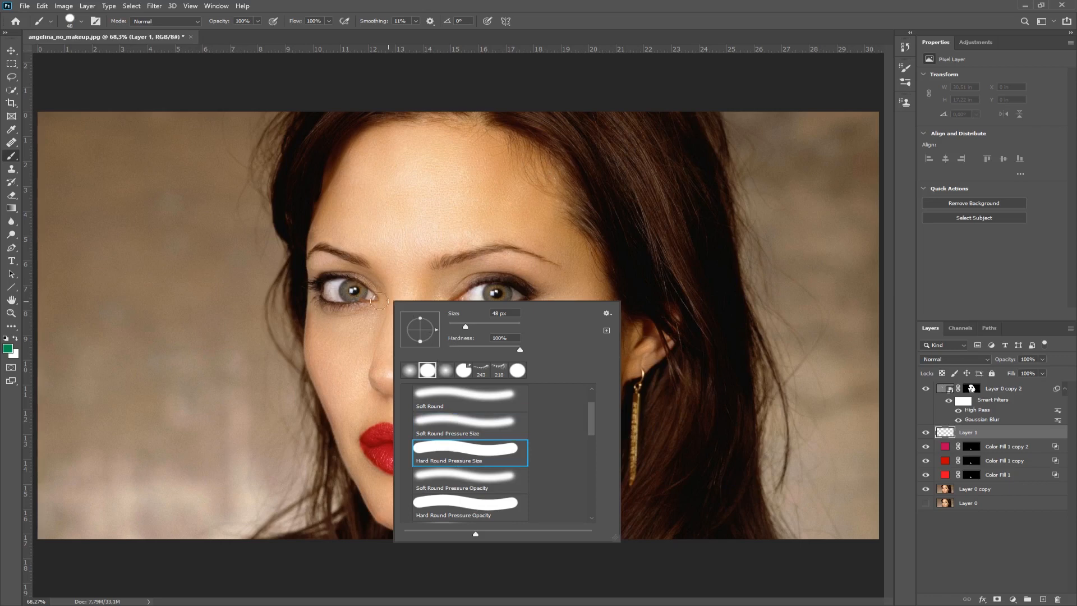
drag(465, 327, 472, 326)
drag(475, 327, 476, 326)
click(353, 291)
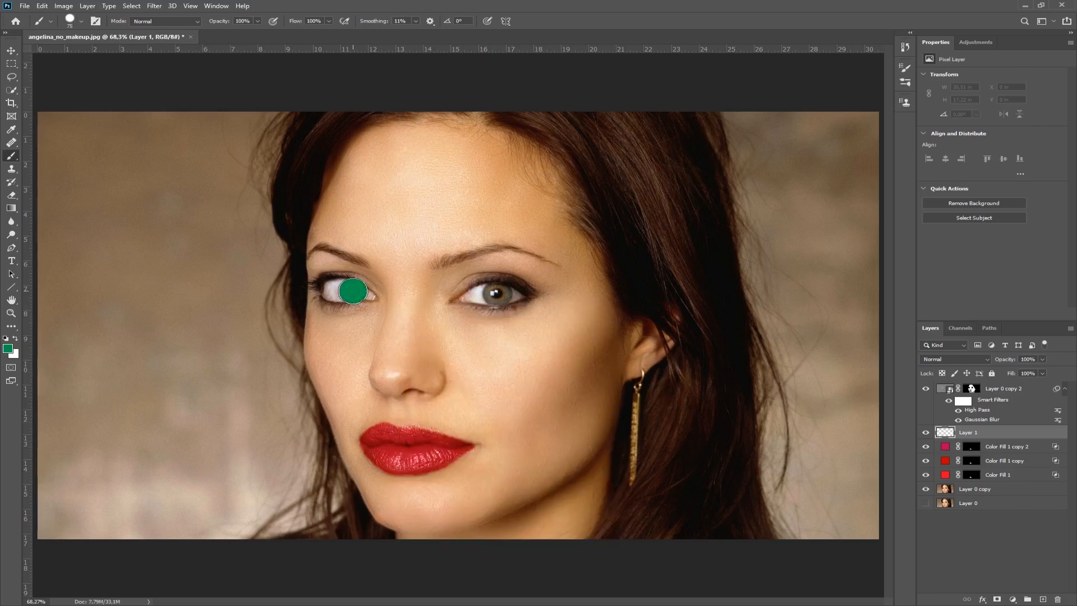
click(497, 294)
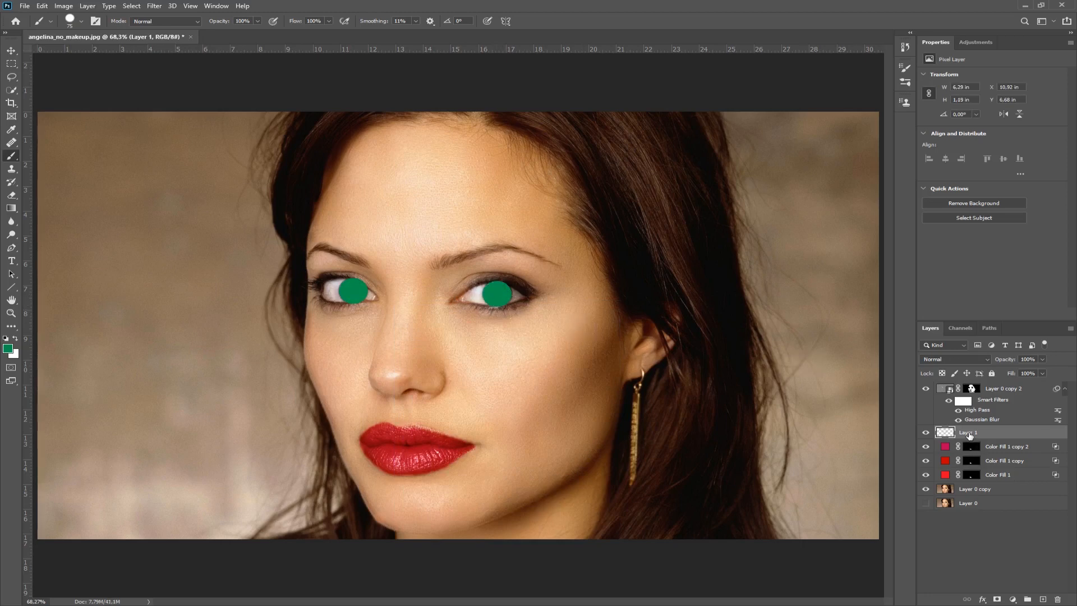
click(986, 359)
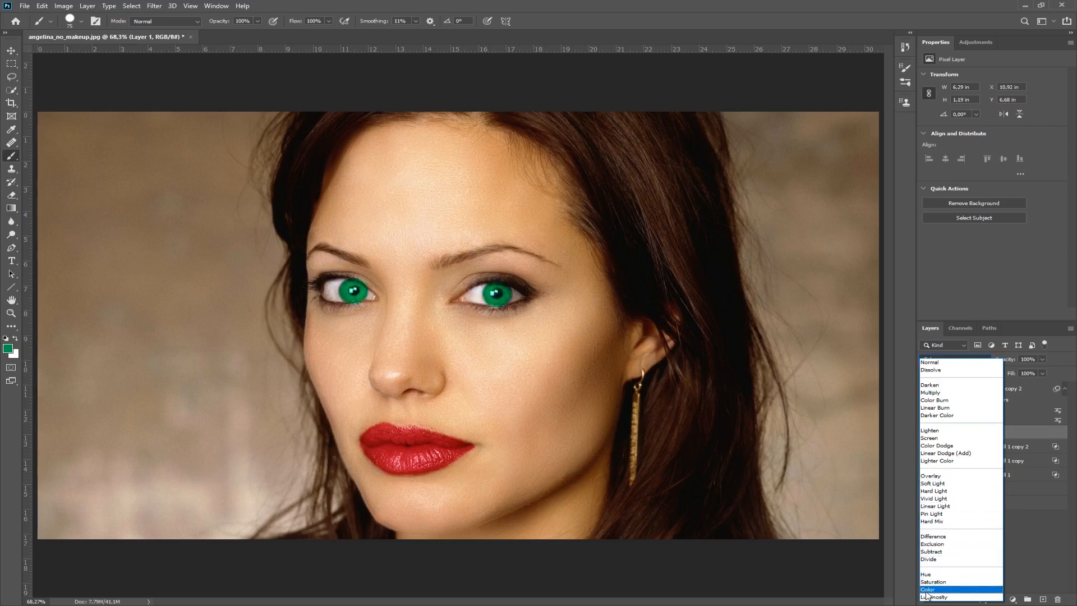
click(932, 498)
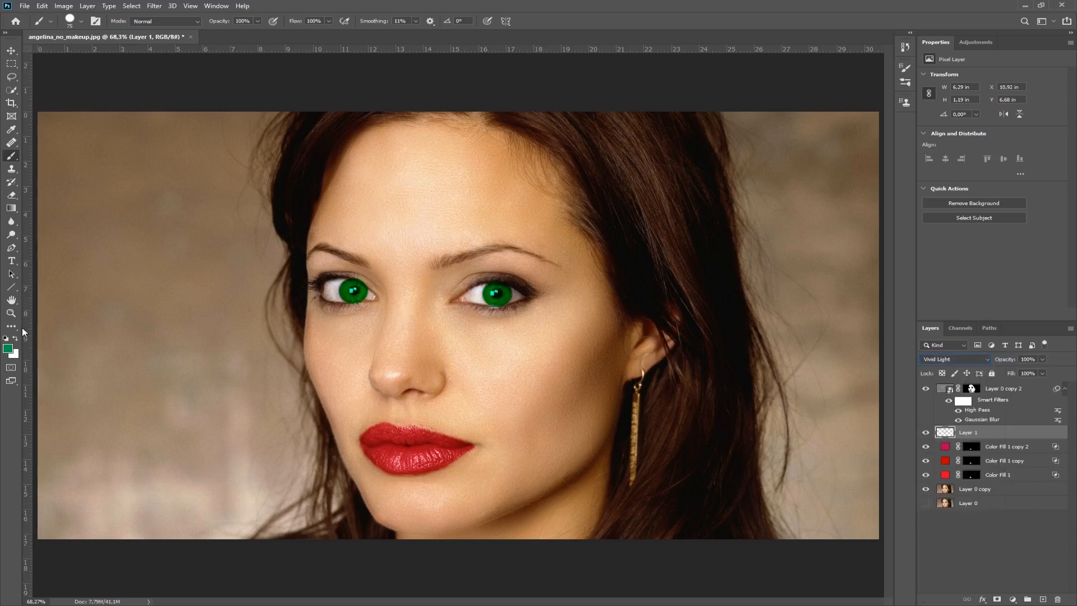
Mask Layer 1 with black paint where the green spills past the irises onto the eyelid edges, and lower the layer's opacity to 61%
click(11, 313)
drag(395, 298, 450, 329)
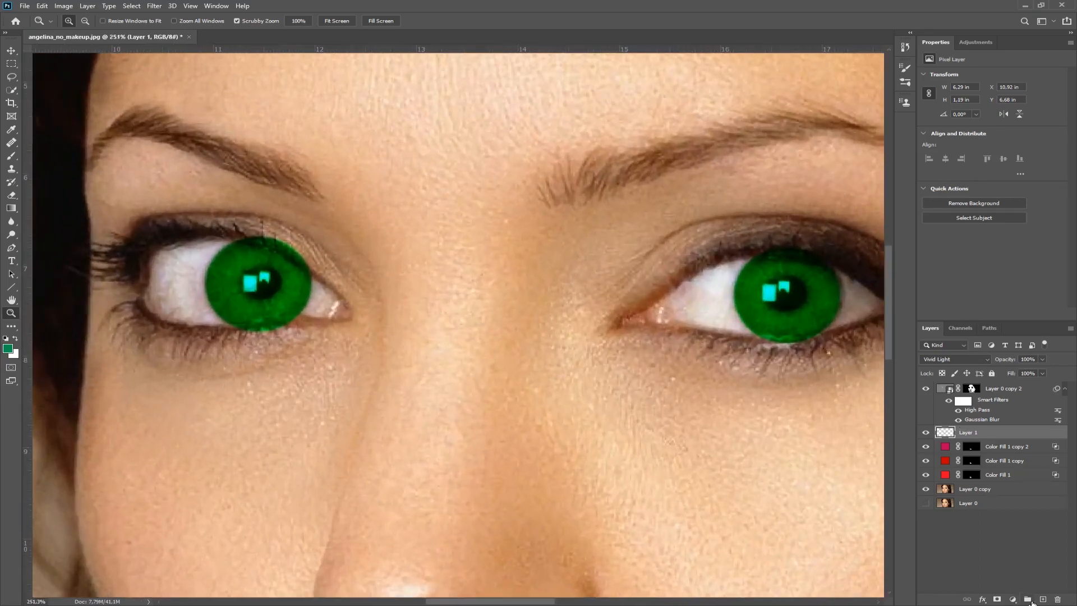
click(996, 599)
click(11, 156)
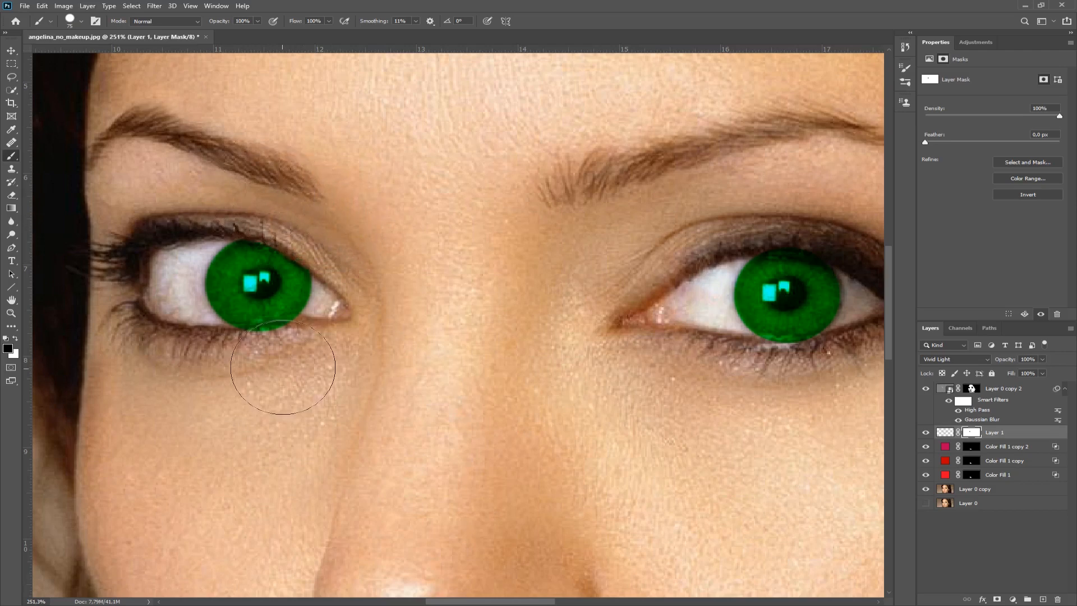
mouse_move(292, 365)
mouse_down()
mouse_move(269, 360)
mouse_move(241, 382)
mouse_move(237, 373)
mouse_up()
mouse_move(818, 385)
mouse_down()
mouse_move(761, 383)
mouse_move(823, 384)
mouse_up()
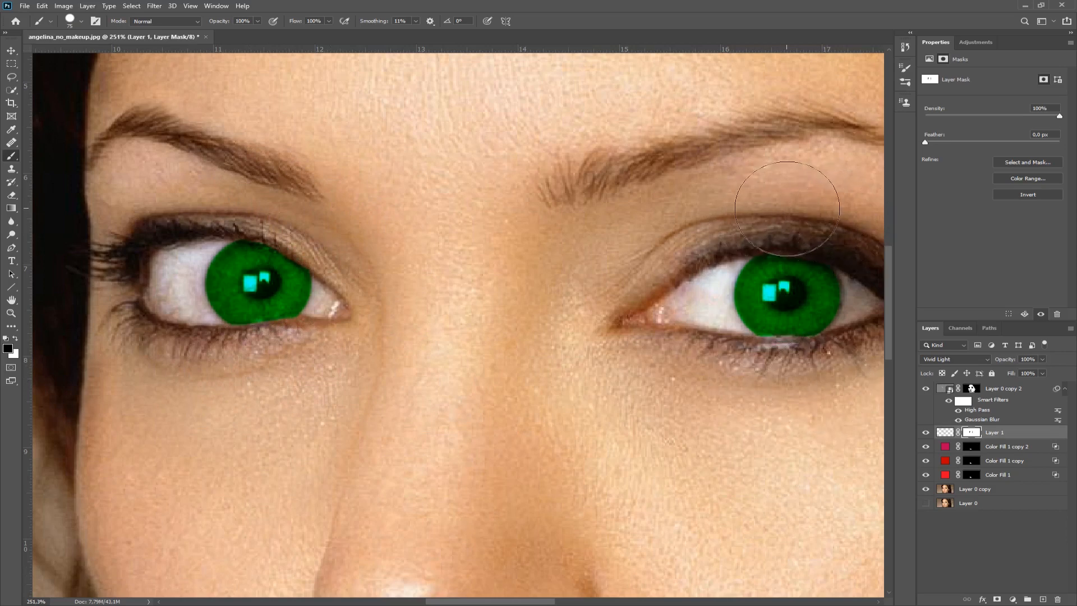
click(1046, 435)
drag(1025, 369, 1022, 369)
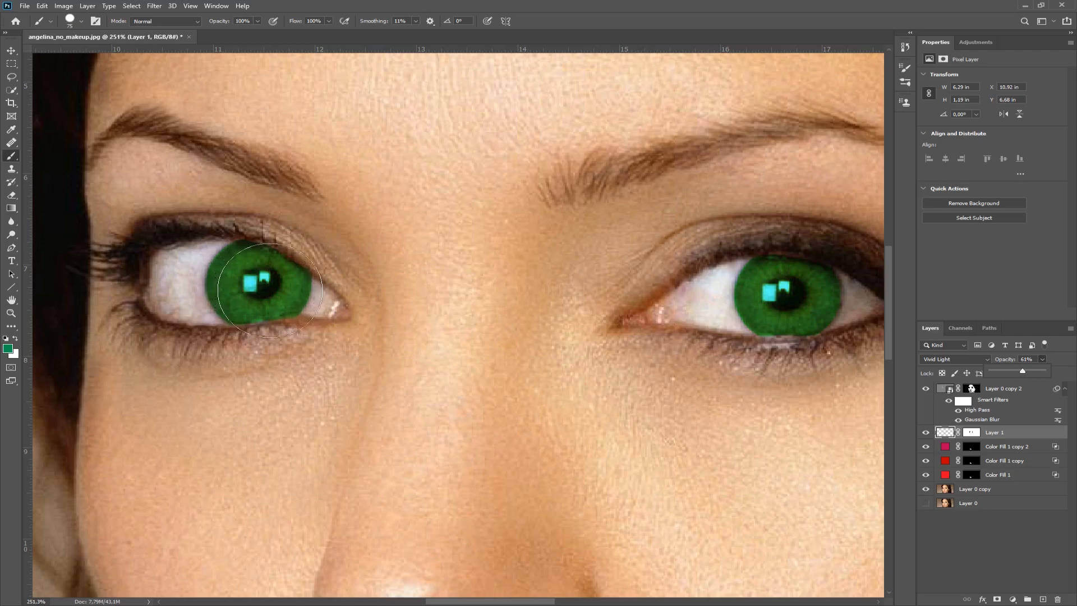
Paint black on Layer 1's mask with a 23 px brush to clear the green from both pupils and their reflections
right_click(274, 290)
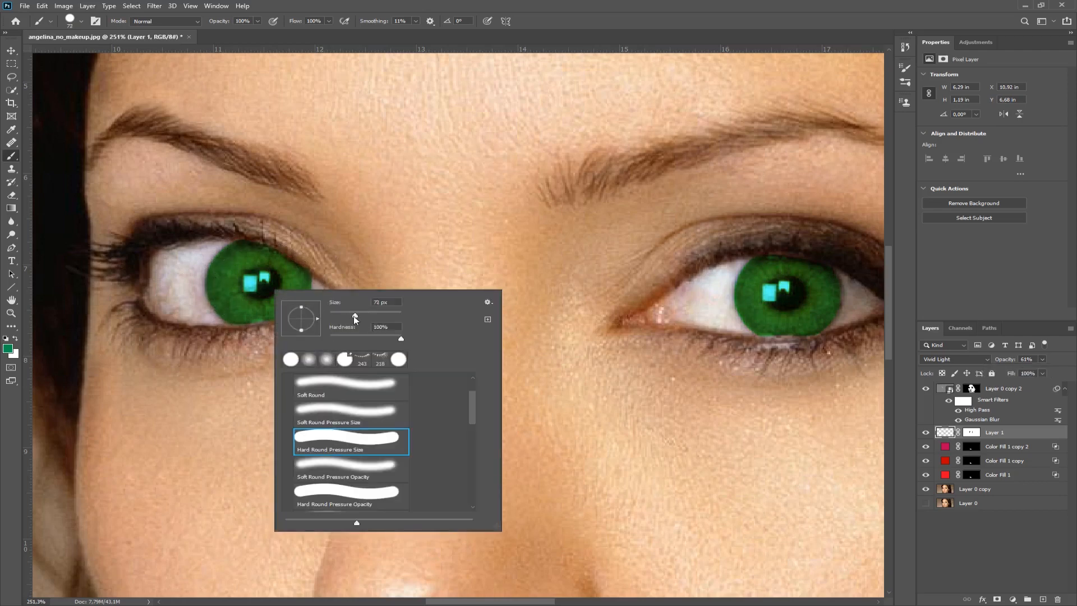
drag(354, 315, 344, 315)
drag(345, 315, 338, 315)
key(Return)
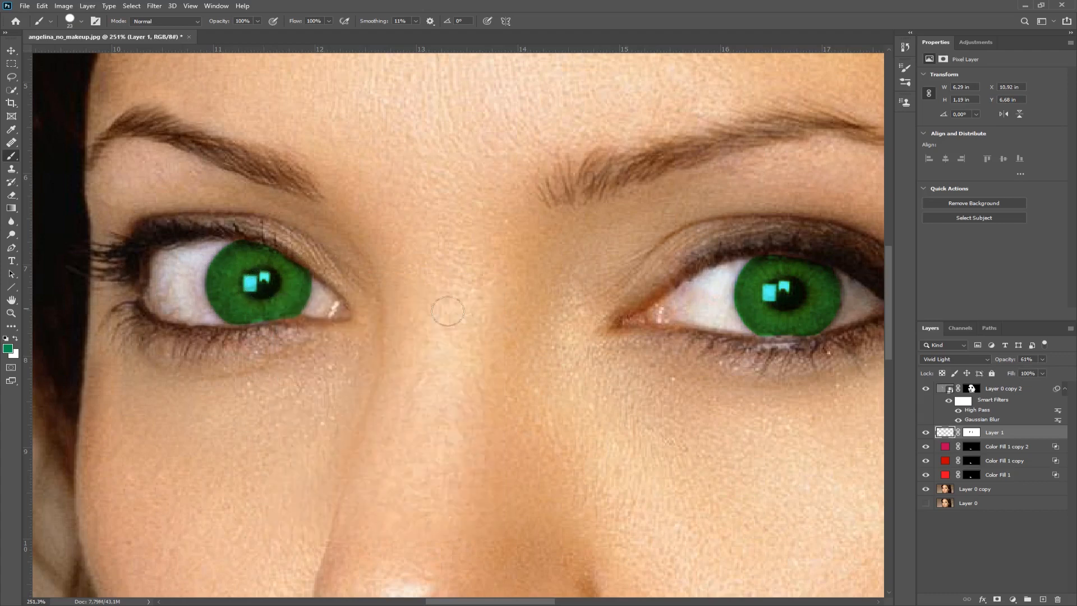
click(970, 434)
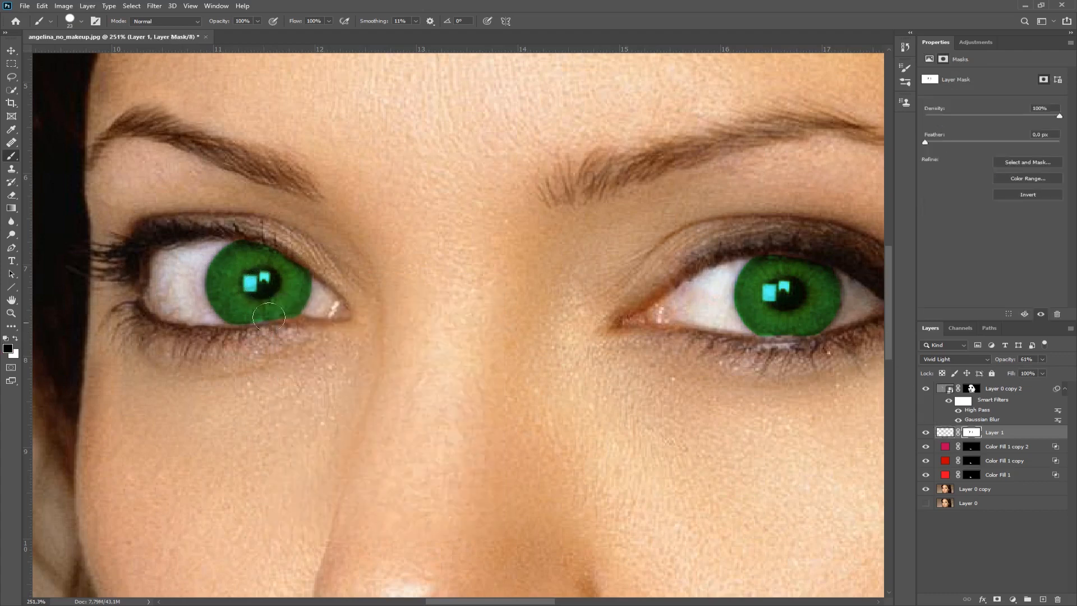
drag(259, 289, 258, 285)
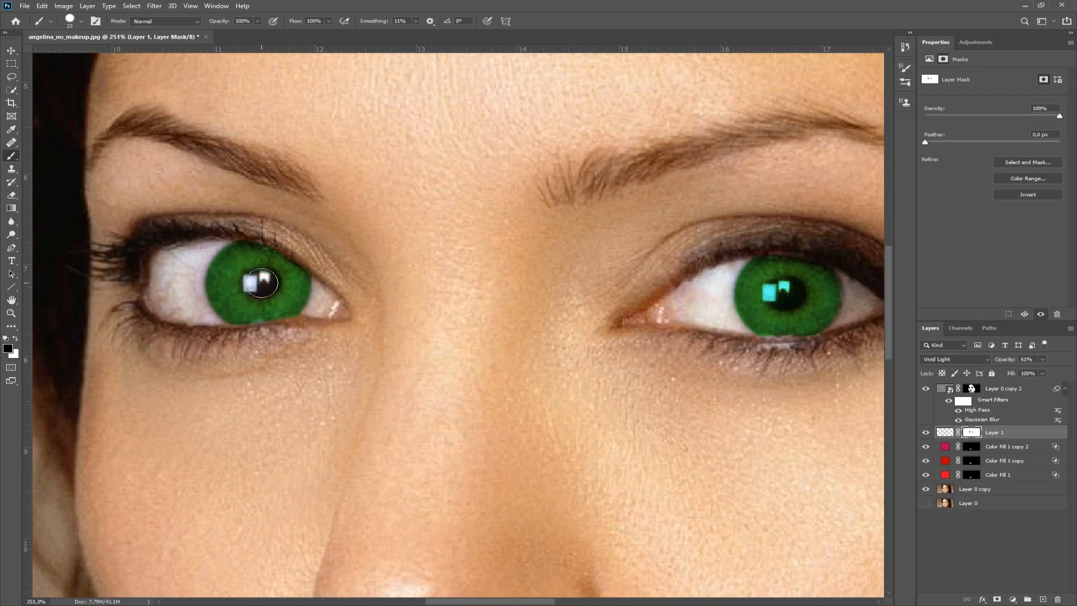
drag(803, 285, 778, 293)
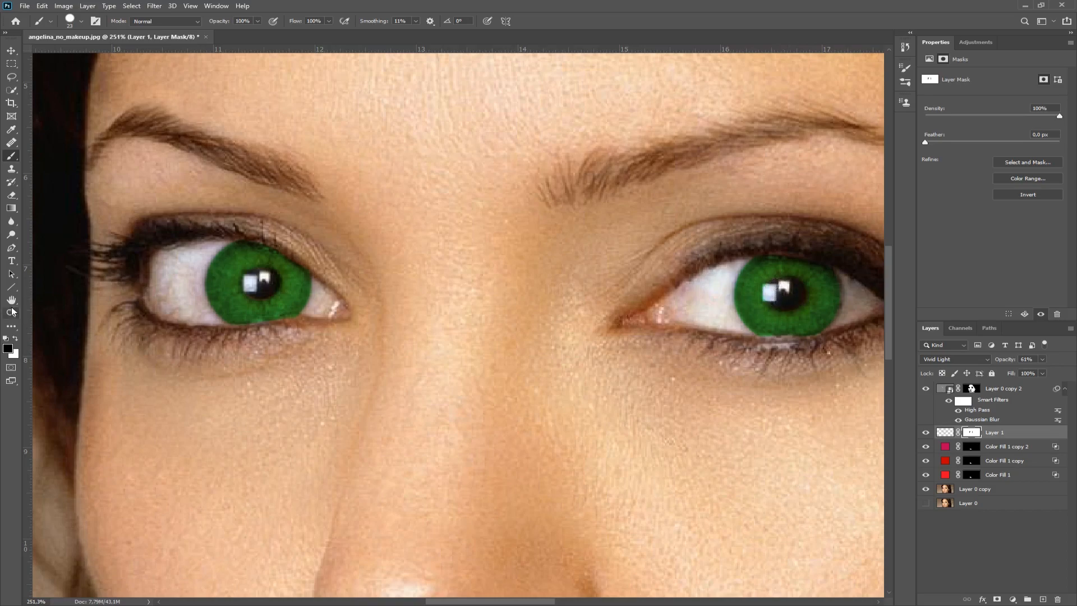
Lower the opacity of Layer 1 to a subtle green iris tint while viewing the whole portrait, and deselect the layer
click(11, 313)
right_click(469, 335)
click(494, 340)
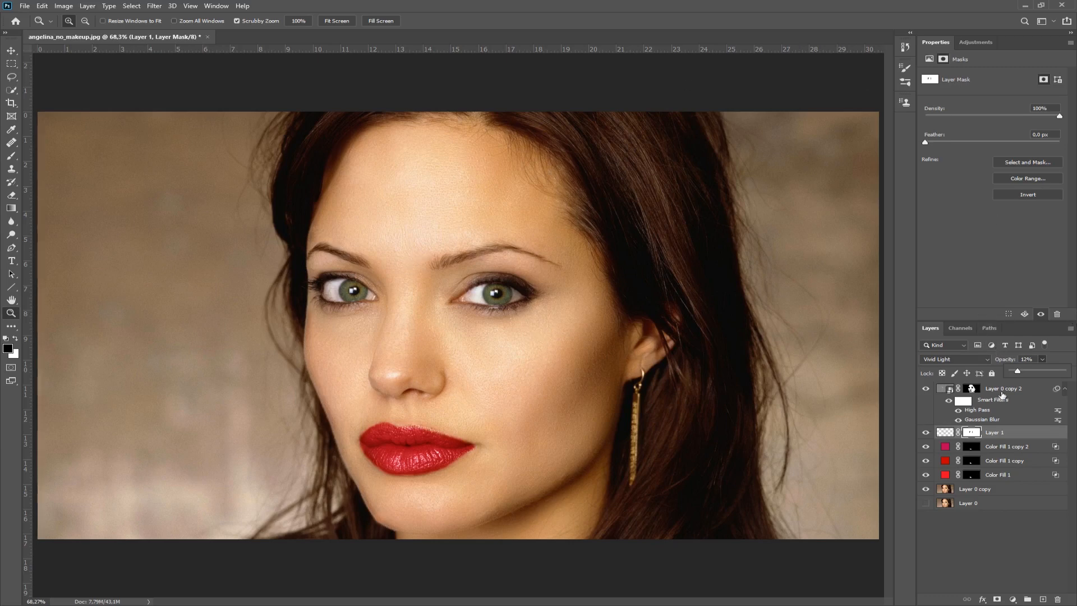
click(1006, 566)
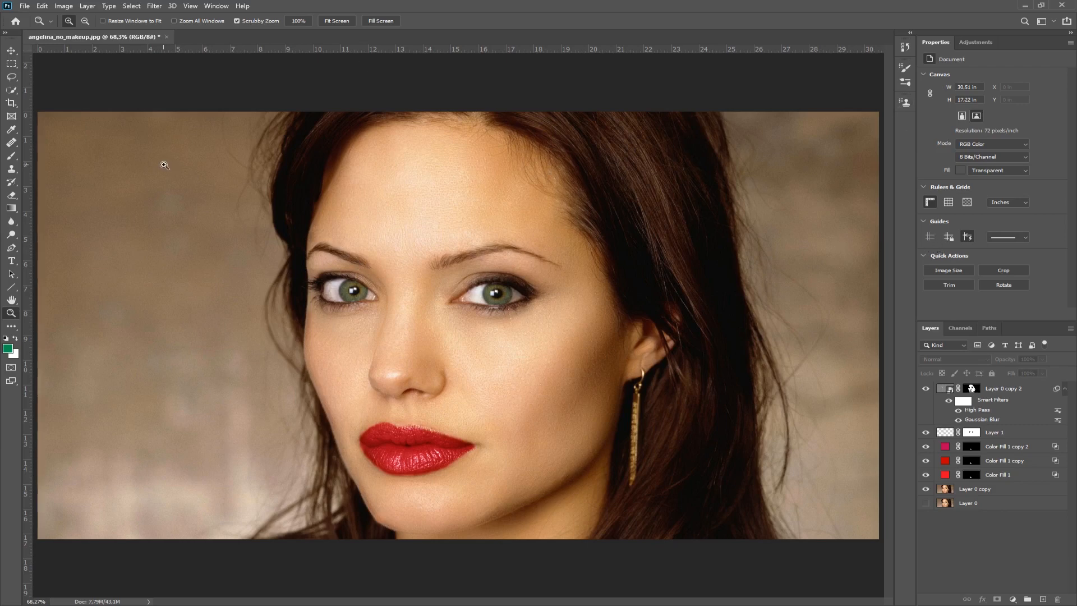
Add a new empty layer directly above Color Fill 1 copy 2 for painting with the Brush tool
click(11, 158)
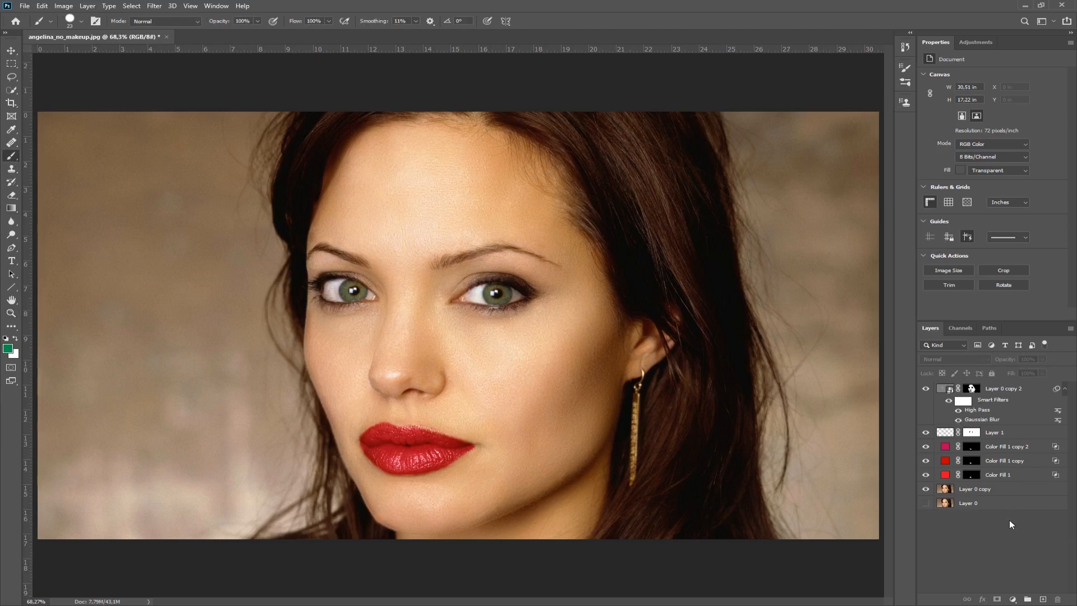
click(1016, 448)
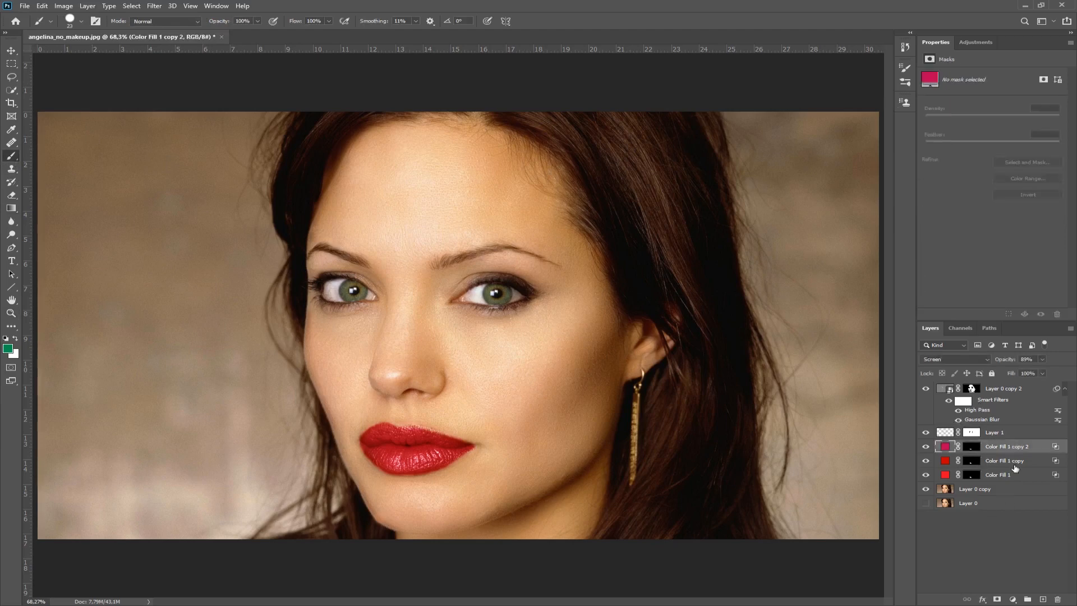
click(1042, 599)
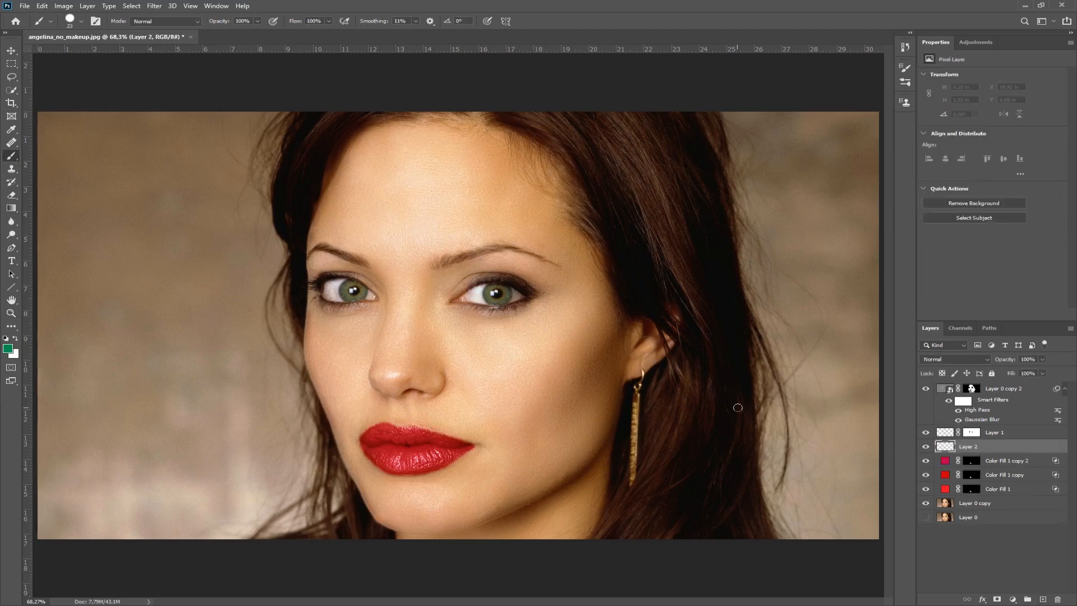
Preview the eyelash brushes from eyelashes to eyelashes6 in the Eyelash_Brushes_by_xmisslox set against the portrait's eyes
click(81, 21)
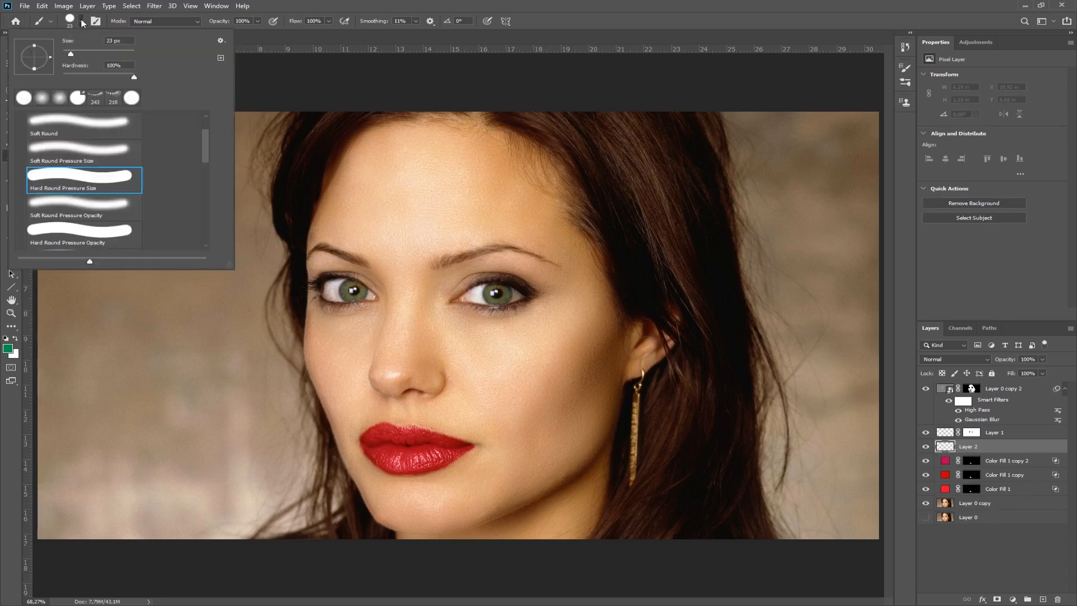
mouse_move(204, 146)
mouse_down()
mouse_move(203, 207)
mouse_move(203, 188)
mouse_up()
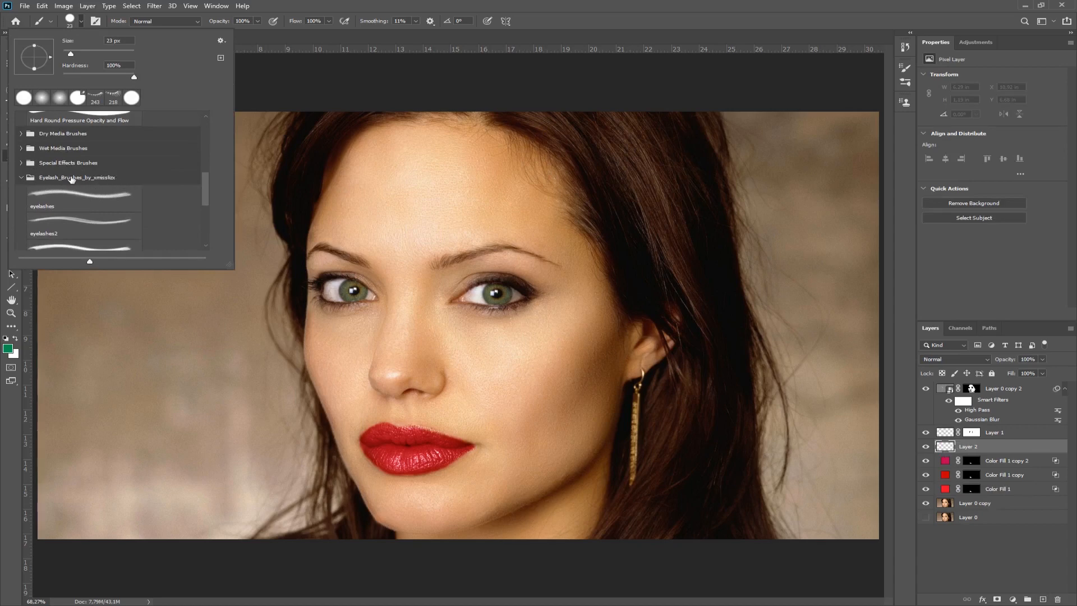
drag(207, 190, 206, 196)
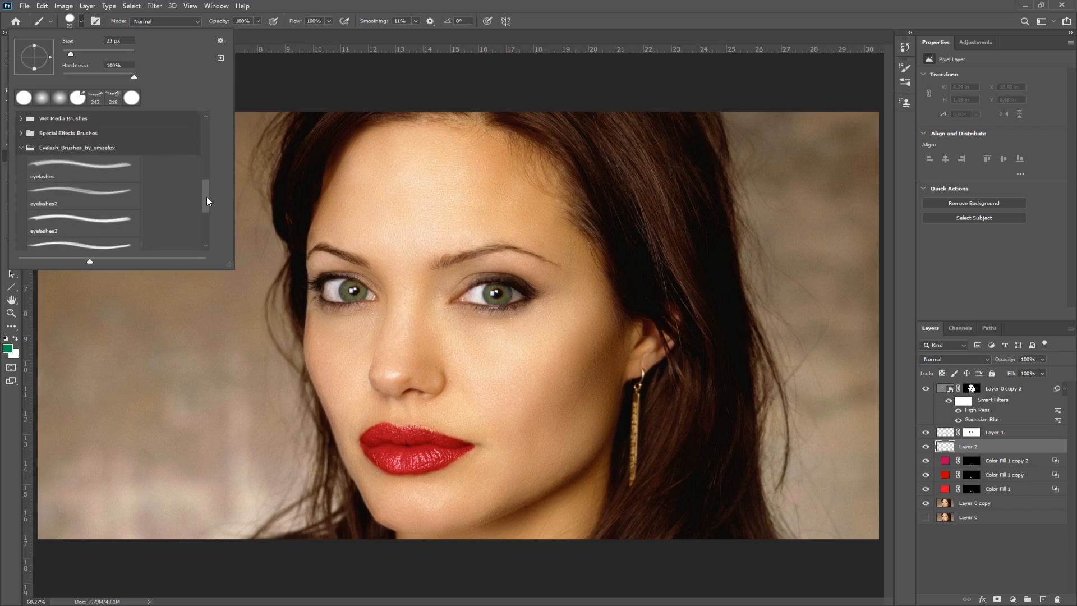
click(52, 171)
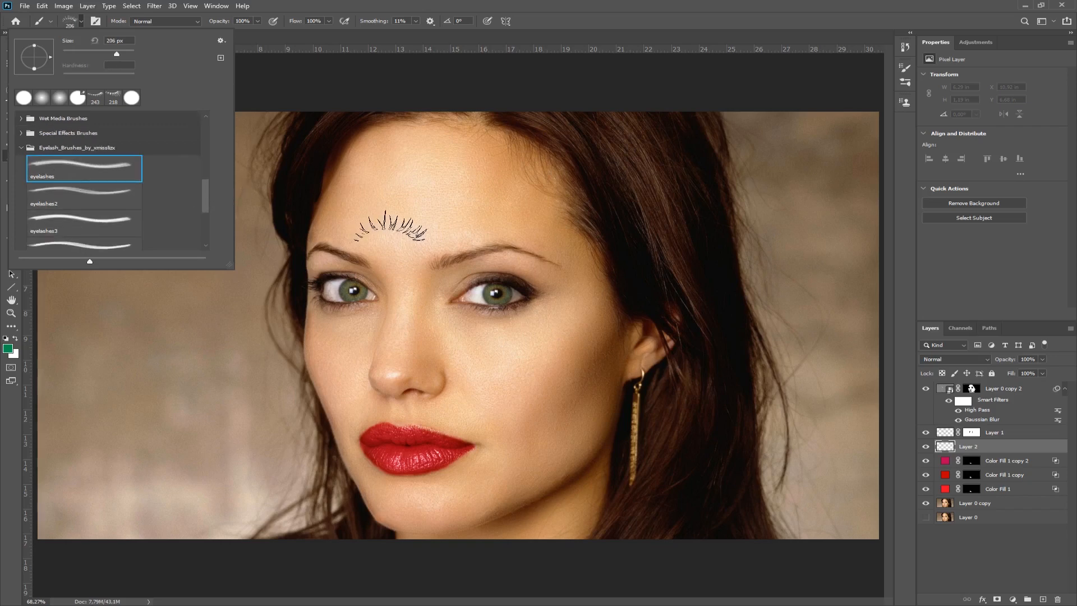
click(110, 196)
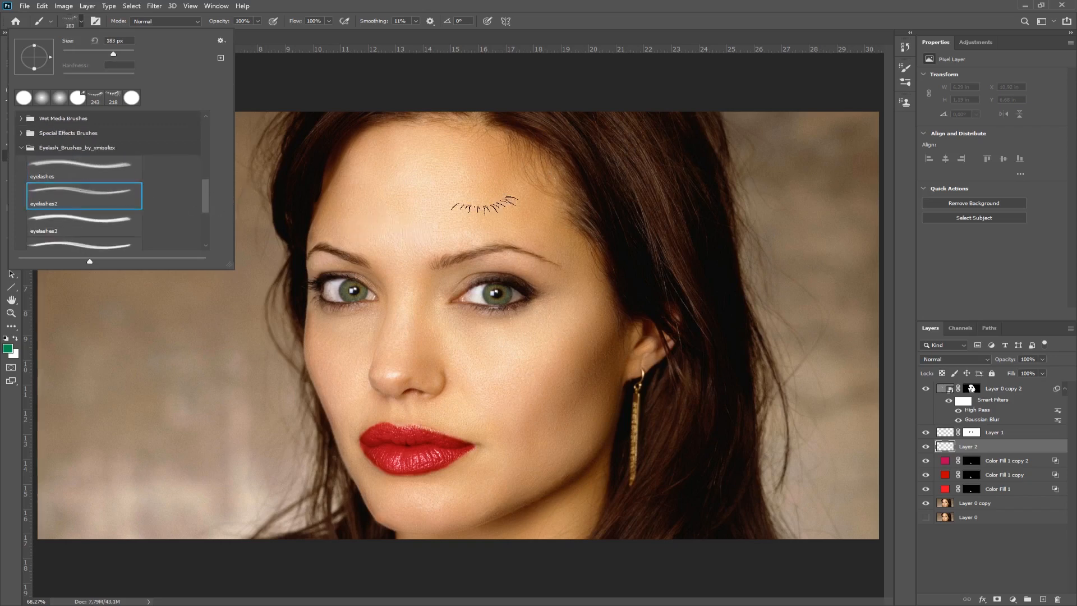
click(100, 226)
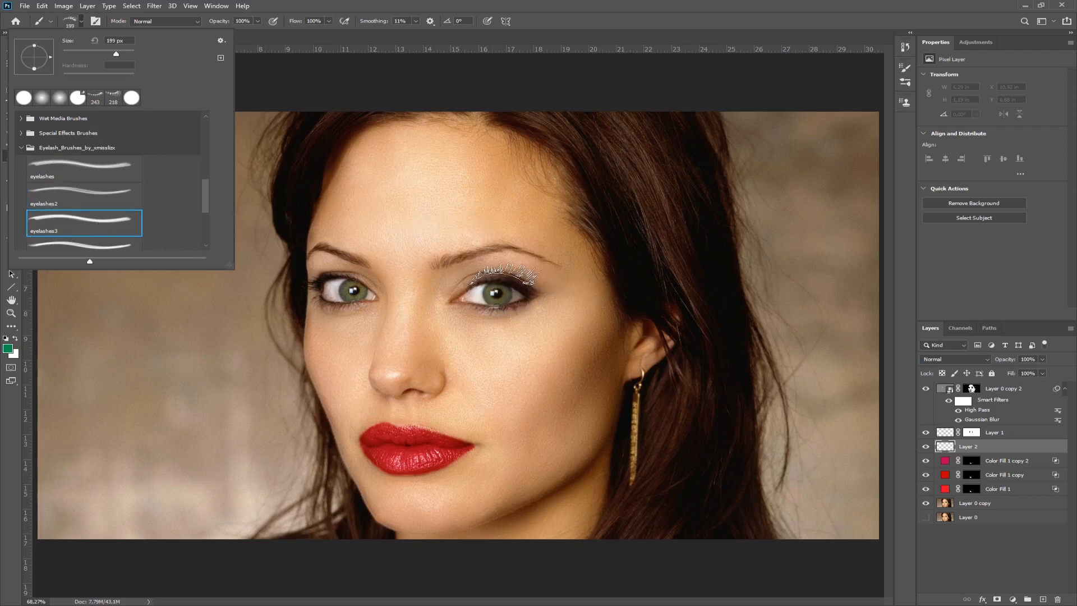
click(99, 242)
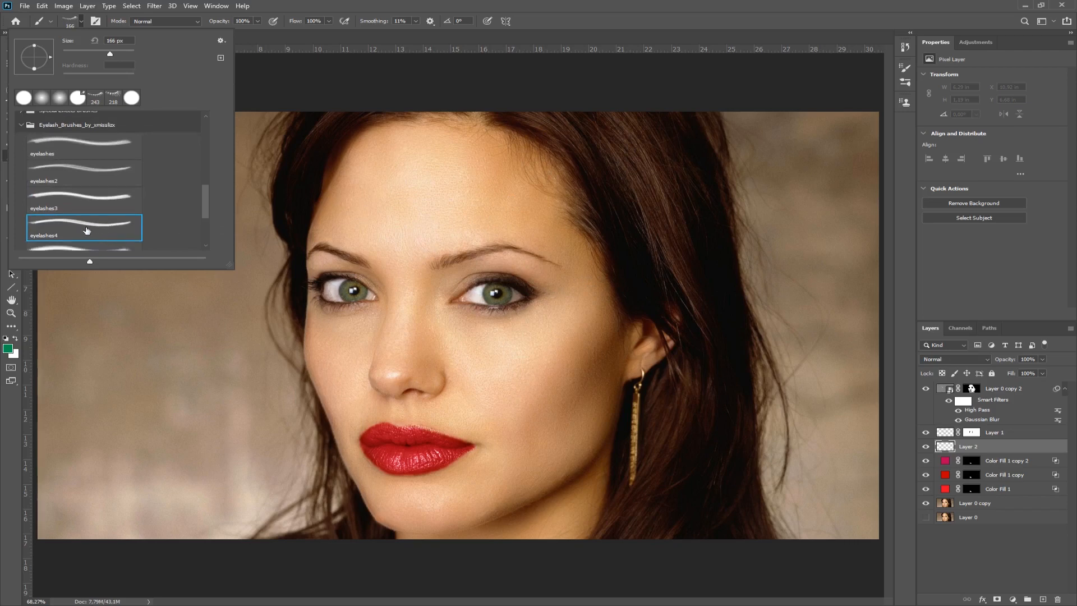
scroll(86, 230, down, 2)
click(86, 230)
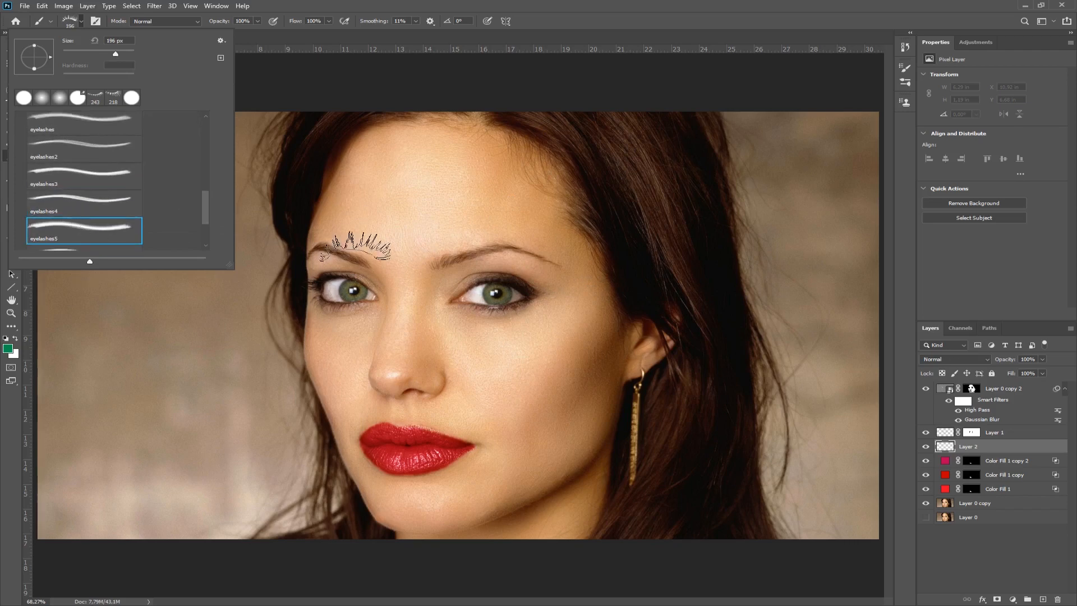
scroll(96, 231, down, 1)
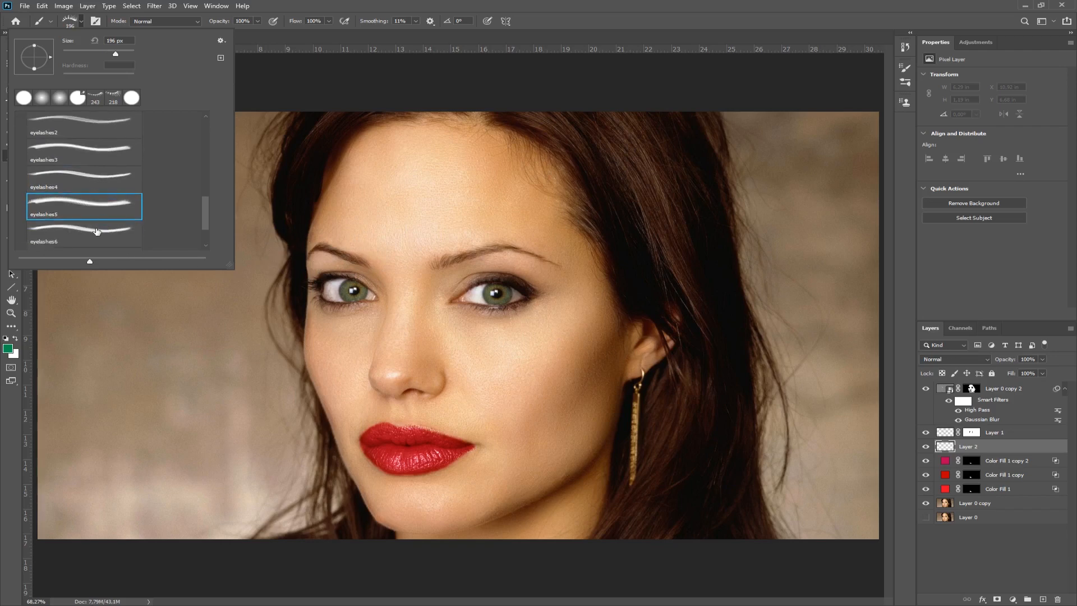
click(96, 232)
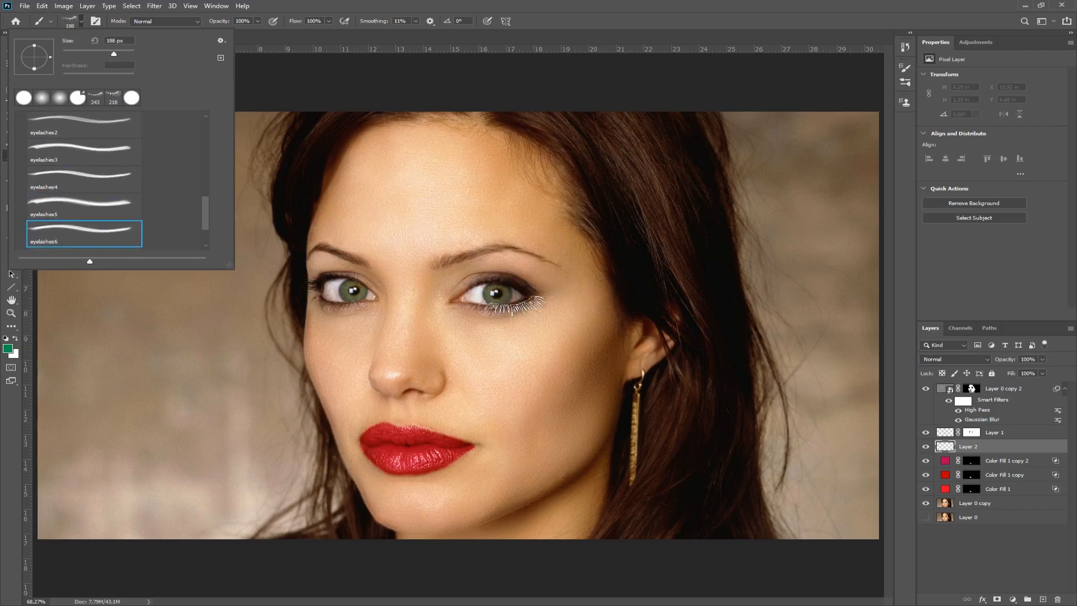
click(77, 156)
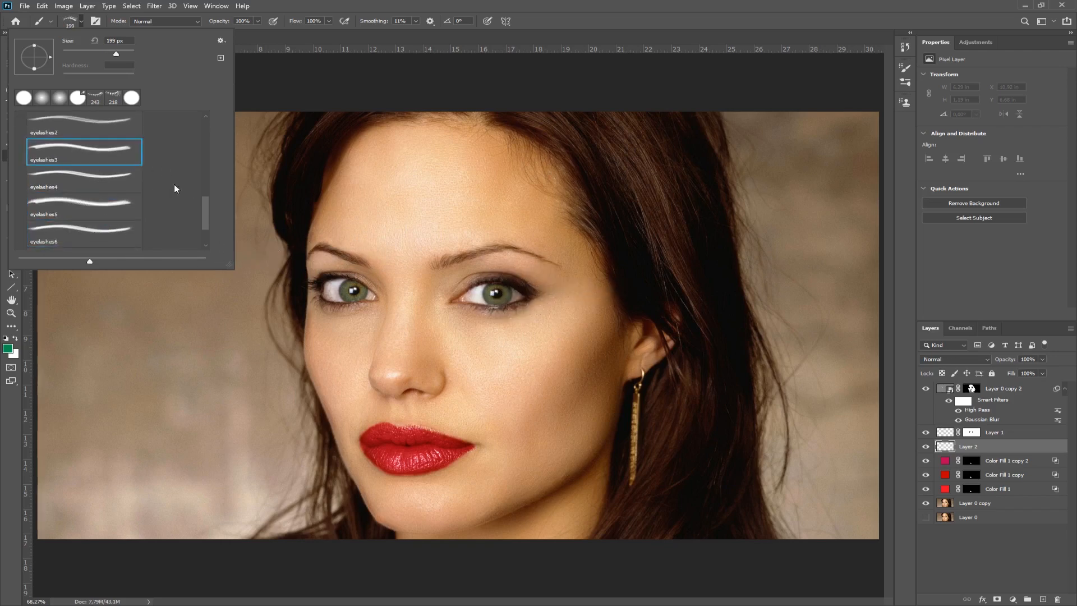
Choose the eyelashes2 brush and set its size to 190 px
click(73, 120)
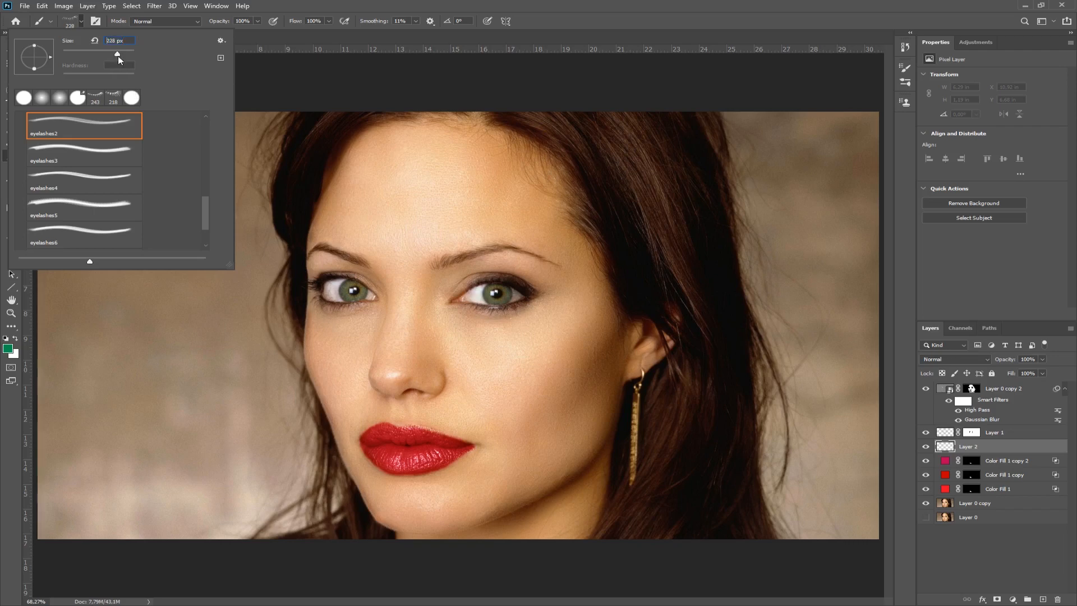
drag(118, 56, 119, 56)
click(115, 55)
click(507, 347)
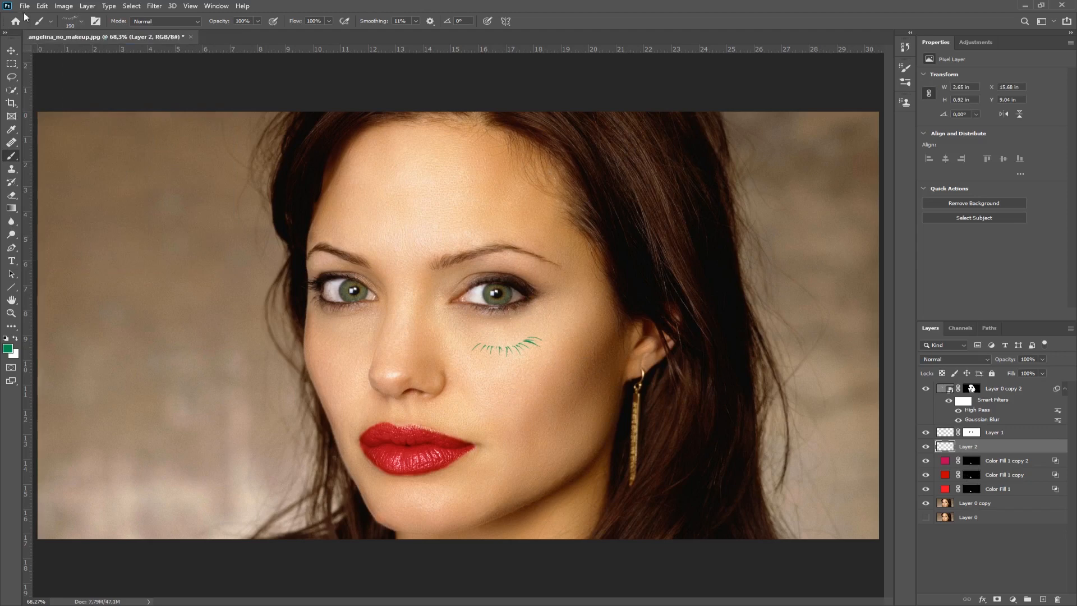
click(42, 6)
click(54, 17)
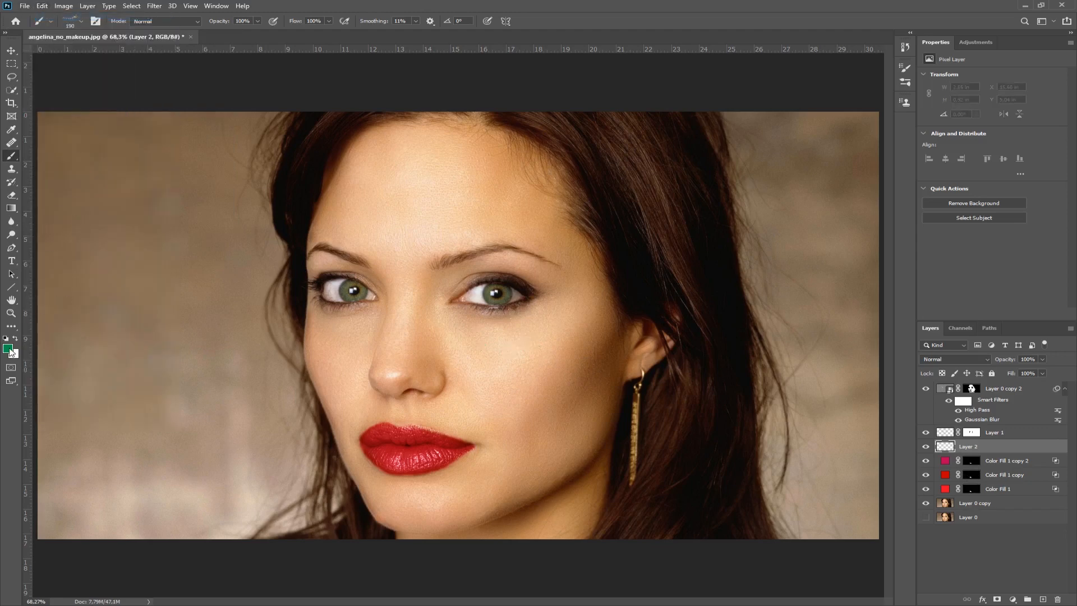
Set the foreground color to black (000000) and stamp one set of lashes on Layer 2 below the eye on the portrait's right side
click(8, 349)
text(000000)
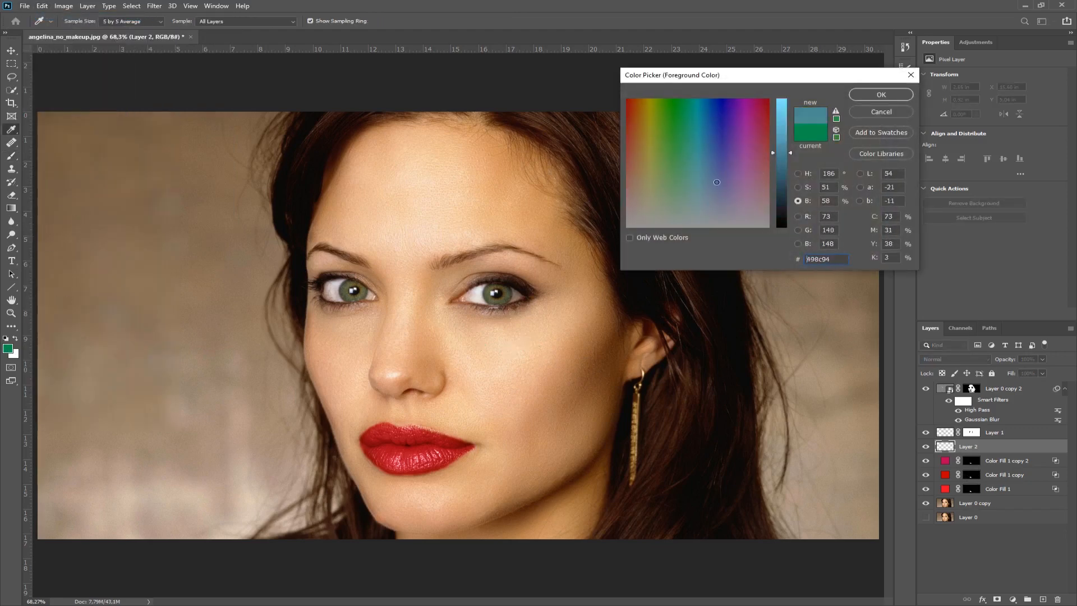
click(867, 102)
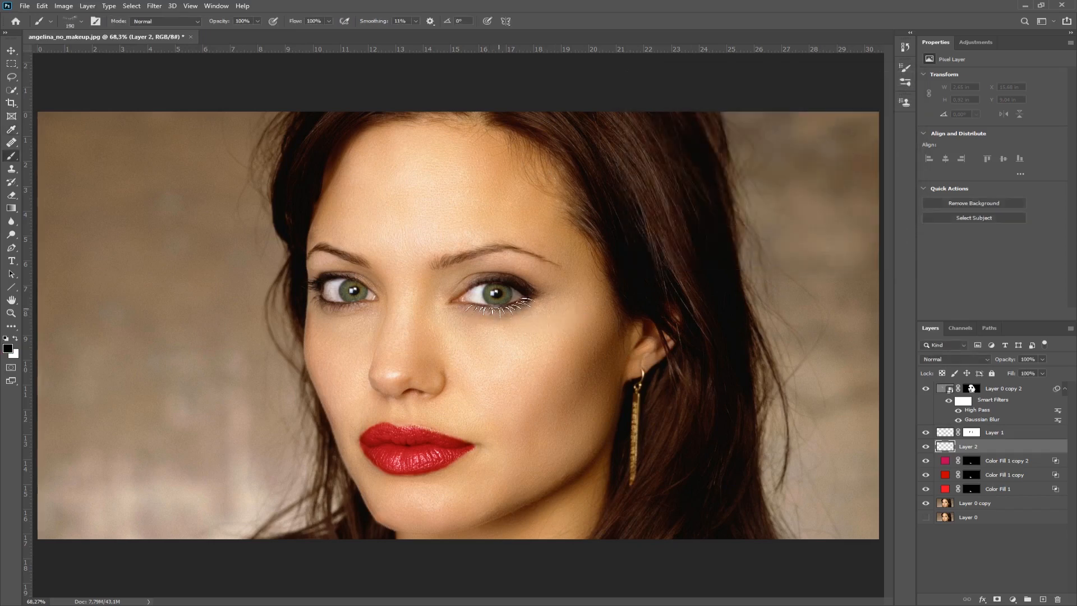
click(503, 334)
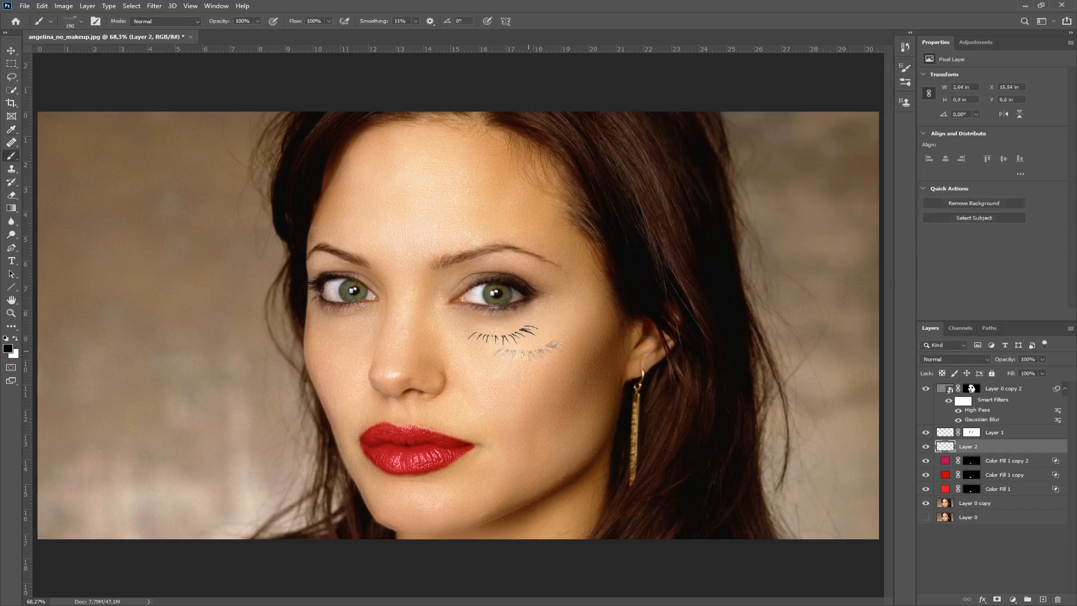
Move the stamped lashes up onto that eye's lower lash line and lower the opacity of Layer 2 to 62%
click(11, 51)
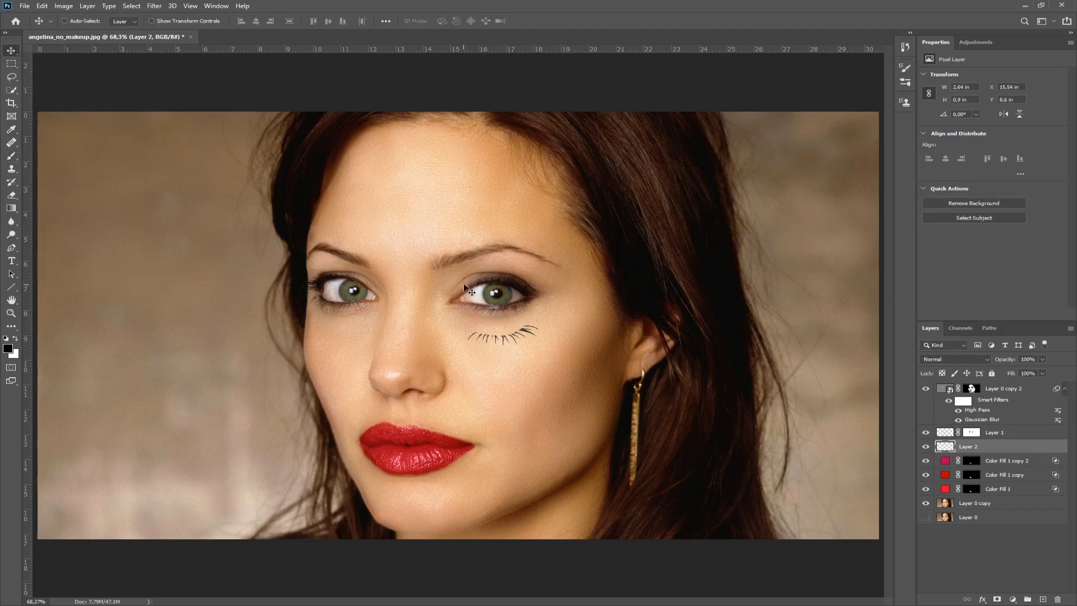
drag(509, 339, 503, 315)
click(1043, 359)
drag(1044, 371, 1027, 374)
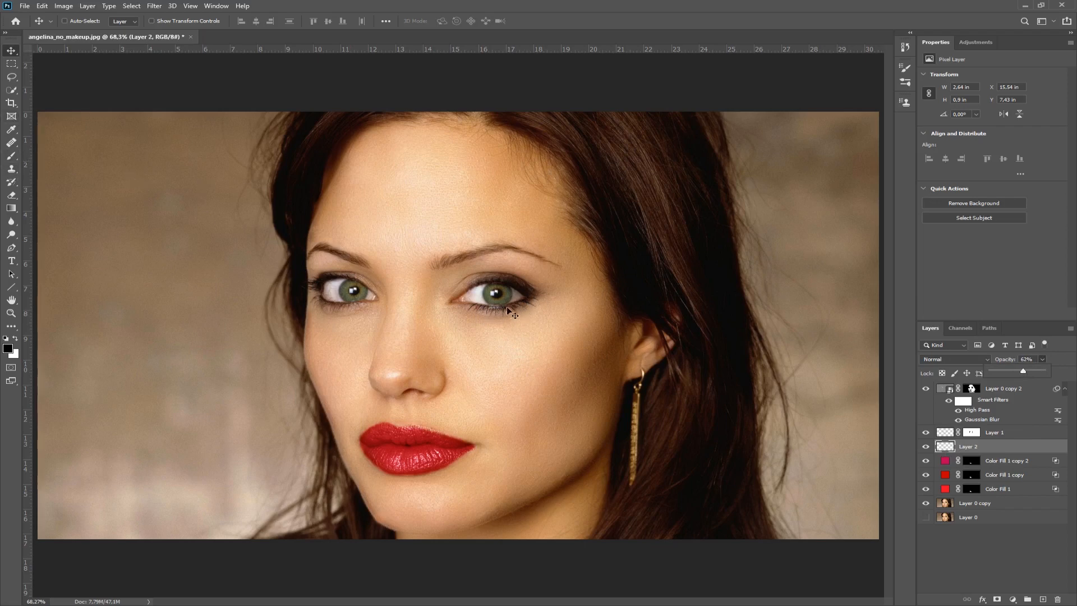
Thicken the lower lashes by stamping the eyelash brush three more times with slight offsets at 30% flow
click(12, 156)
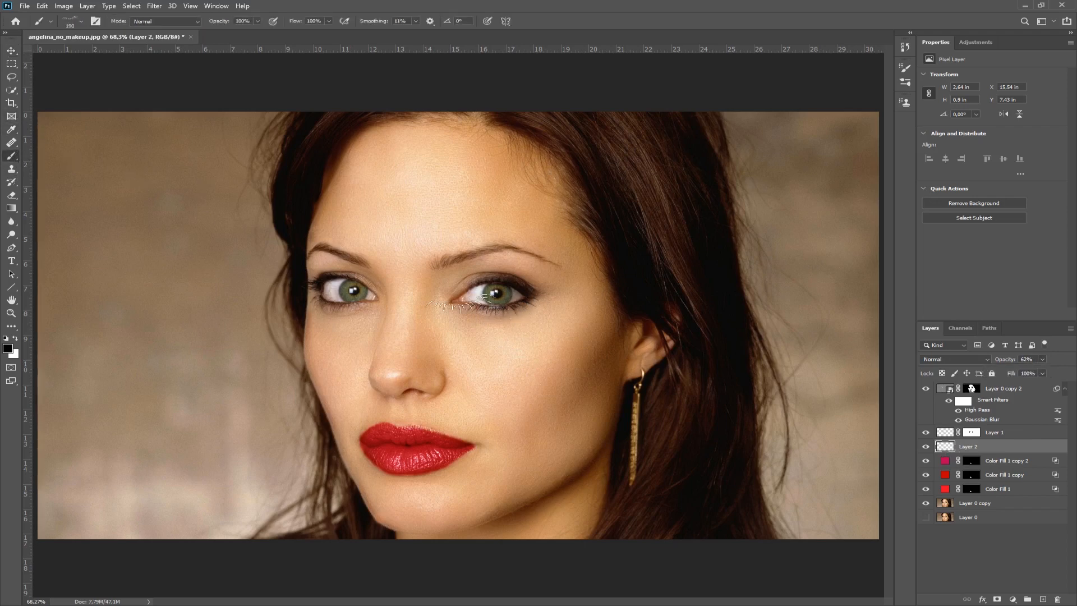
click(12, 313)
right_click(536, 317)
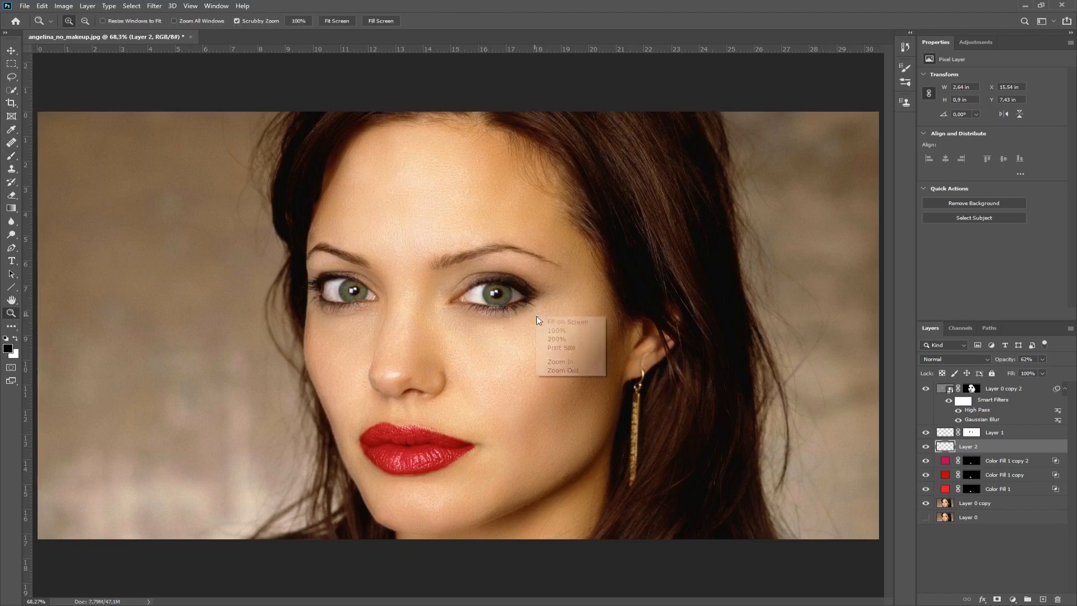
click(555, 338)
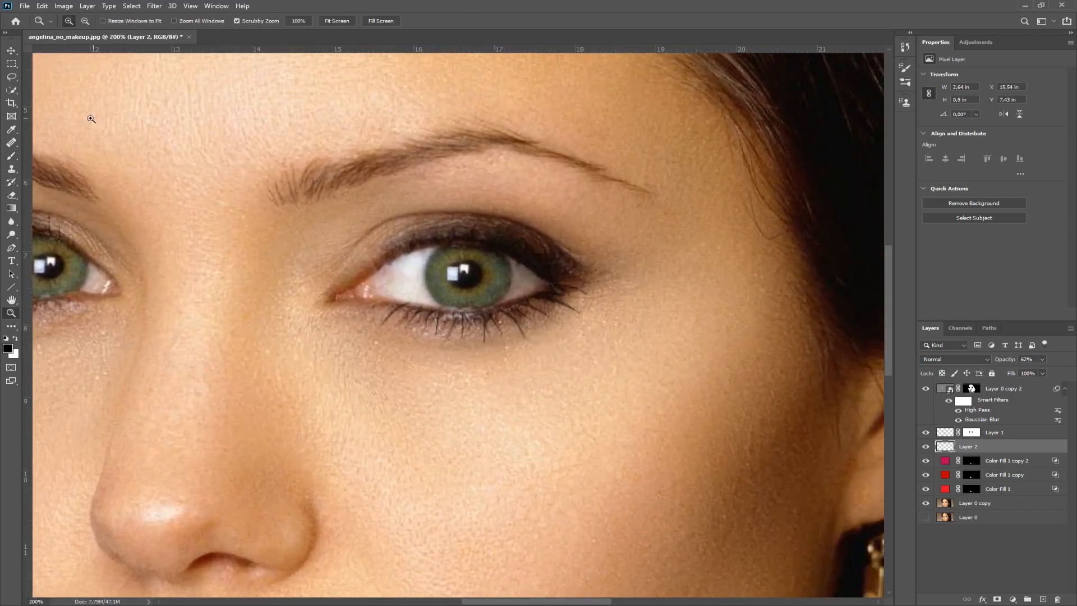
click(12, 156)
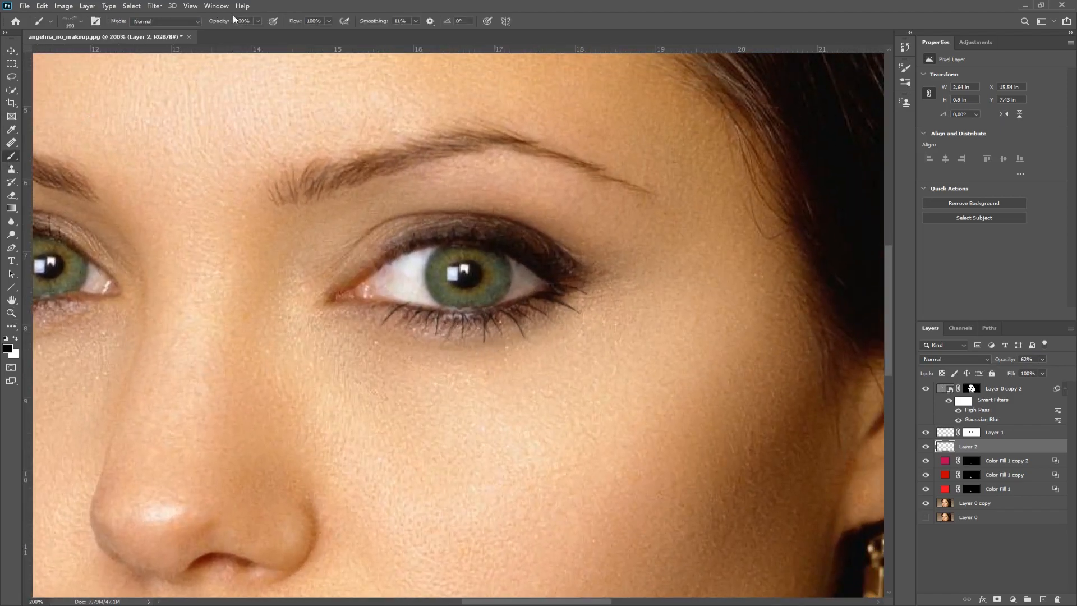
click(329, 21)
drag(326, 33, 293, 33)
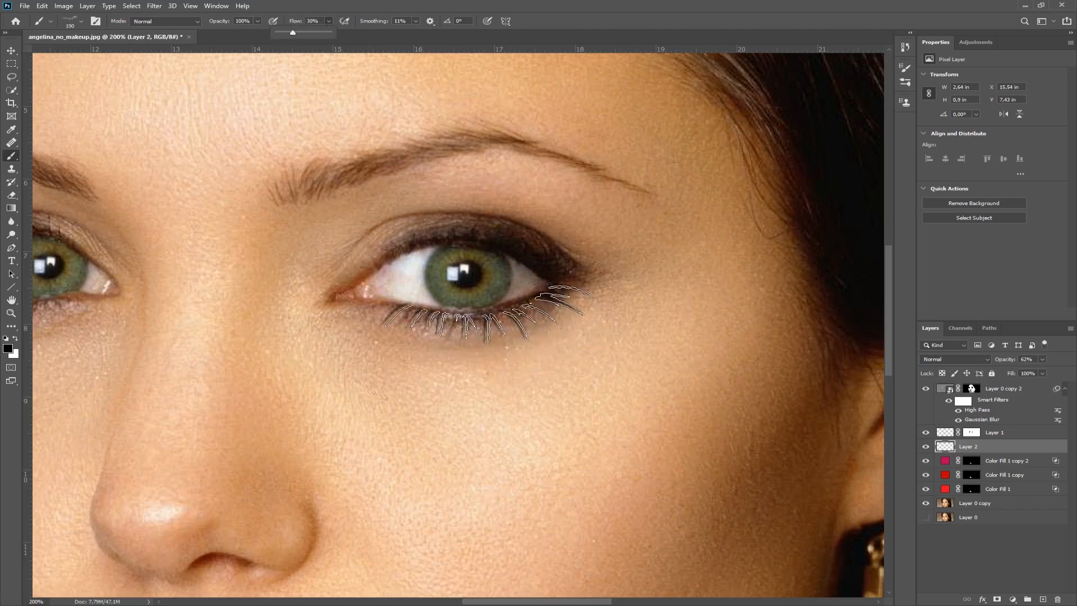
click(489, 315)
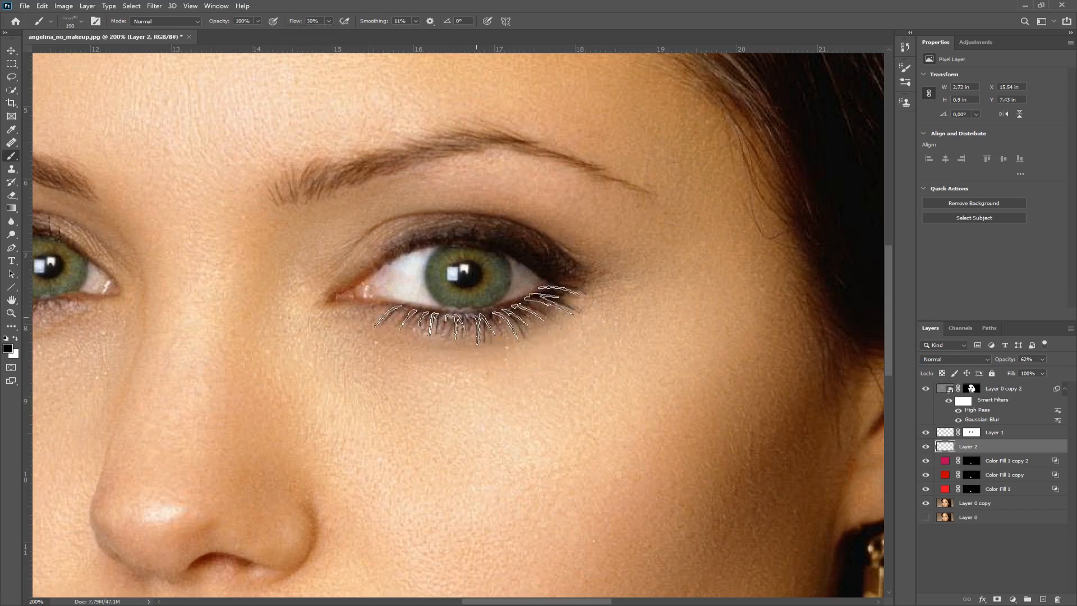
click(476, 315)
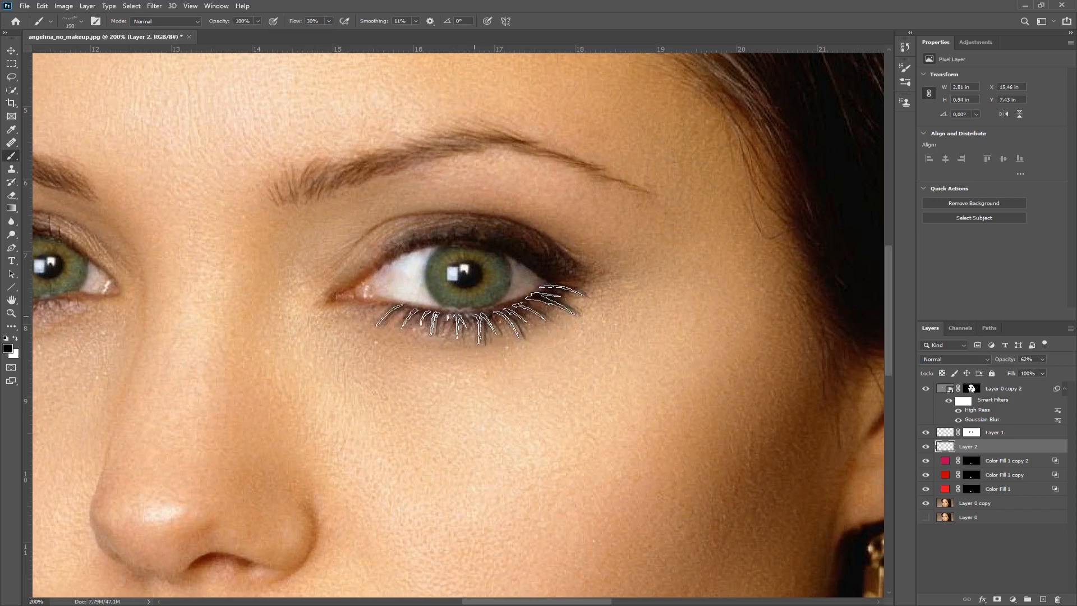
click(471, 316)
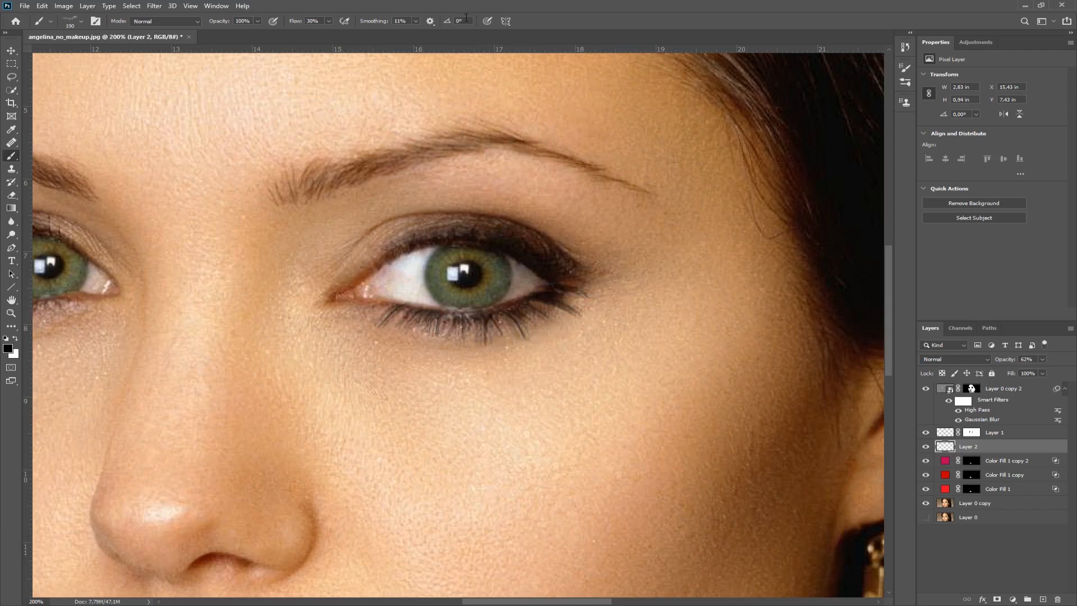
click(506, 23)
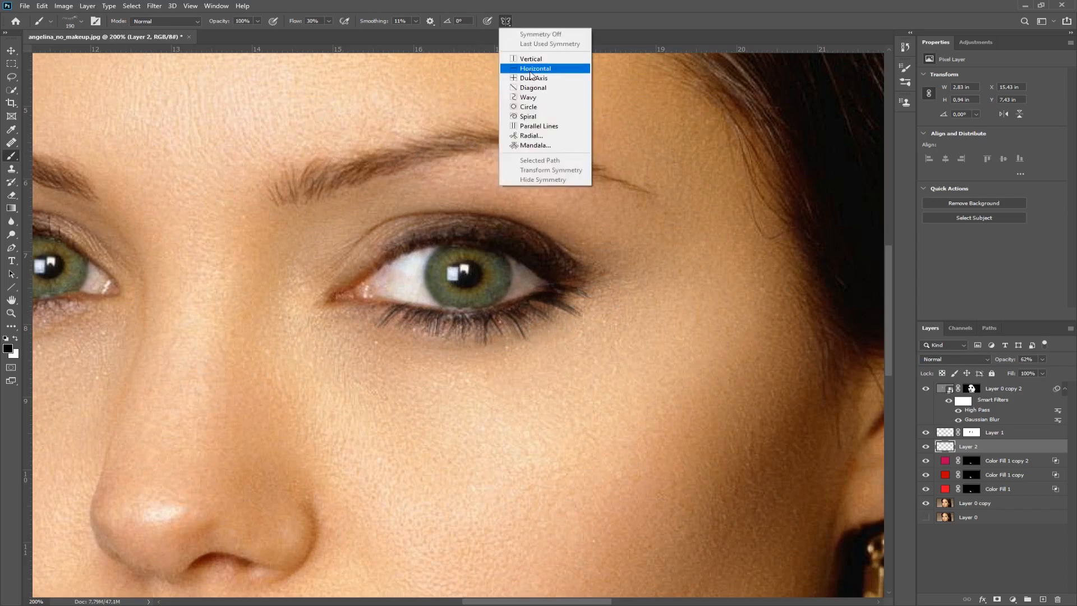
click(531, 58)
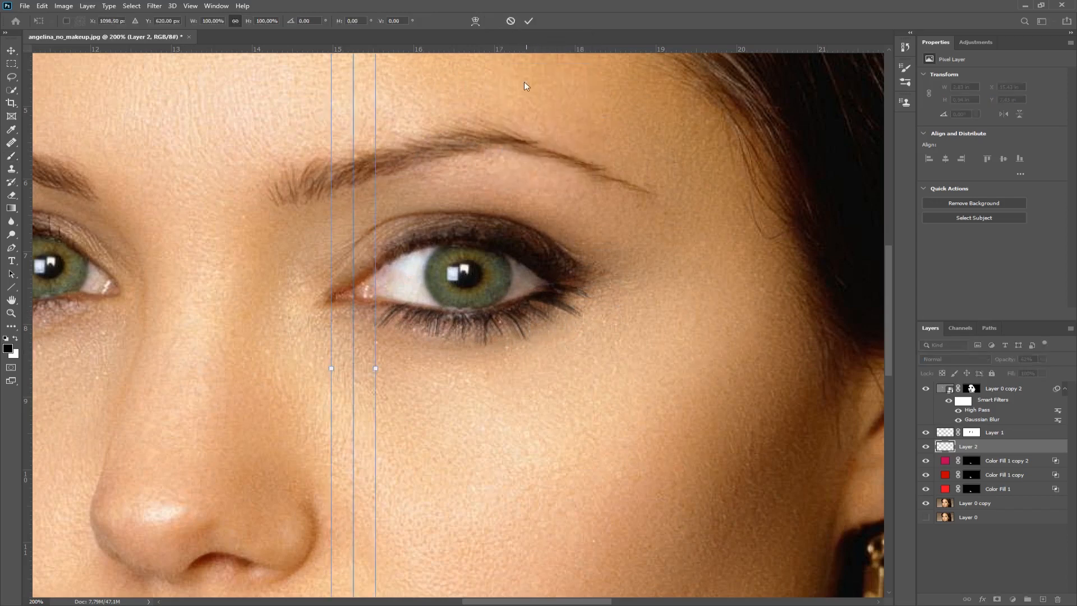
key(Return)
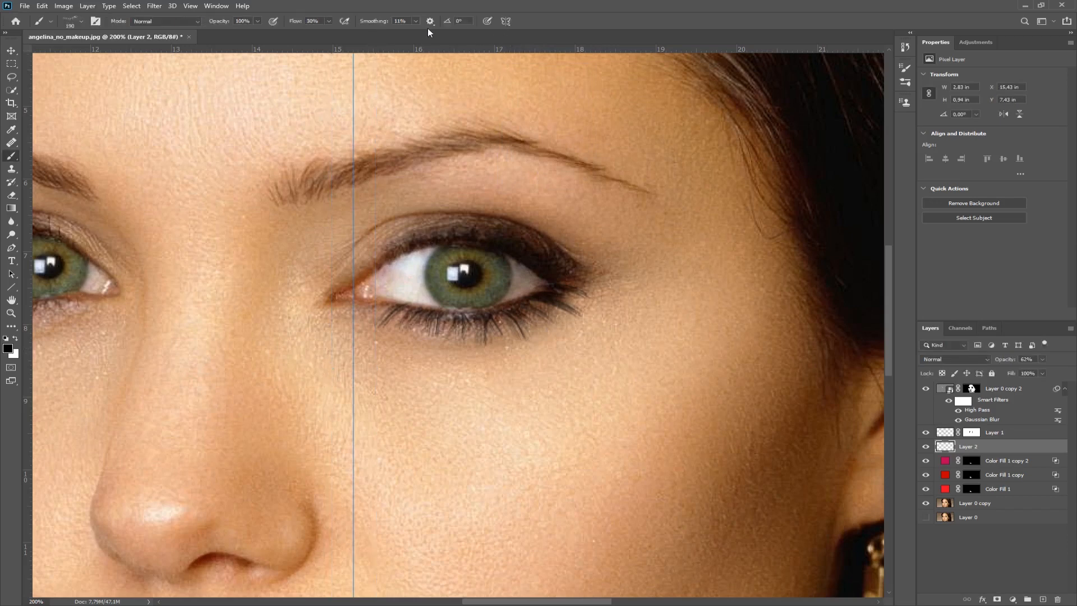
click(431, 22)
click(452, 26)
Duplicate the lashes of Layer 2 away from the eye and flip the copy horizontally
click(11, 50)
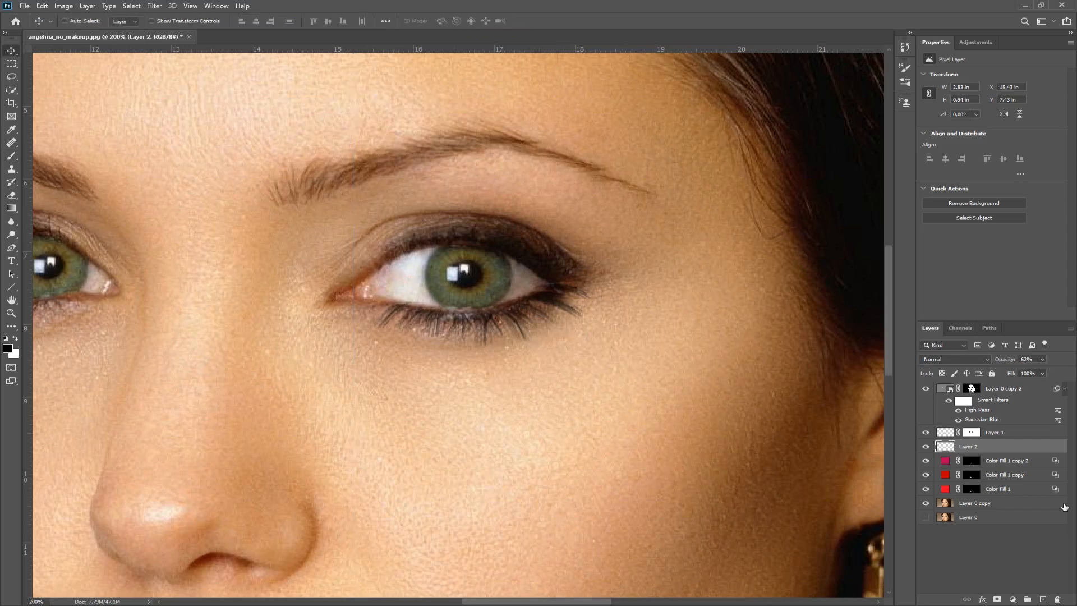
drag(531, 341, 243, 418)
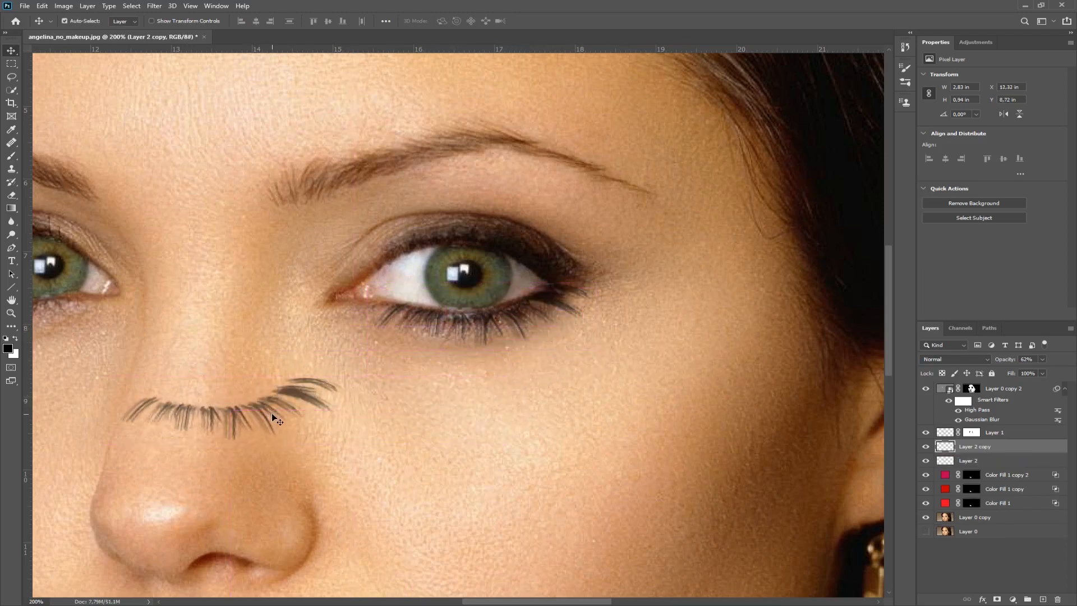
key(ctrl+t)
drag(115, 410, 584, 410)
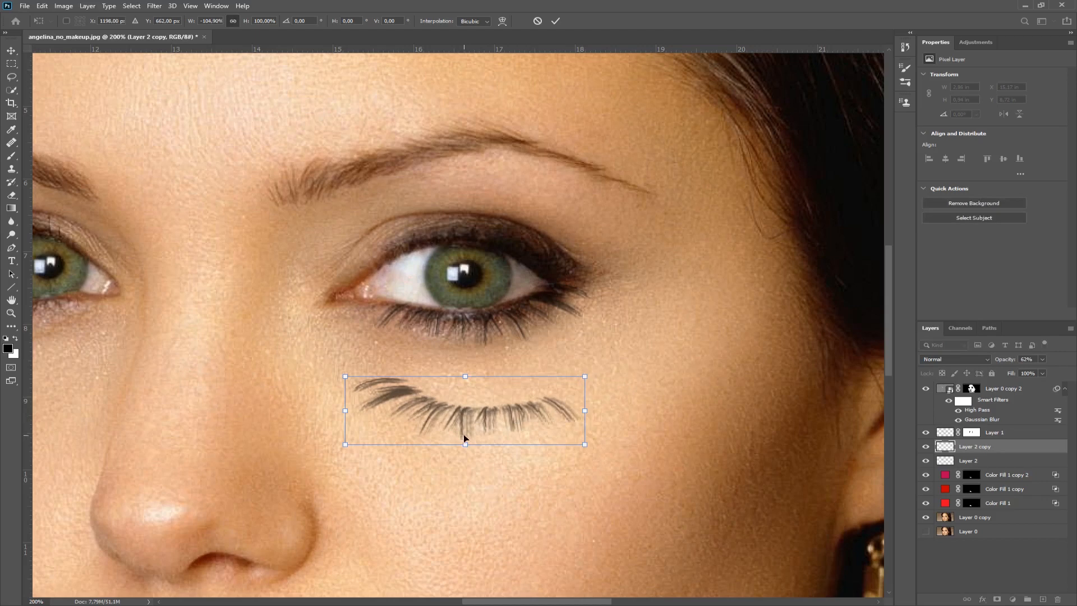
key(Return)
Fit the mirrored lashes along the other eye's lower lid, slightly narrowed and rotated, and merge the copy into Layer 2
drag(455, 434, 271, 309)
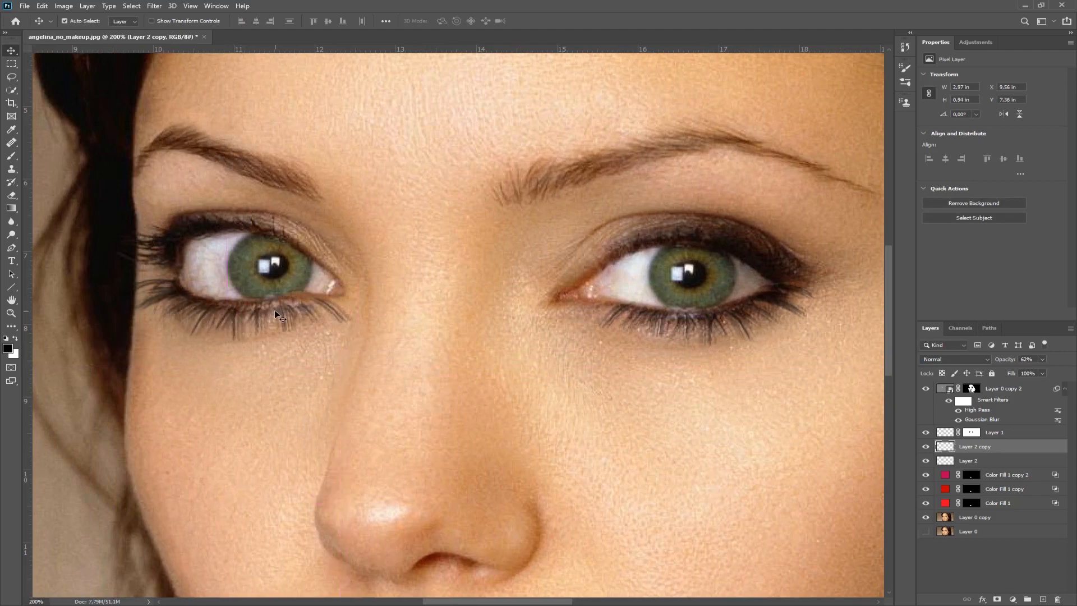
key(ctrl+t)
drag(356, 310, 355, 304)
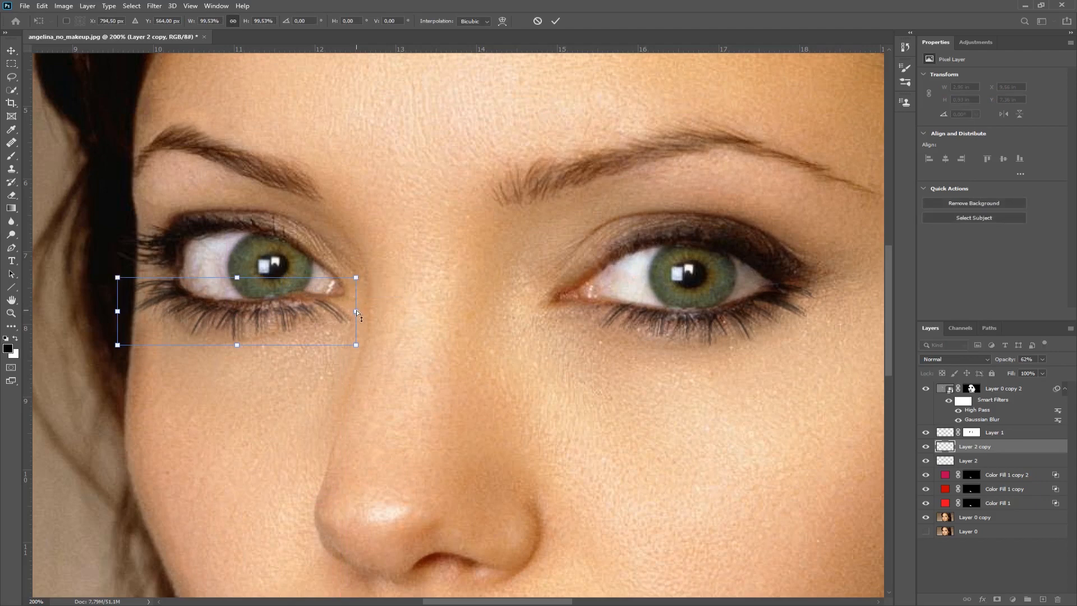
mouse_move(357, 312)
mouse_down()
mouse_move(357, 301)
mouse_move(340, 308)
mouse_up()
key(Return)
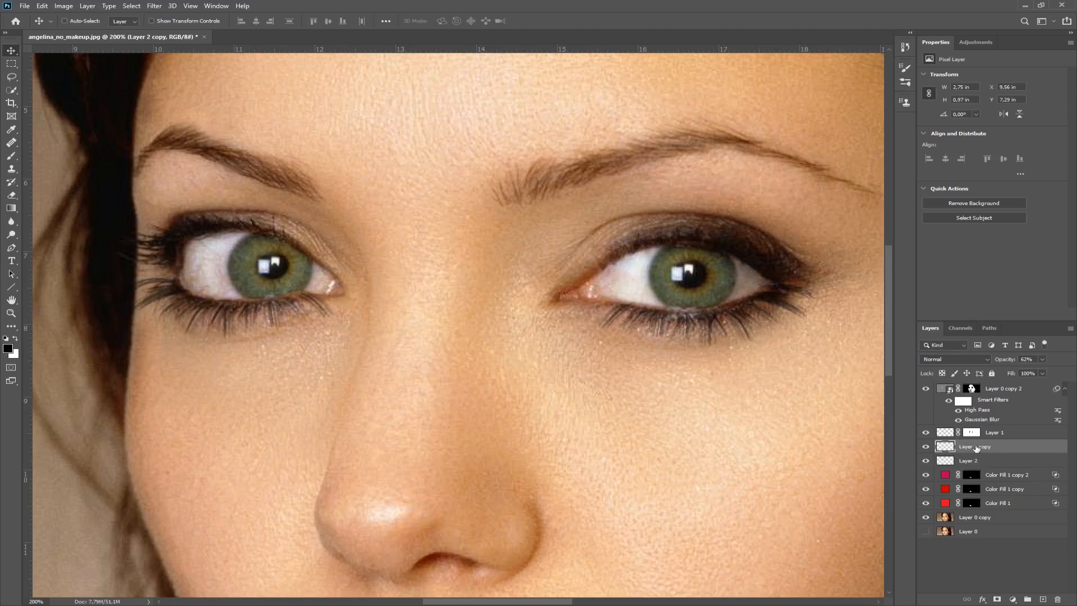
key(ctrl+e)
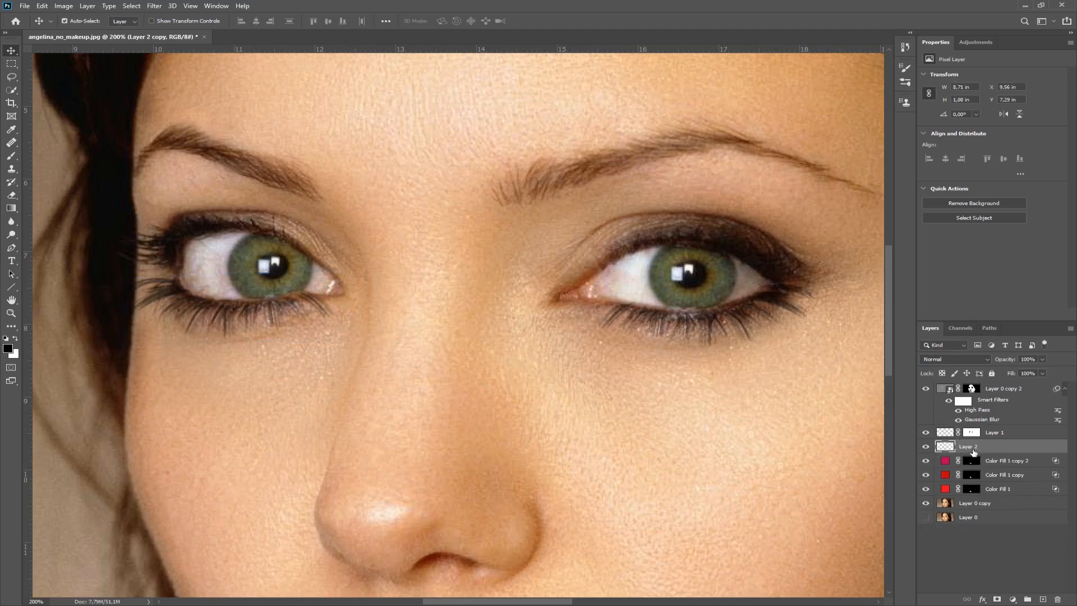
Compare the whole portrait with and without the lashes on Layer 2
click(11, 313)
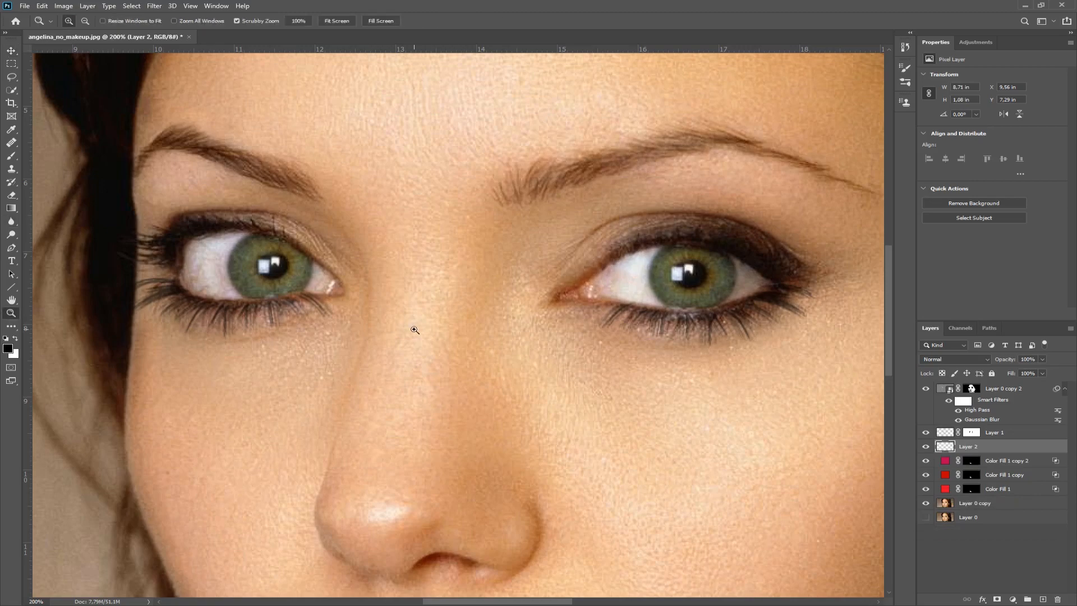
right_click(418, 327)
click(448, 335)
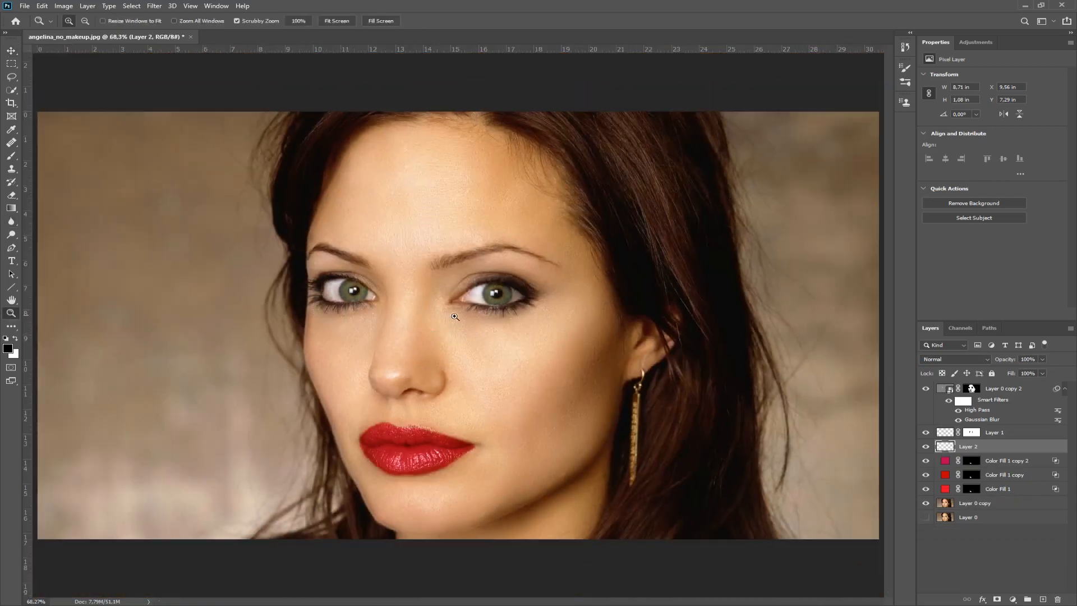
click(926, 446)
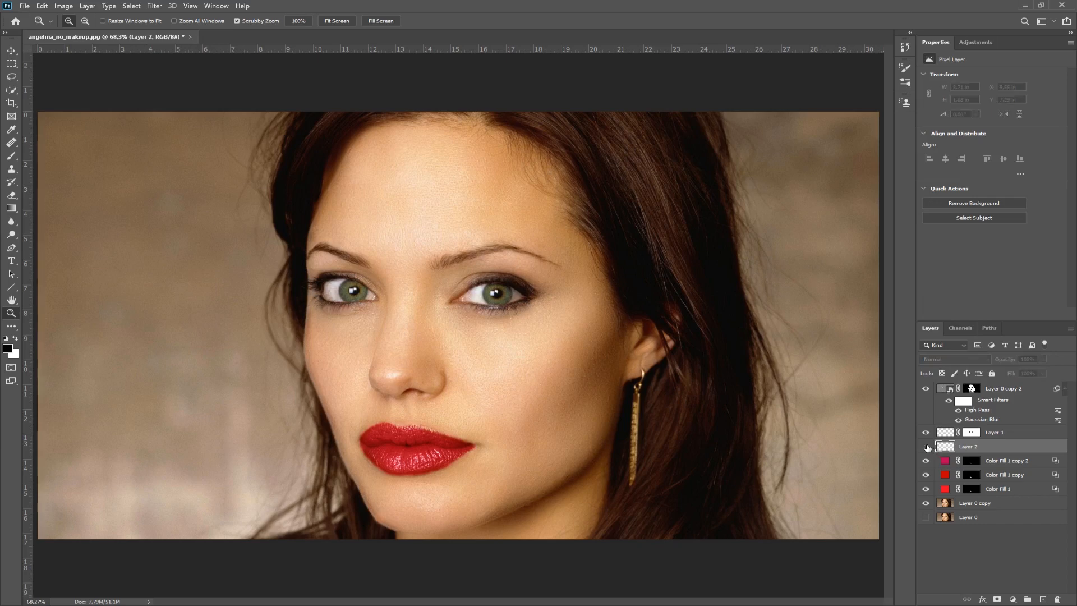
click(926, 446)
click(926, 447)
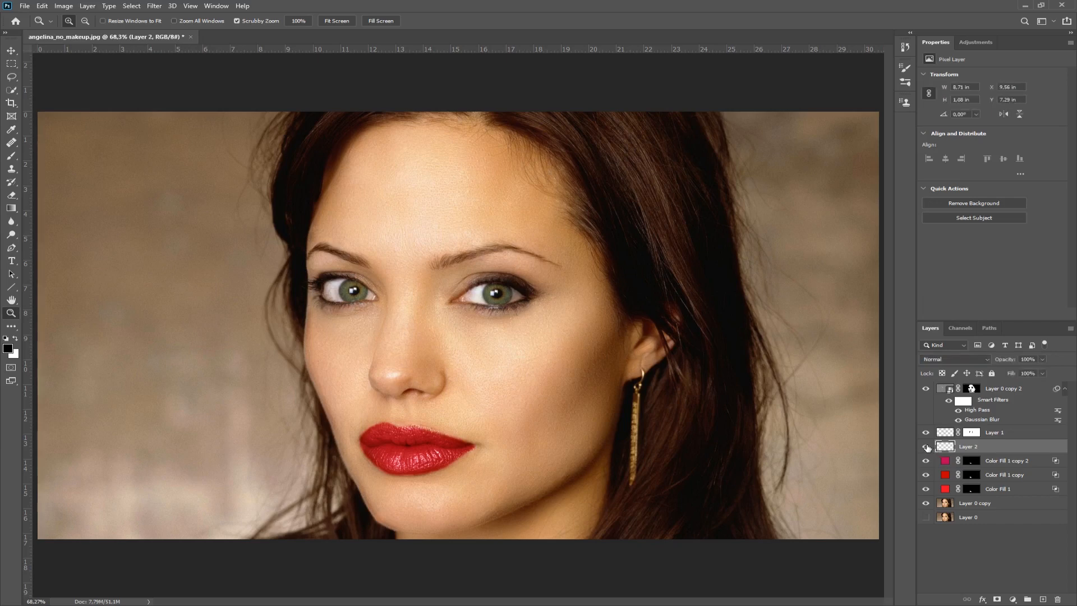
click(926, 446)
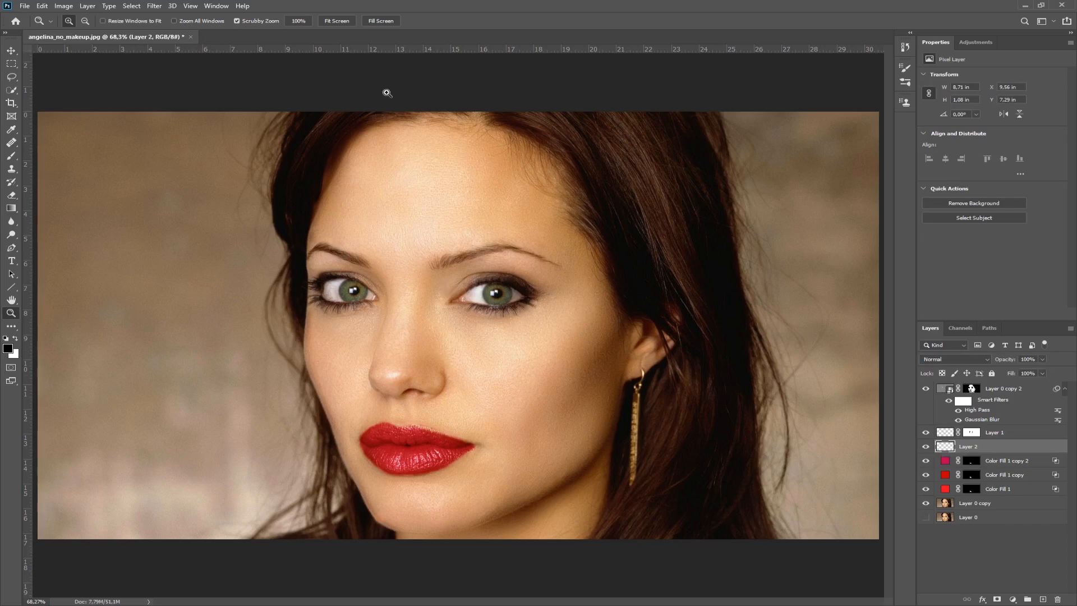
Save the layered document as the Photoshop file angelina_no_makeup.psd in the Lesson 11 - Skin Retouching folder
click(24, 5)
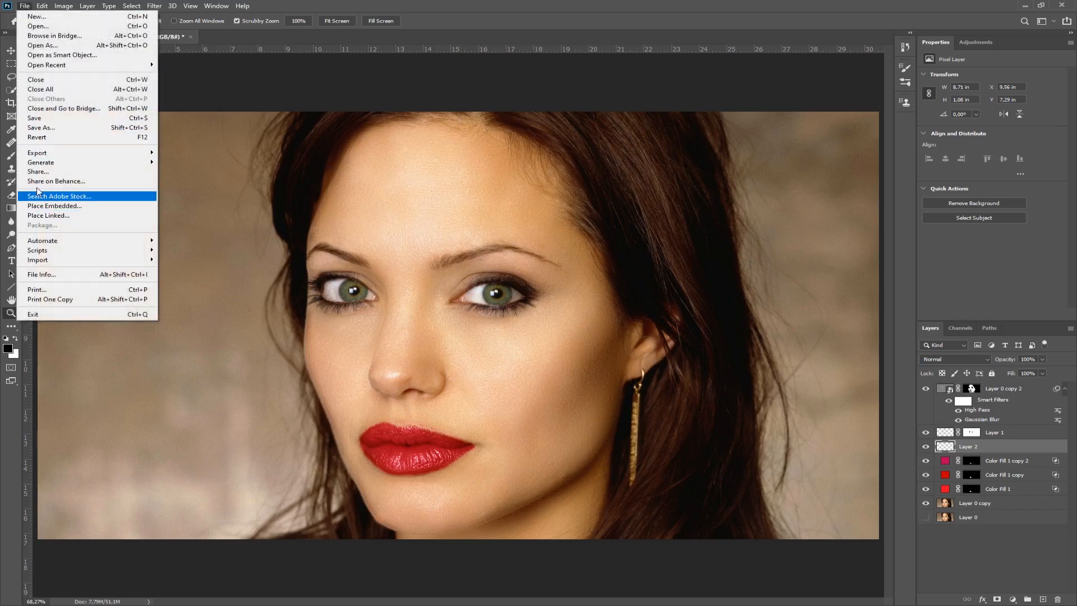
click(41, 127)
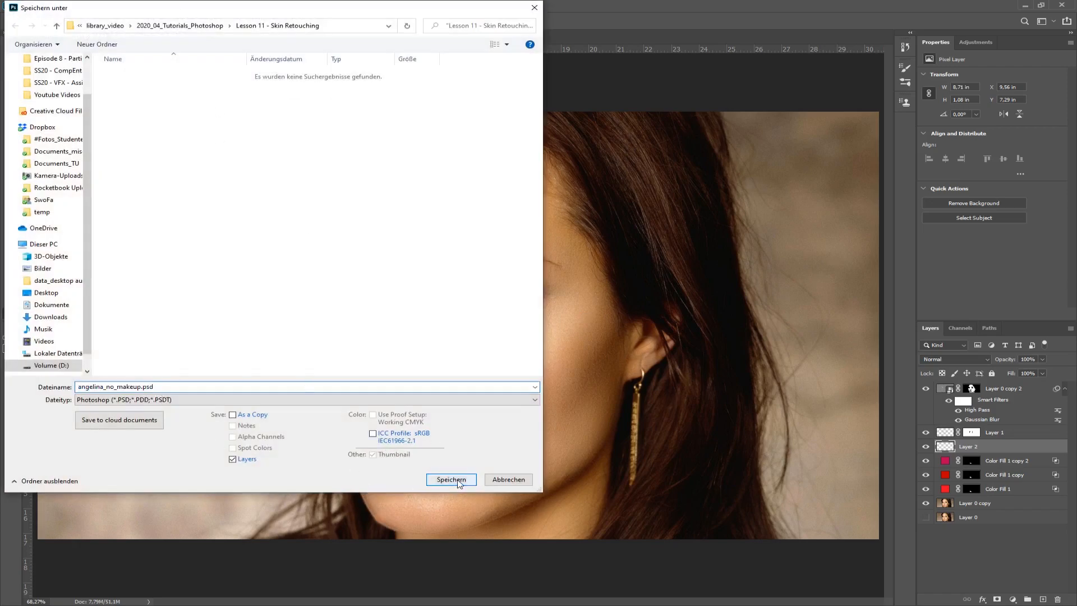
click(456, 481)
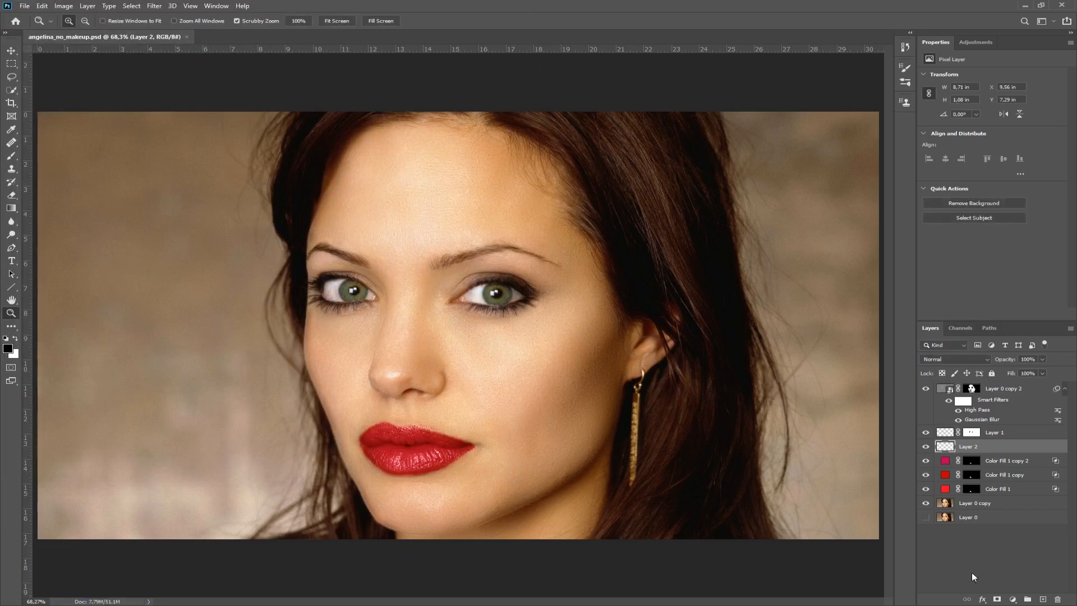
Flatten the image into a single background layer, discarding the hidden Layer 0
click(63, 6)
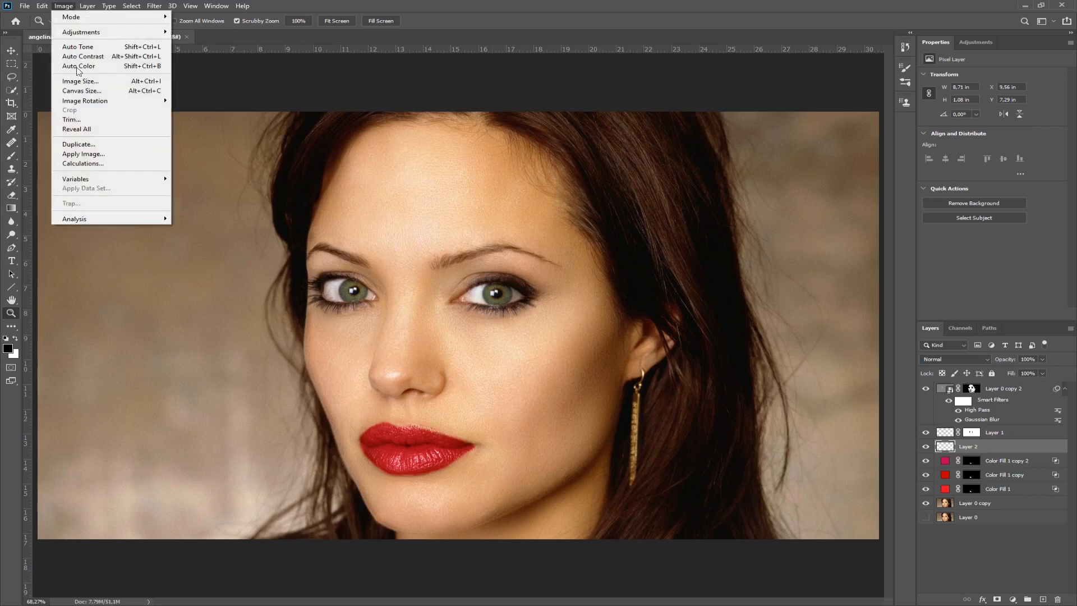
mouse_move(87, 7)
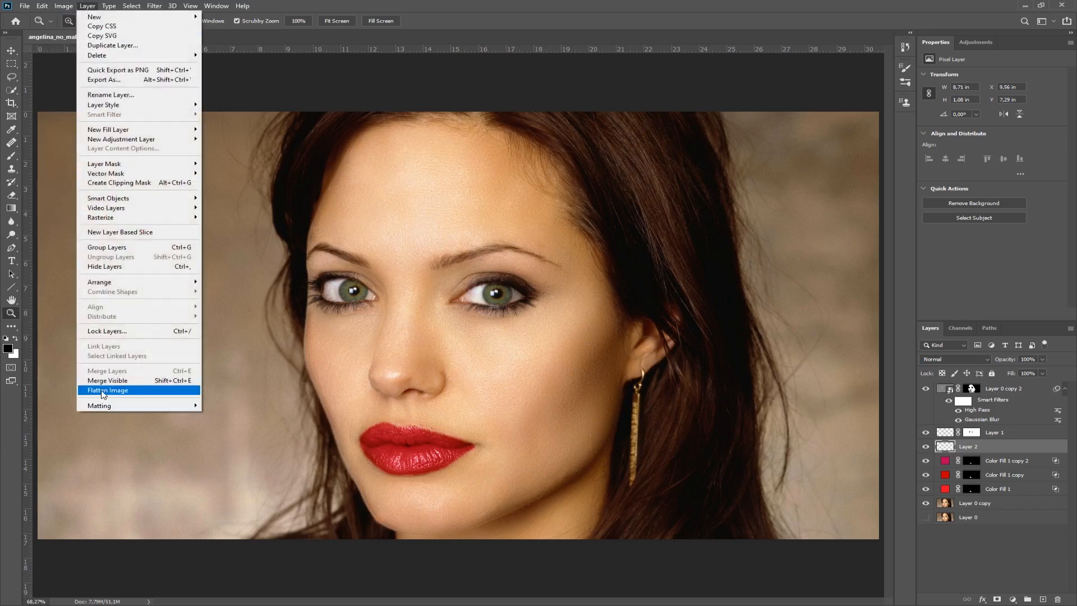
click(103, 391)
click(505, 225)
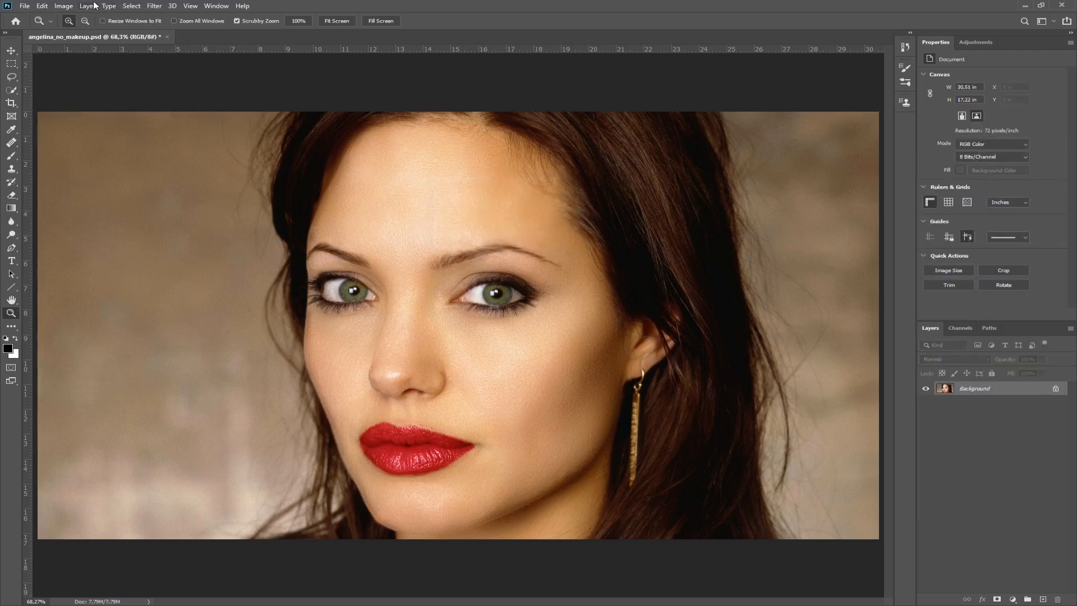
Open the flattened portrait in the Liquify filter and try shifting the face's chin height, returning it to 0
click(155, 6)
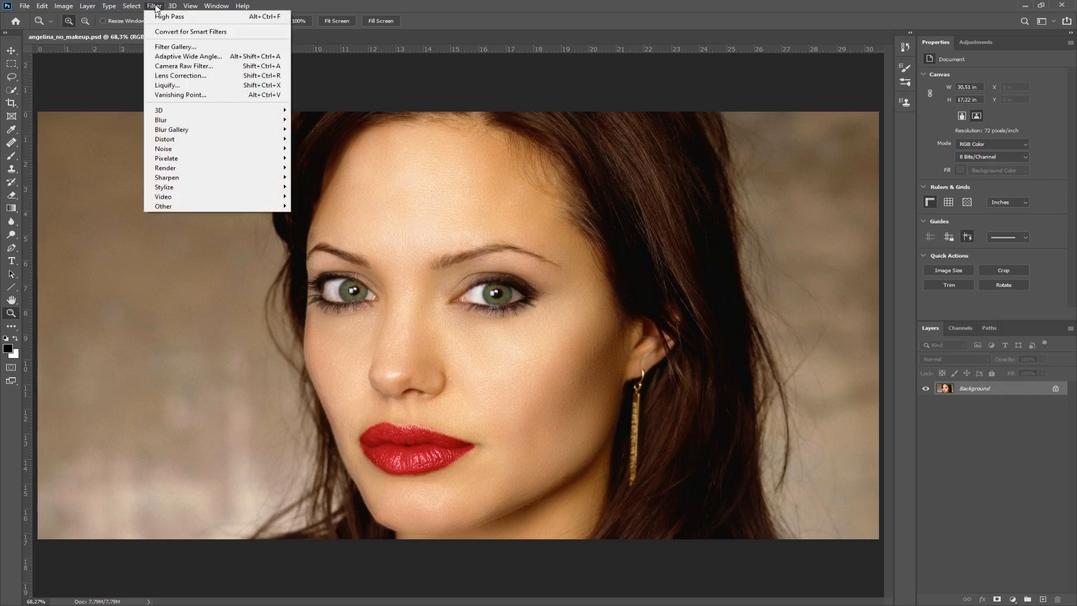
click(172, 88)
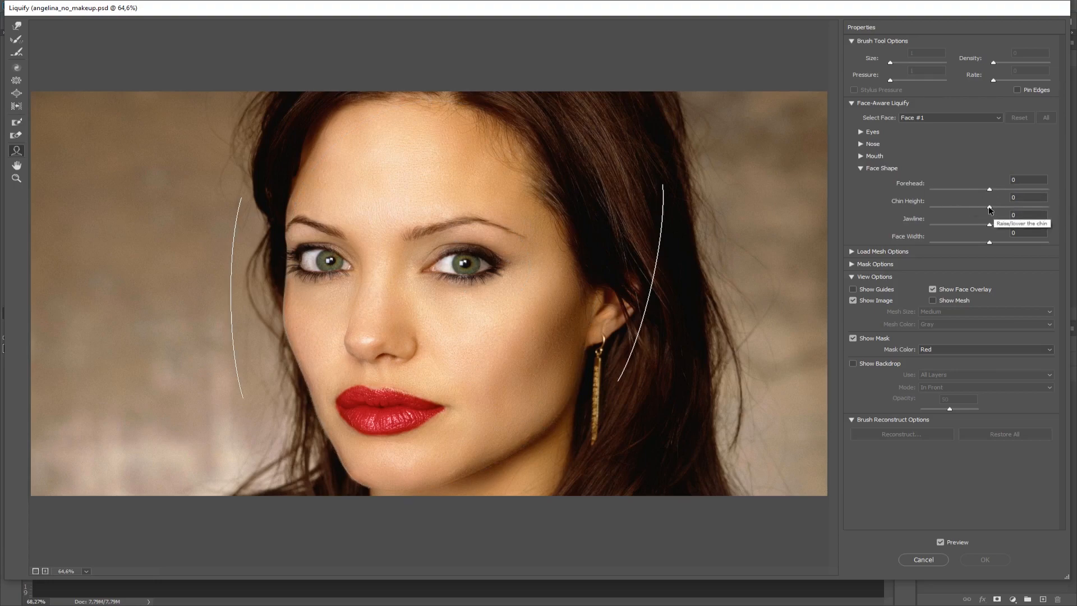
mouse_move(989, 208)
mouse_down()
mouse_move(962, 210)
mouse_move(1004, 210)
mouse_up()
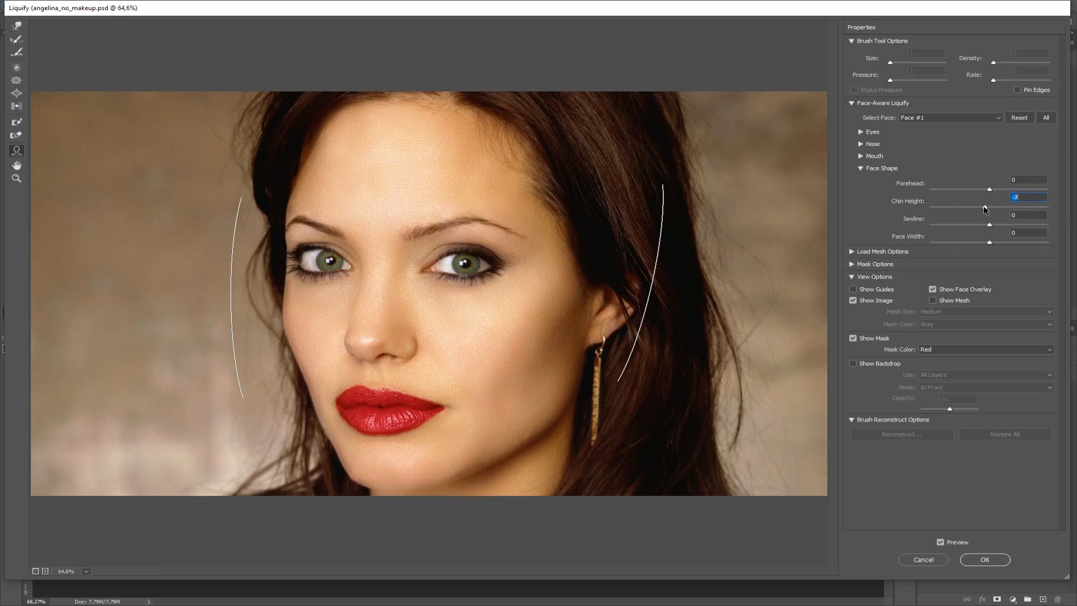
drag(987, 207, 990, 209)
Link the two eye sizes and set them to 20, and set the nose height to -40 and nose width to -53
click(861, 133)
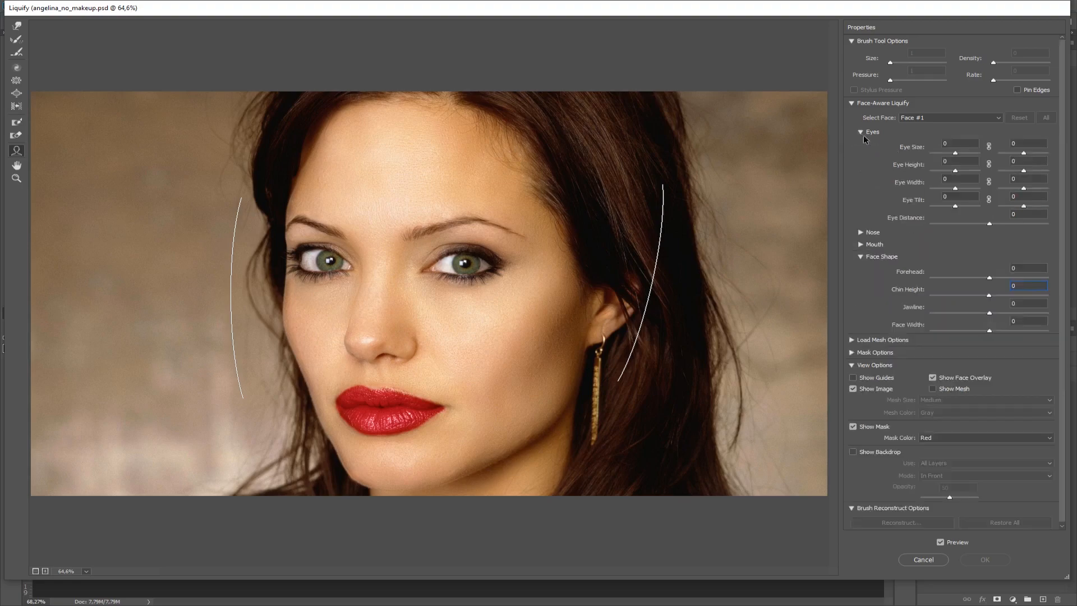
click(990, 148)
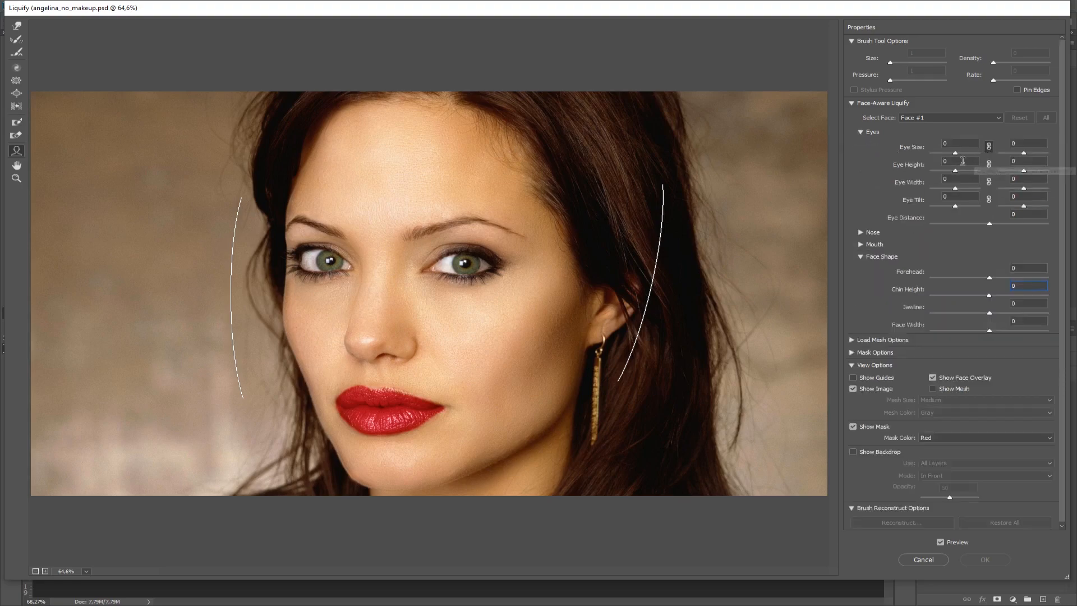
mouse_move(956, 153)
mouse_down()
mouse_move(973, 155)
mouse_move(922, 156)
mouse_move(983, 152)
mouse_move(961, 156)
mouse_up()
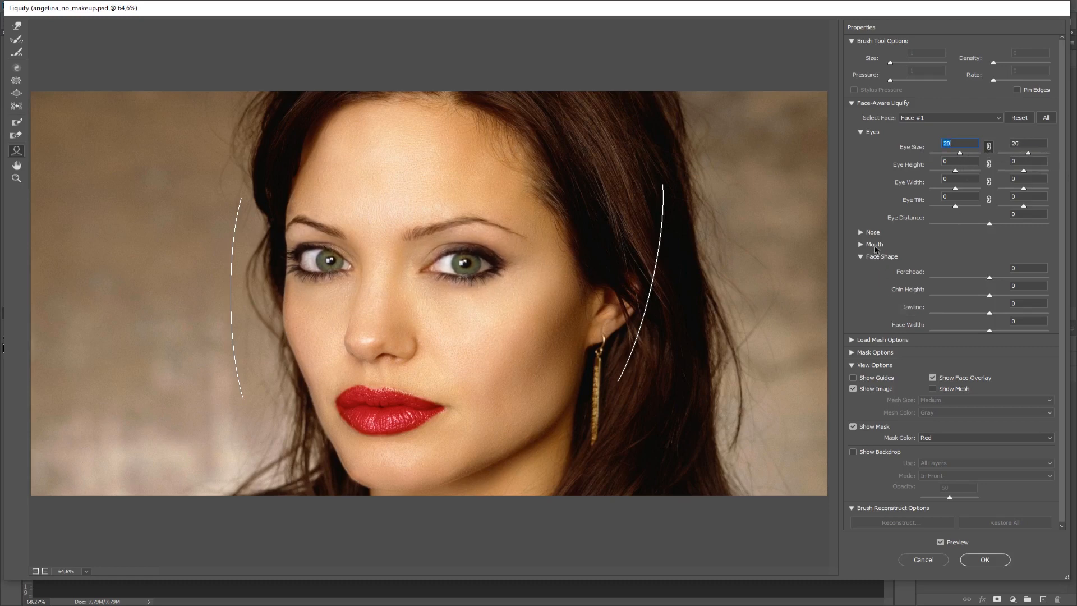
click(861, 233)
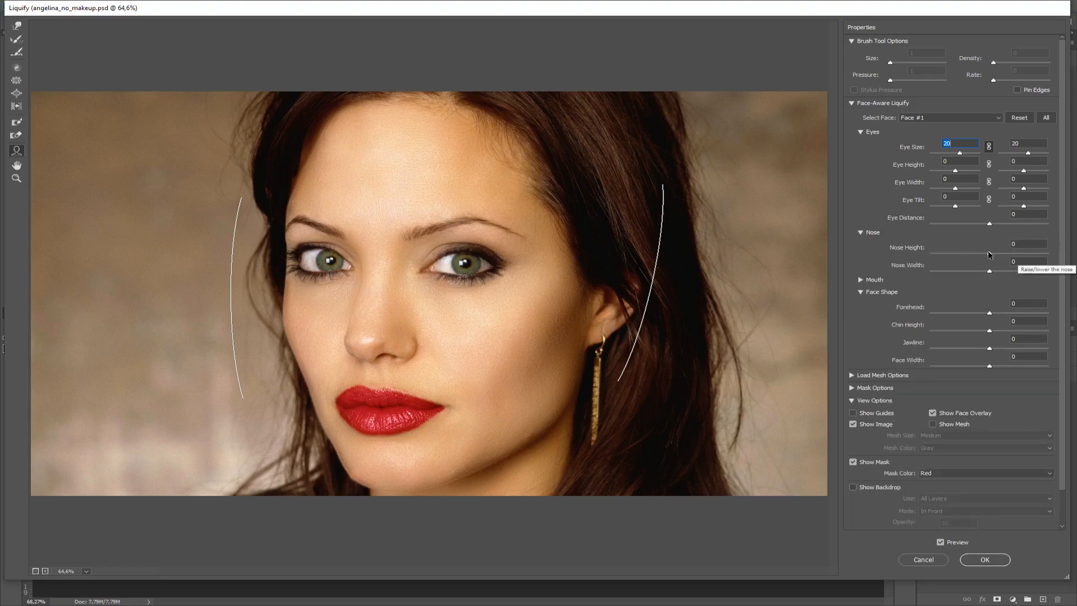
drag(992, 257, 958, 273)
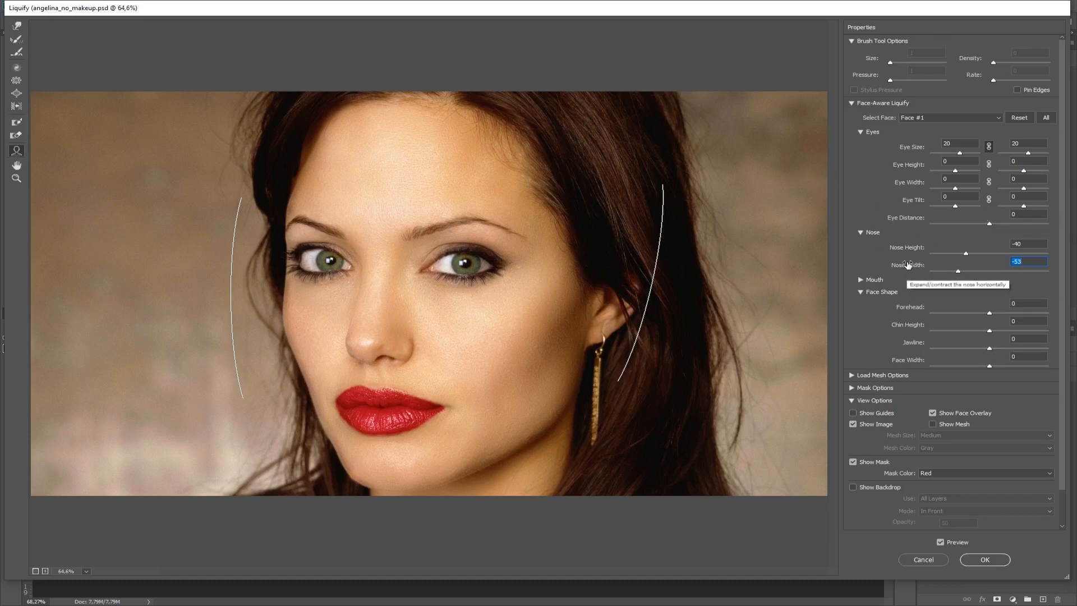
Try pushing the cheek, jaw and hair with the Forward Warp tool, enlarging the brush to 507, and discard all Liquify changes
click(17, 25)
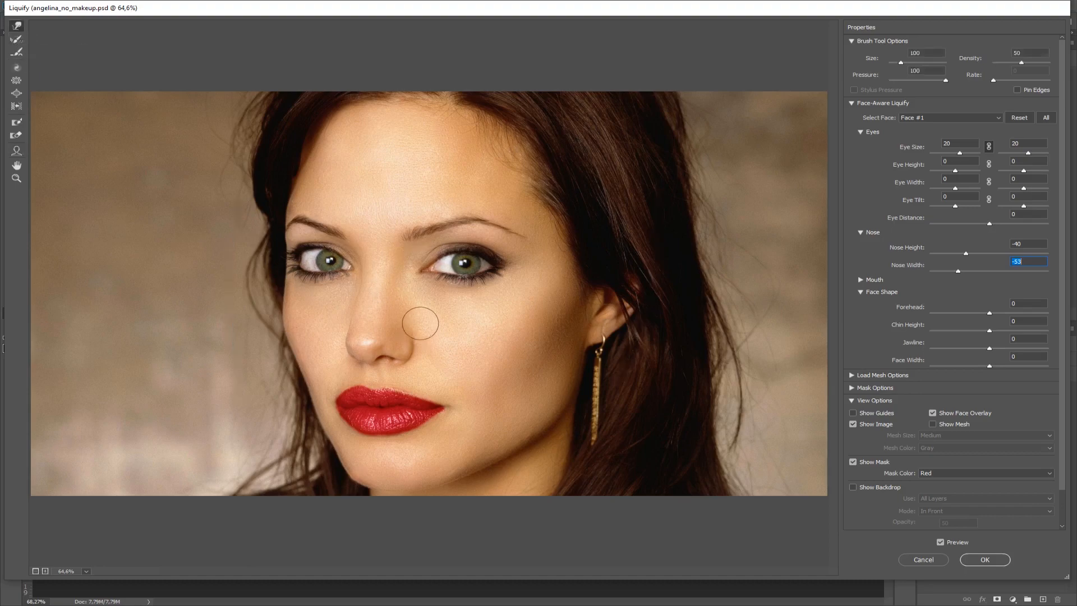
drag(541, 301, 569, 322)
drag(903, 66, 911, 64)
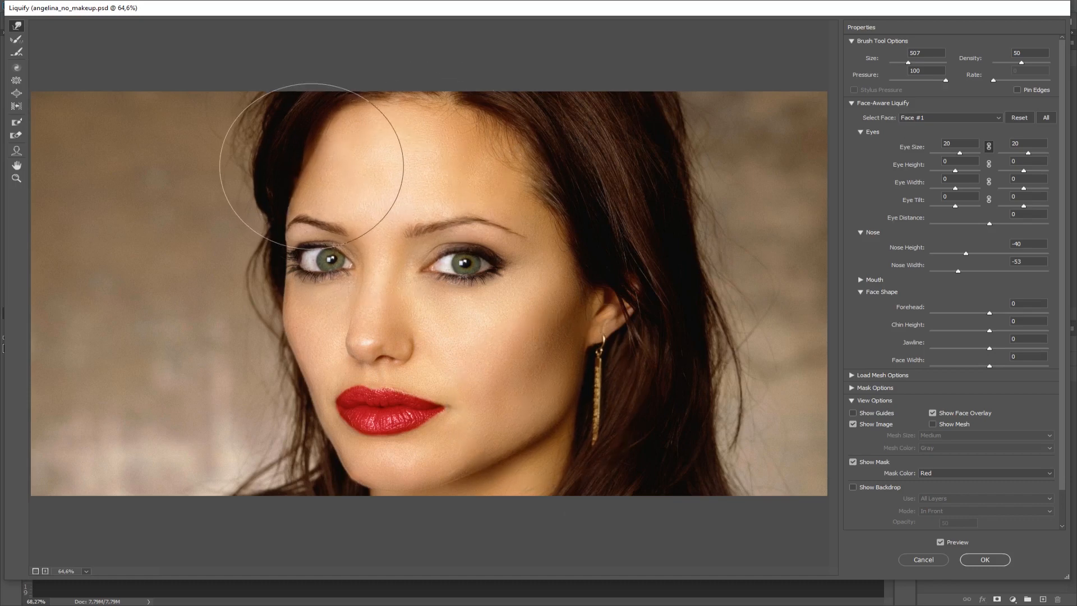
drag(292, 377, 309, 407)
drag(582, 240, 576, 242)
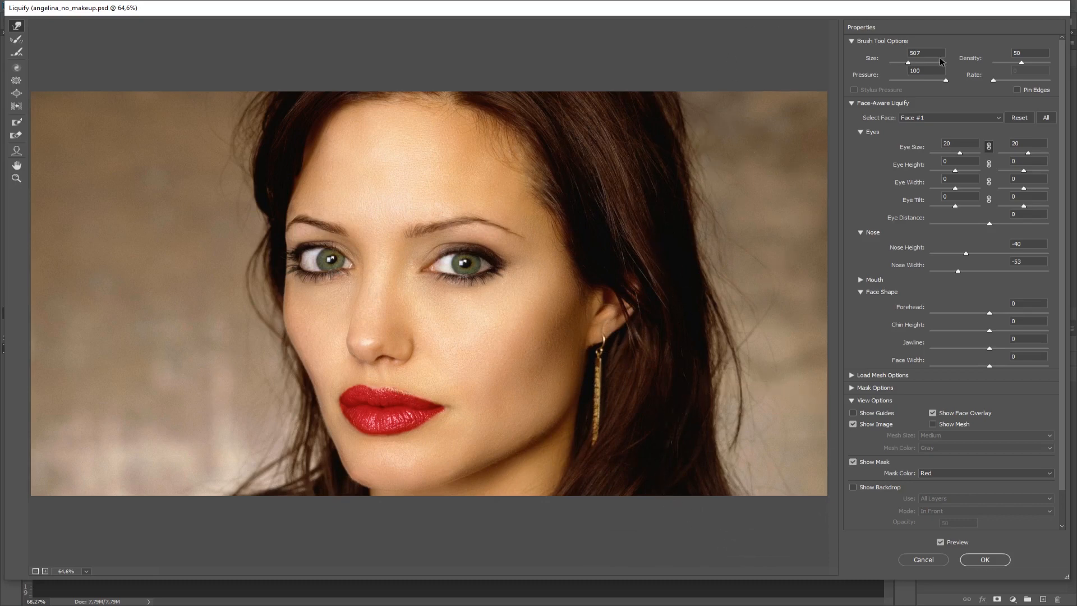
click(923, 560)
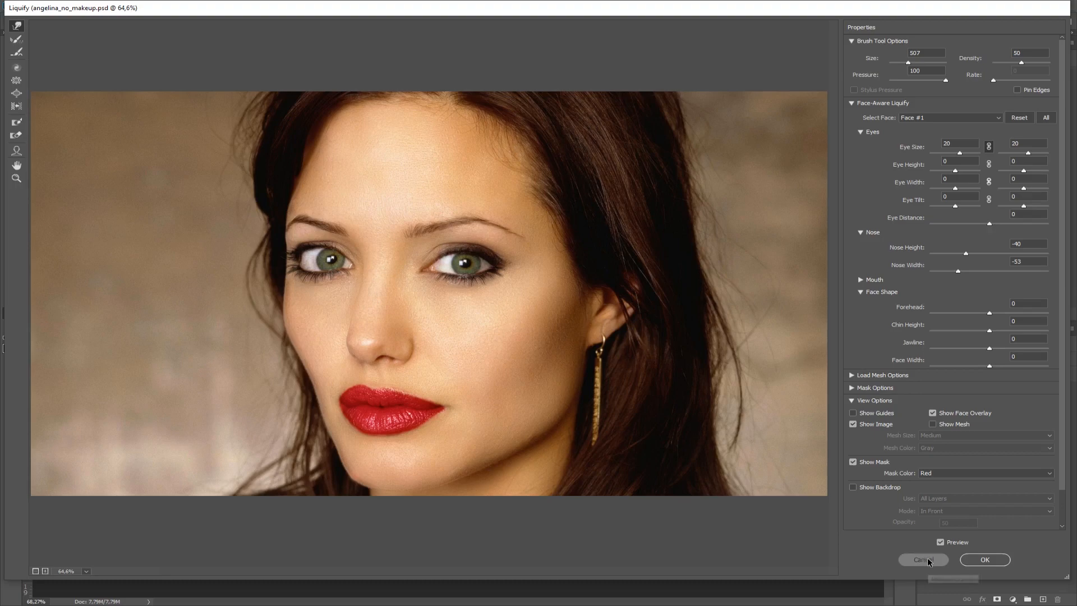